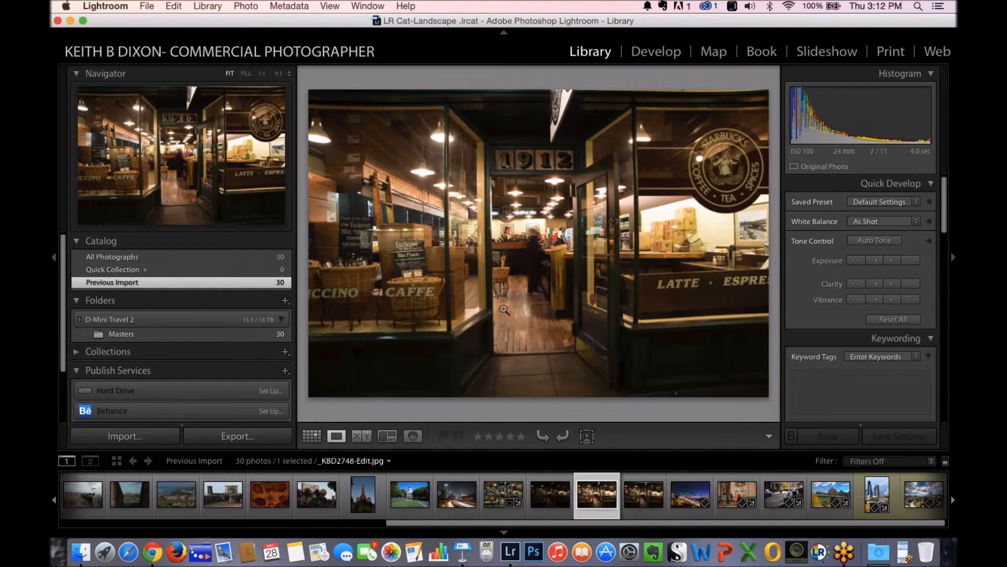
# Open the darkest Starbucks storefront photo, _KBD2747-Edit.jpg, in the Develop module
pyautogui.click(546, 496)
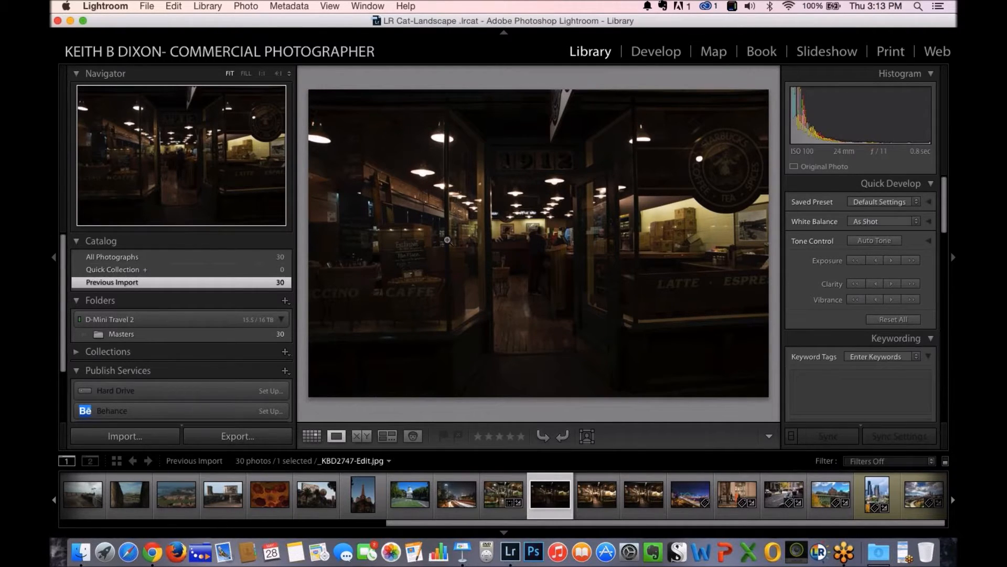
pyautogui.click(648, 53)
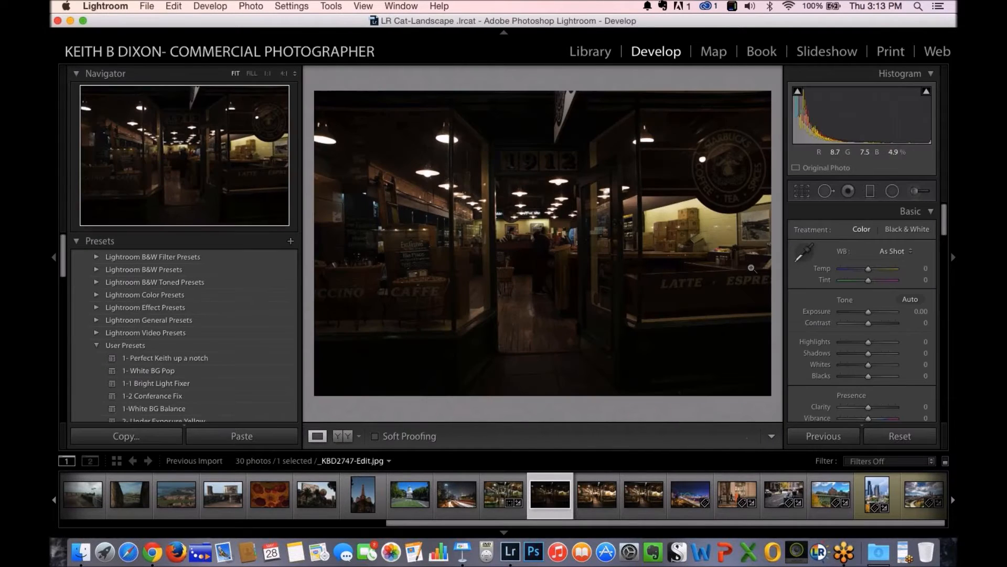
# Try sampling a neutral white balance from the doorway edge, and resample it from the LATTE lettering on the window
pyautogui.click(805, 252)
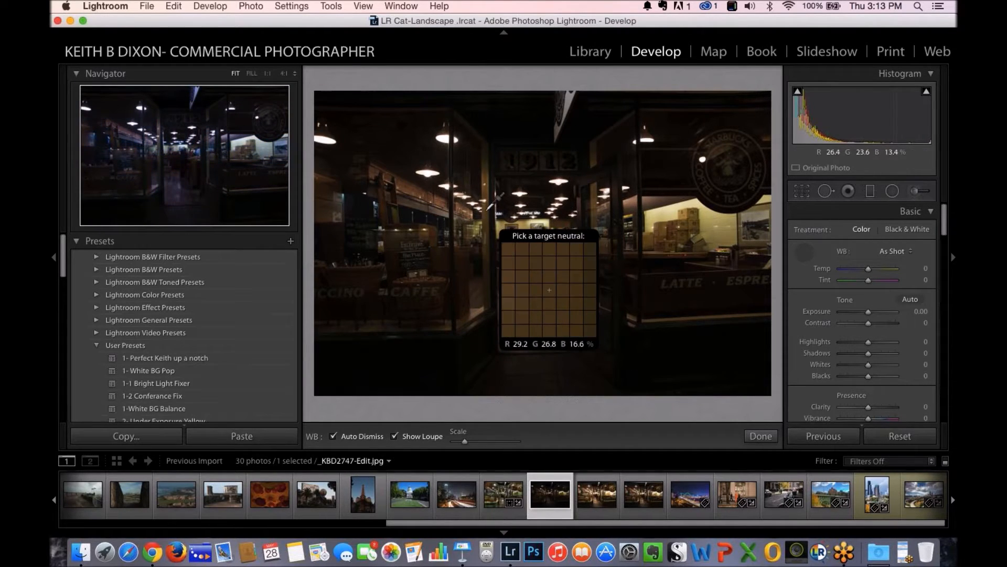
pyautogui.click(493, 228)
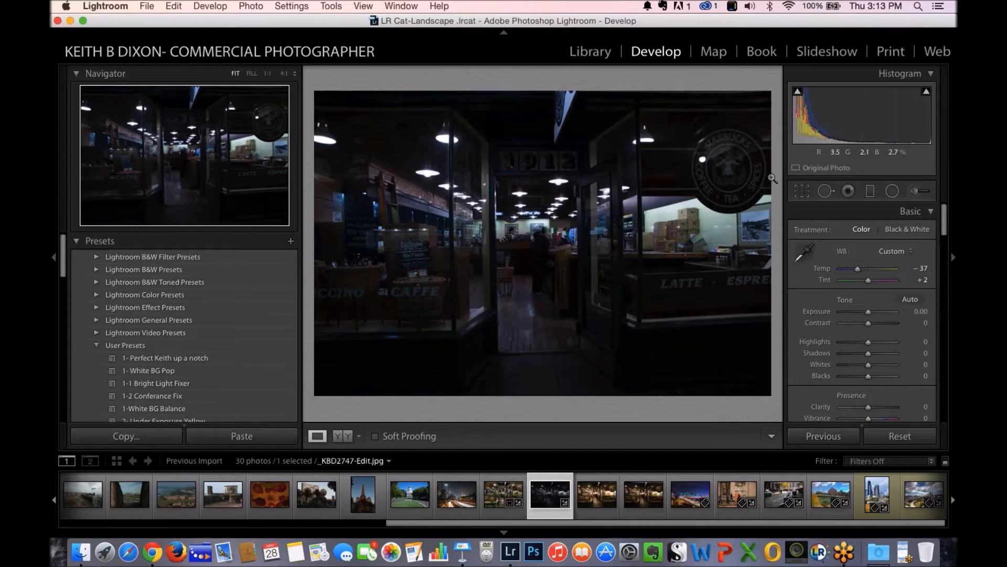
pyautogui.click(807, 248)
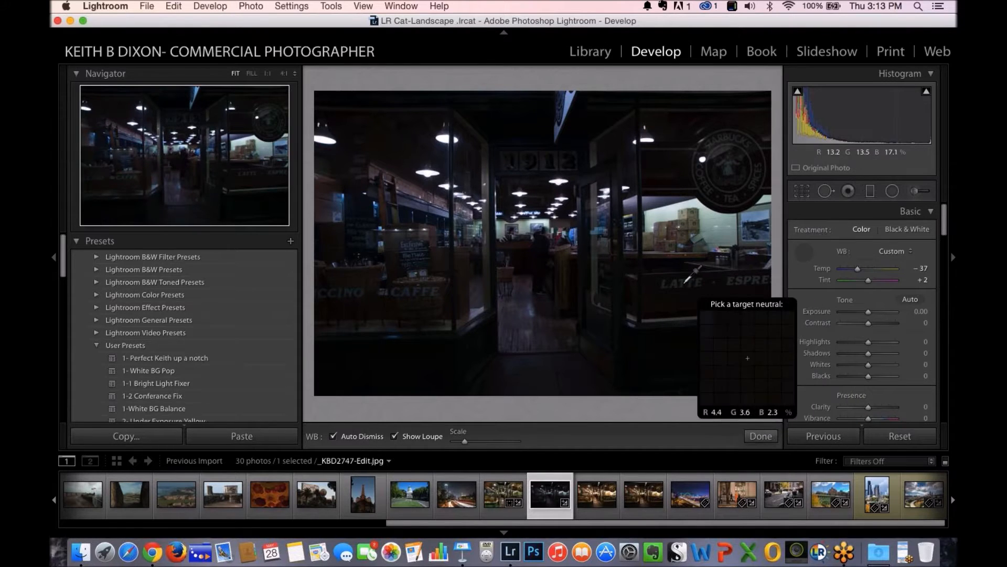
pyautogui.click(682, 282)
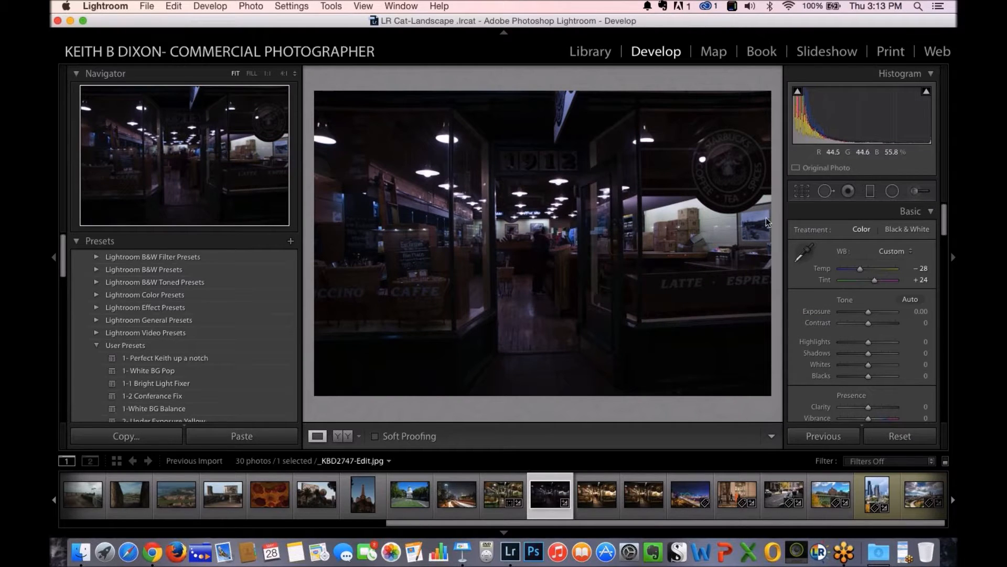
# Try resampling the white balance at 1:1 from the blue-tinted cups on the shelf behind the glass
pyautogui.click(267, 73)
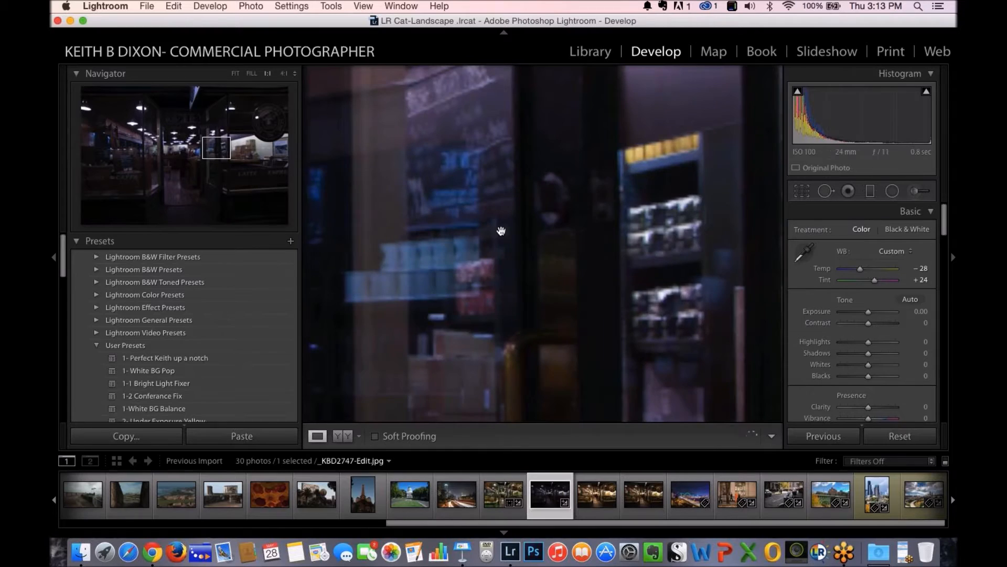
pyautogui.click(803, 252)
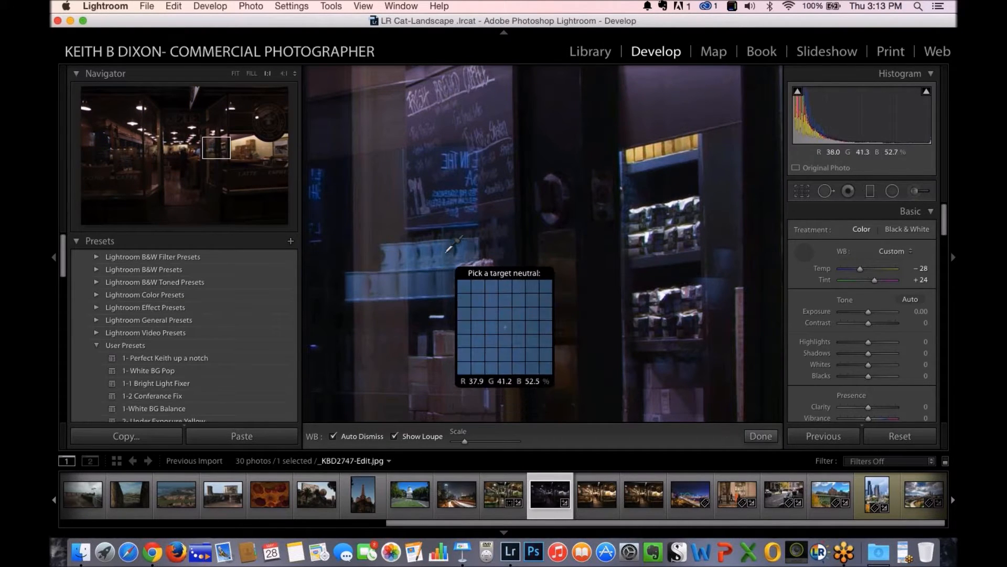
pyautogui.click(435, 261)
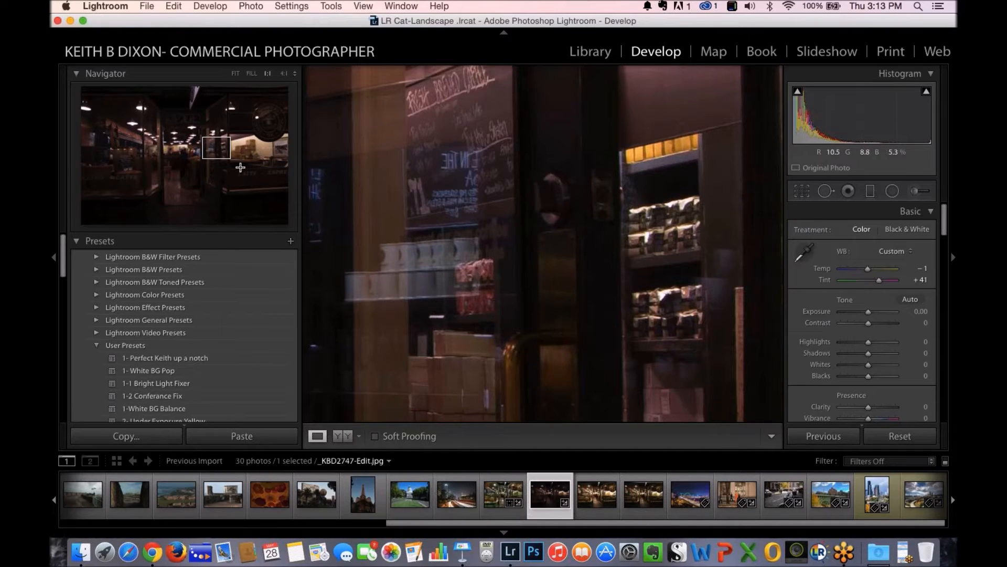
pyautogui.click(236, 74)
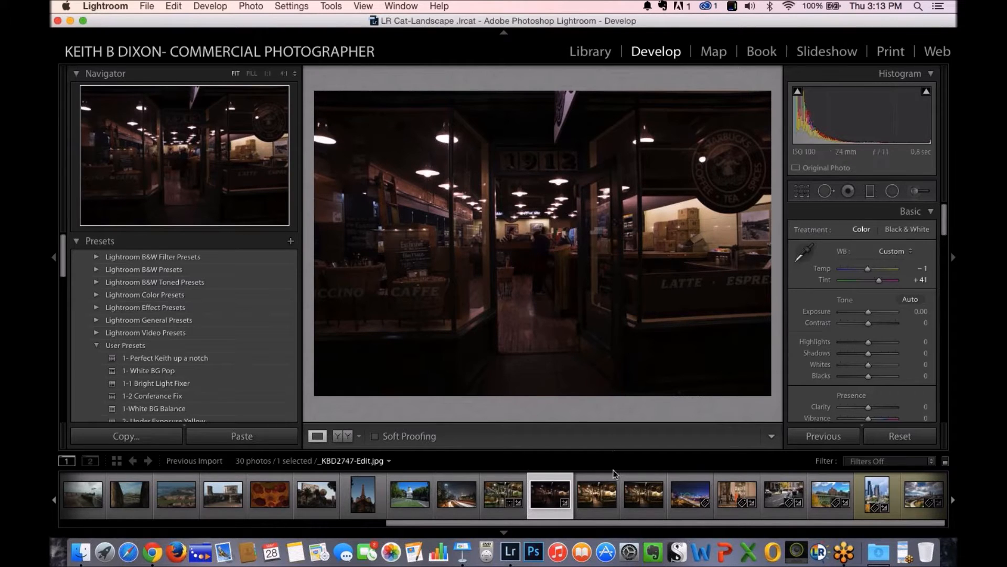
# Reset all develop adjustments on the dark storefront photo, leaving only that photo selected
pyautogui.keyDown('shift'); pyautogui.click(646, 503); pyautogui.keyUp('shift')
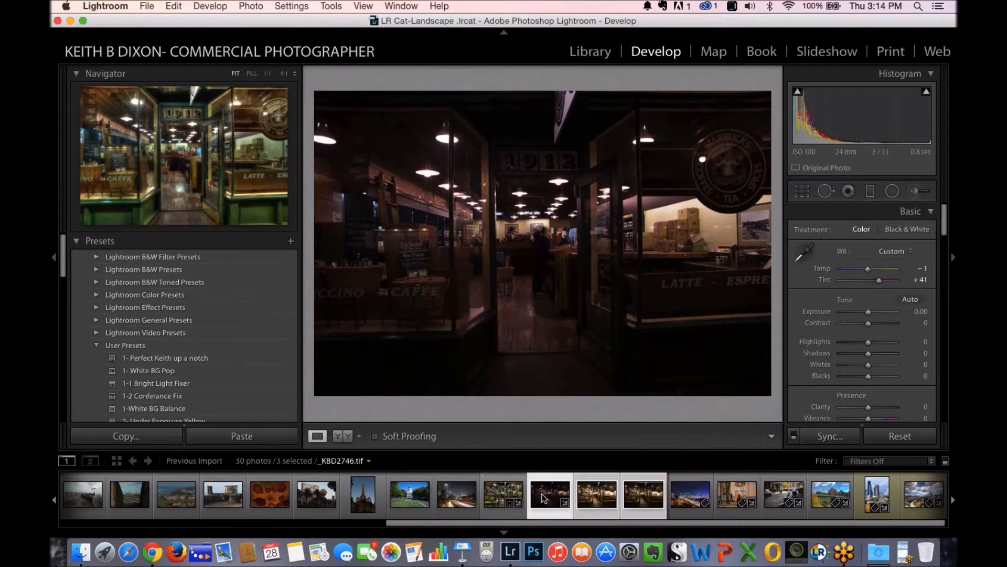
pyautogui.click(508, 496)
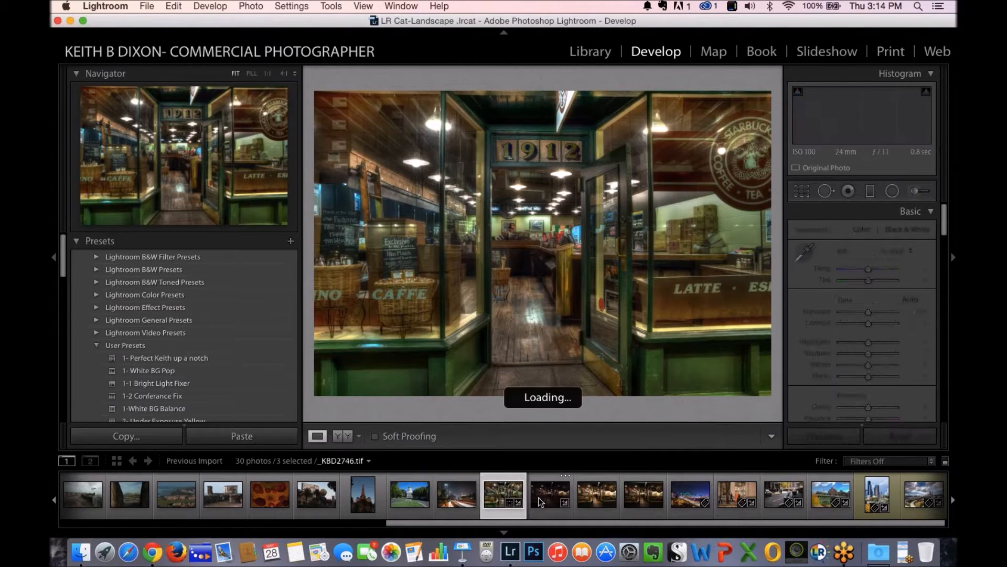
pyautogui.click(541, 496)
pyautogui.click(901, 436)
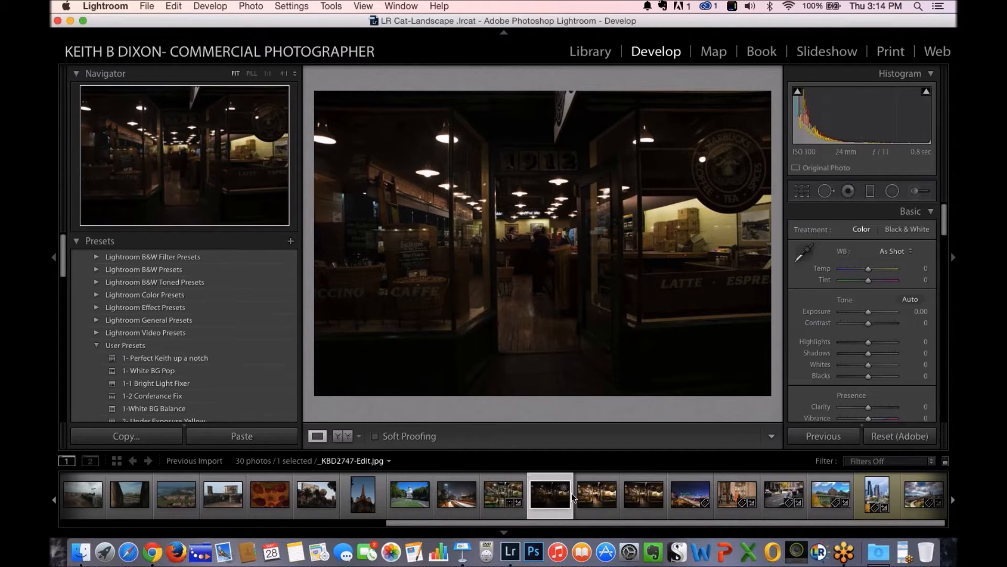
# Select the three plain storefront exposures and configure their Perfectly Clear export with the Fix Tint preset and the PerfectlyClear window not hidden
pyautogui.keyDown('shift'); pyautogui.click(643, 496); pyautogui.keyUp('shift')
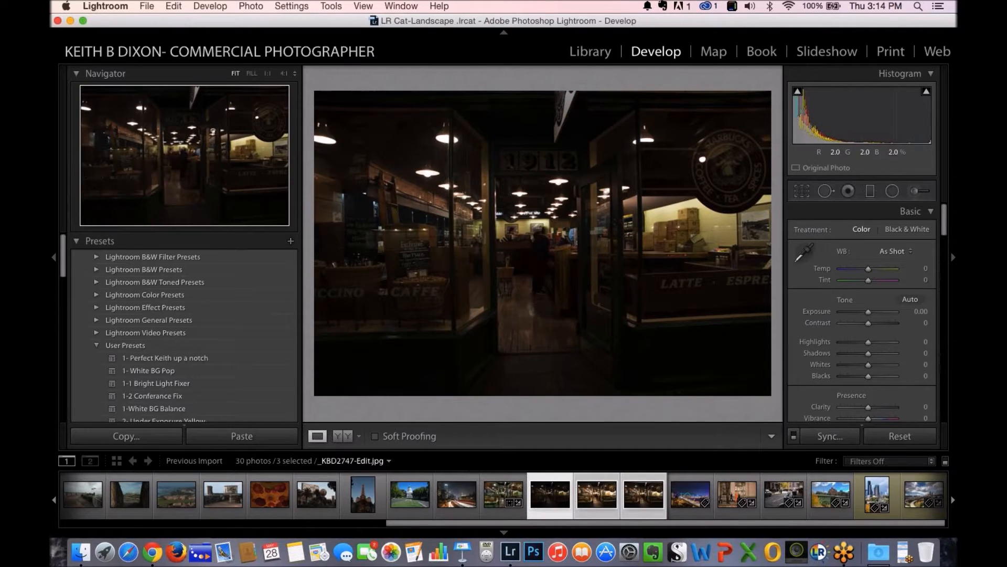
pyautogui.click(147, 6)
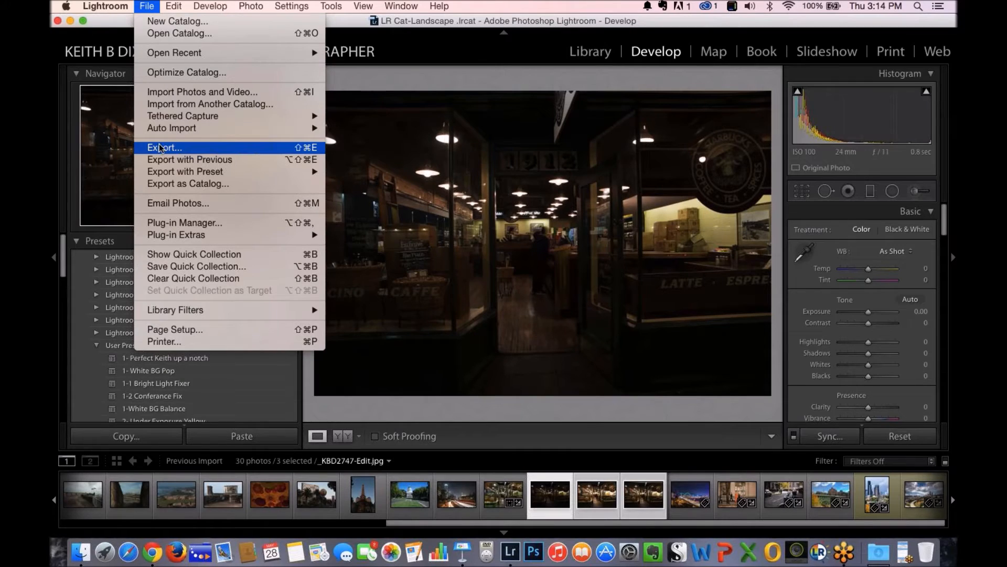
pyautogui.moveTo(175, 174)
pyautogui.click(153, 149)
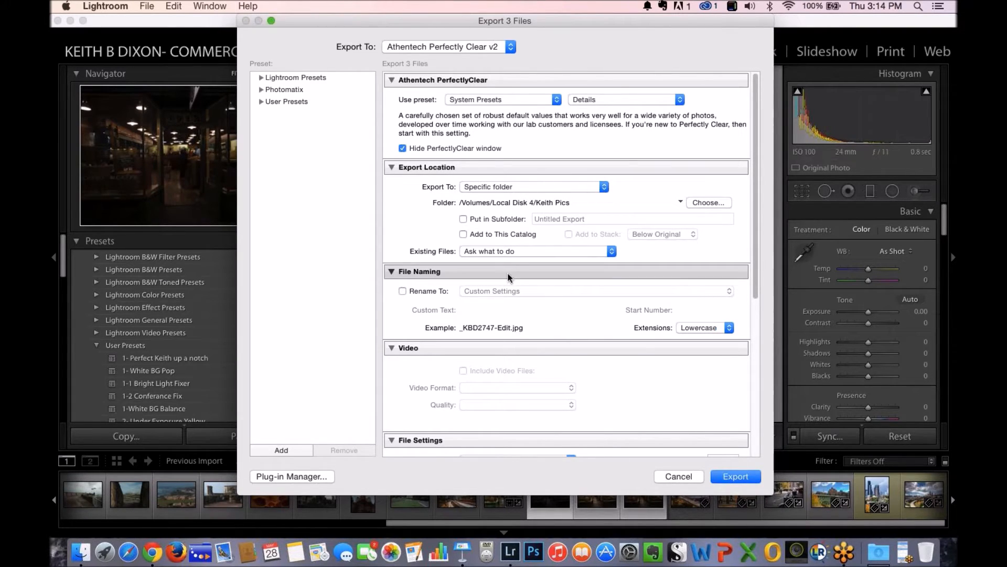
pyautogui.click(674, 96)
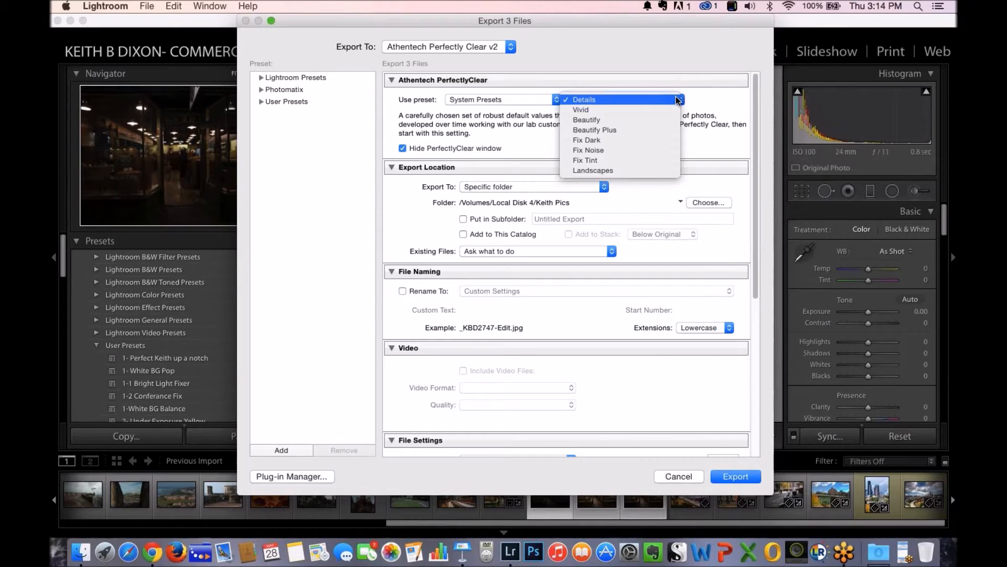
pyautogui.click(652, 158)
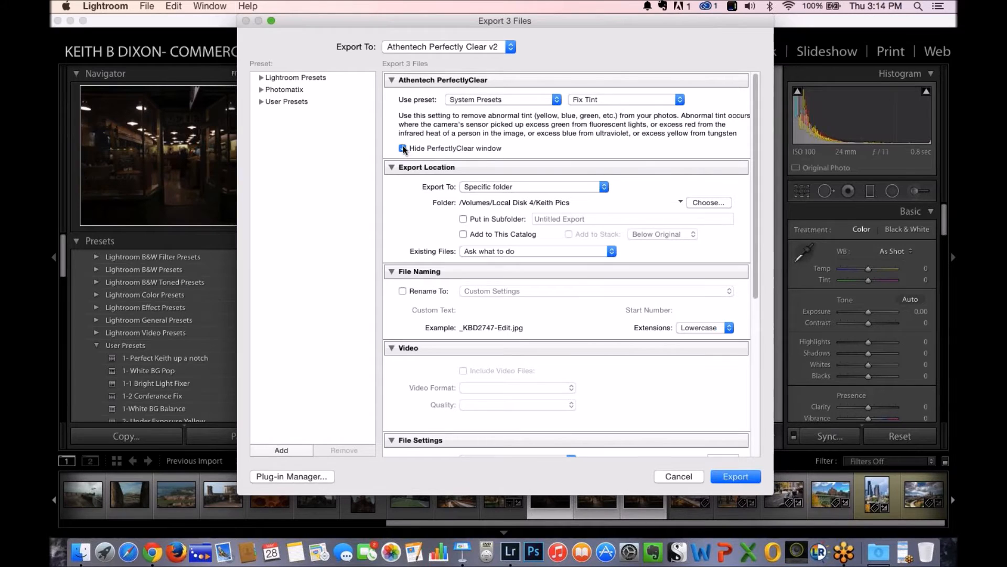
pyautogui.click(737, 477)
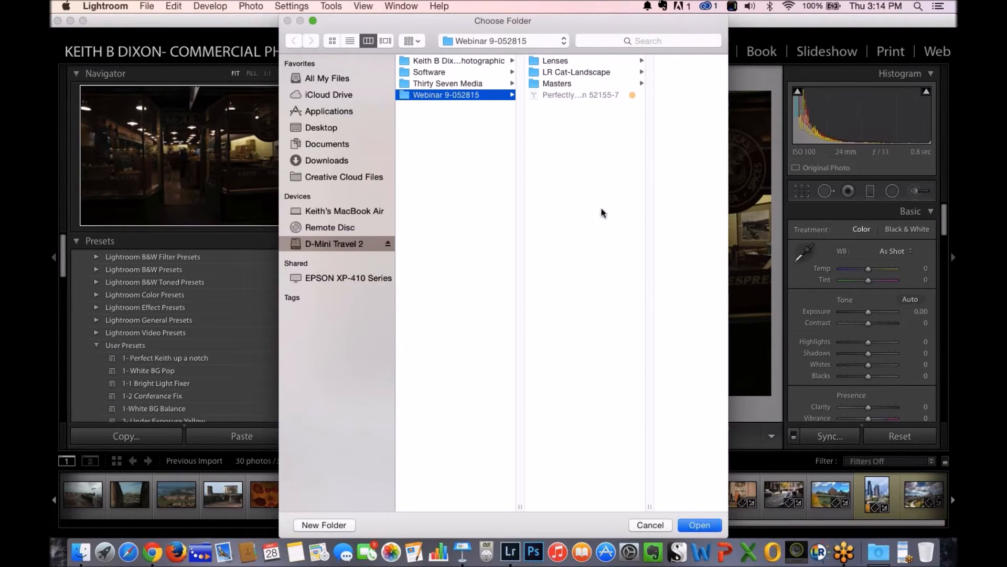
pyautogui.click(648, 524)
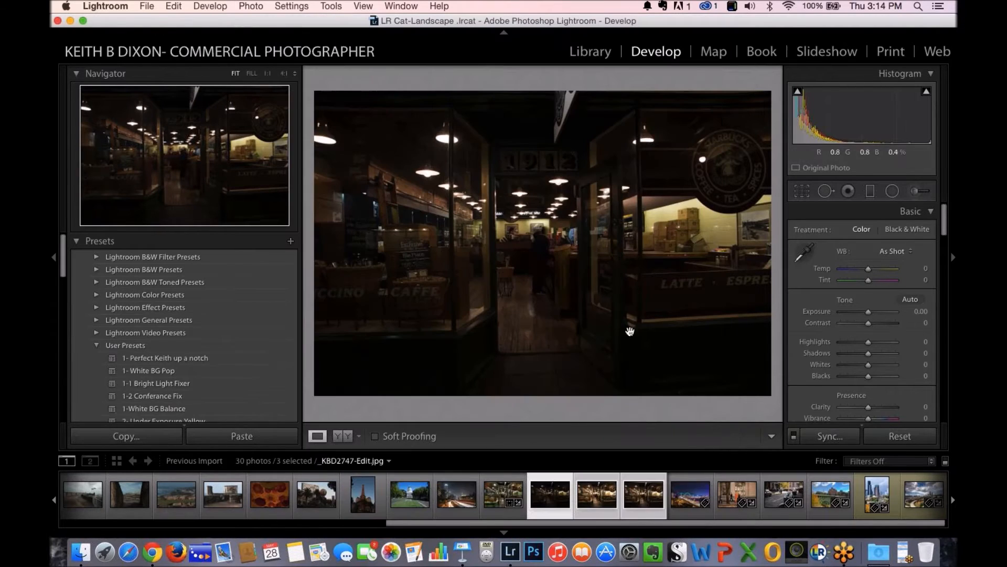
# Set the export location to a new folder named Corrected inside Webinar 9-052815 on the D-Mini Travel 2 drive
pyautogui.click(147, 6)
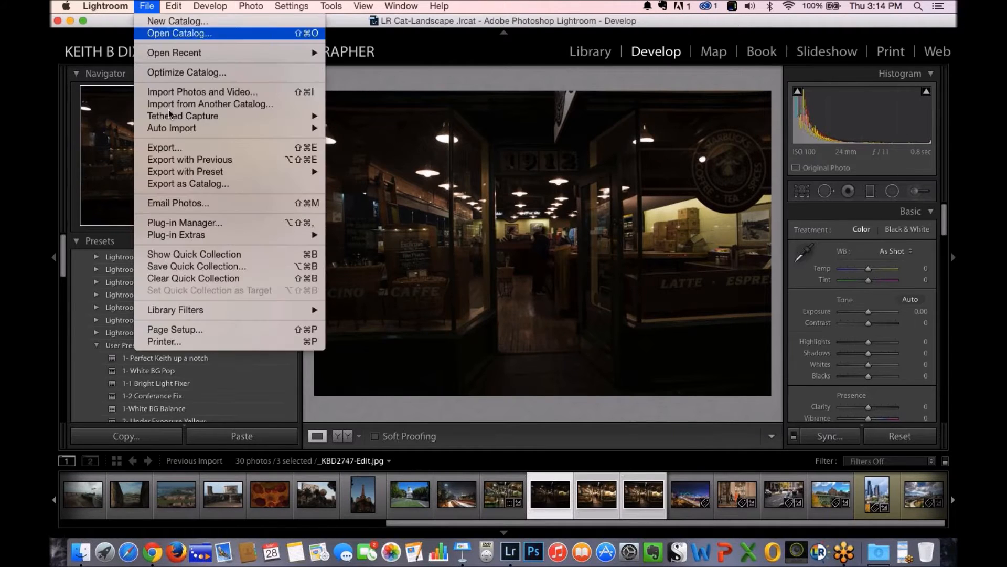
pyautogui.click(182, 148)
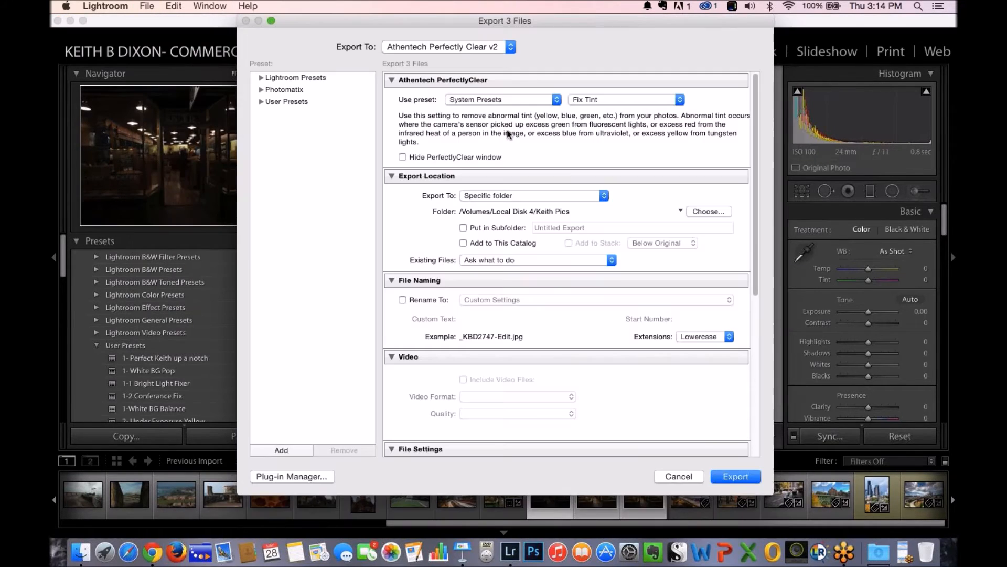
pyautogui.click(703, 212)
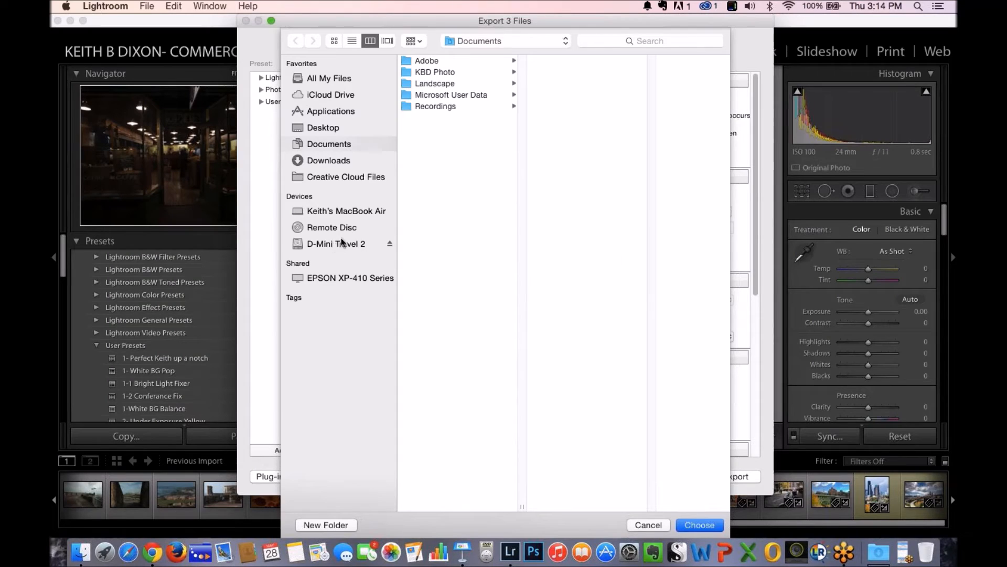
pyautogui.click(344, 243)
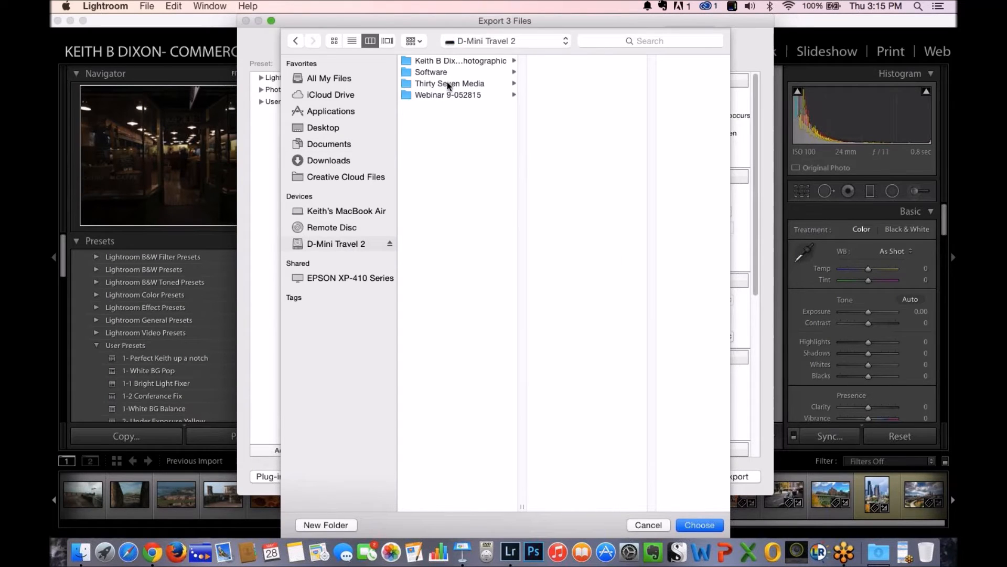
pyautogui.click(454, 94)
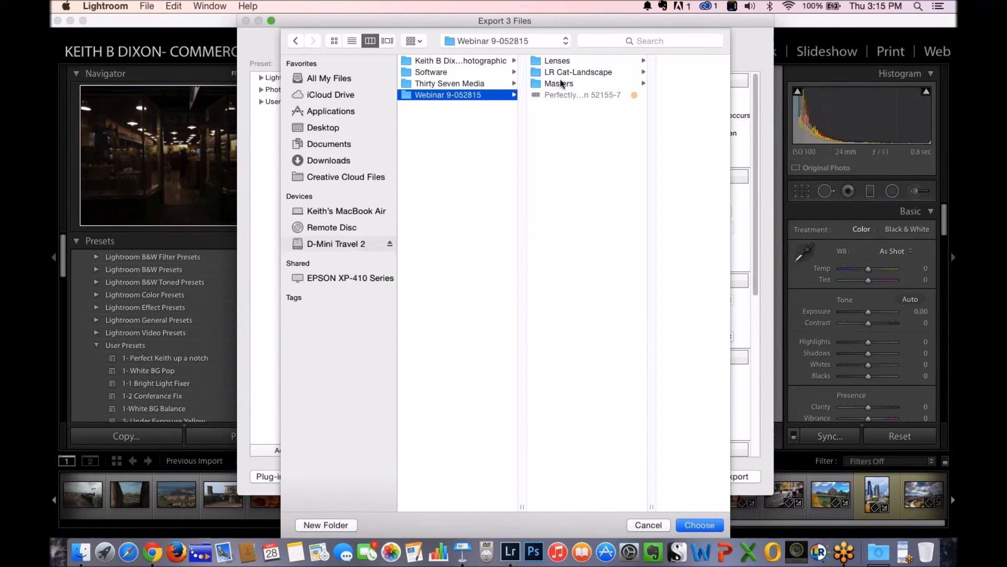
pyautogui.click(322, 524)
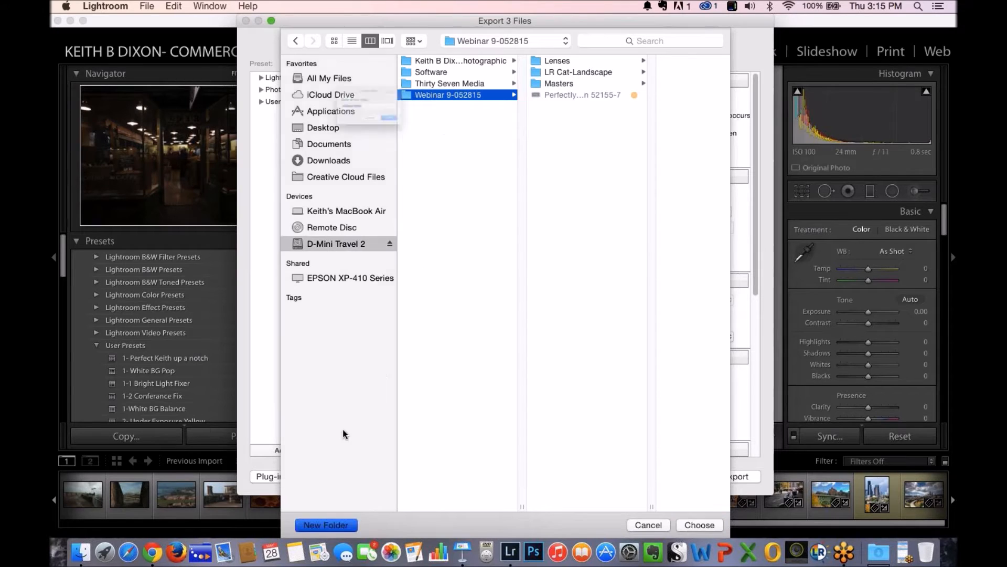
pyautogui.write('C')
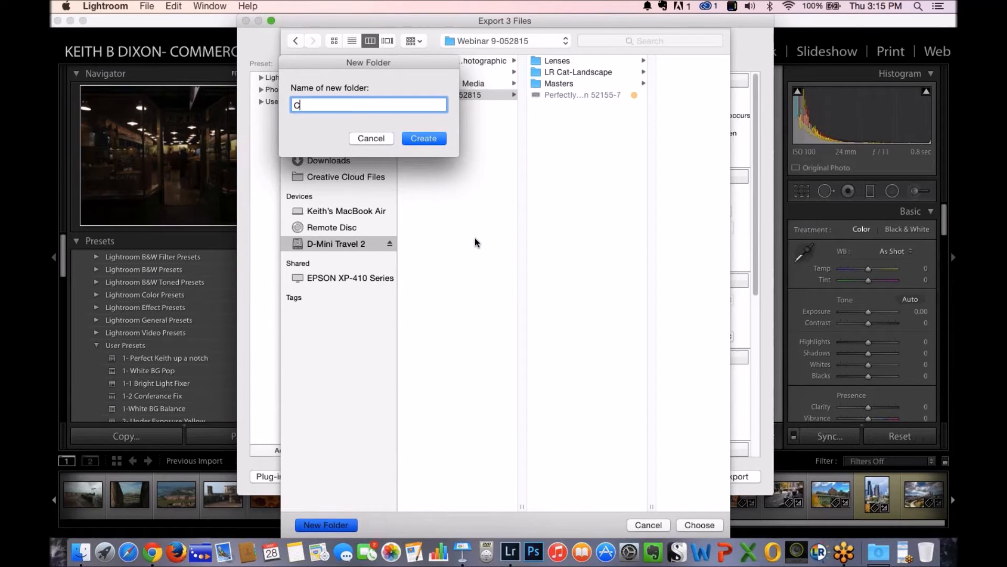
pyautogui.write('orrected')
pyautogui.click(412, 142)
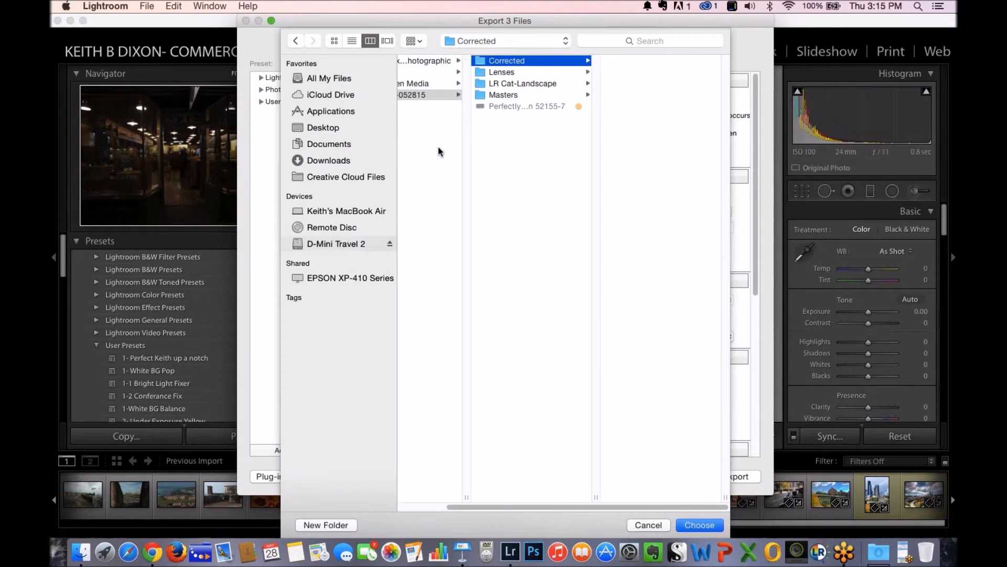
pyautogui.click(695, 525)
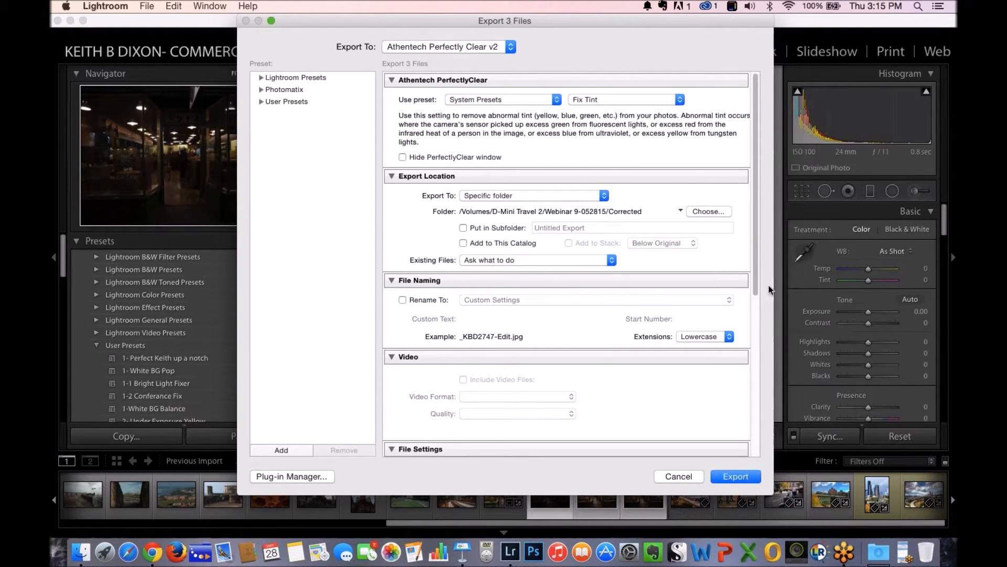
# Set the export's image format to TIFF in the file settings
pyautogui.moveTo(758, 274); pyautogui.dragTo(757, 318)
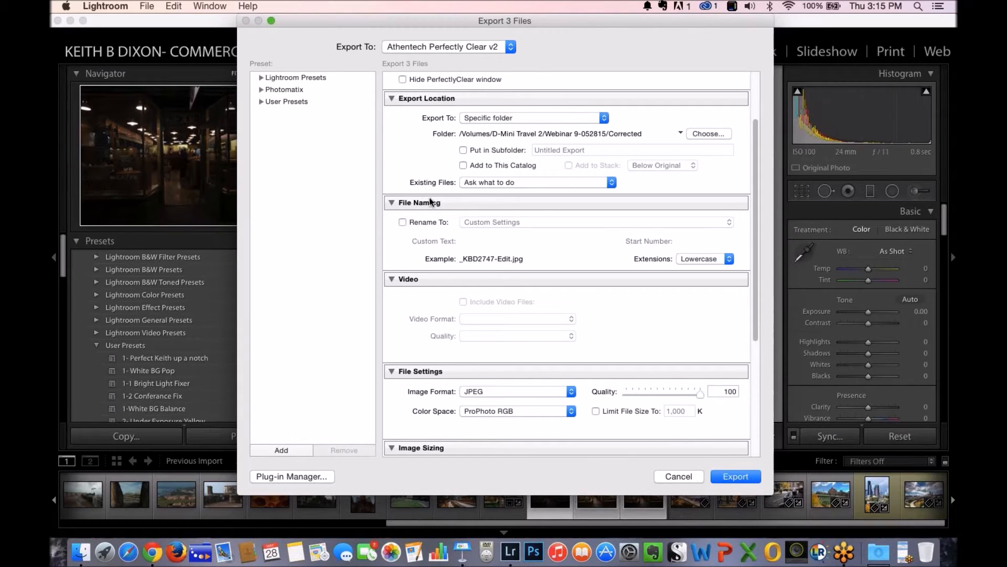
pyautogui.click(572, 391)
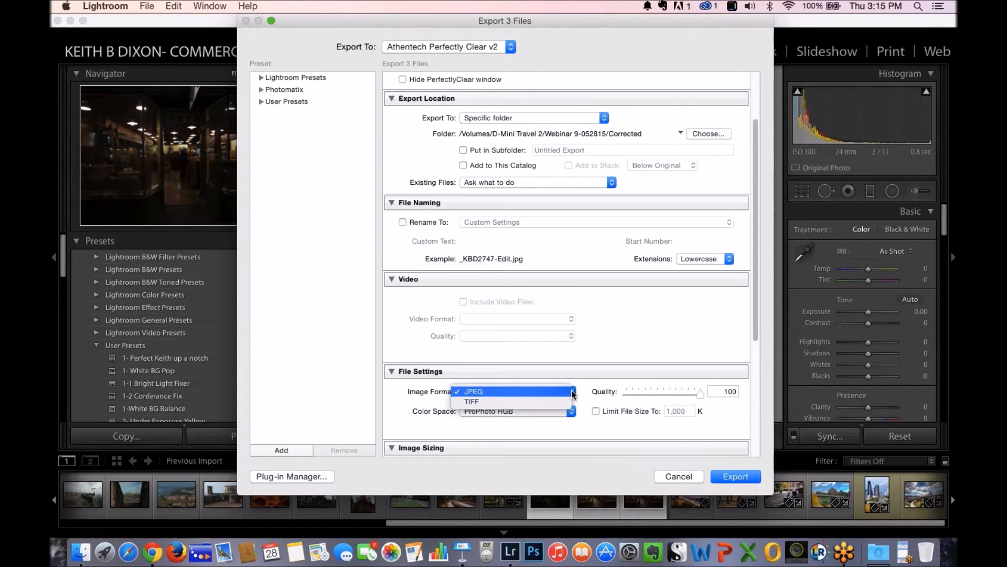
pyautogui.click(533, 401)
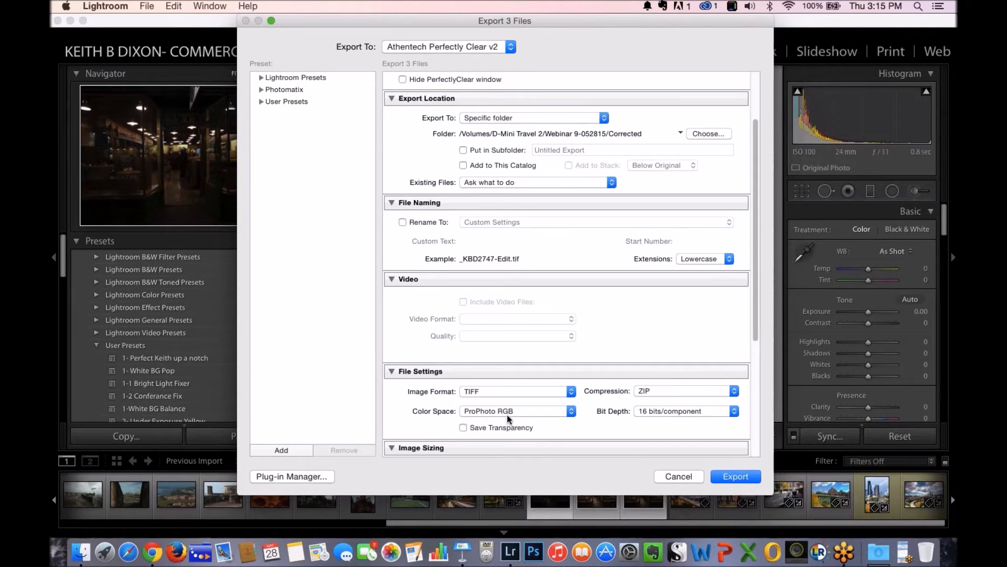
pyautogui.click(461, 373)
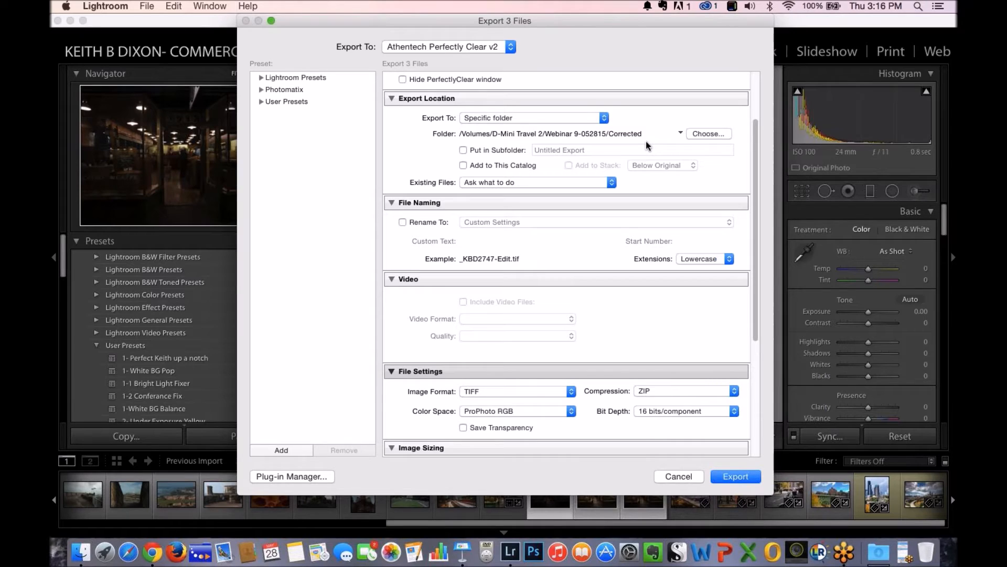
pyautogui.click(685, 391)
pyautogui.click(685, 391)
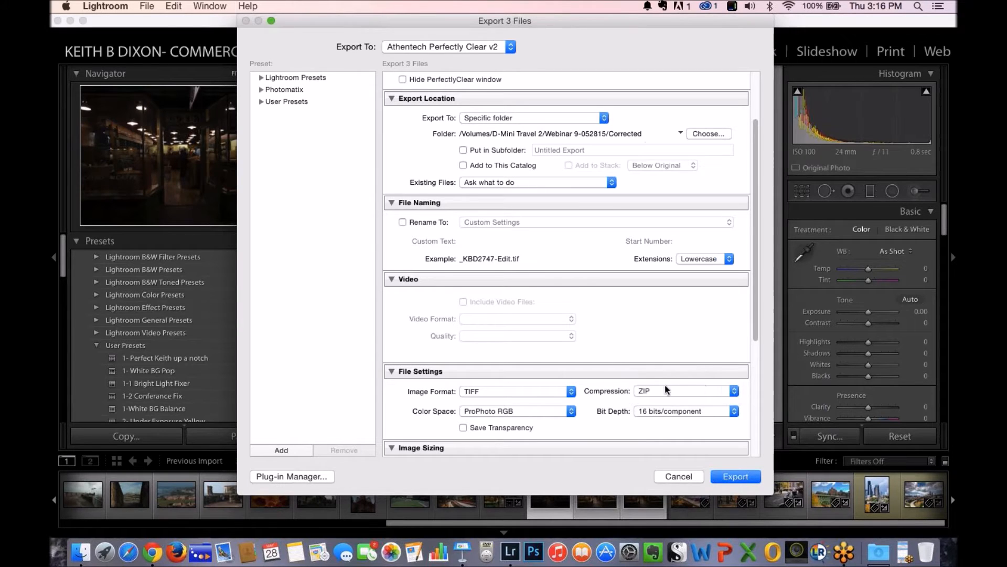
pyautogui.scroll(-3, 756, 307)
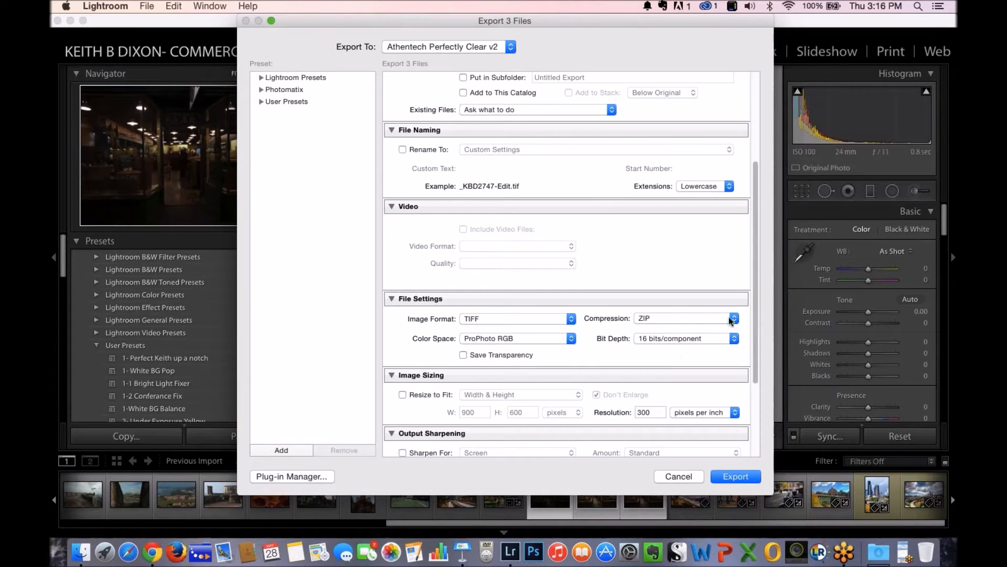
# Export the three storefront exposures with the remaining settings as they are and view each exposure in the filmstrip
pyautogui.scroll(-3, 758, 315)
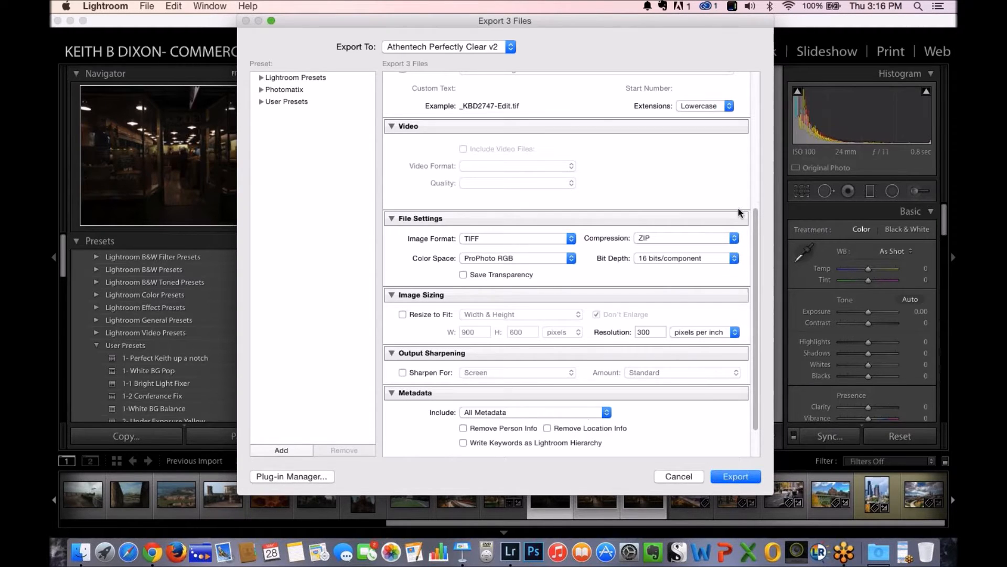
pyautogui.scroll(-3, 758, 331)
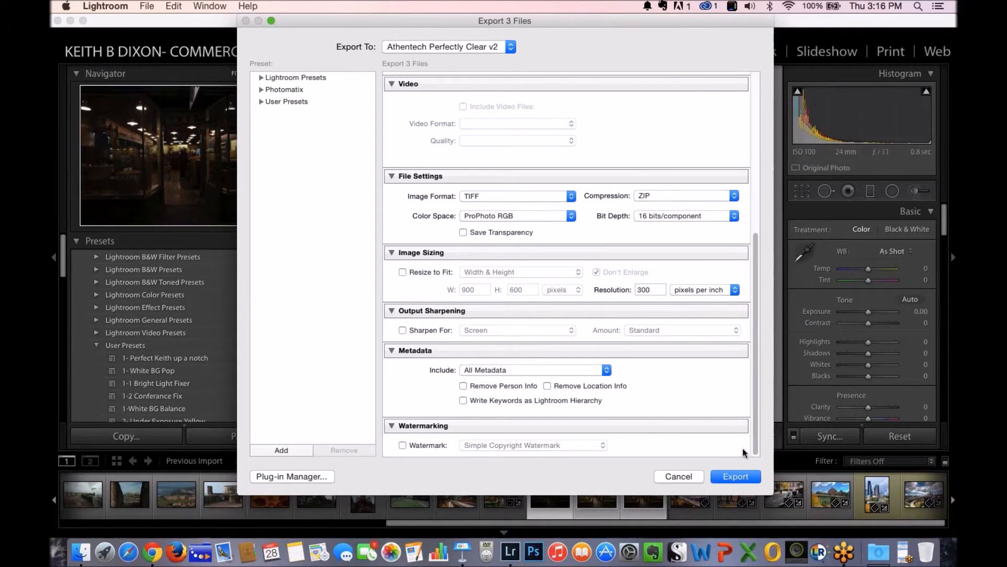
pyautogui.click(736, 477)
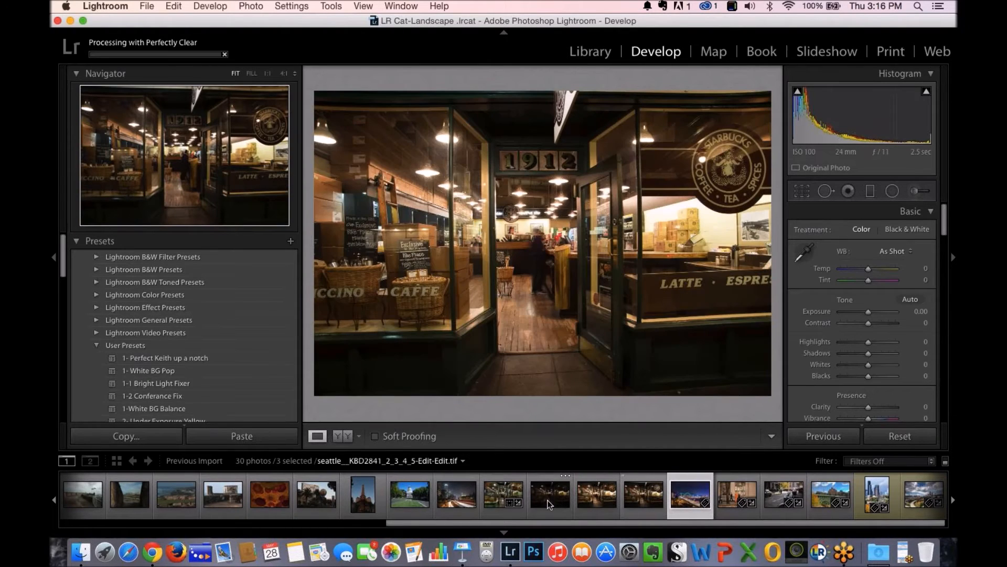
pyautogui.click(545, 499)
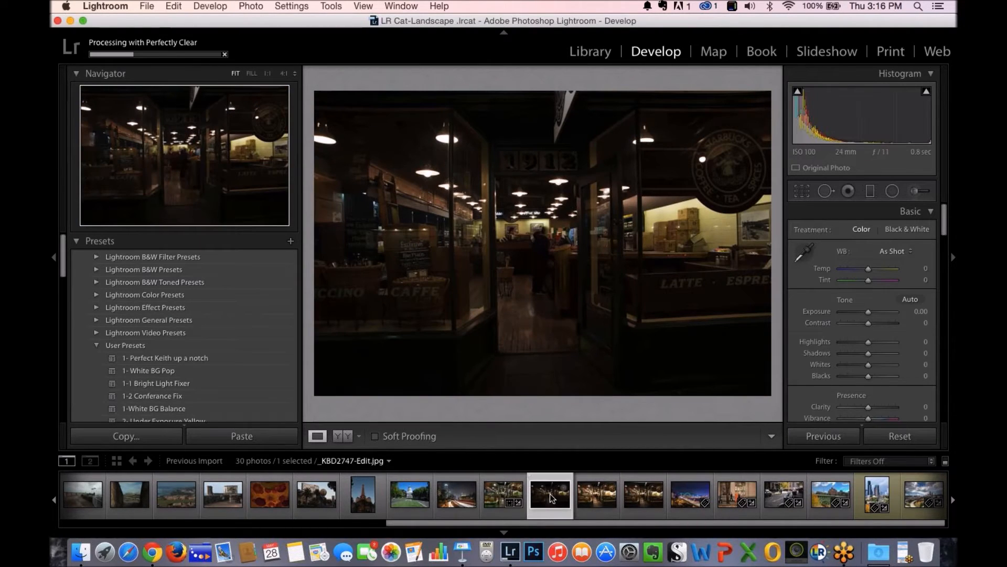
pyautogui.click(597, 499)
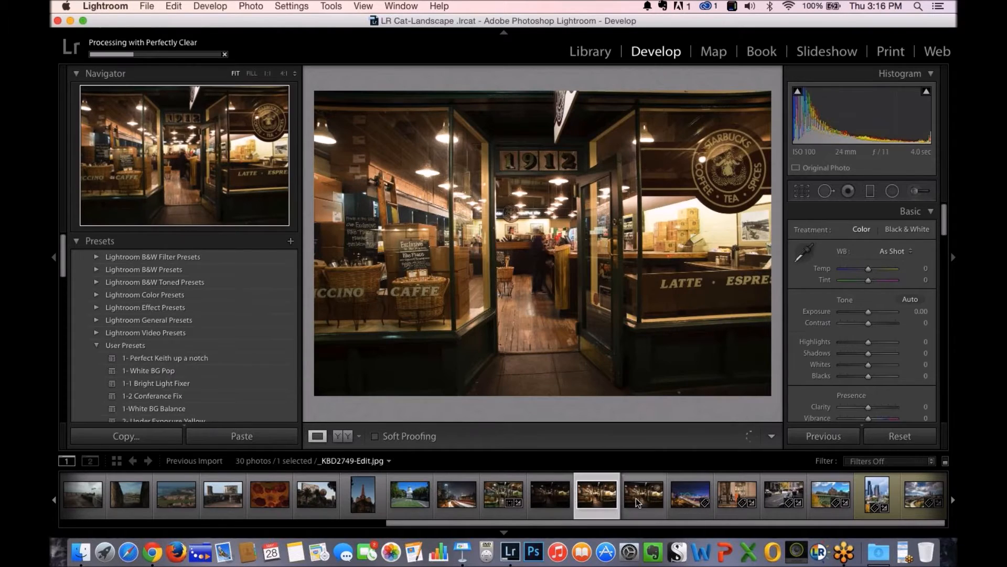
pyautogui.click(630, 500)
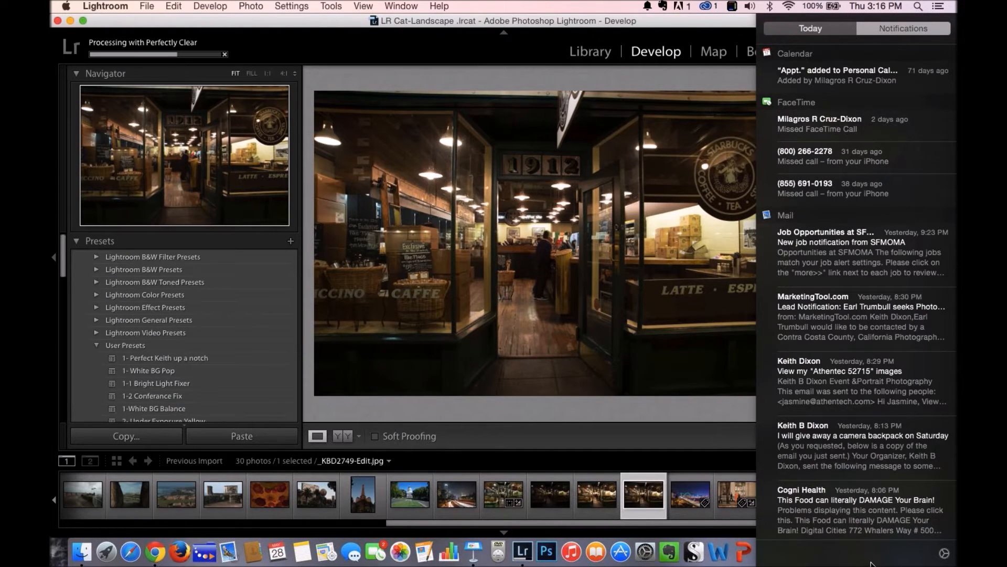
# Open the Do Not Disturb preferences from Notification Center
pyautogui.click(940, 6)
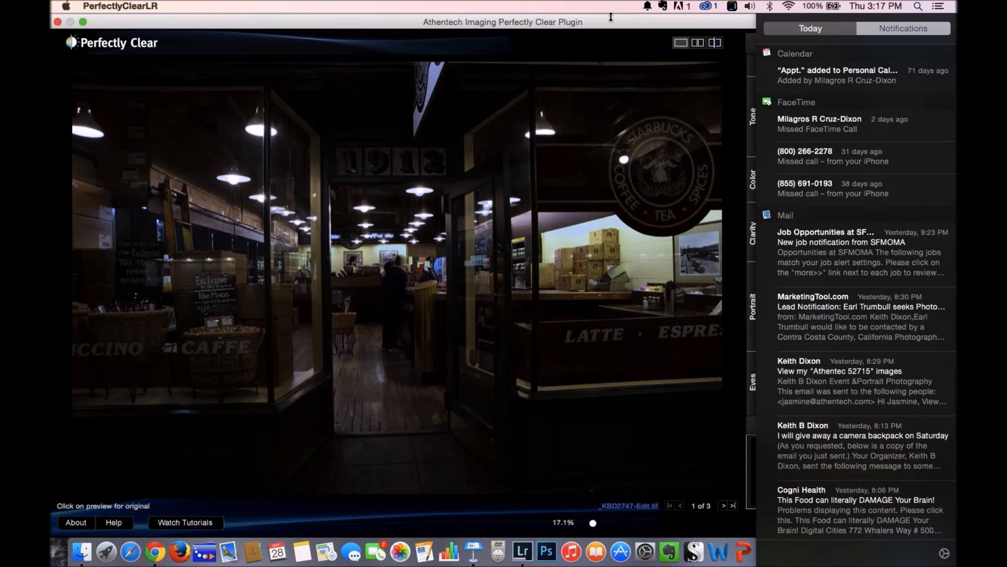
pyautogui.click(628, 20)
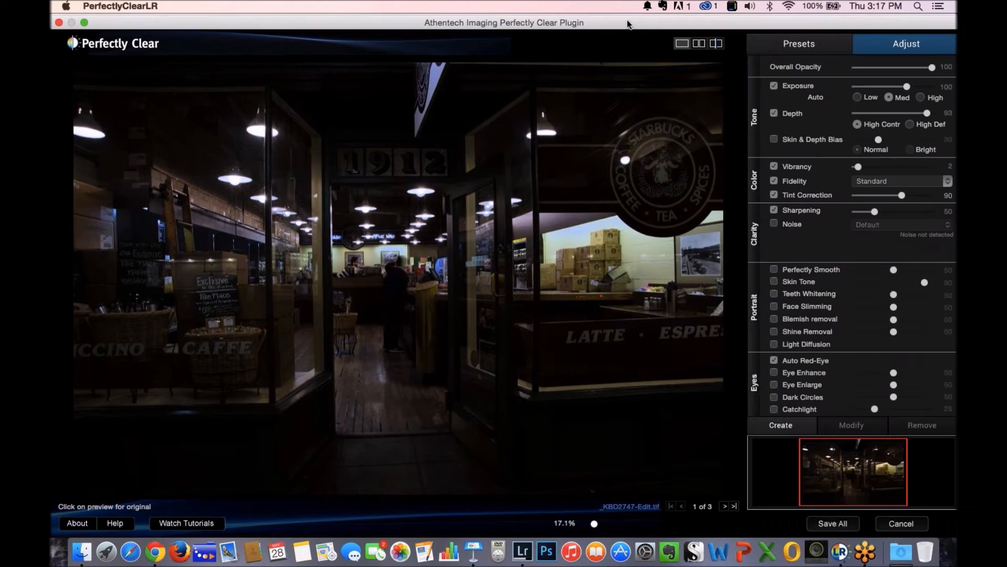
pyautogui.moveTo(629, 24); pyautogui.dragTo(630, 24)
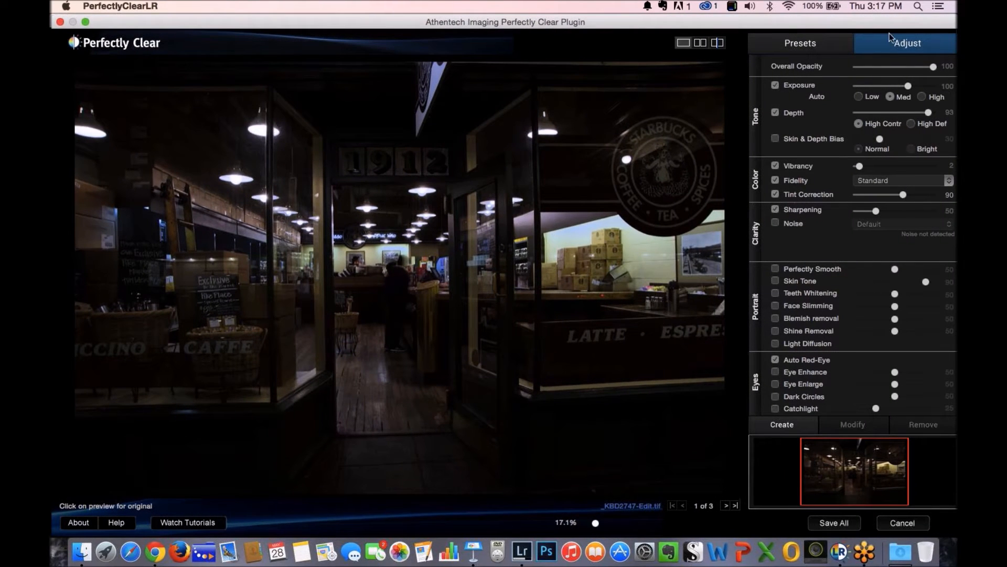
pyautogui.click(938, 6)
pyautogui.click(943, 551)
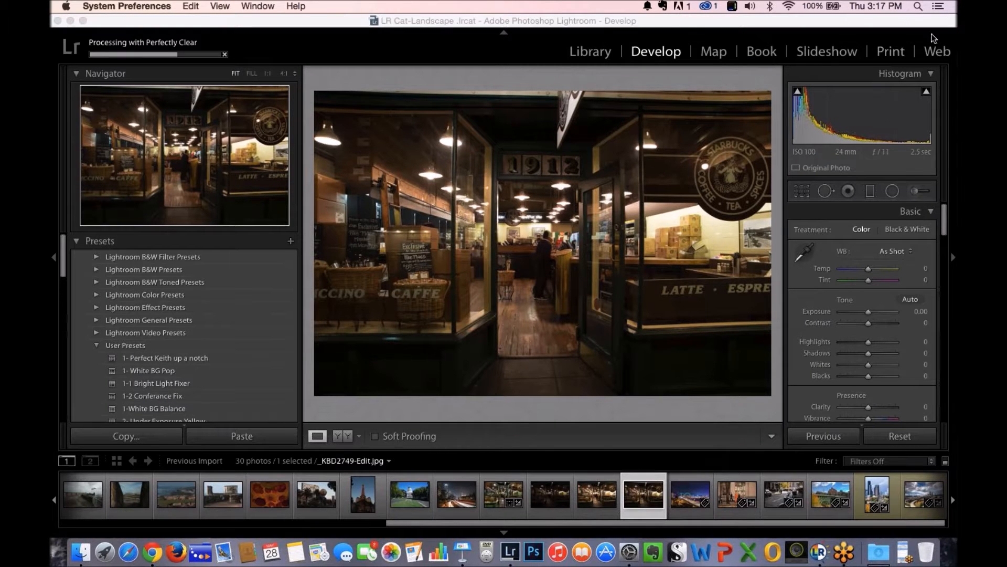
pyautogui.click(938, 6)
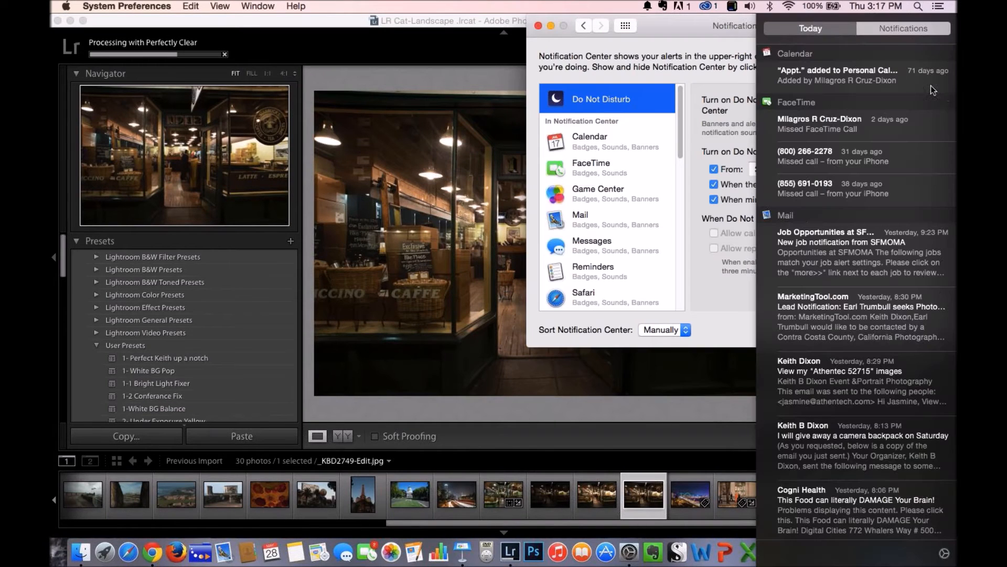
pyautogui.click(944, 552)
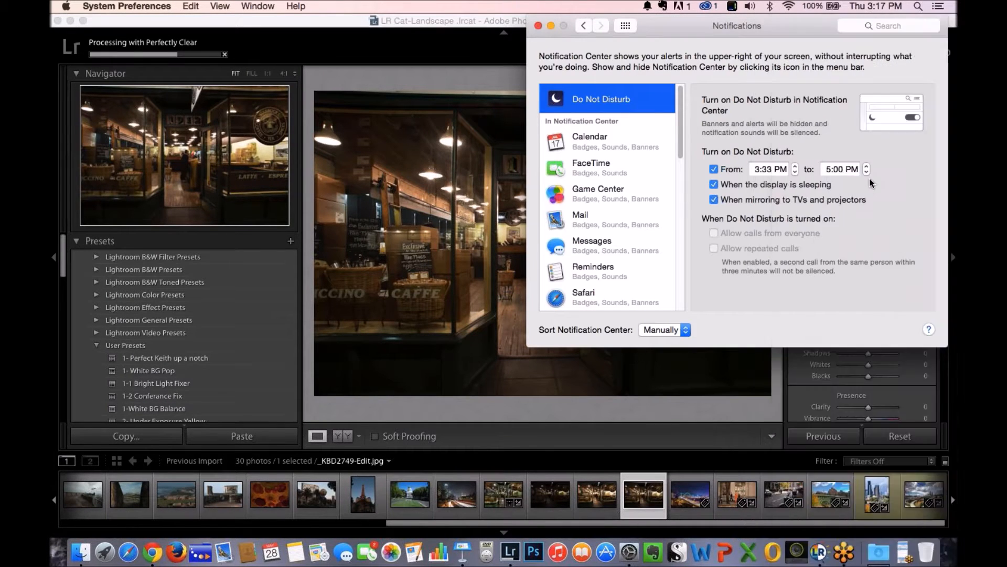
# Set the Do Not Disturb start time to 2:00 PM and close the notification preferences
pyautogui.click(795, 167)
pyautogui.click(795, 167)
pyautogui.click(795, 171)
pyautogui.click(796, 172)
pyautogui.click(798, 172)
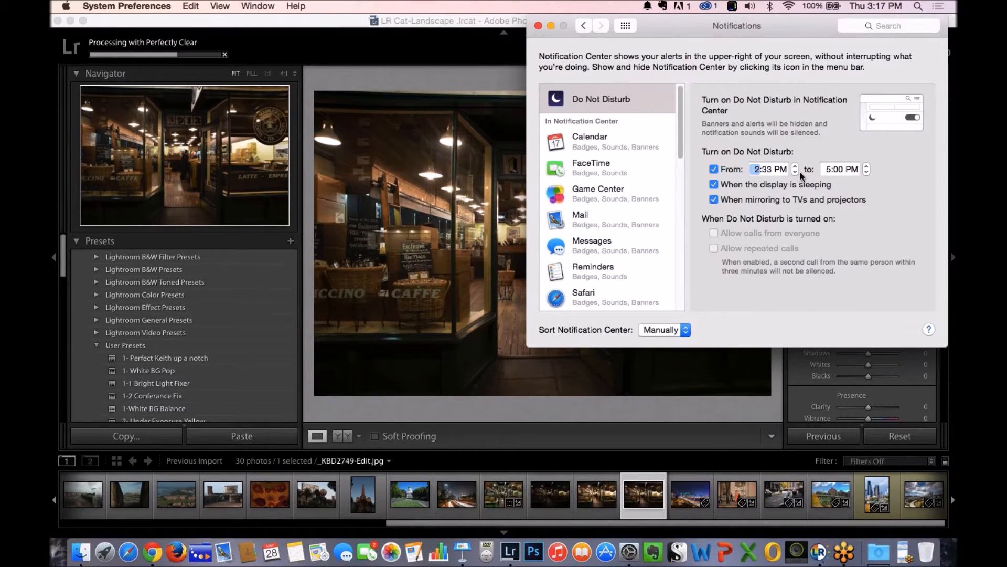
pyautogui.click(767, 171)
pyautogui.write('00')
pyautogui.click(831, 171)
pyautogui.click(538, 26)
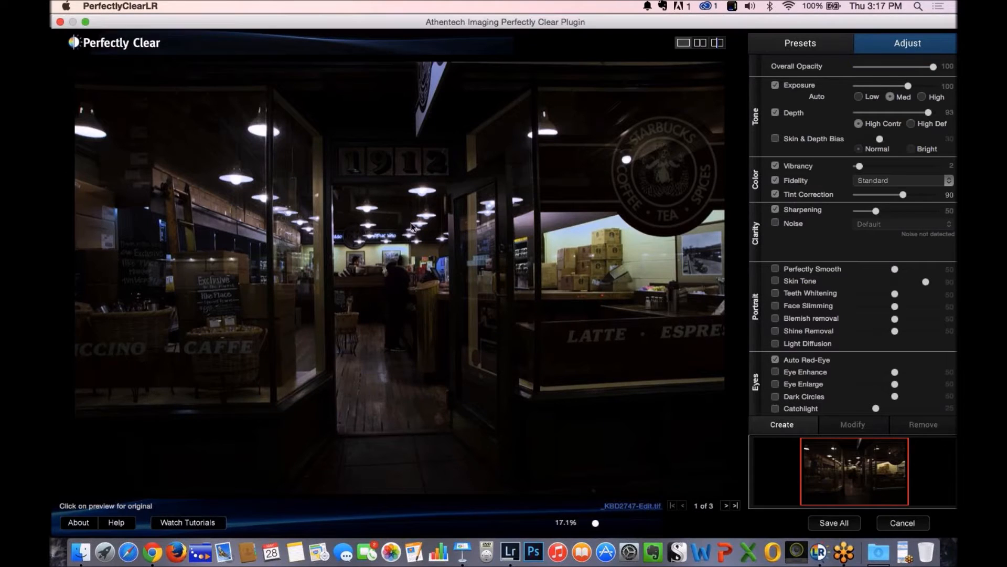
# Compare the first storefront exposure with its original and try Tint Correction strengths of 150, 0 and 85
pyautogui.click(799, 42)
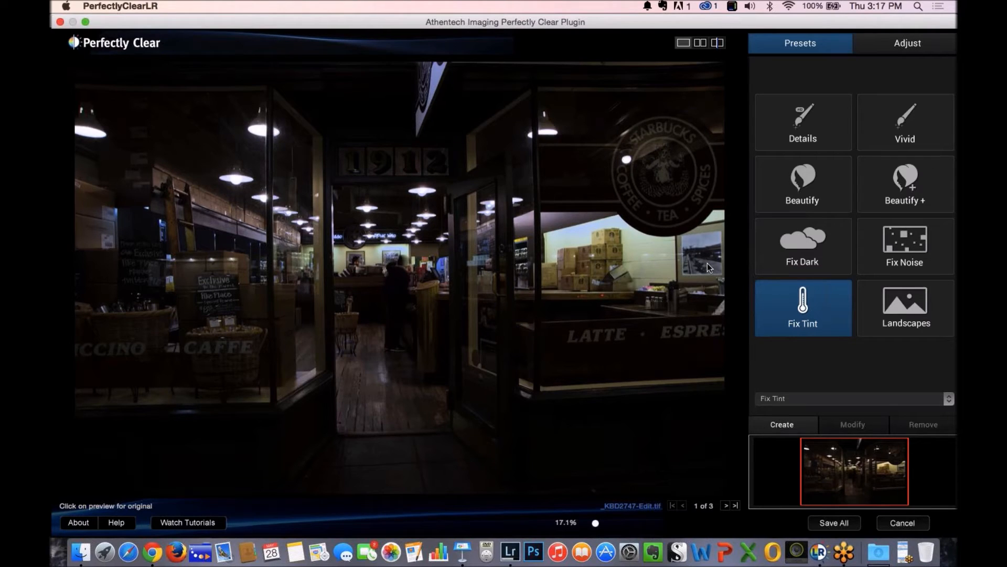
pyautogui.click(464, 239)
pyautogui.click(465, 239)
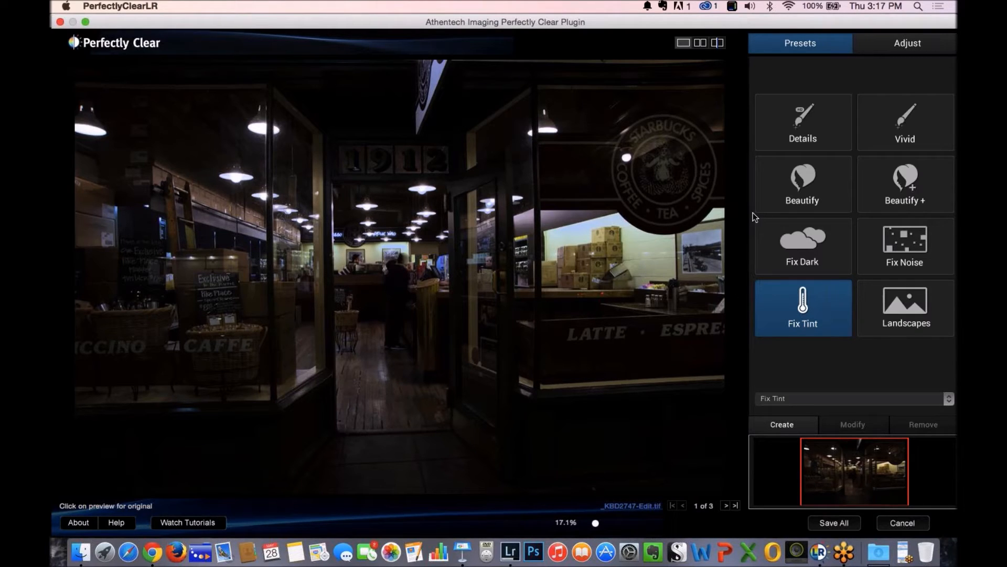
pyautogui.click(903, 44)
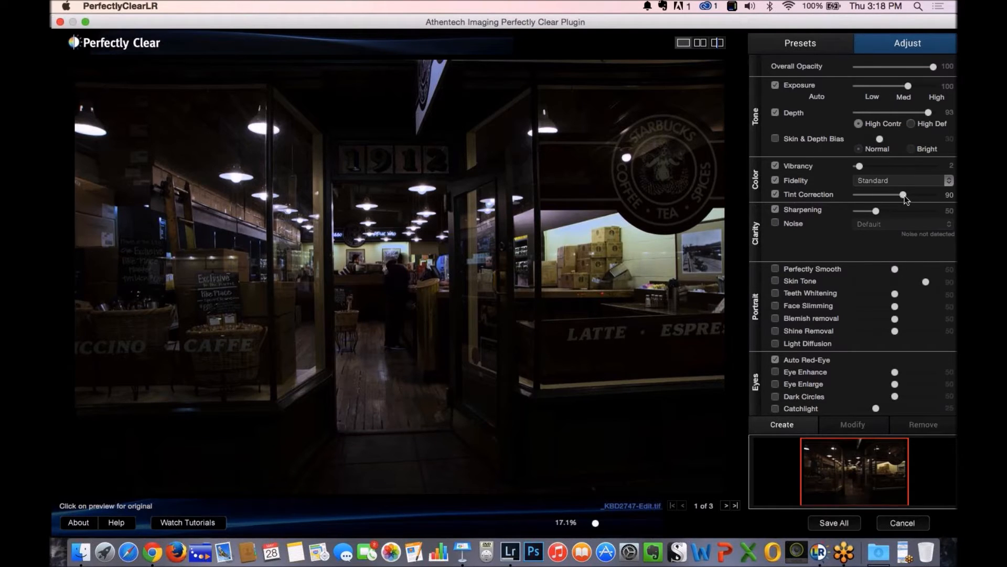
pyautogui.moveTo(904, 195); pyautogui.dragTo(905, 195)
pyautogui.moveTo(916, 195); pyautogui.dragTo(933, 195)
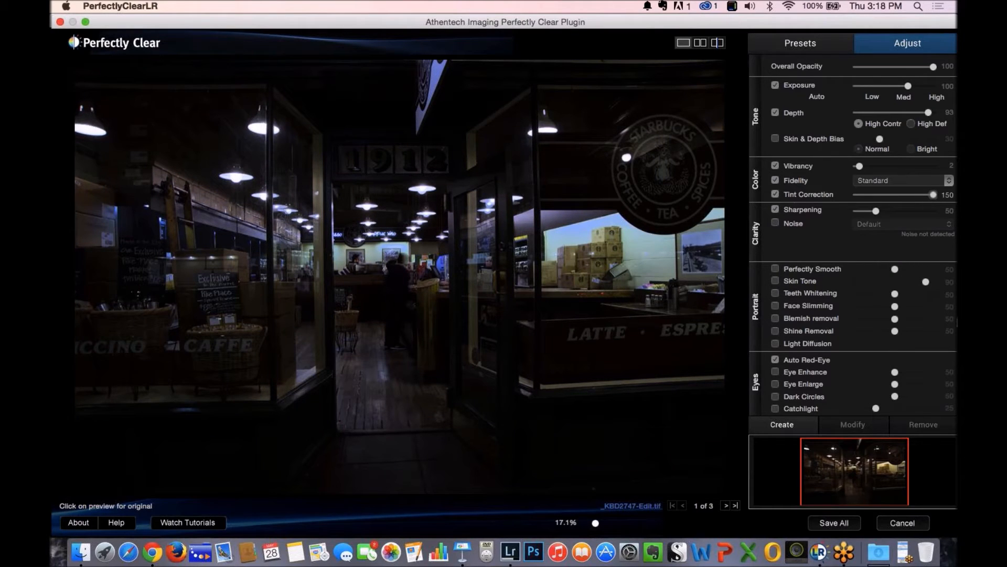
pyautogui.moveTo(909, 197); pyautogui.dragTo(828, 203)
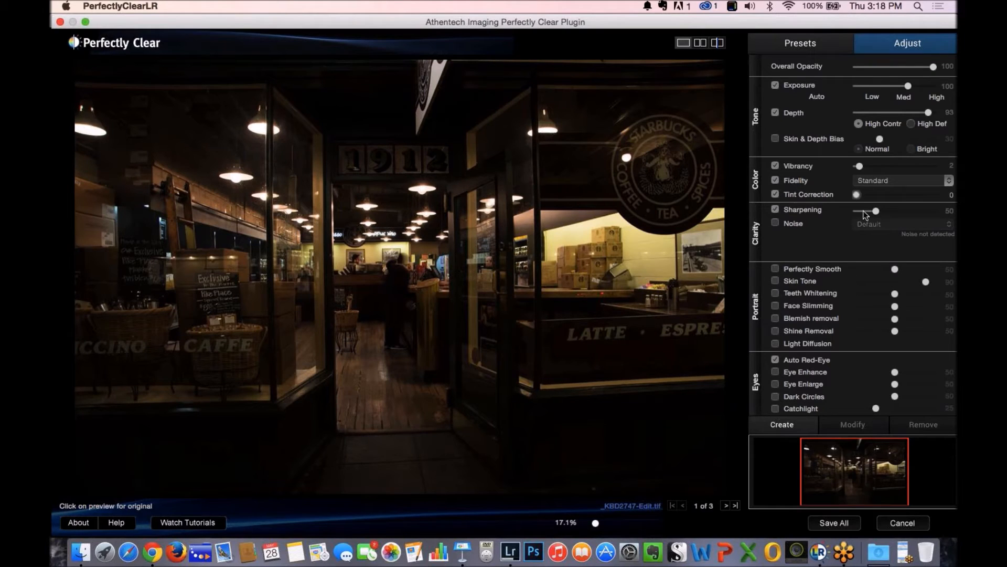
pyautogui.moveTo(860, 196); pyautogui.dragTo(932, 195)
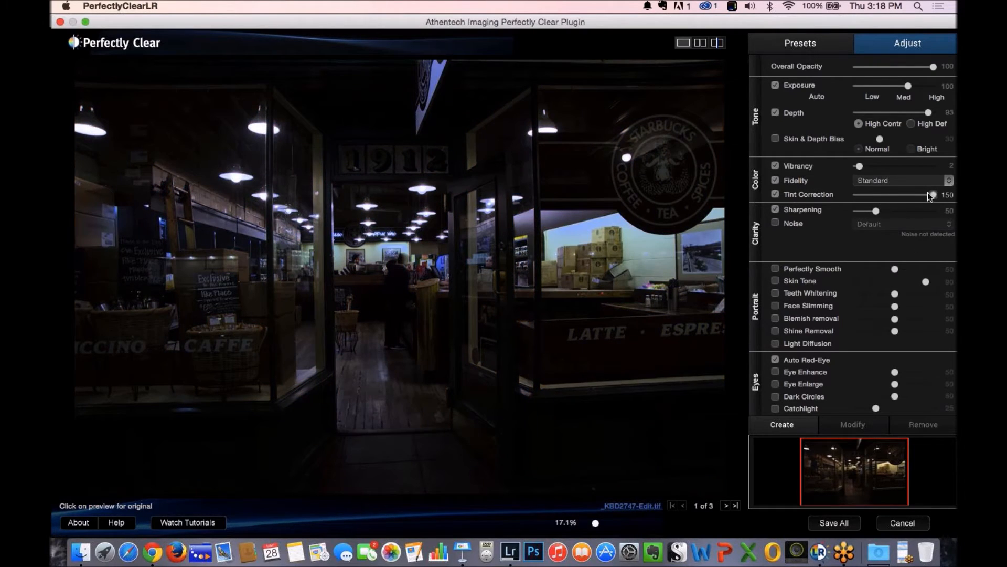
pyautogui.moveTo(907, 194); pyautogui.dragTo(900, 195)
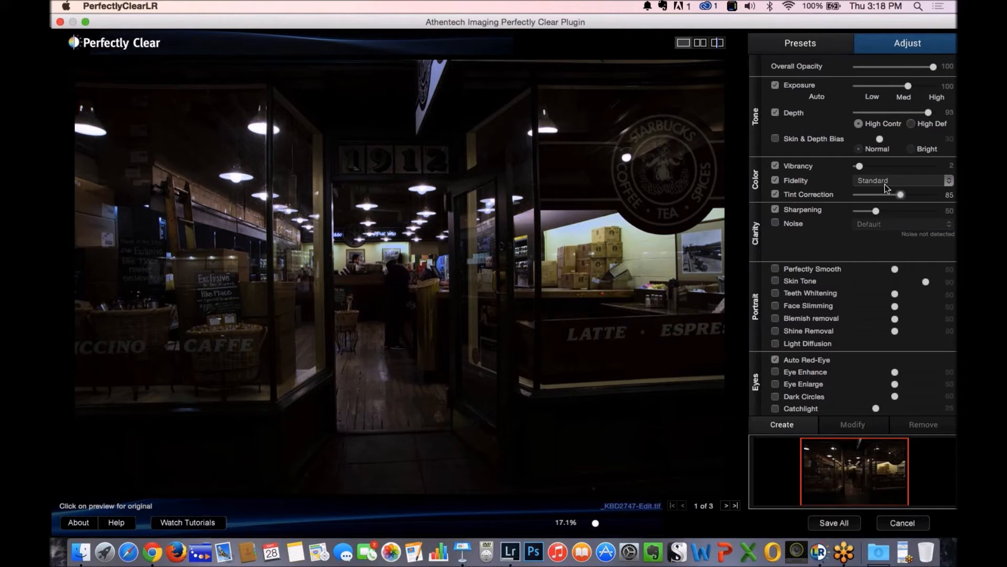
# Reapply the Fix Tint preset to the first storefront exposure and save all three exposures
pyautogui.click(786, 43)
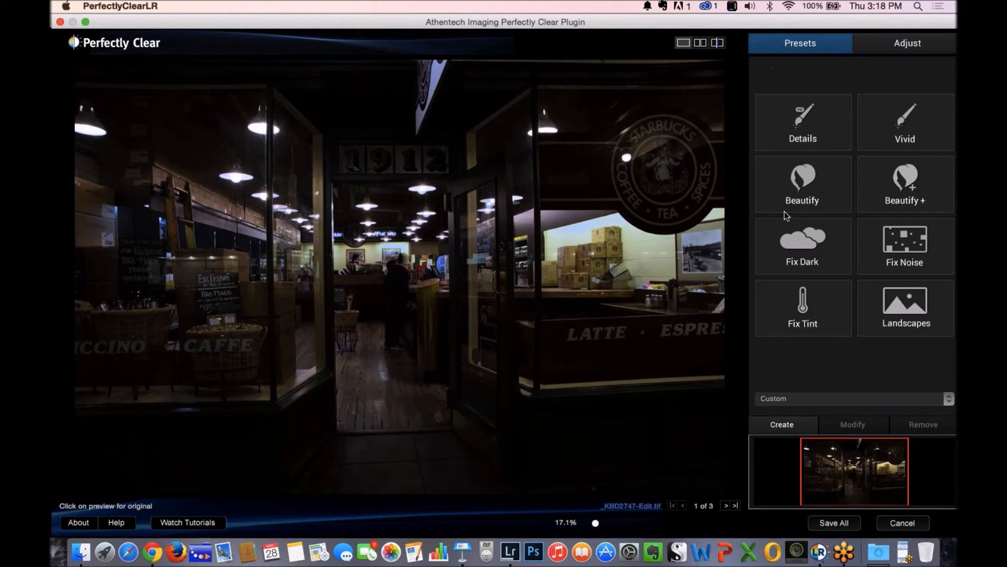
pyautogui.click(822, 311)
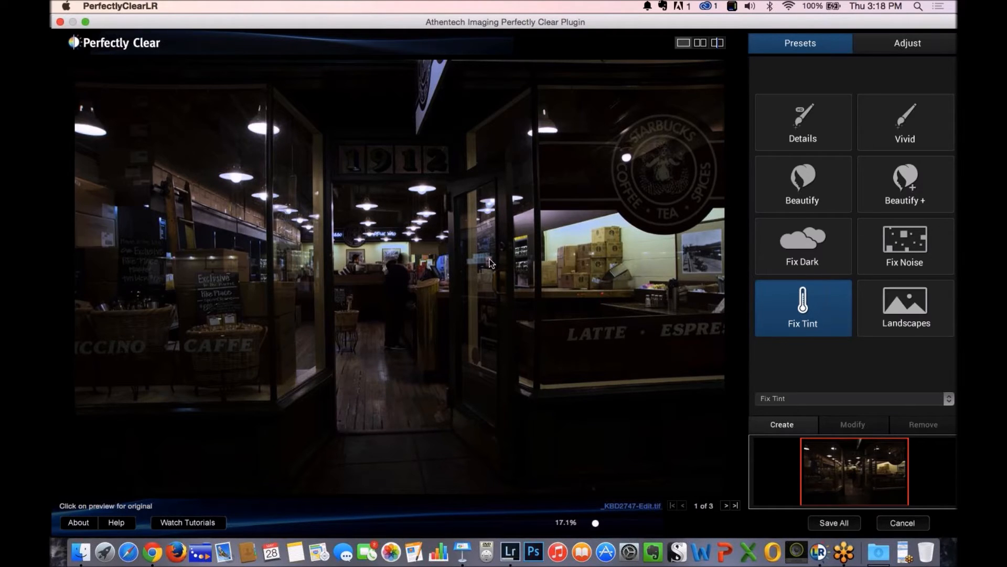
pyautogui.press('super+Tab')
pyautogui.click(837, 523)
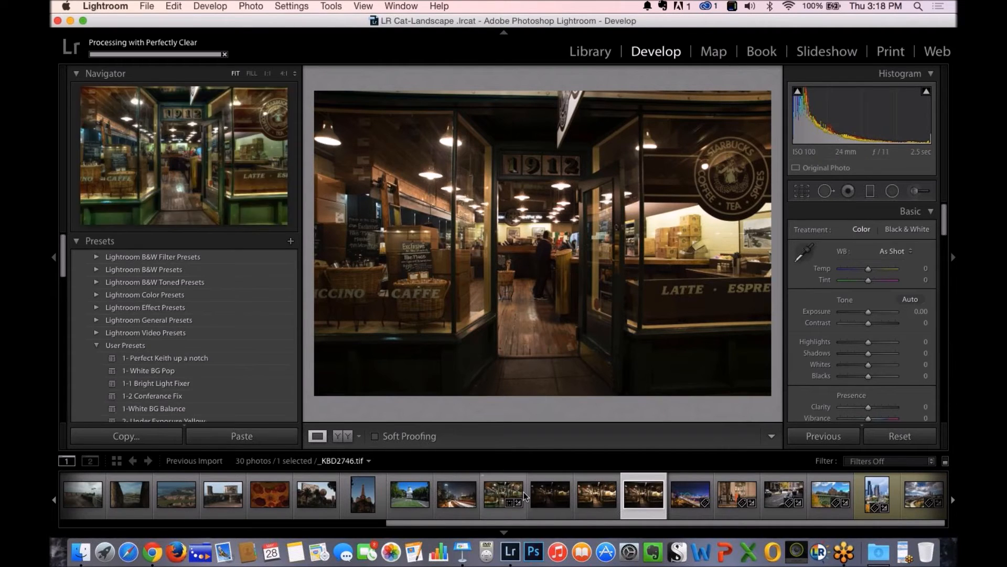
# Select the three plain storefront exposures and compare them side by side in the Library's Survey view
pyautogui.click(552, 501)
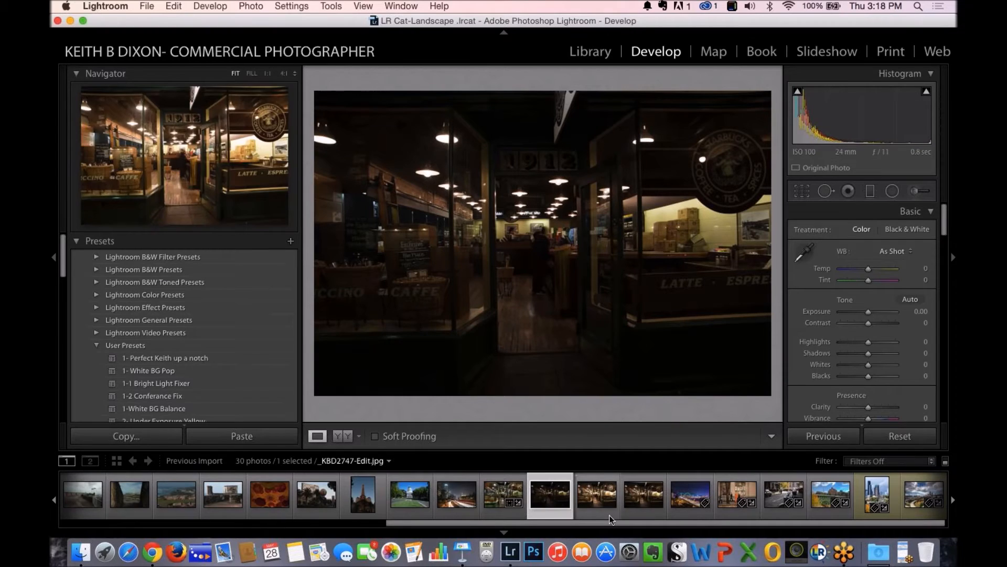
pyautogui.keyDown('shift'); pyautogui.click(645, 507); pyautogui.keyUp('shift')
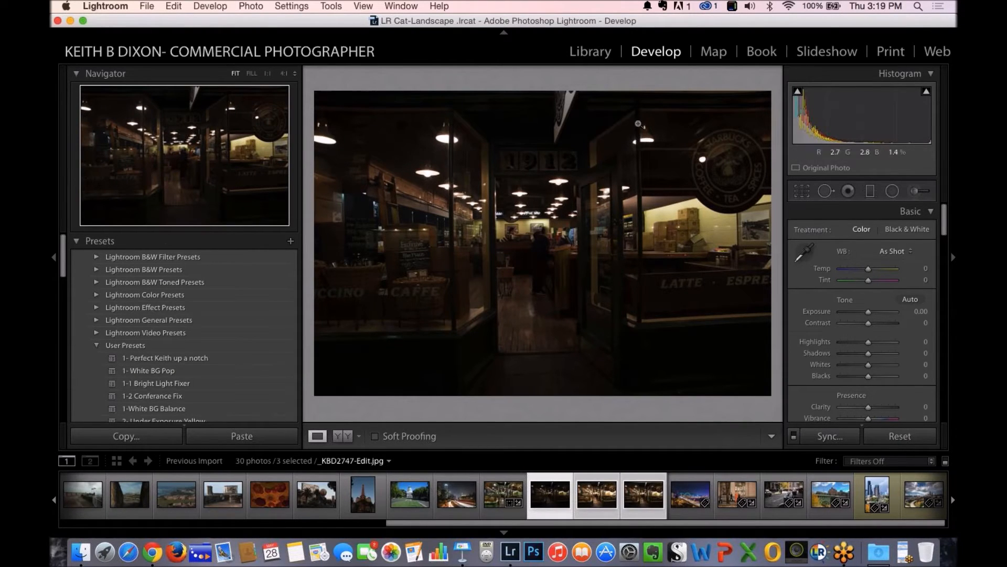
pyautogui.click(591, 51)
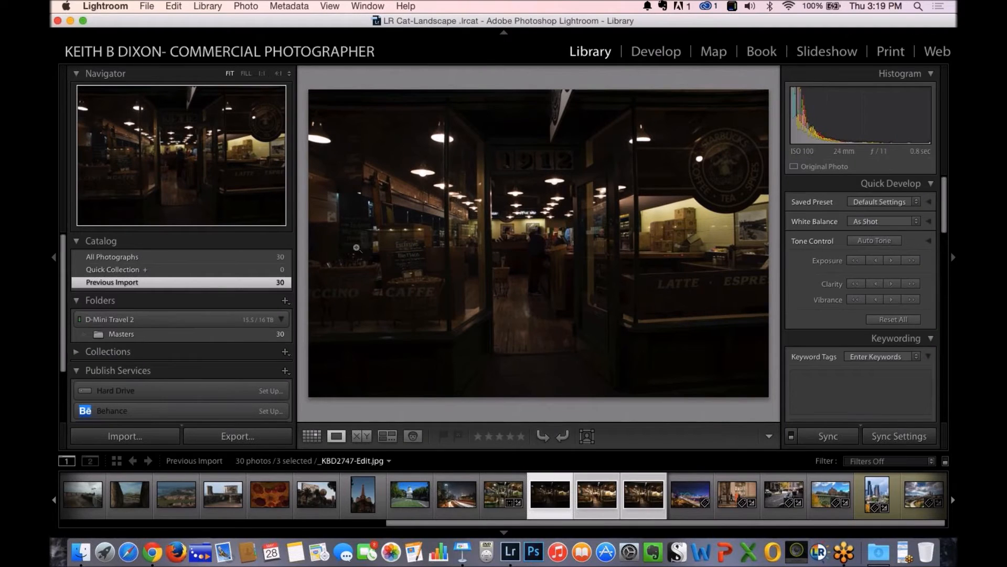
pyautogui.click(387, 436)
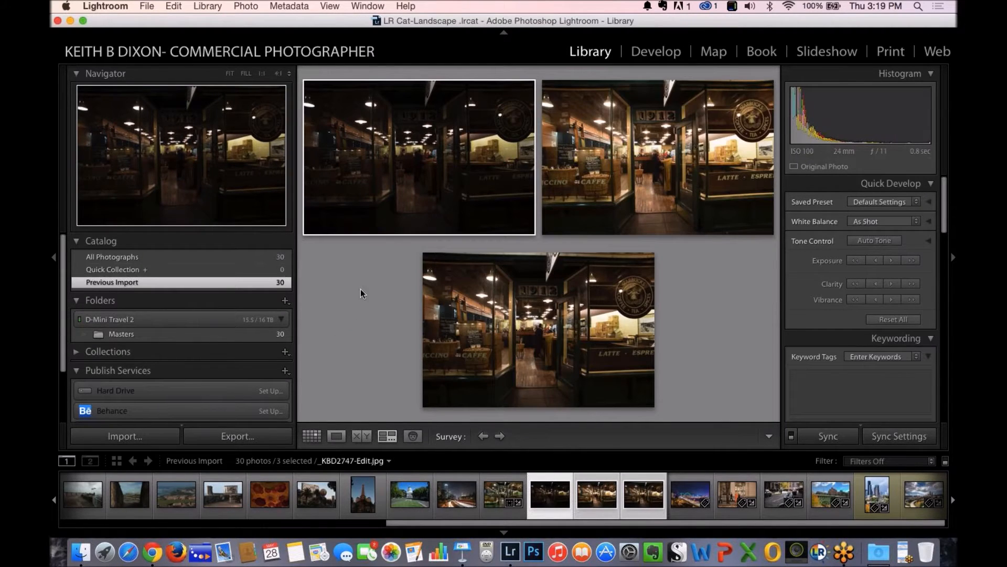
# Open the HDR storefront photo _KBD2746.tif in PerfectlyClear v2 as a TIFF copy with Lightroom adjustments
pyautogui.doubleClick(491, 491)
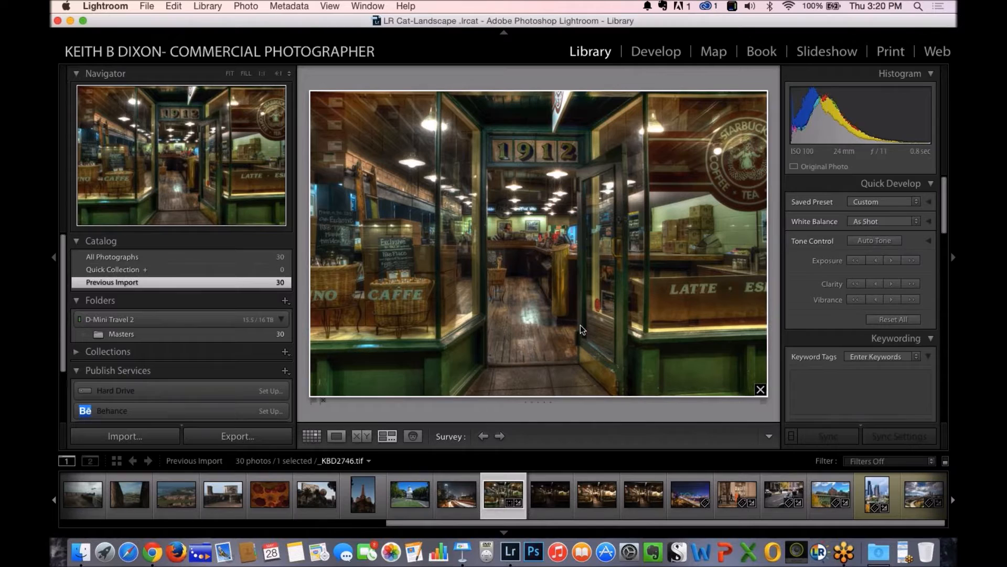
pyautogui.click(654, 52)
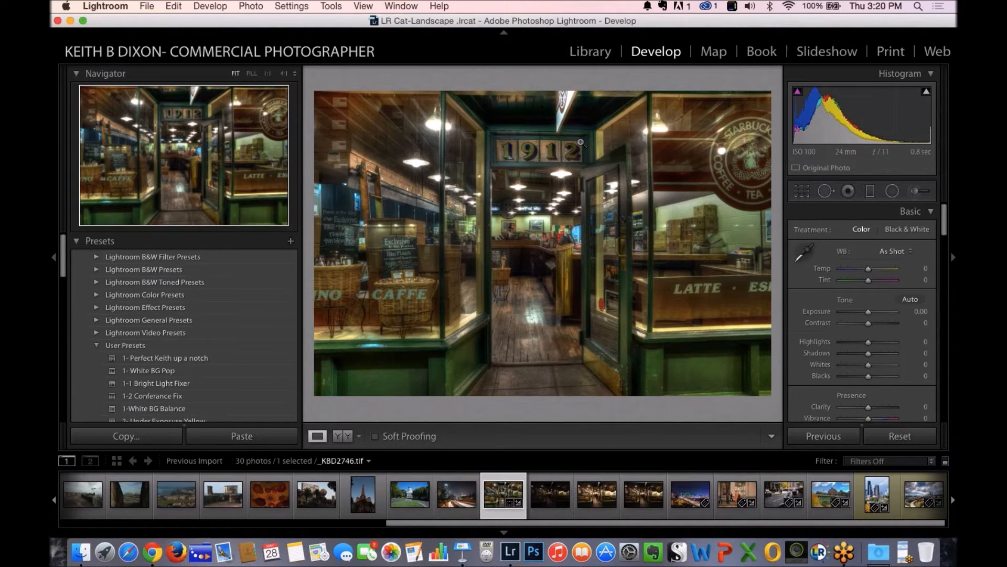
pyautogui.rightClick(493, 497)
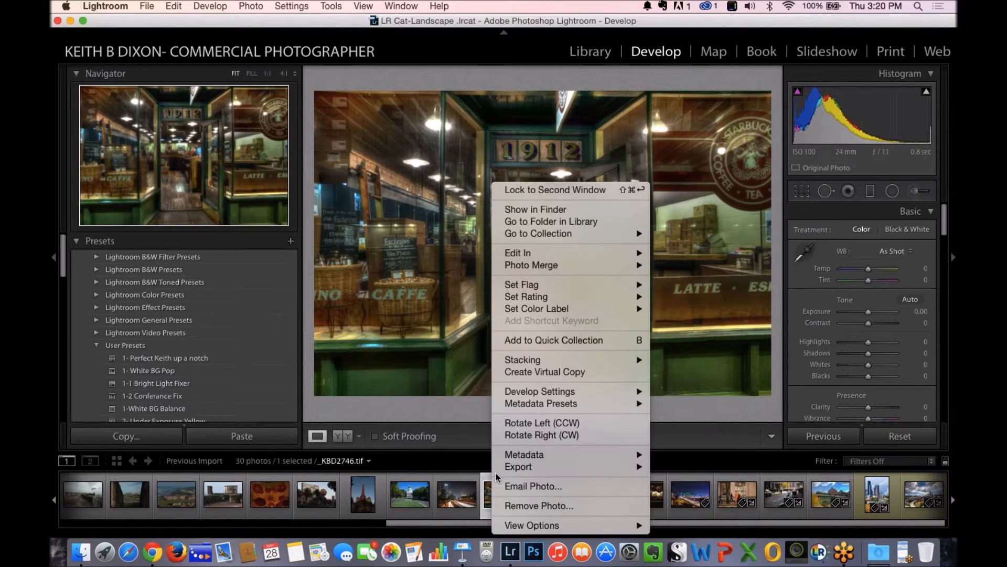
pyautogui.moveTo(528, 257)
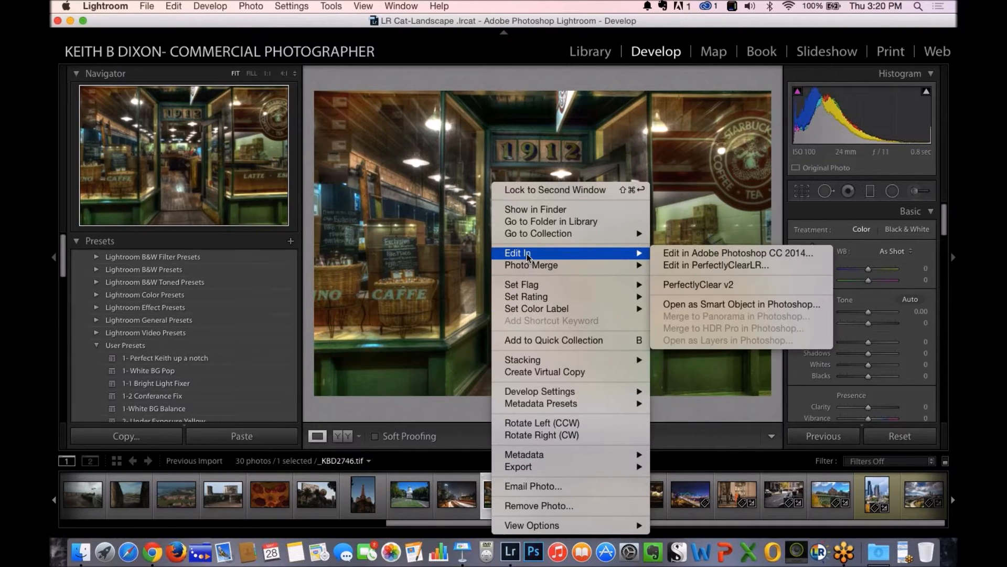
pyautogui.click(683, 285)
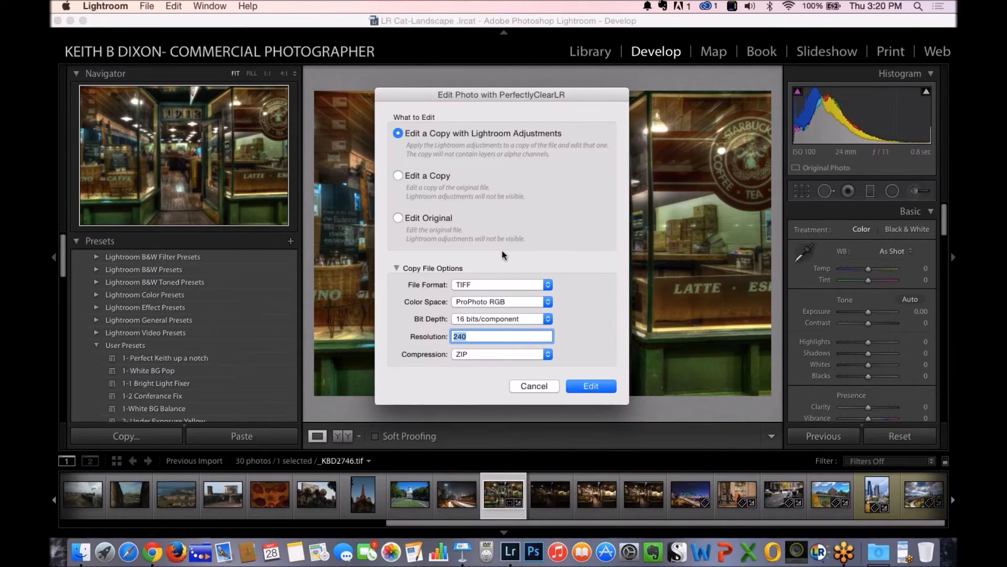
pyautogui.click(585, 387)
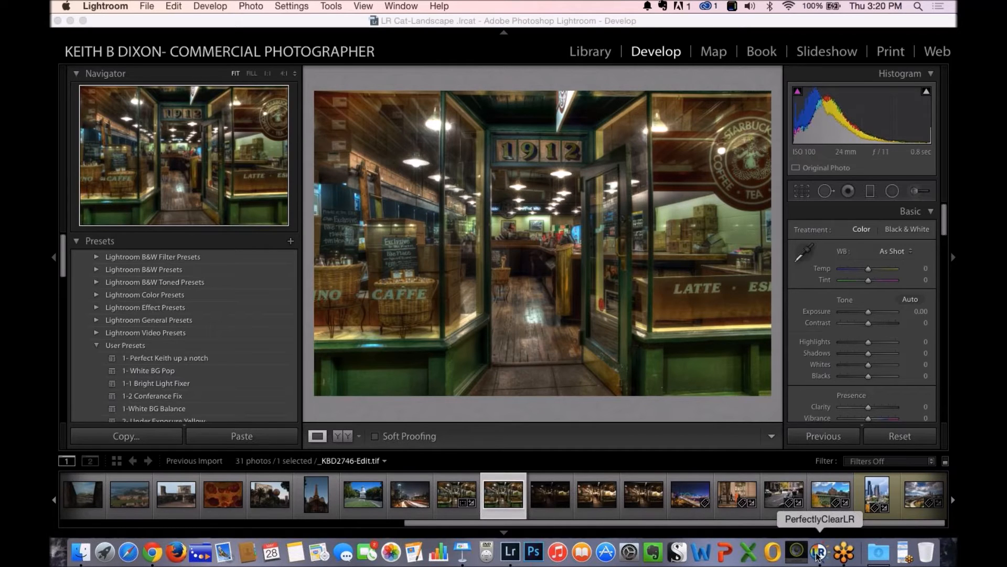
pyautogui.click(815, 536)
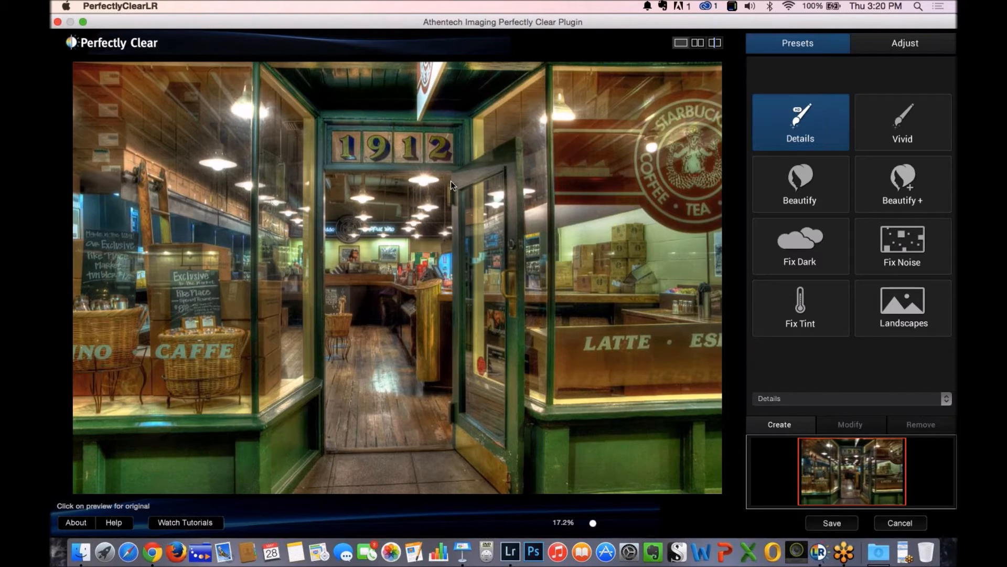
# Try the Fix Tint preset on the HDR storefront photo and compare it repeatedly with the original
pyautogui.click(798, 314)
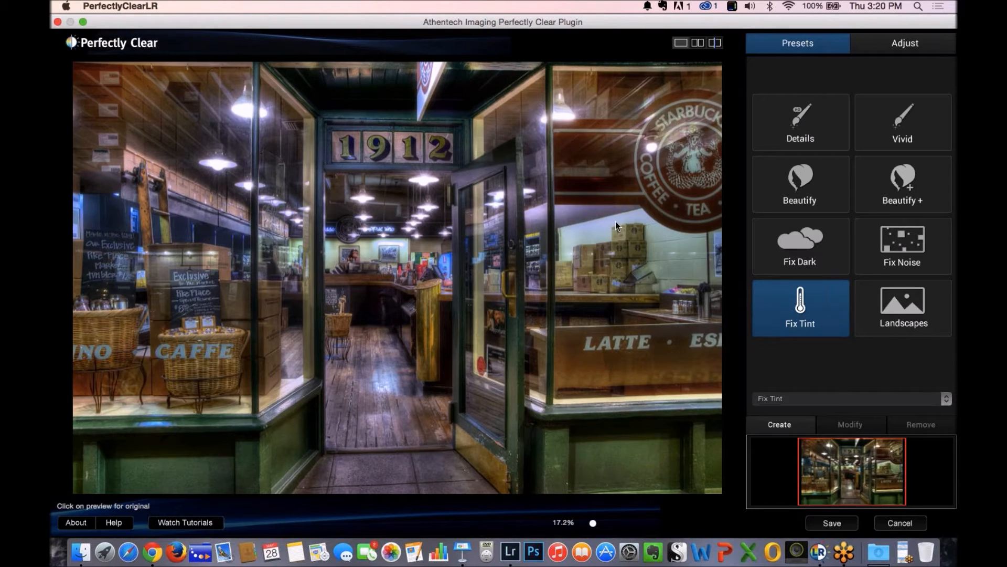
pyautogui.click(632, 254)
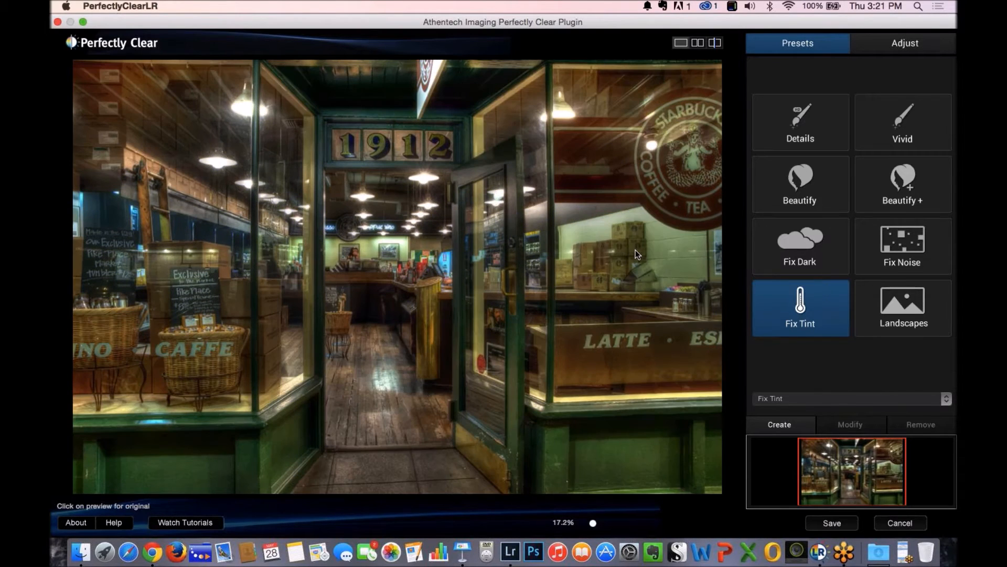
pyautogui.click(636, 250)
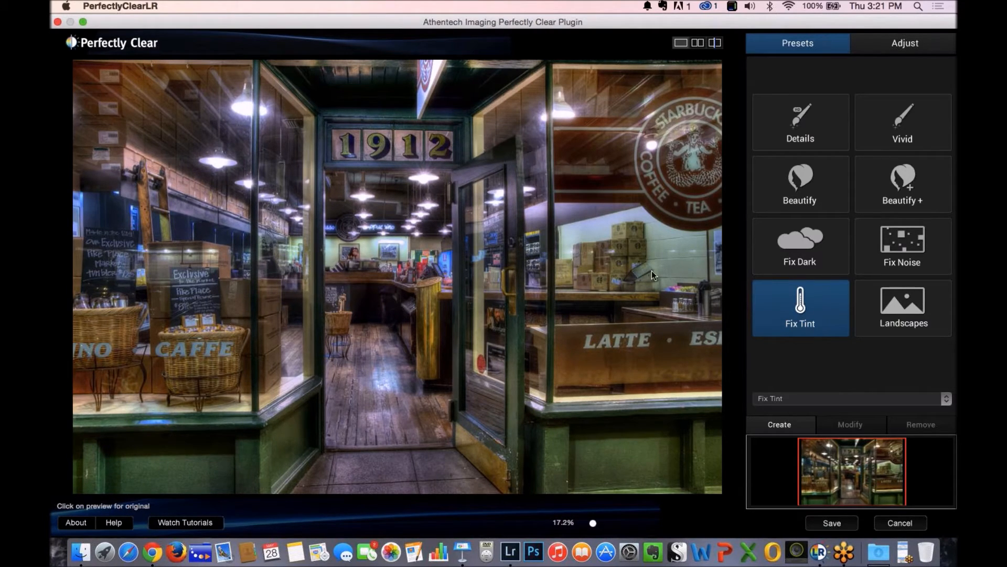
pyautogui.click(779, 319)
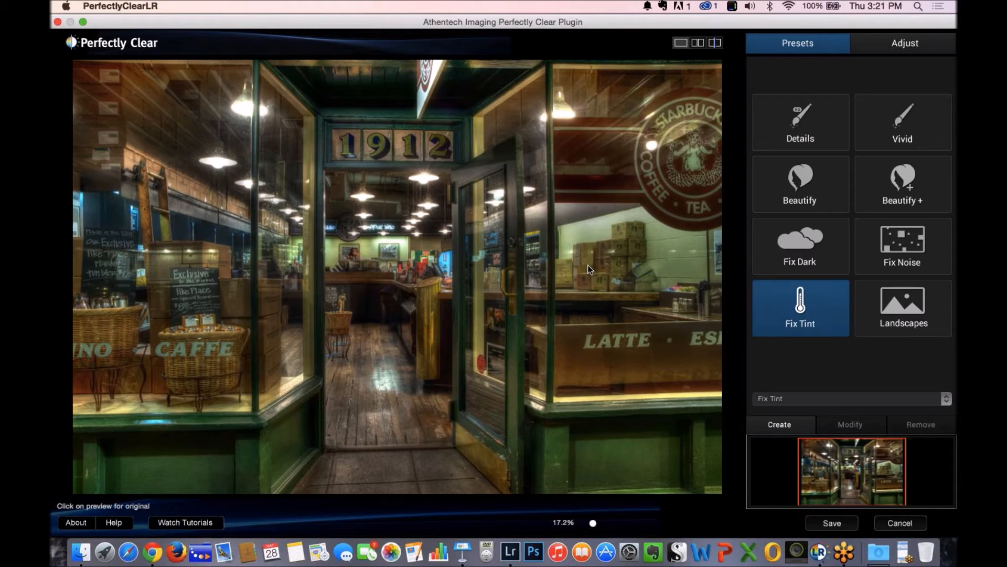
pyautogui.click(589, 273)
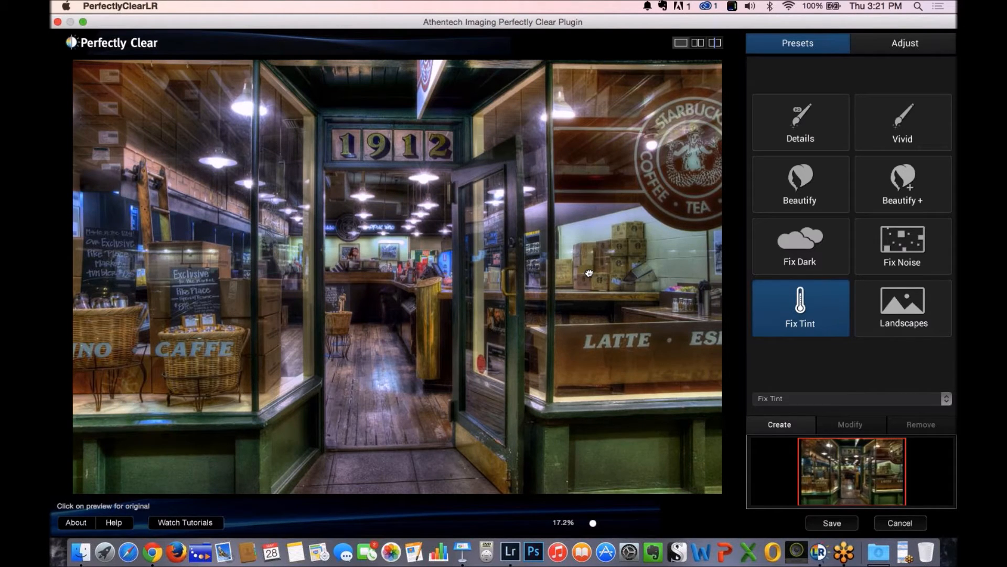
pyautogui.moveTo(590, 273); pyautogui.dragTo(592, 274)
# Compare the tint-corrected HDR storefront with its original in side-by-side and split-screen views and close the plugin without saving
pyautogui.click(698, 42)
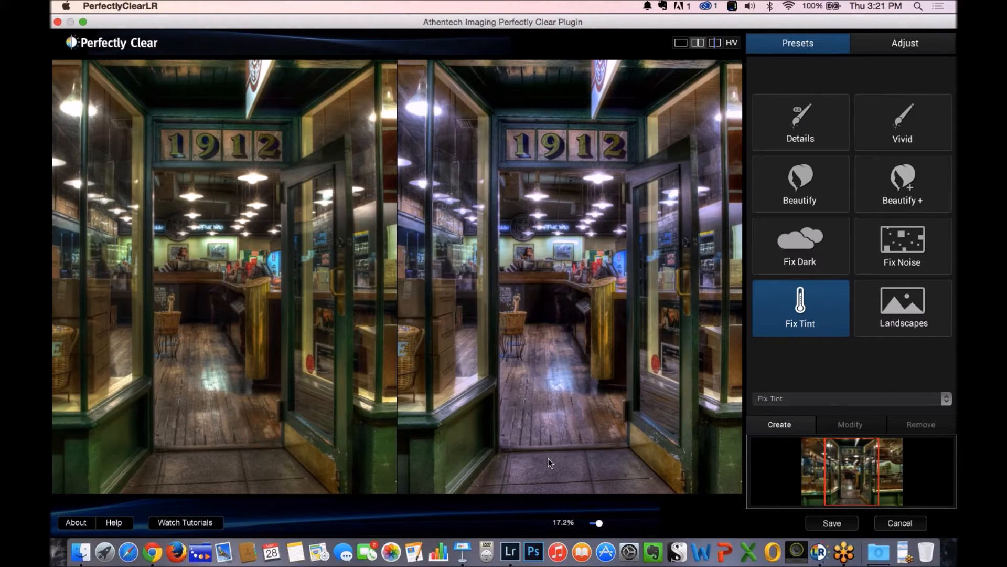
pyautogui.click(715, 42)
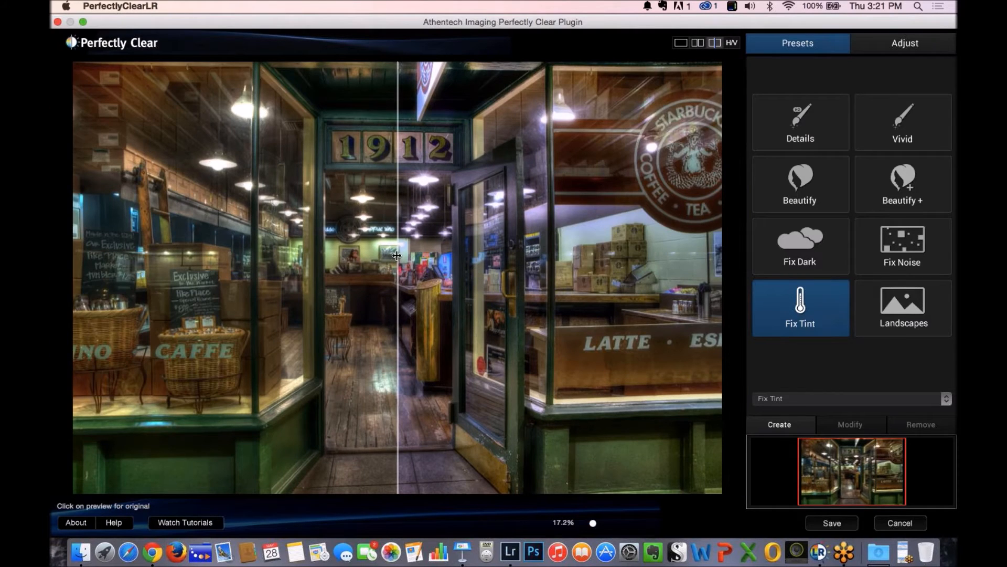
pyautogui.moveTo(397, 256); pyautogui.dragTo(52, 300)
pyautogui.moveTo(72, 293); pyautogui.dragTo(58, 312)
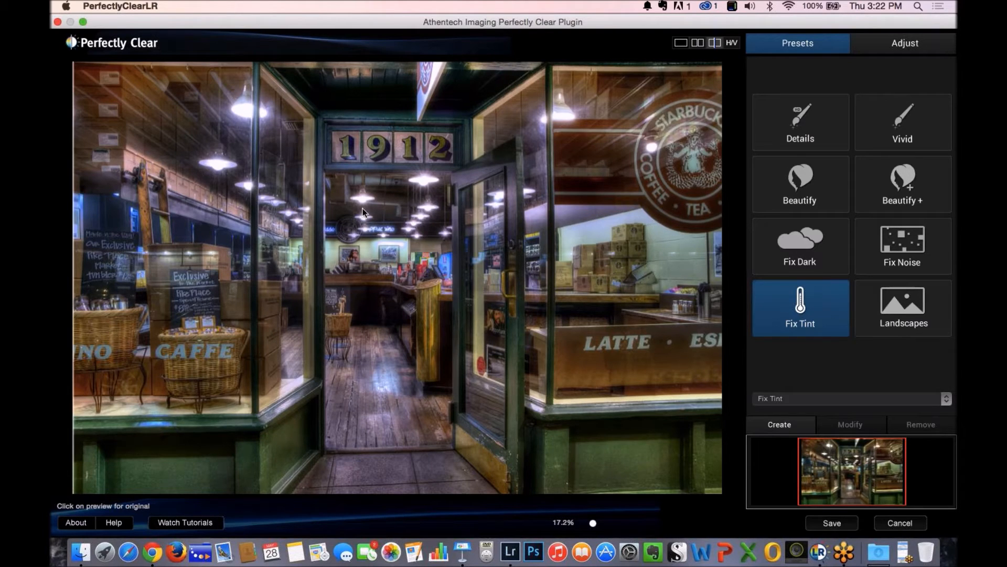
pyautogui.click(900, 524)
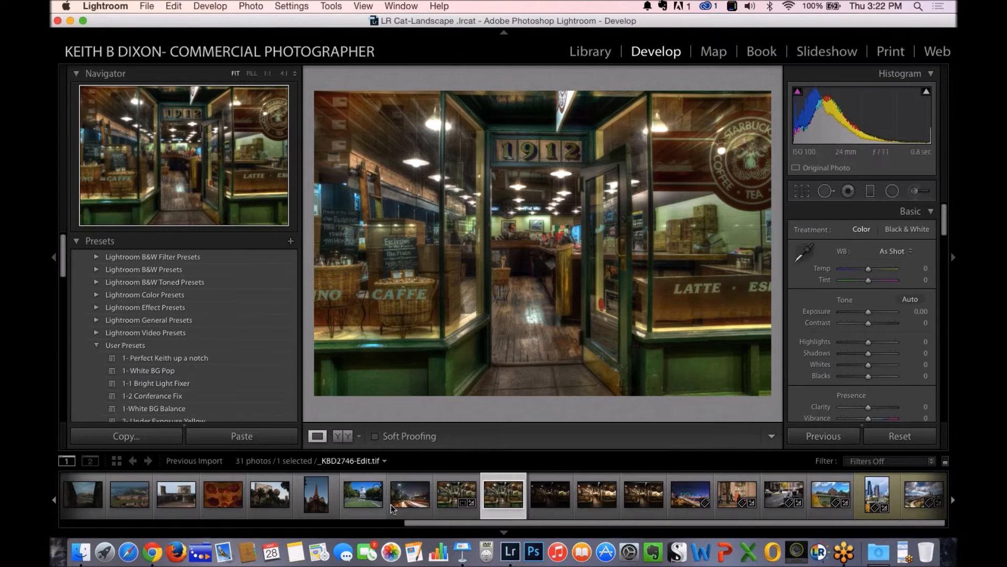
# Try a white balance for the umbrella ceiling photo KBD_3861.nef by sampling the pale rim of the central umbrella
pyautogui.click(234, 504)
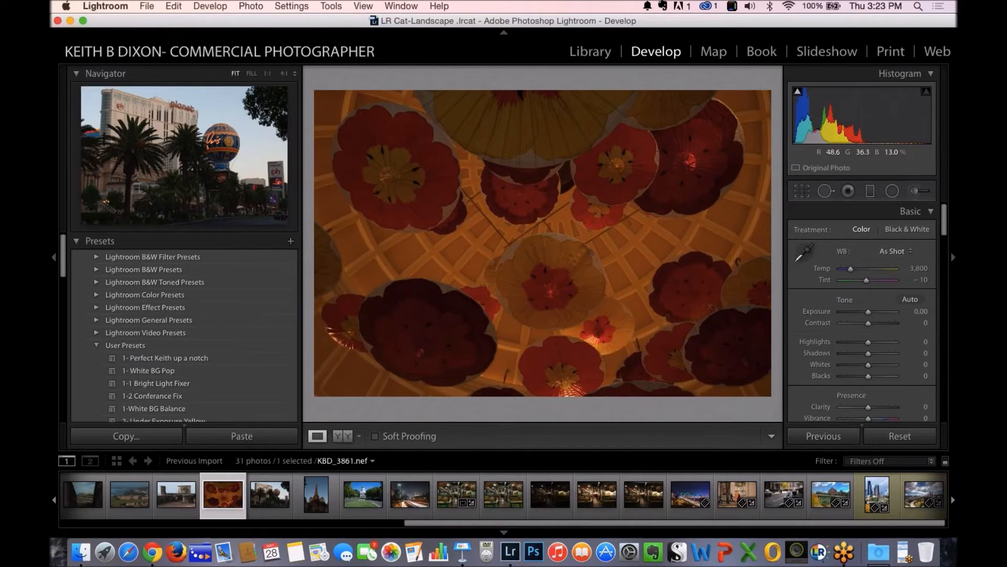
pyautogui.click(574, 226)
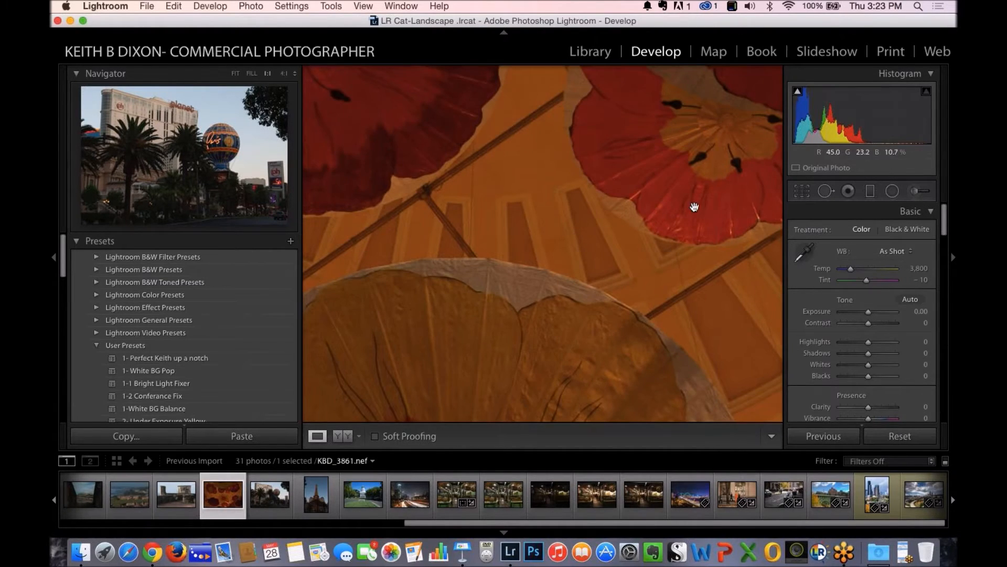
pyautogui.click(803, 252)
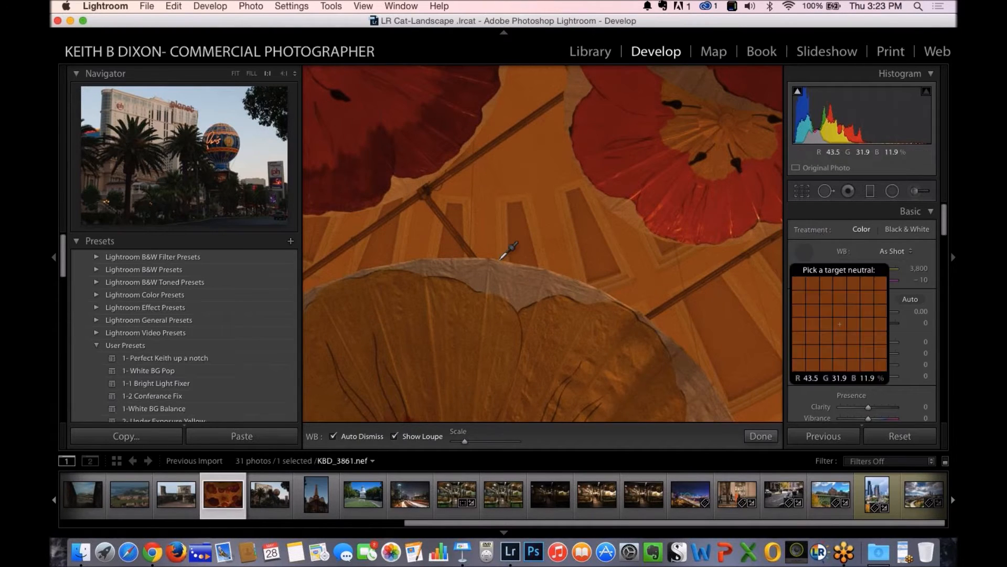
pyautogui.click(522, 286)
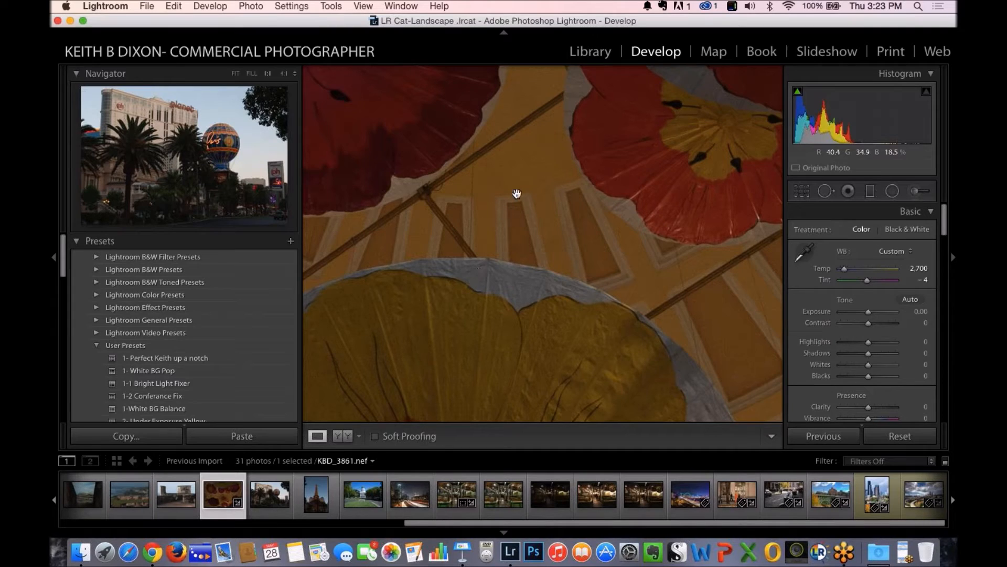
pyautogui.click(235, 74)
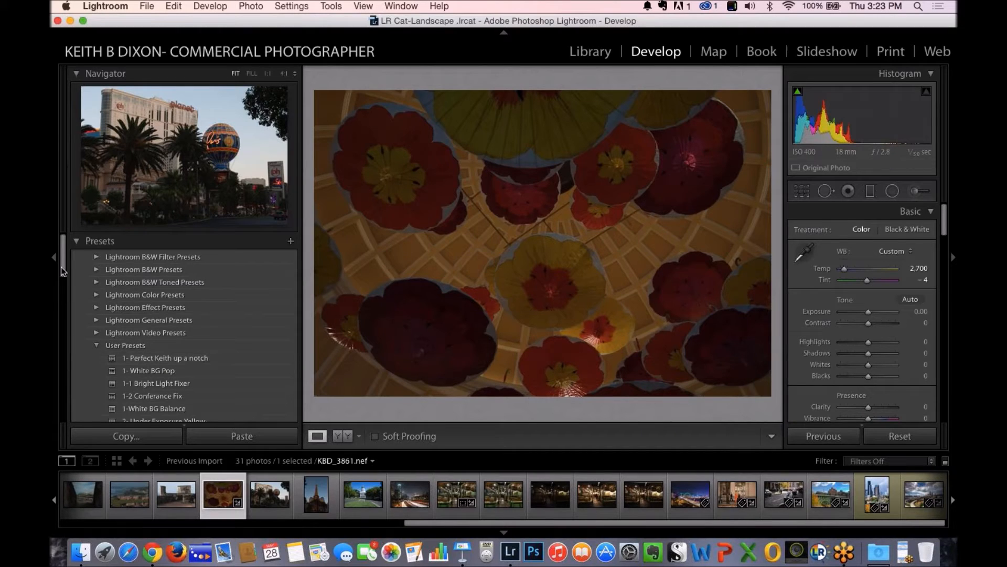
# Try the "up a notch" user preset on the umbrella ceiling photo and inspect the petals at 1:1
pyautogui.moveTo(62, 269); pyautogui.dragTo(65, 292)
pyautogui.click(146, 270)
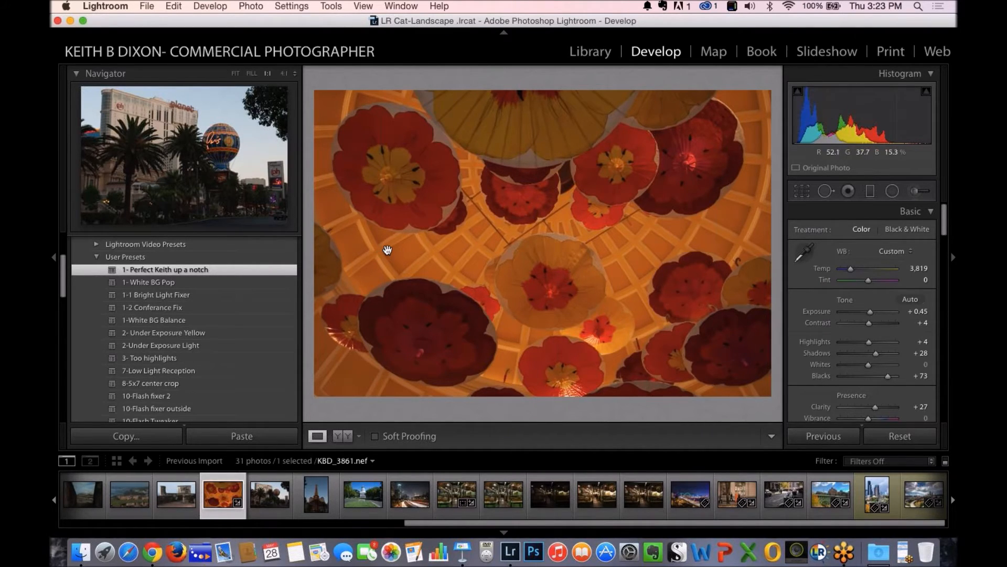
pyautogui.click(387, 252)
pyautogui.moveTo(478, 202); pyautogui.dragTo(441, 281)
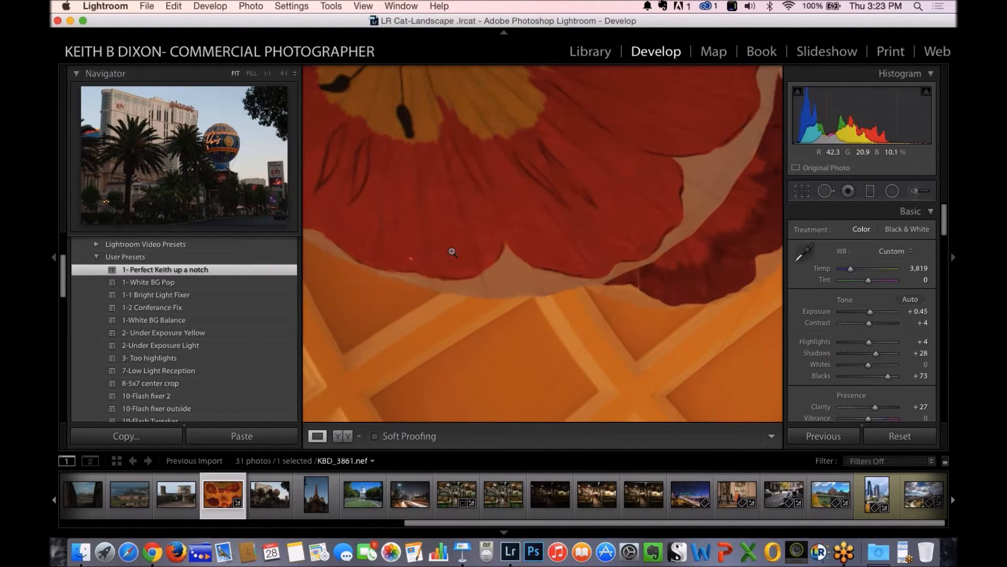
pyautogui.click(450, 252)
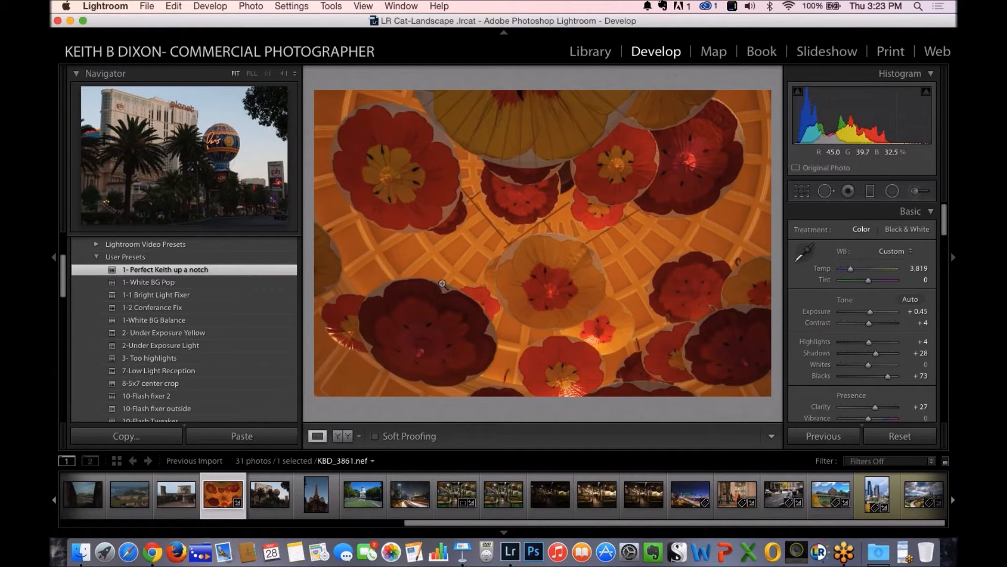
# Reset the umbrella photo's Develop settings and open it in PerfectlyClear v2 as a 16-bit TIFF copy with Lightroom adjustments
pyautogui.click(892, 436)
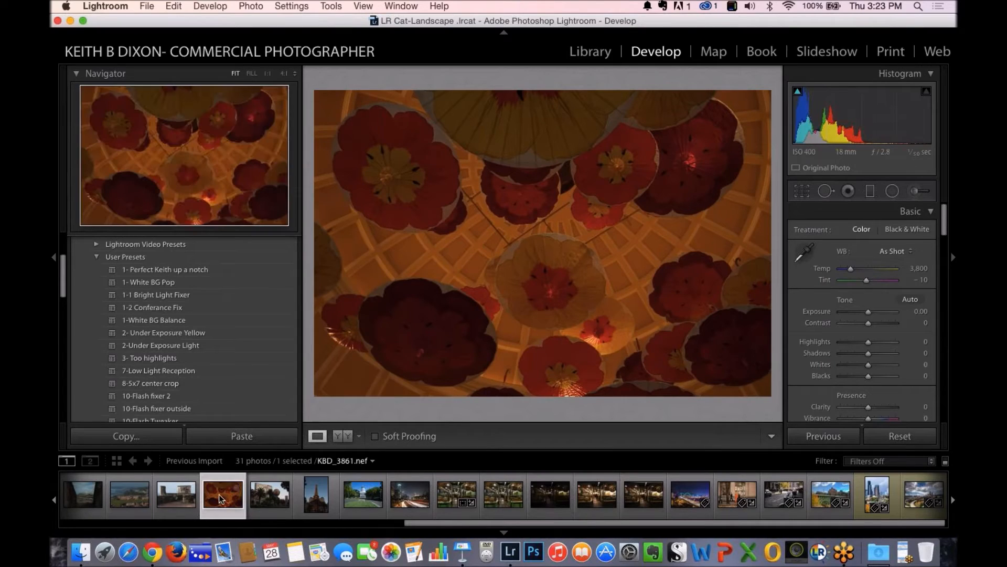
pyautogui.rightClick(223, 498)
pyautogui.moveTo(273, 253)
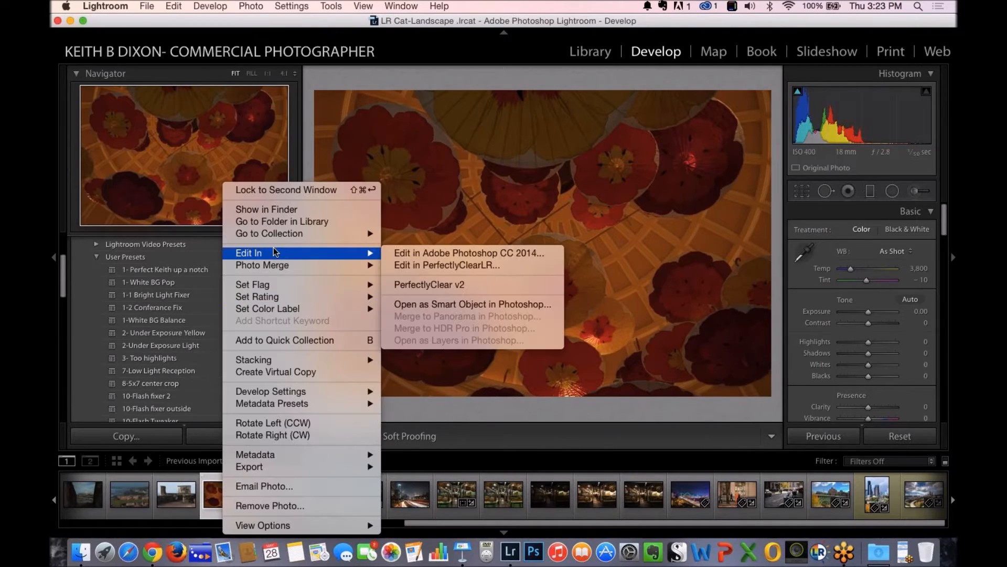
pyautogui.click(402, 288)
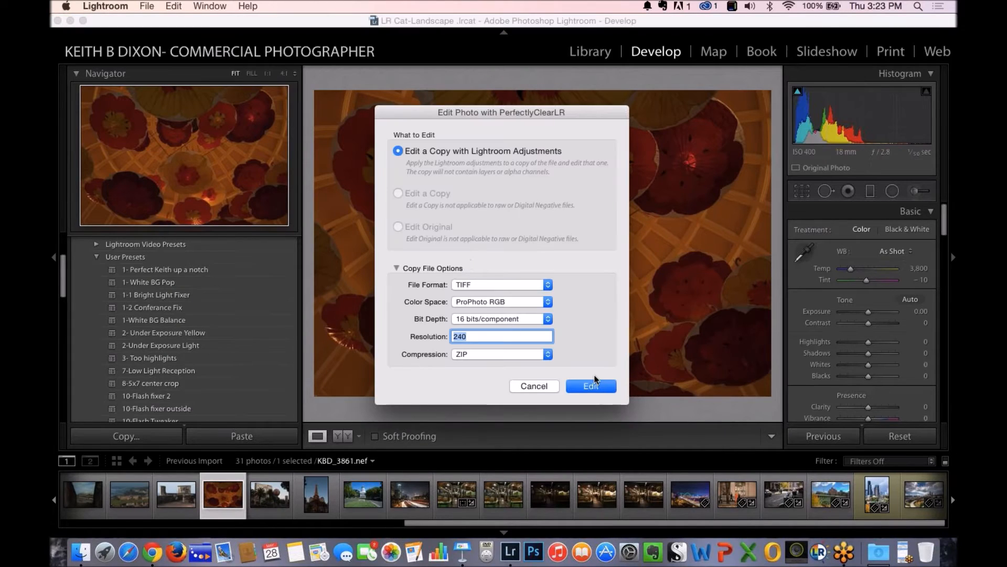
pyautogui.click(592, 385)
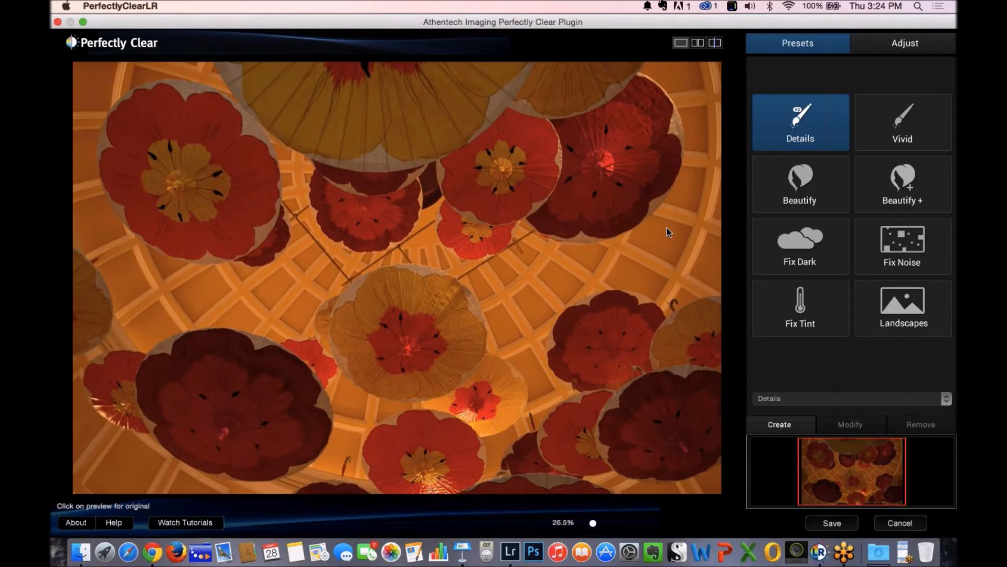
# Apply the Fix Tint preset to the umbrella photo and raise Sharpening to 200
pyautogui.click(789, 331)
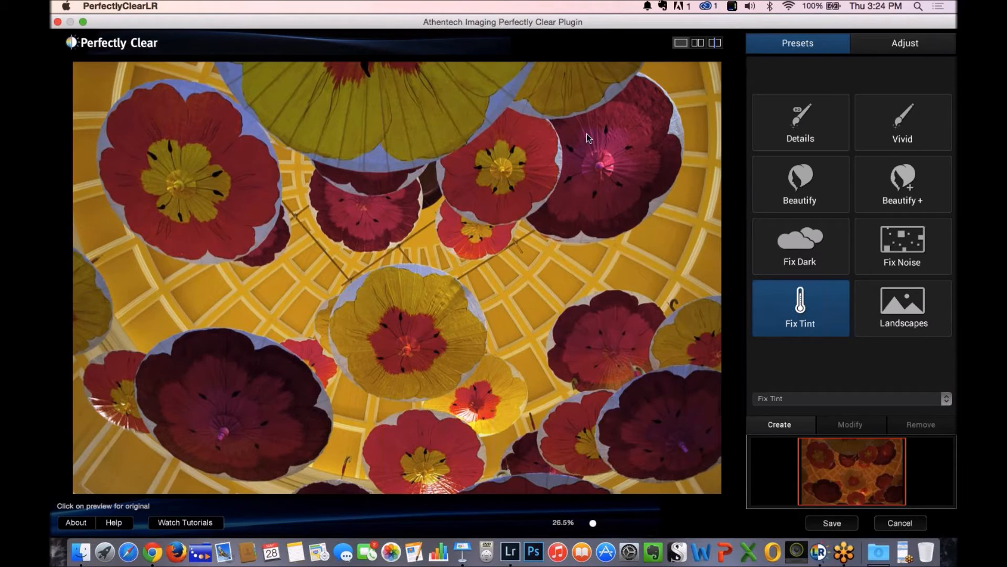
pyautogui.click(898, 50)
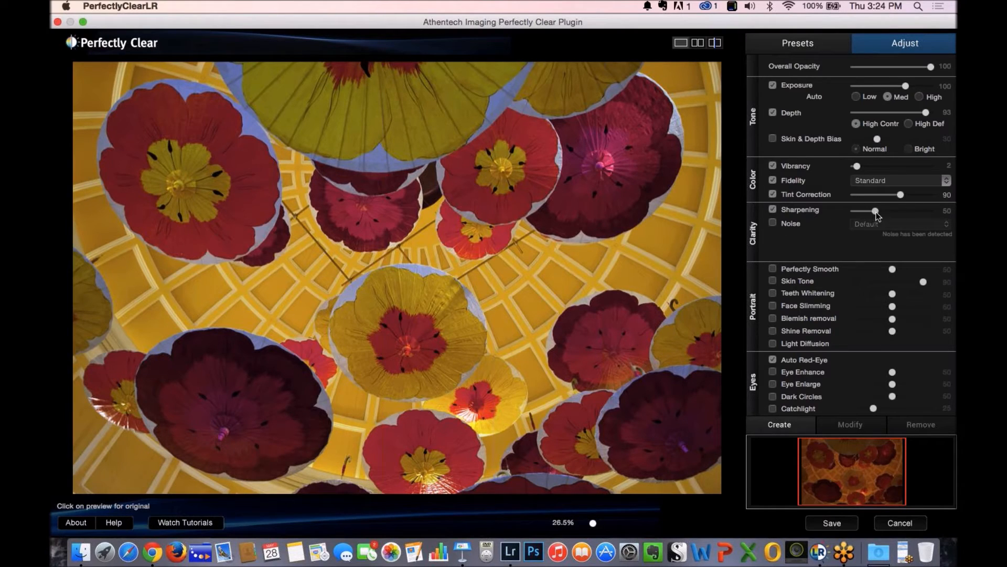
pyautogui.moveTo(876, 213); pyautogui.dragTo(956, 231)
# Enable noise removal on the umbrella photo with the Strongest option and reduce Sharpening to 82
pyautogui.moveTo(593, 524); pyautogui.dragTo(651, 525)
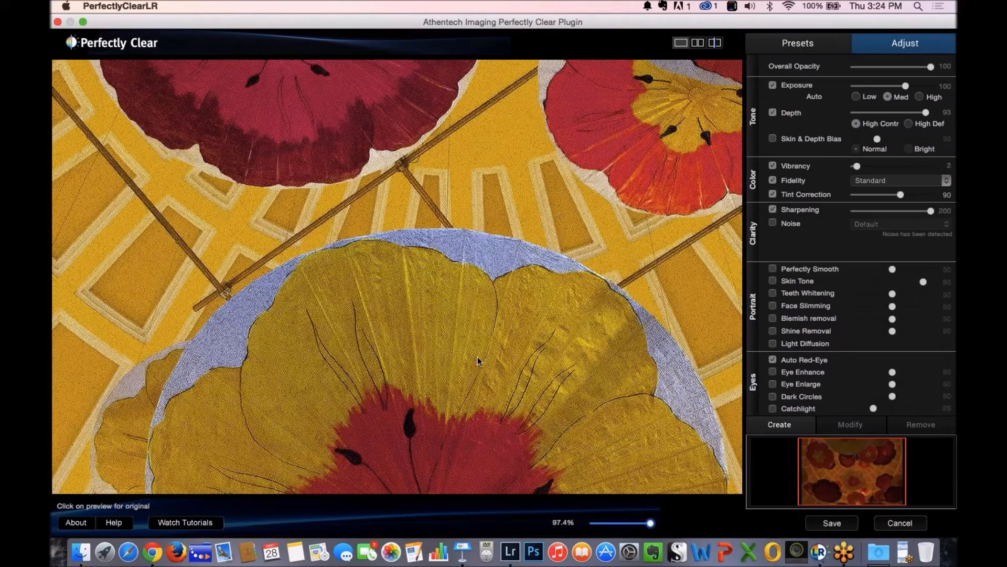
pyautogui.moveTo(651, 523); pyautogui.dragTo(652, 523)
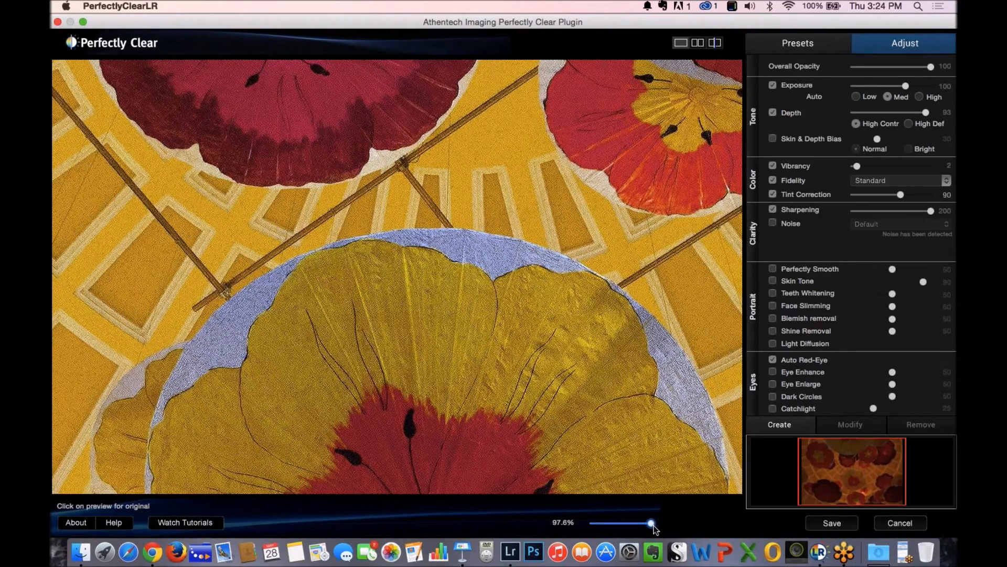
pyautogui.click(774, 223)
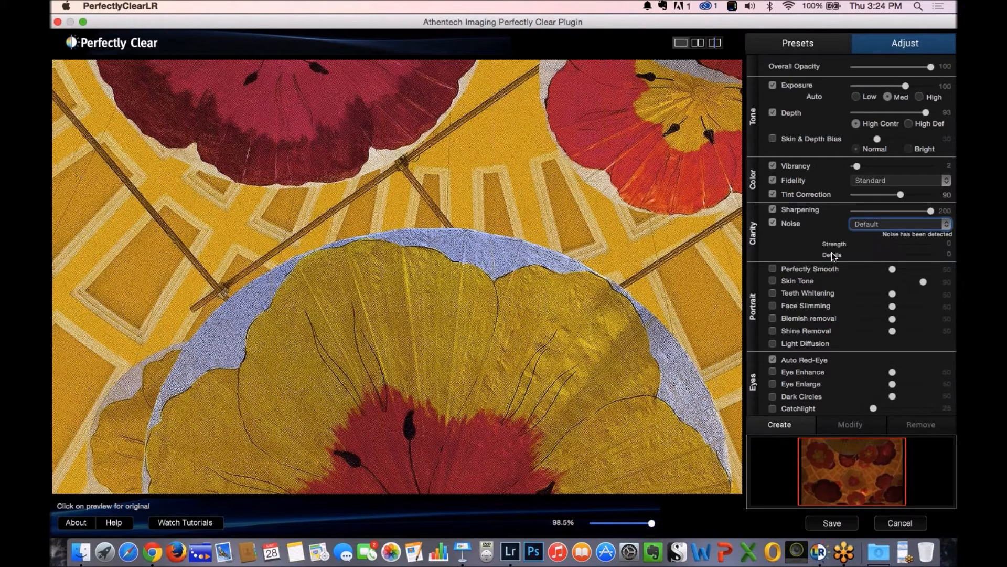
pyautogui.click(774, 223)
pyautogui.click(940, 225)
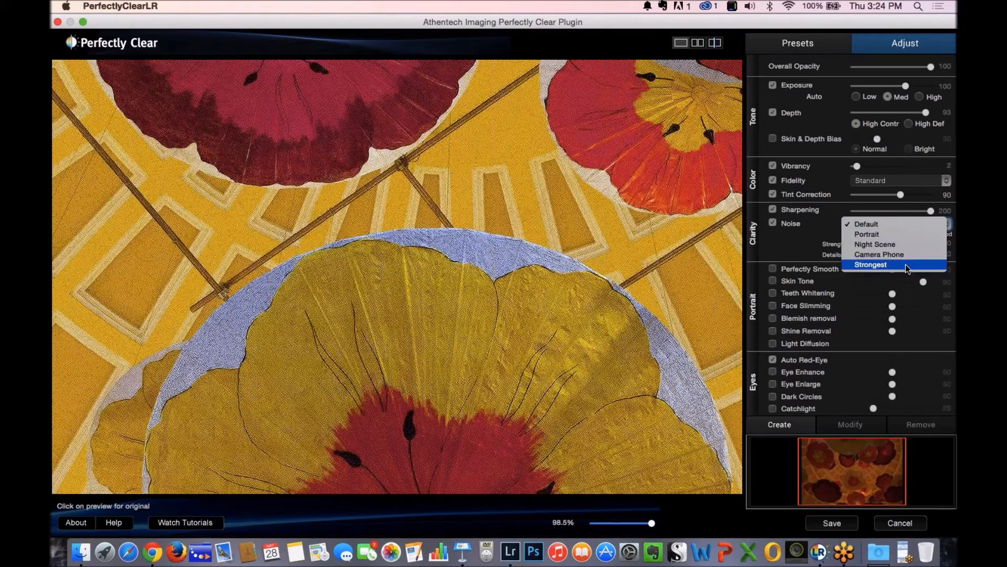
pyautogui.click(899, 264)
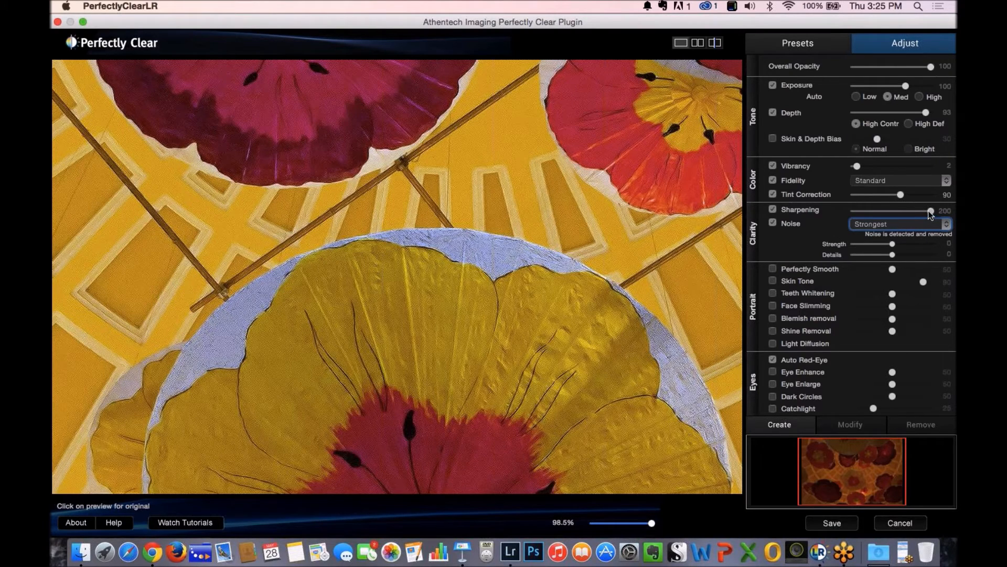
pyautogui.moveTo(907, 212)
pyautogui.mouseDown()
pyautogui.moveTo(890, 214)
pyautogui.moveTo(900, 218)
pyautogui.mouseUp()
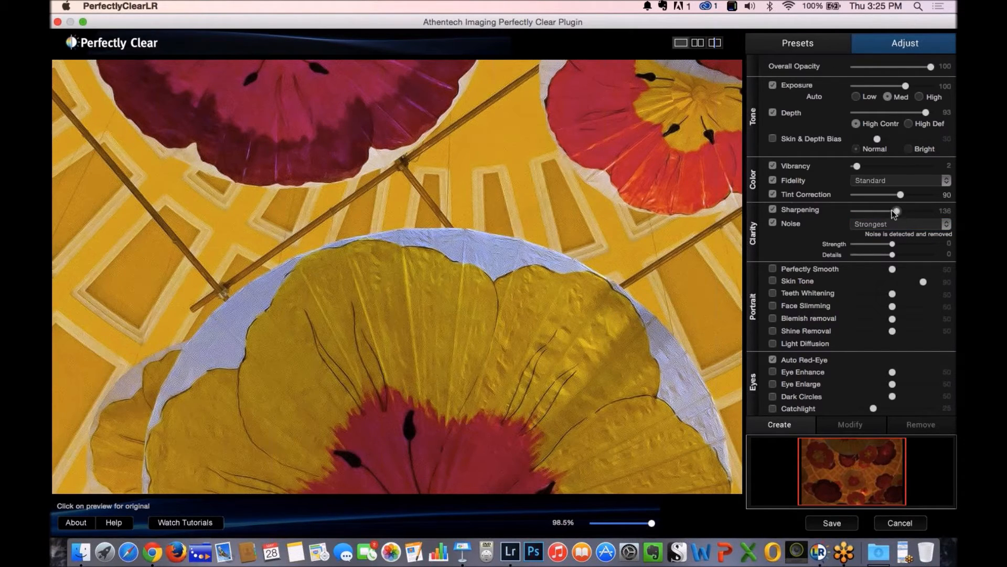
pyautogui.moveTo(890, 210); pyautogui.dragTo(874, 213)
# Raise the umbrella photo's Vibrancy to 22 and try Vivid Fidelity before returning it to Standard
pyautogui.moveTo(652, 524); pyautogui.dragTo(581, 523)
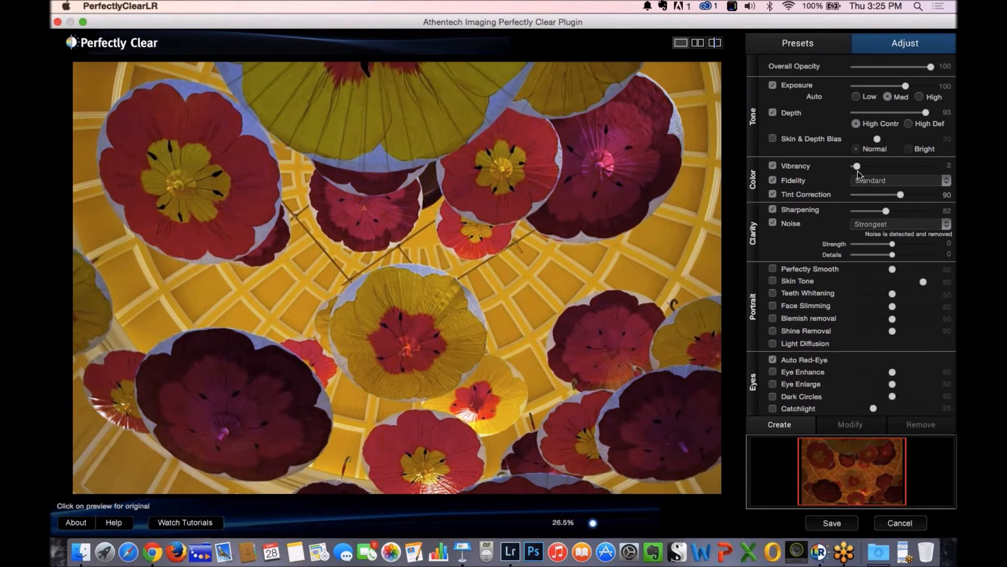
pyautogui.moveTo(857, 167); pyautogui.dragTo(889, 167)
pyautogui.click(933, 183)
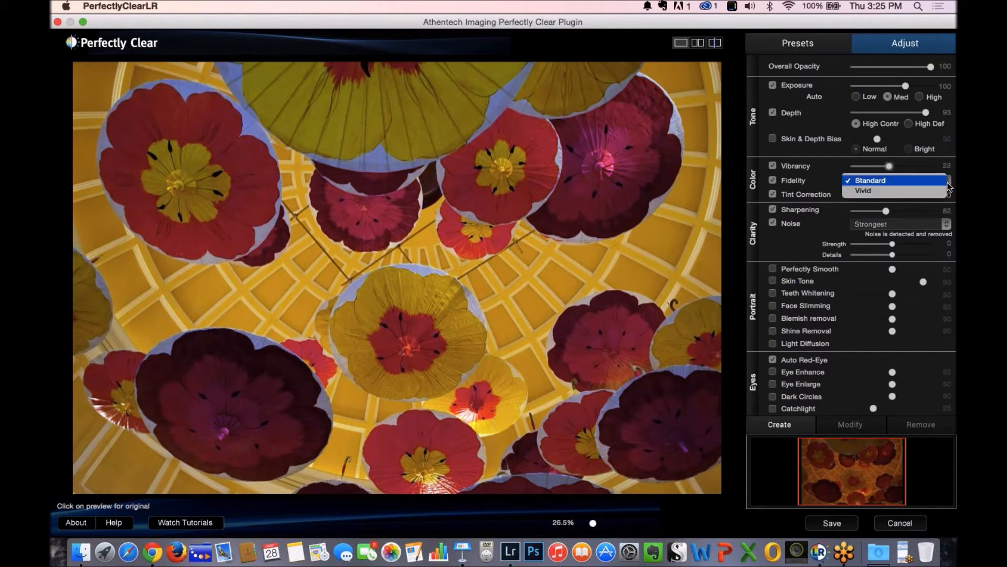
pyautogui.click(938, 191)
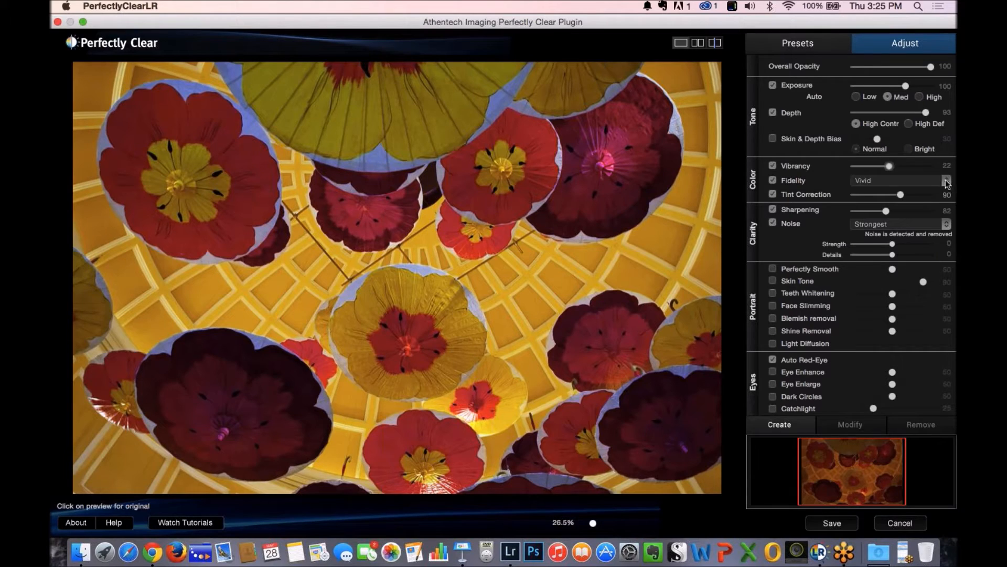
pyautogui.click(929, 180)
pyautogui.click(920, 172)
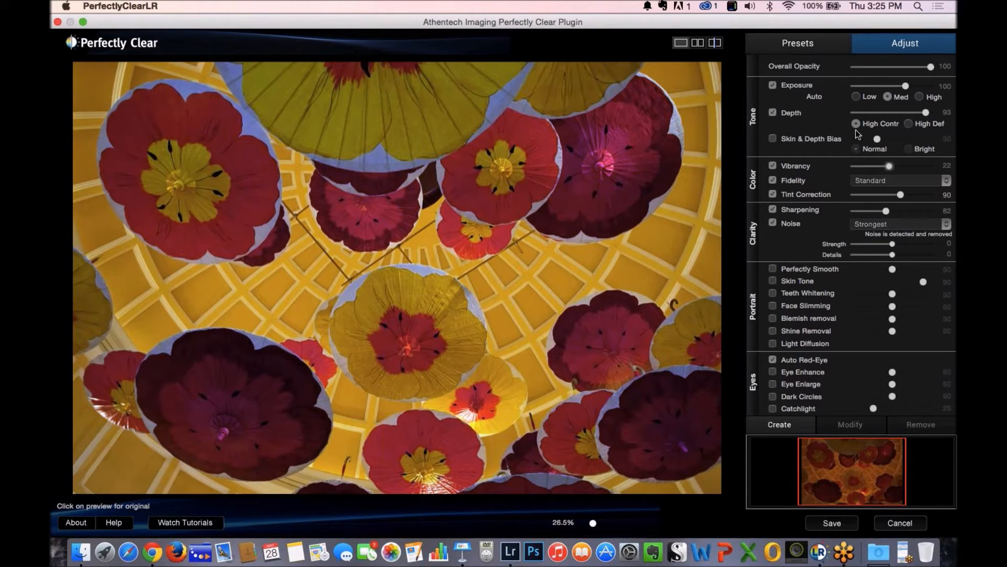
# Create a preset named 500-Landscape with a short description from the current adjustments, and save the umbrella photo back to Lightroom
pyautogui.click(806, 46)
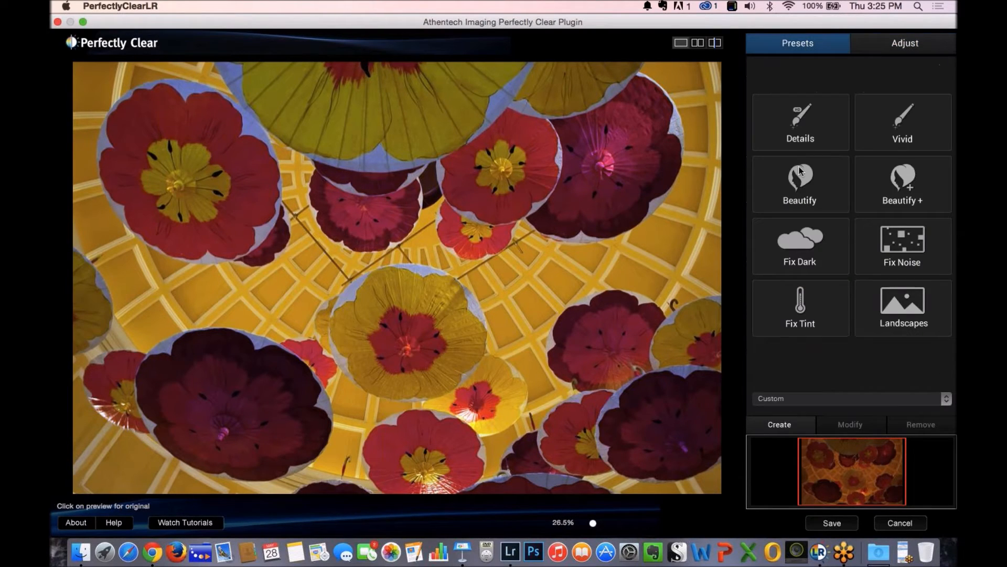
pyautogui.click(779, 426)
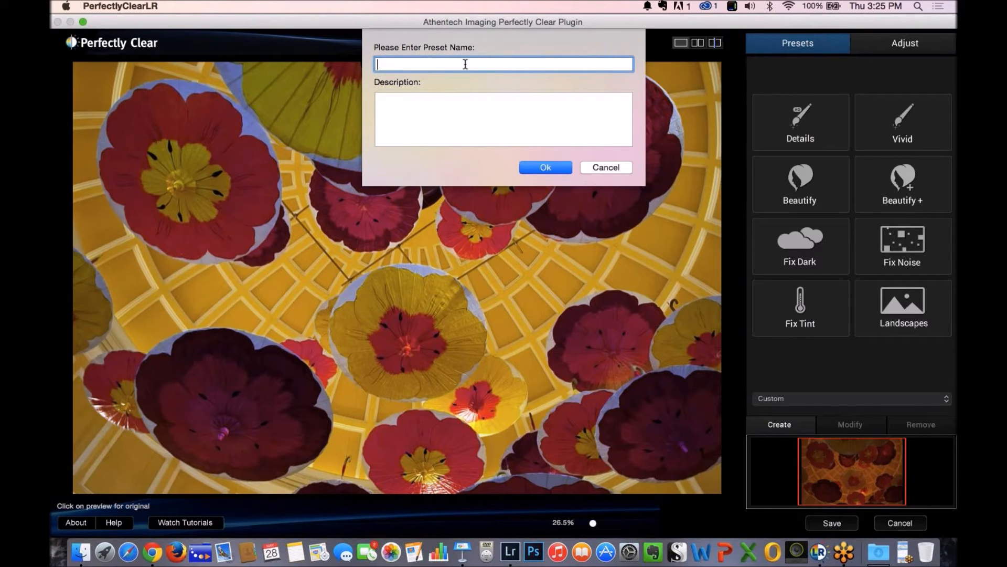
pyautogui.write('500-')
pyautogui.write('Lands')
pyautogui.write('csap')
pyautogui.press('BackSpace')
pyautogui.press('BackSpace')
pyautogui.press('BackSpace')
pyautogui.write('ape')
pyautogui.click(467, 117)
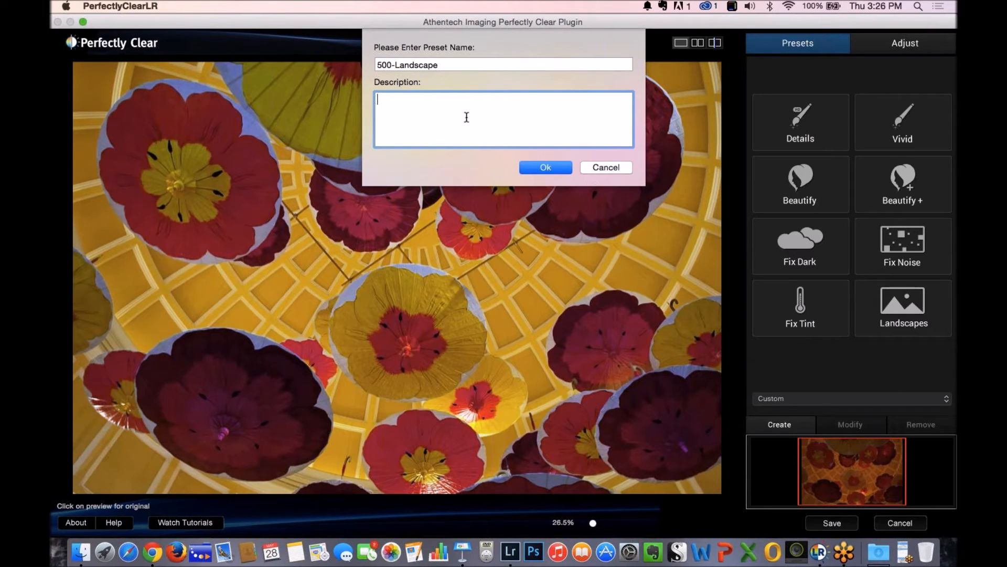
pyautogui.write('Totally fic')
pyautogui.click(537, 166)
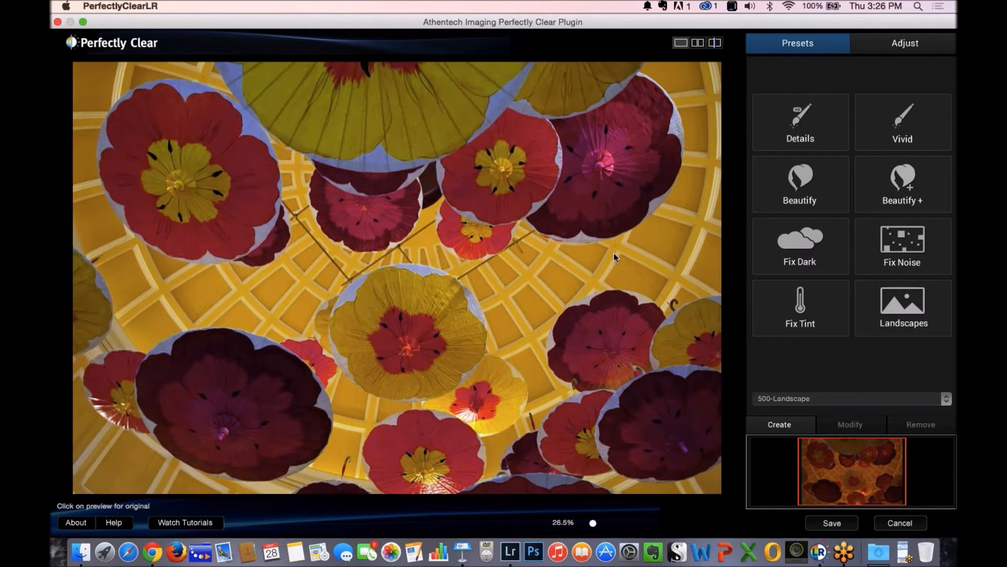
pyautogui.click(833, 523)
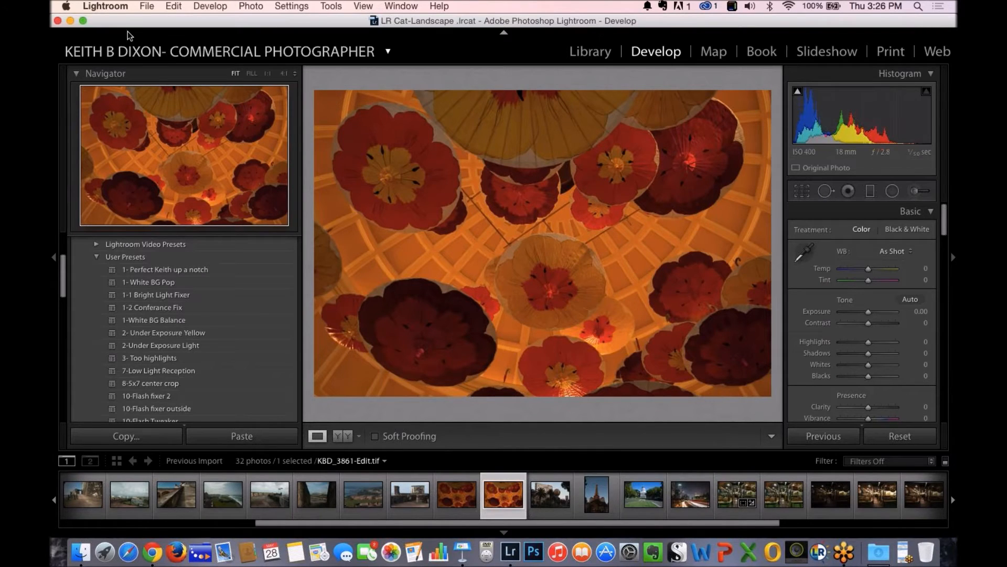
# Review the installed plug-ins in the Lightroom Plug-in Manager and close it
pyautogui.click(147, 6)
pyautogui.moveTo(174, 235)
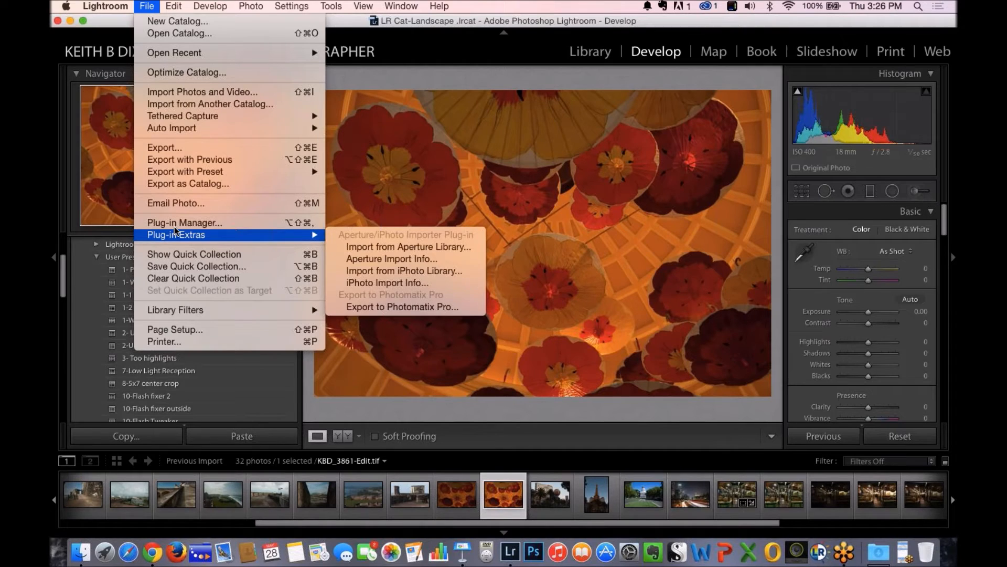
pyautogui.click(178, 222)
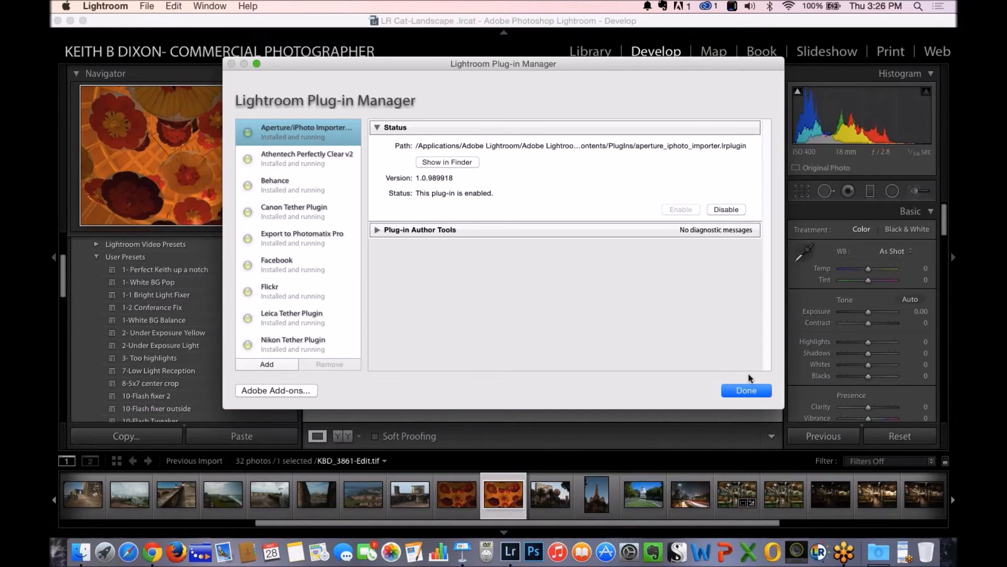
pyautogui.click(756, 391)
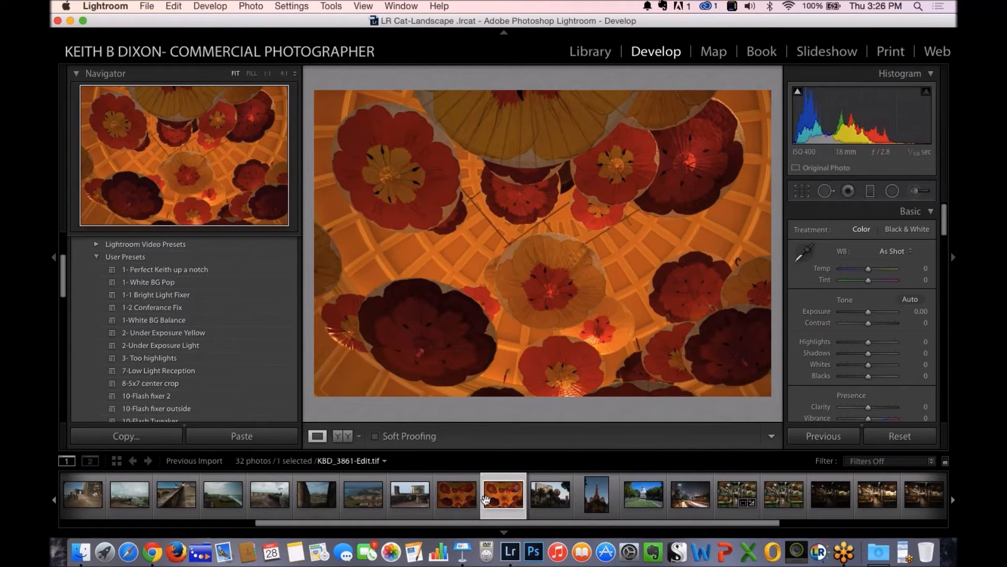
# Compare the original umbrella photo with its edited TIFF copy and bring the copy up in the Library module
pyautogui.click(457, 499)
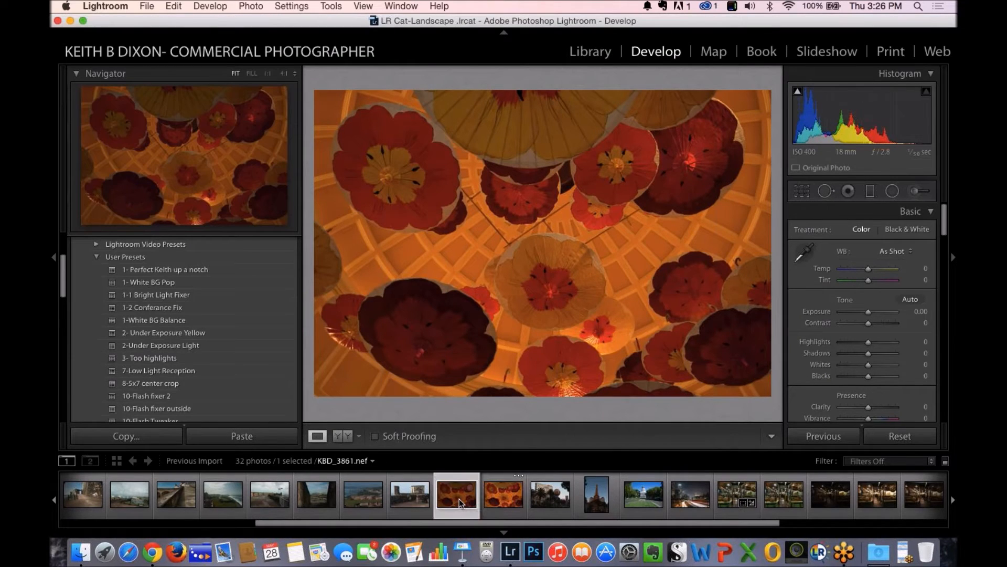
pyautogui.click(491, 504)
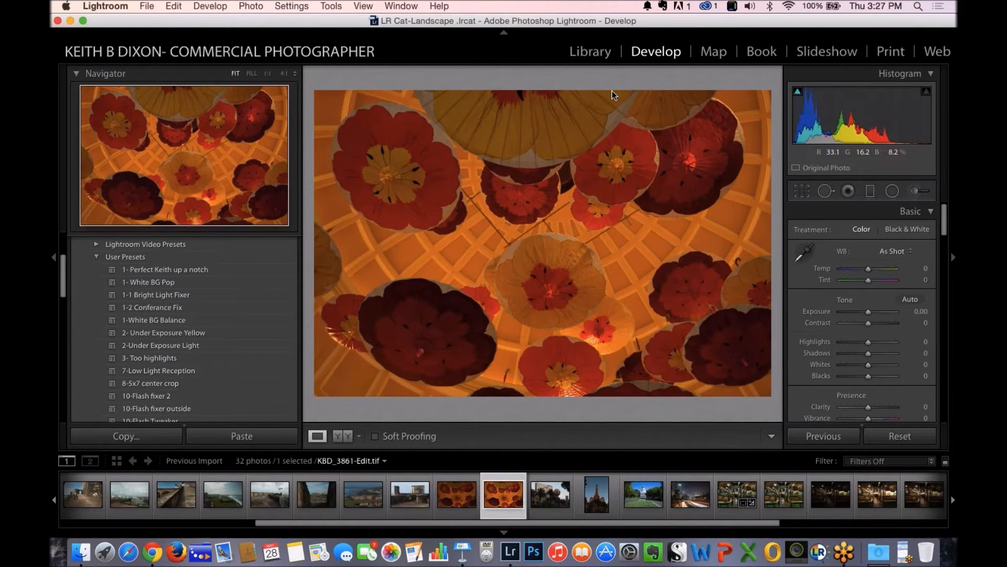
pyautogui.press('e')
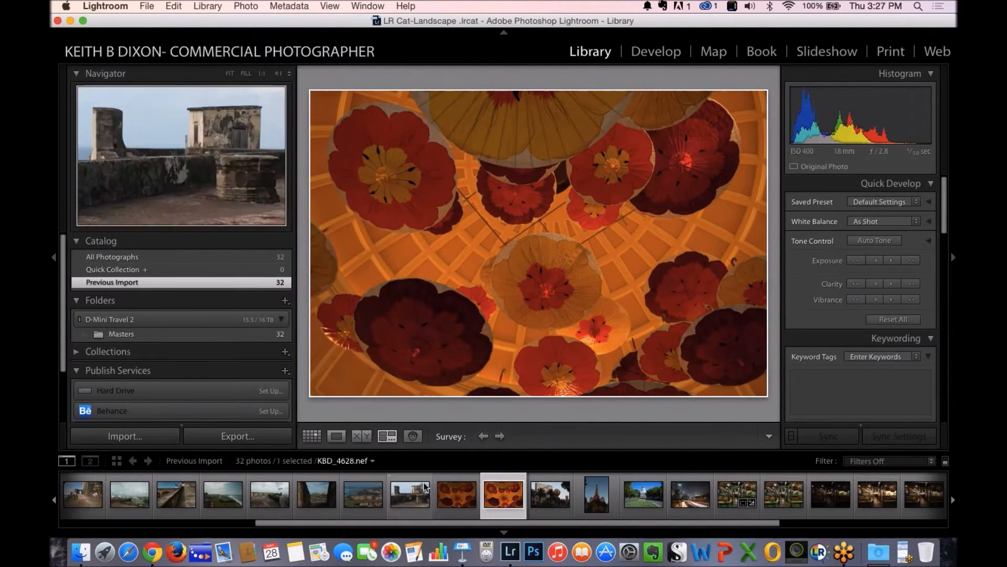
# Open the original KBD_3861.nef in PerfectlyClear v2 as a 16-bit ProPhoto RGB TIFF copy with Lightroom adjustments
pyautogui.click(443, 492)
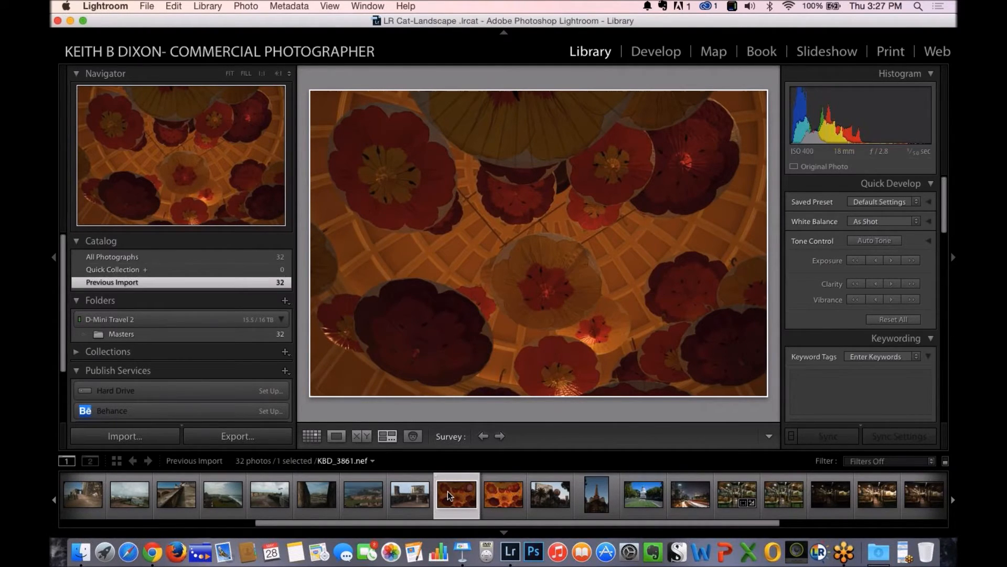
pyautogui.rightClick(450, 497)
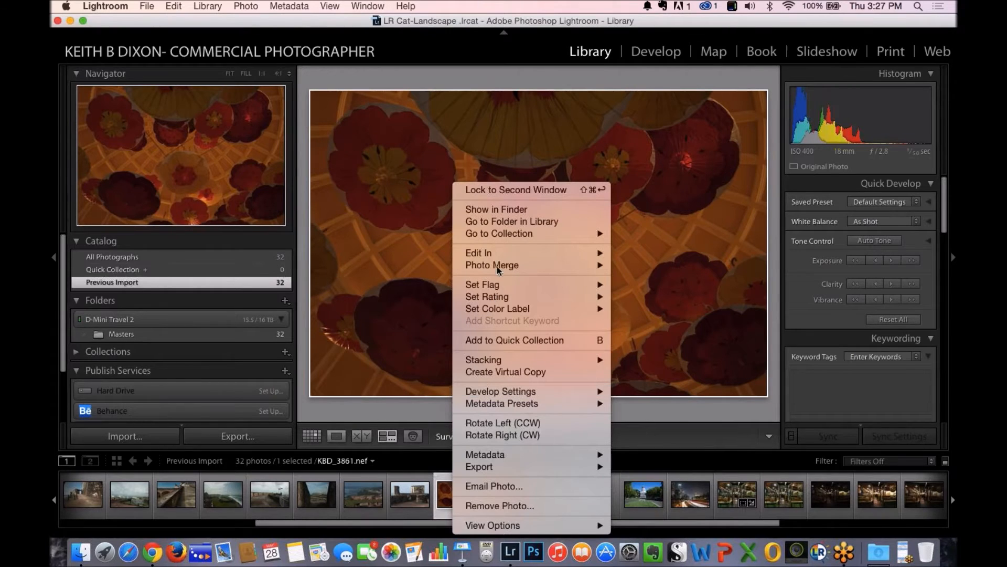
pyautogui.moveTo(522, 252)
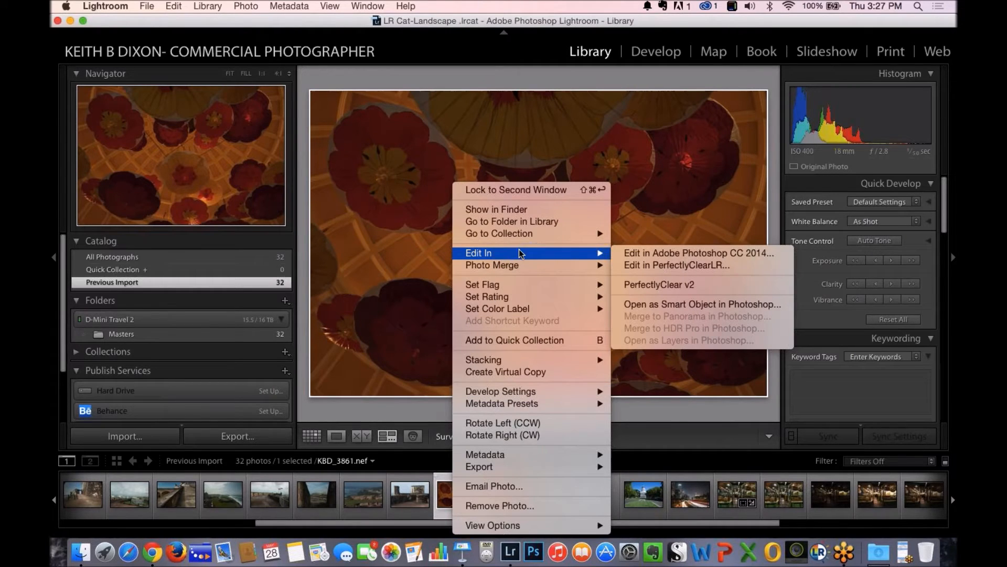
pyautogui.click(635, 285)
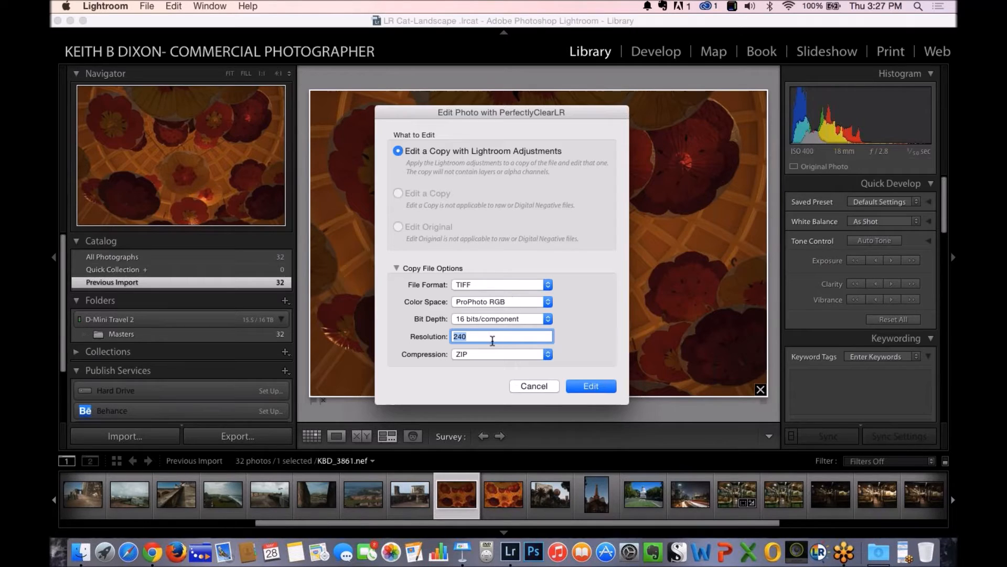
pyautogui.click(590, 391)
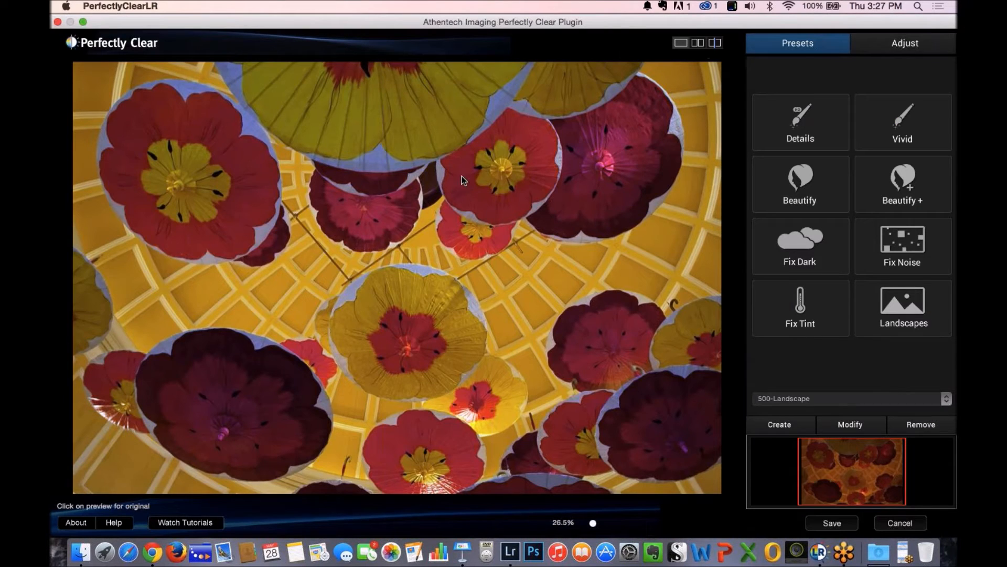
# Try the Fix Tint and Landscapes presets on the umbrella photo, apply the custom 500-Landscape preset instead, and save the result
pyautogui.click(791, 294)
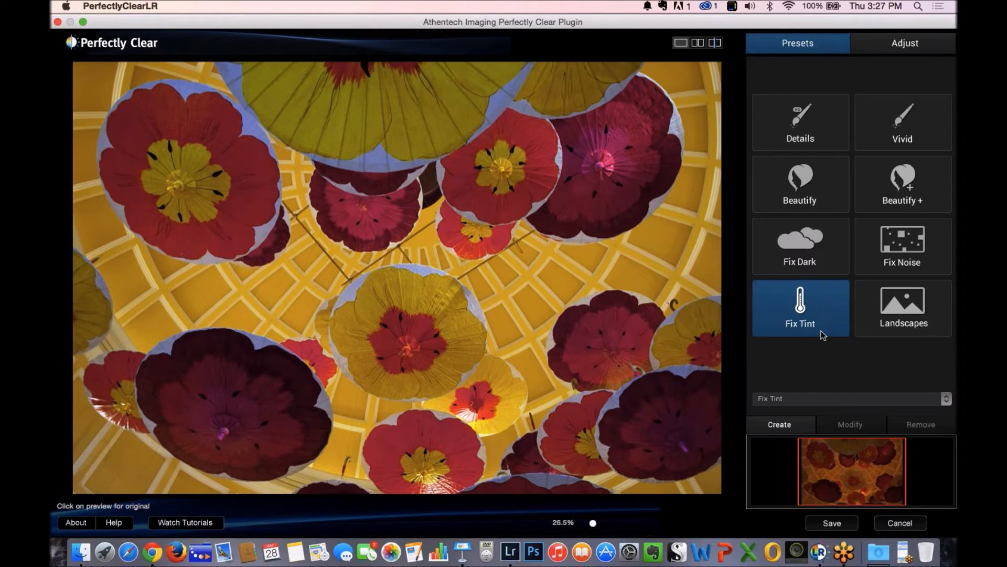
pyautogui.click(895, 300)
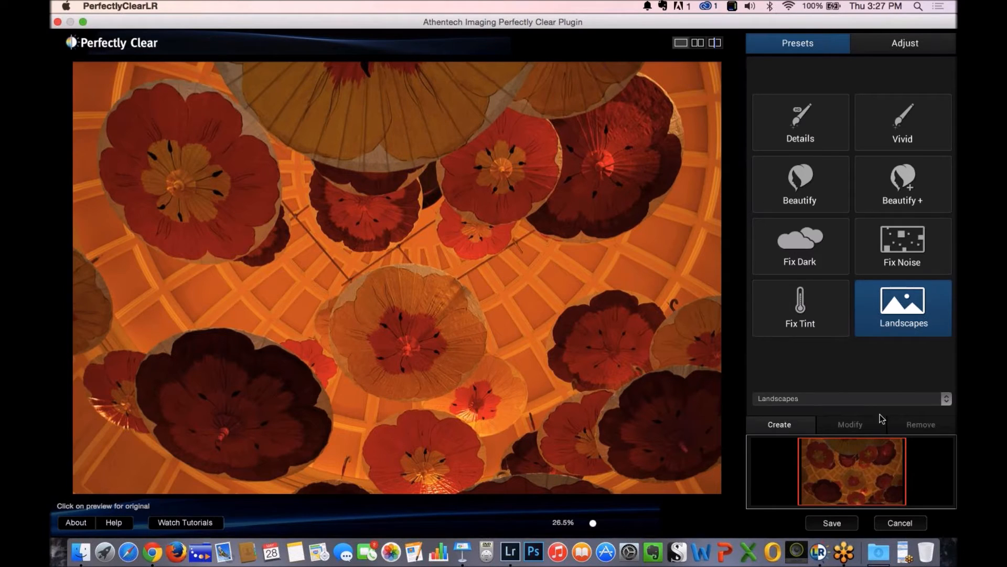
pyautogui.click(946, 398)
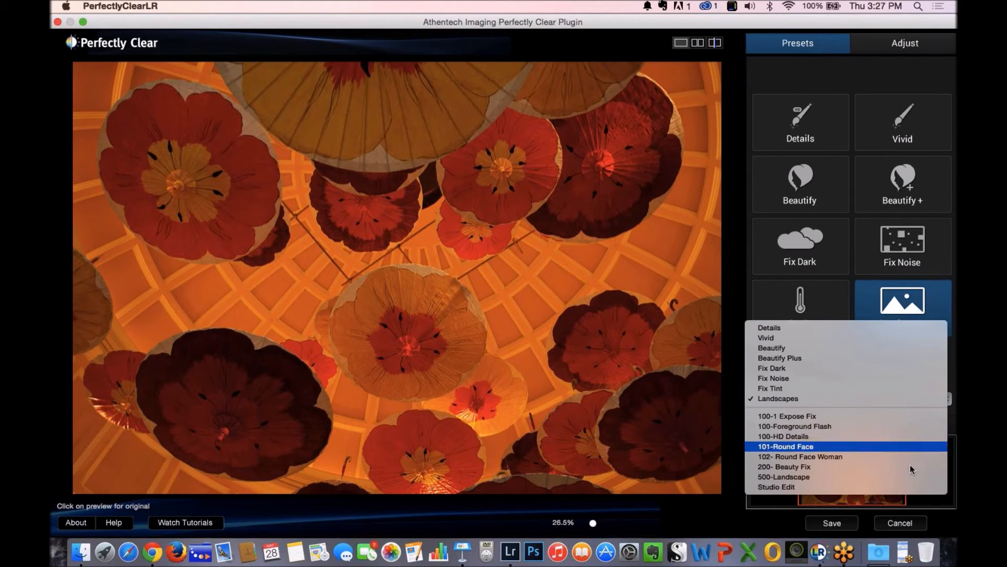
pyautogui.click(895, 475)
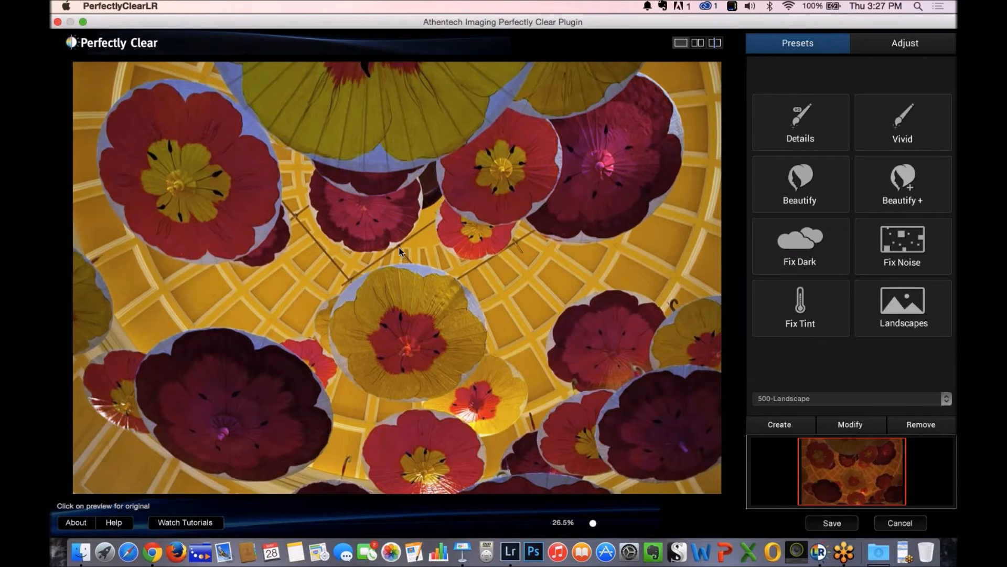
pyautogui.click(831, 522)
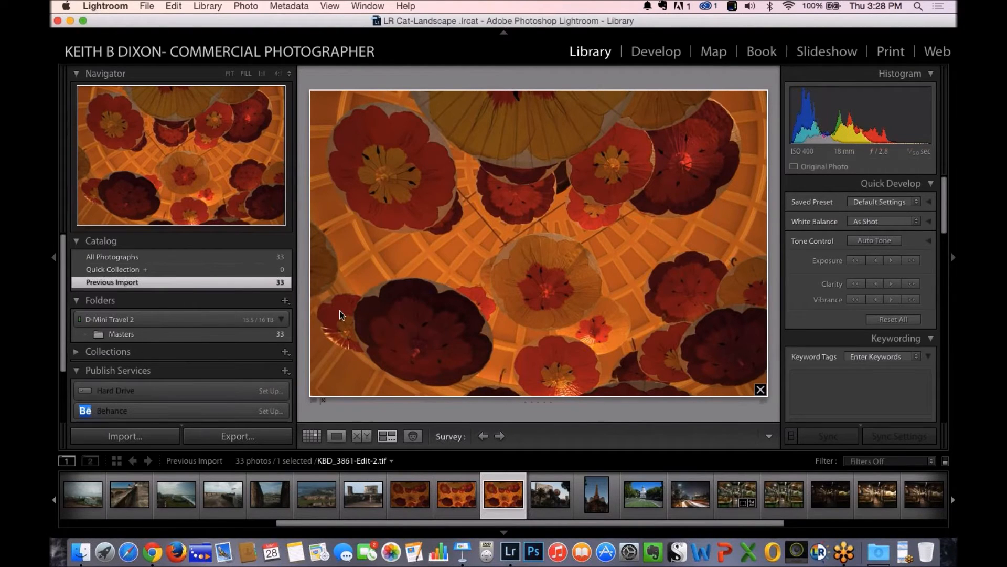
# Save the metadata of the photos in the Masters folder
pyautogui.click(214, 334)
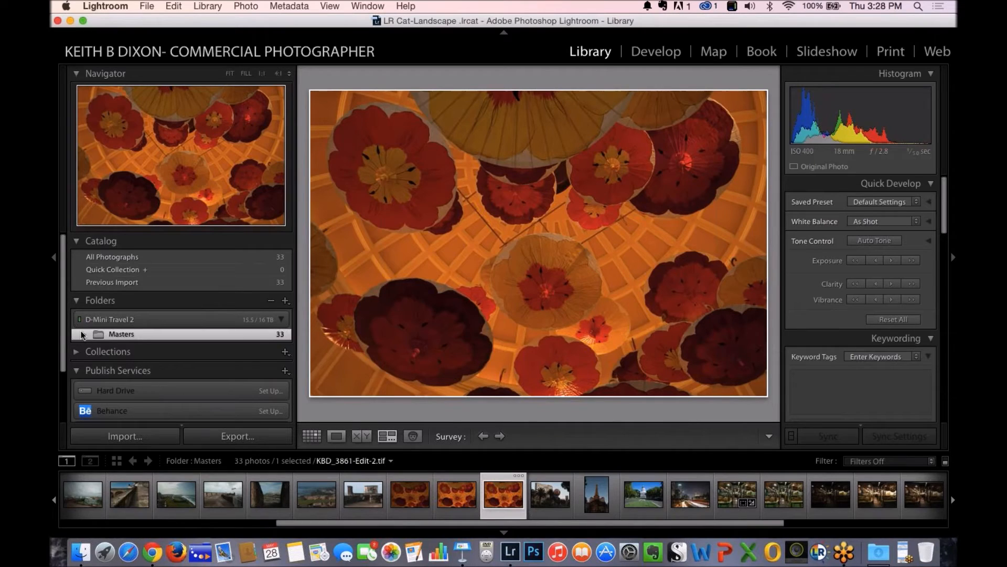
pyautogui.rightClick(150, 337)
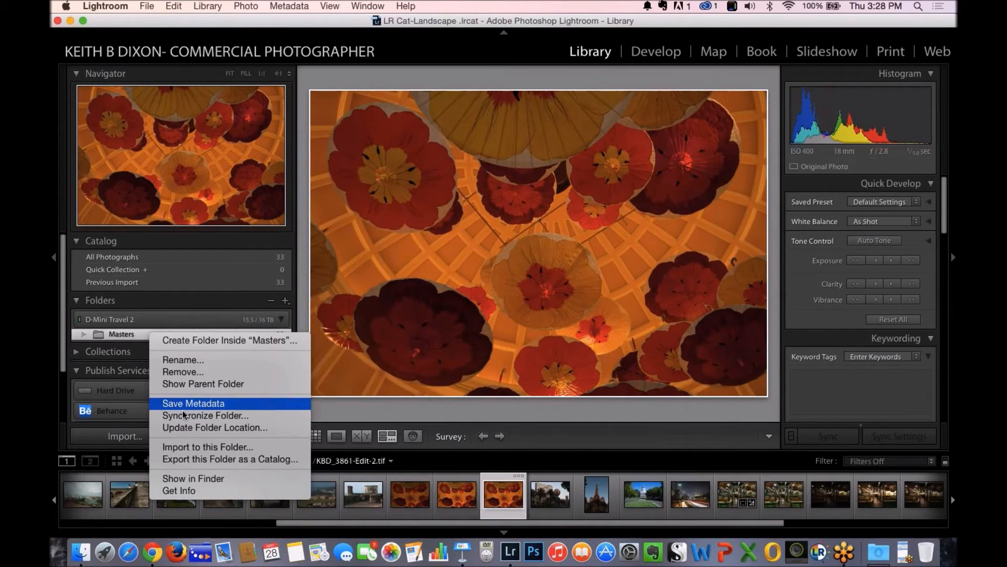
pyautogui.click(200, 405)
pyautogui.click(597, 259)
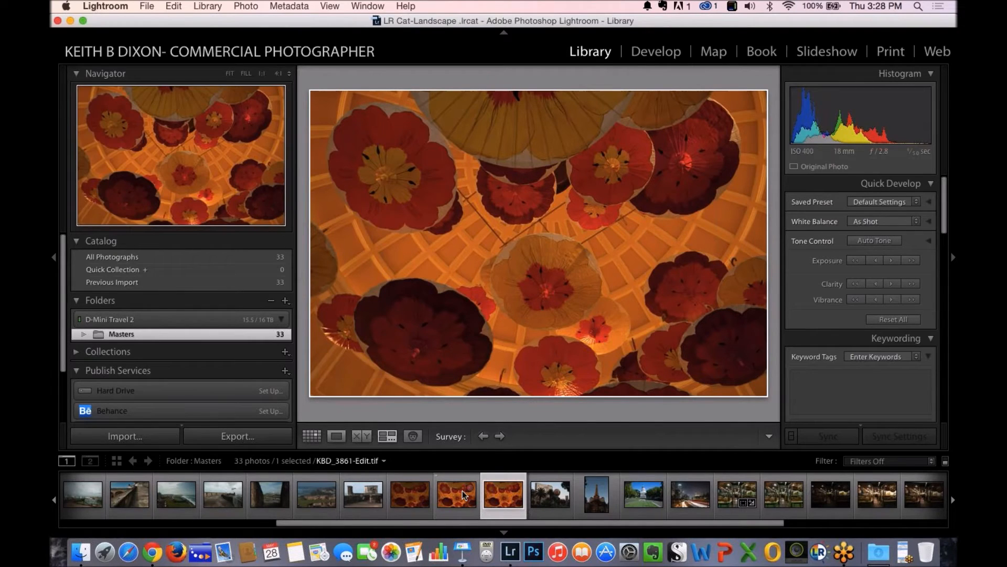
# Flag KBD_3861-Edit-2.tif and the original KBD_3861.nef as picks, and filter the filmstrip to flagged photos
pyautogui.press('p')
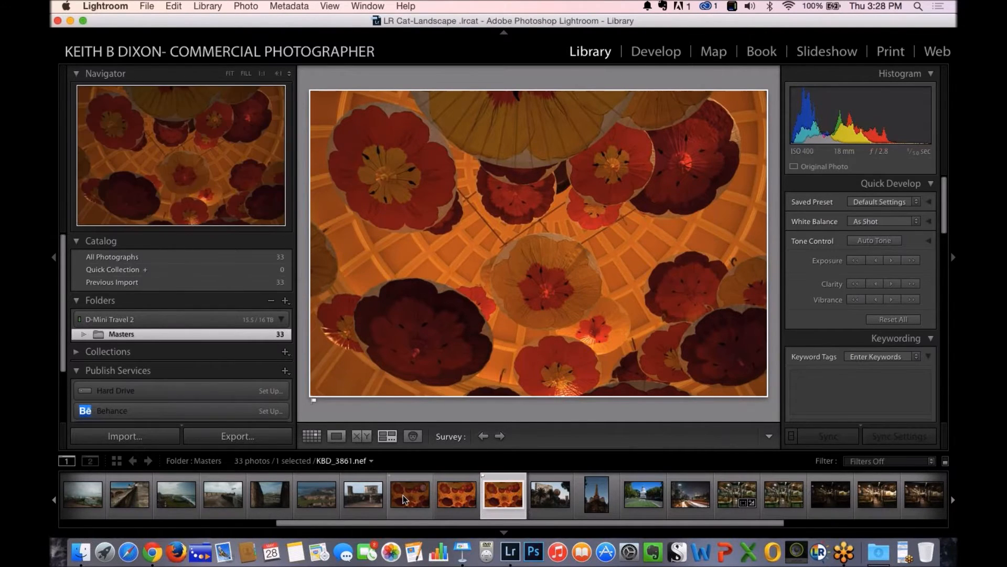
pyautogui.click(403, 493)
pyautogui.press('p')
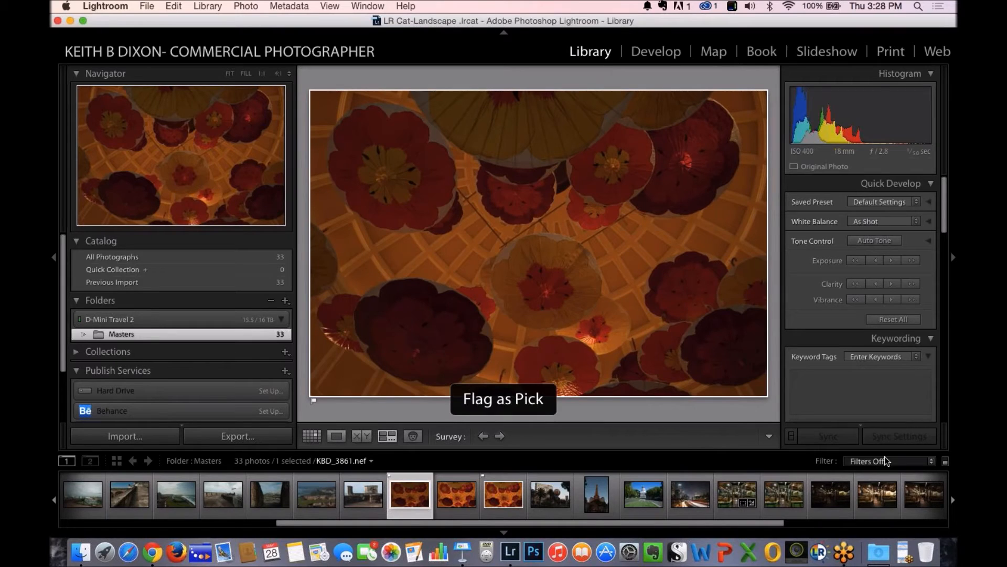
pyautogui.click(934, 462)
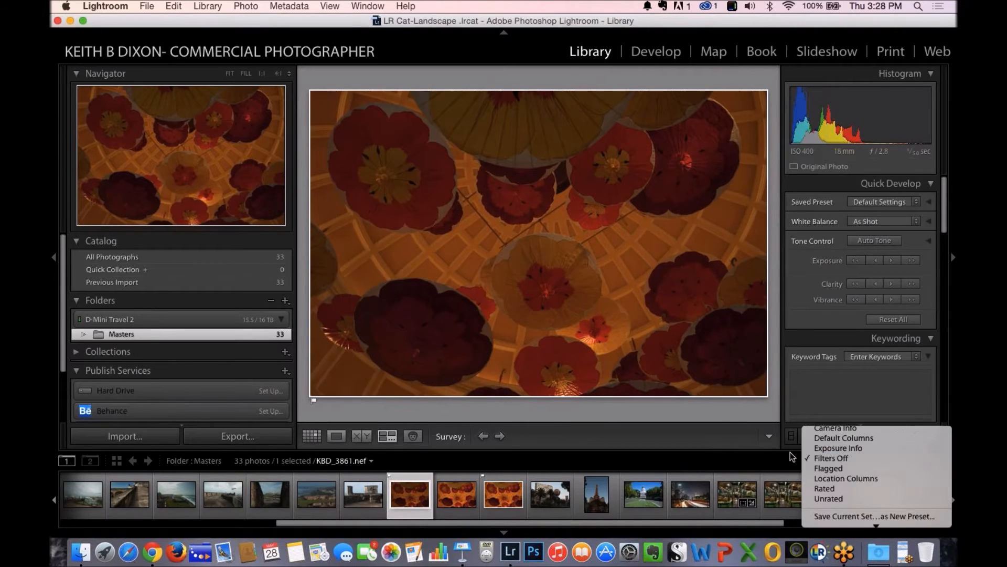
pyautogui.click(834, 467)
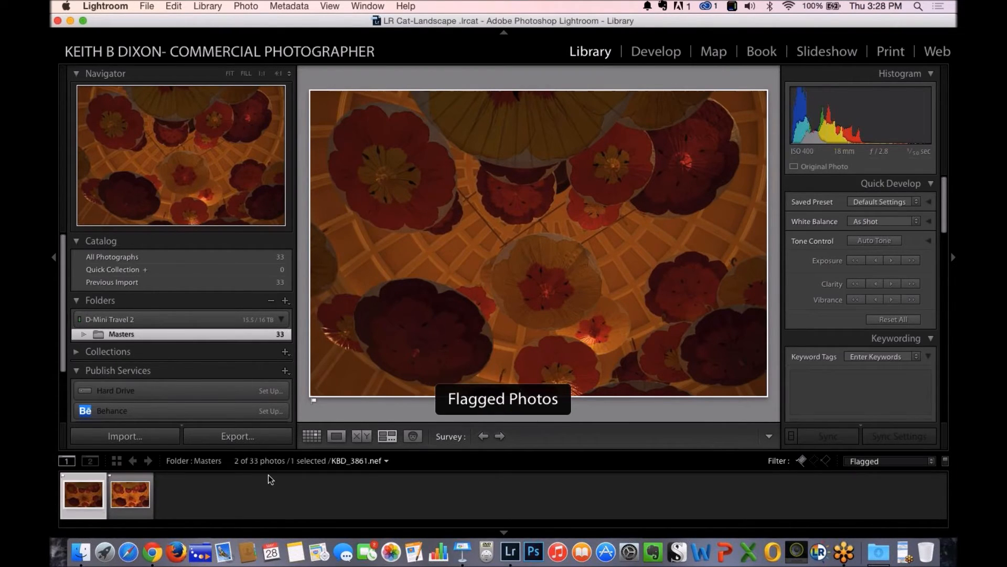
# Select both flagged umbrella photos and compare the original with the edited version side by side and one at a time in Loupe view
pyautogui.press('super+a')
pyautogui.press('n')
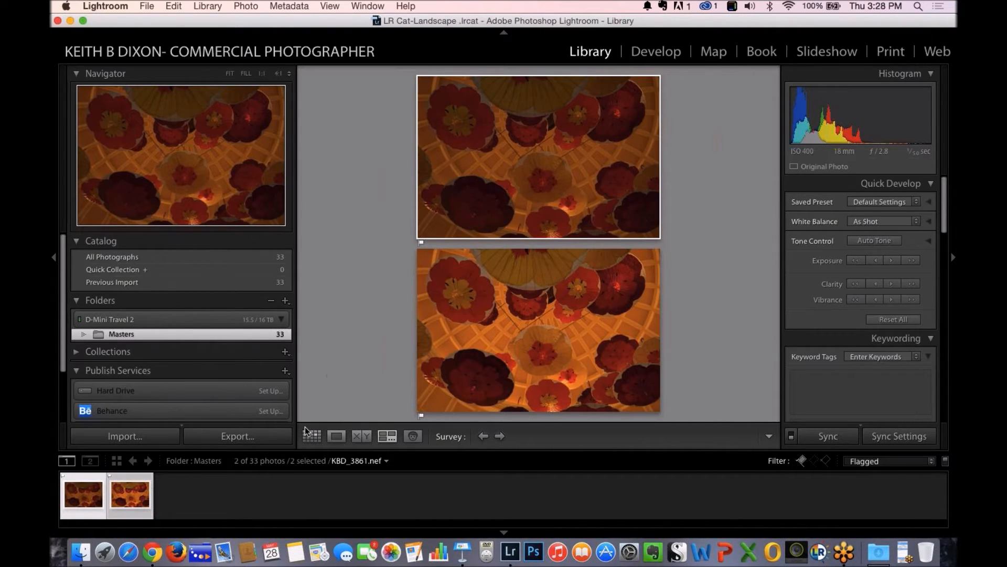
pyautogui.click(336, 436)
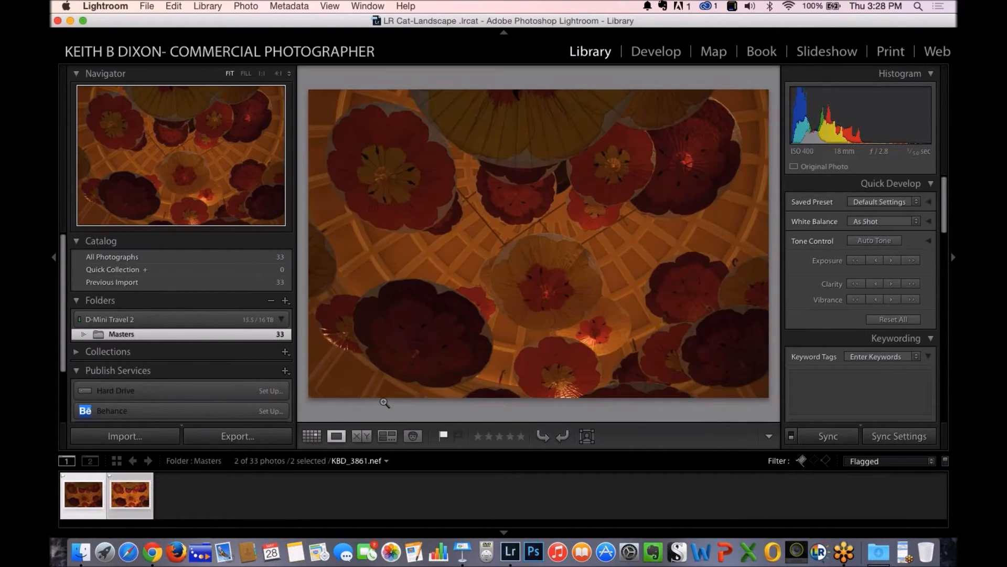
pyautogui.click(132, 496)
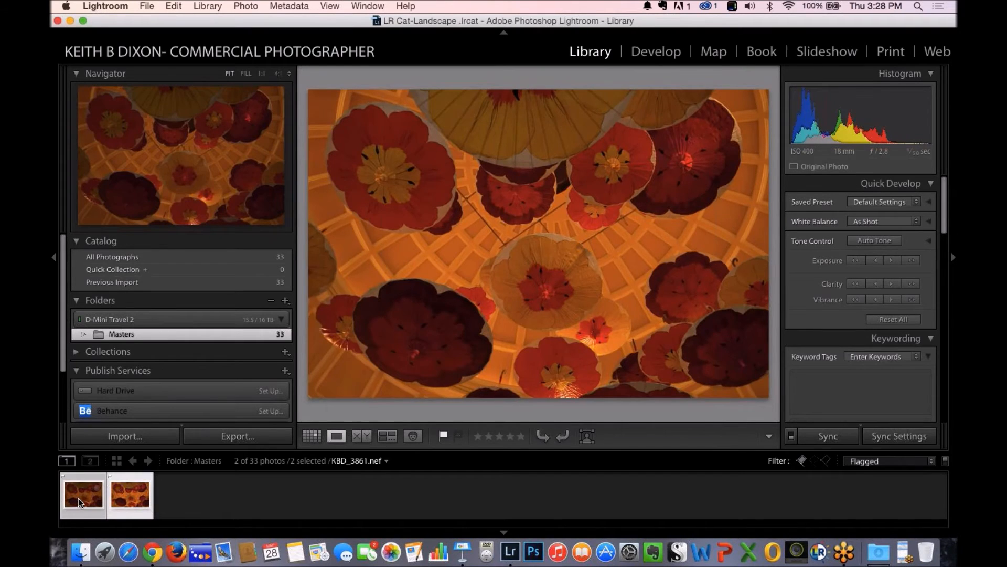
pyautogui.click(115, 501)
pyautogui.click(84, 503)
pyautogui.click(120, 502)
pyautogui.click(119, 501)
pyautogui.click(104, 503)
pyautogui.click(122, 504)
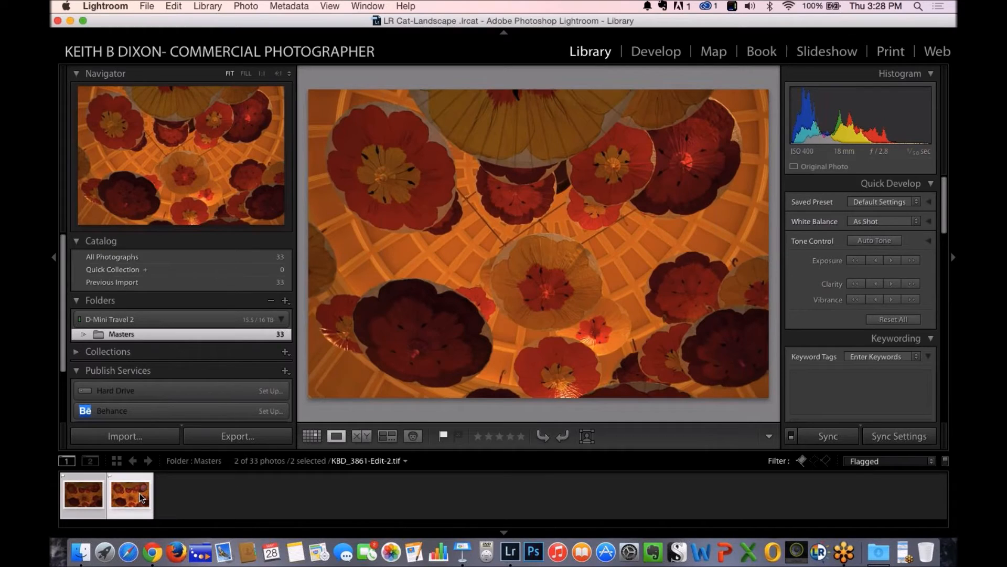
# Show the two umbrella photos together in Survey view and turn off the Flagged filter
pyautogui.click(388, 435)
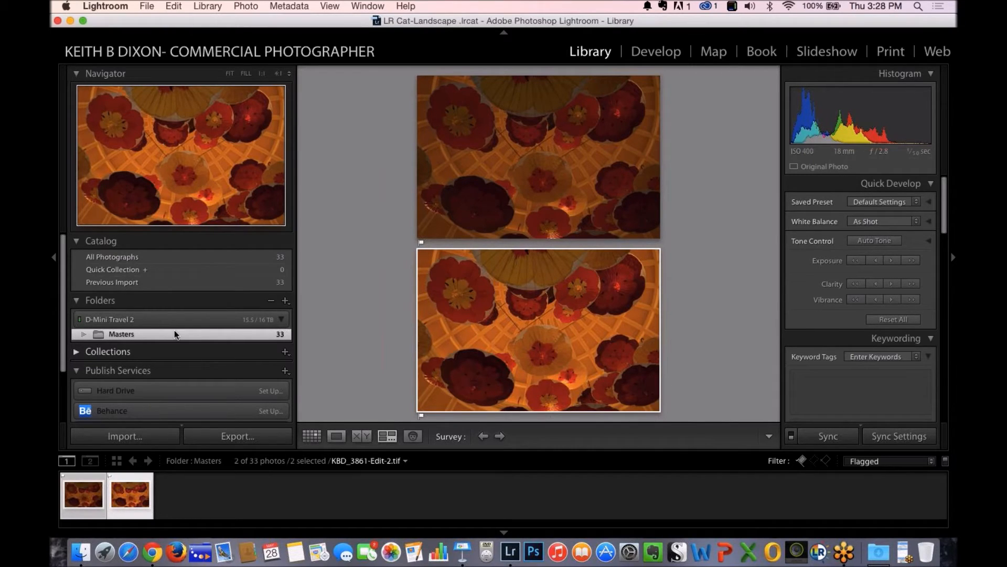
pyautogui.moveTo(169, 336)
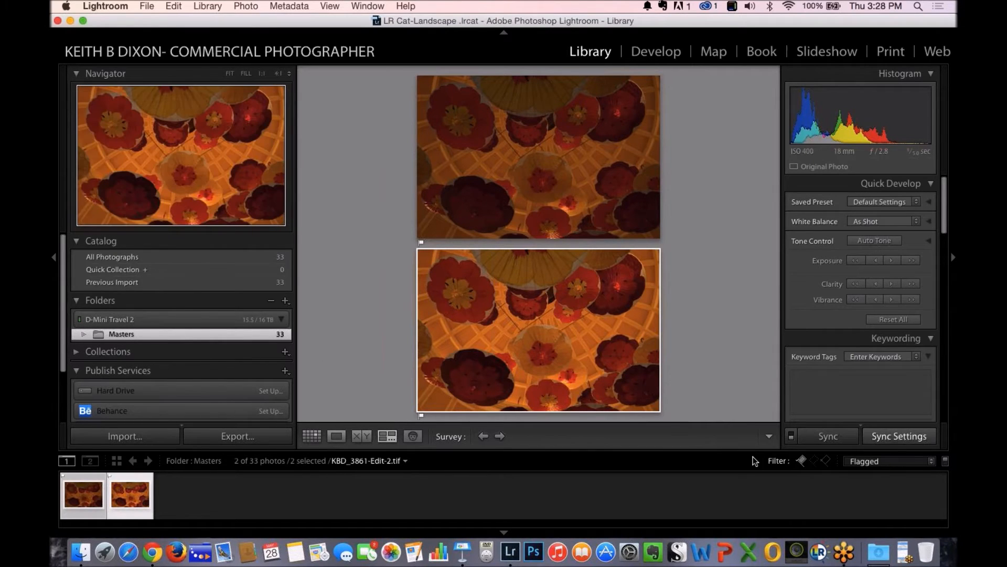
pyautogui.click(945, 461)
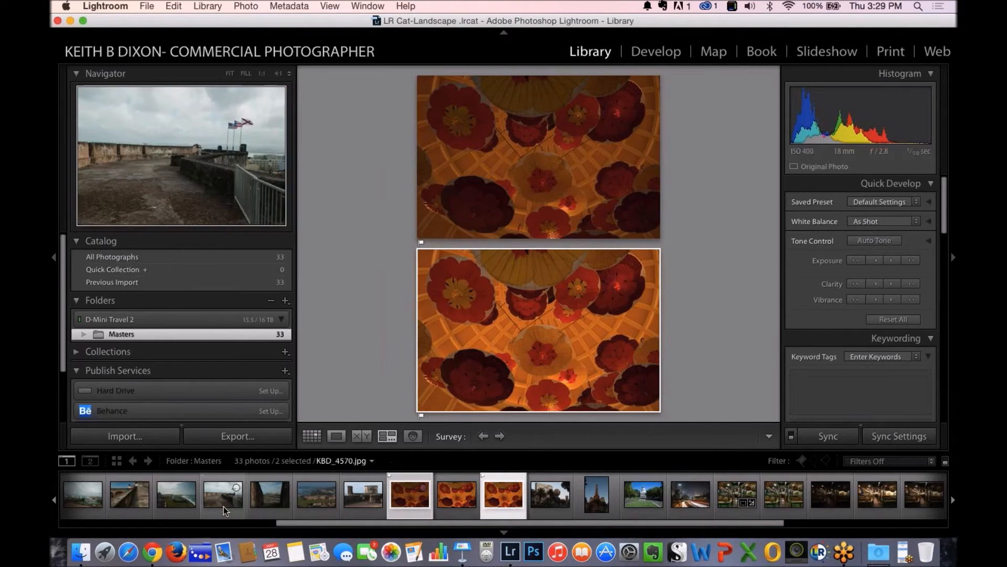
# Open the night bridge photo KBD_9531.nef in PerfectlyClear v2 as a 16-bit ProPhoto RGB TIFF copy with Lightroom adjustments
pyautogui.moveTo(292, 529); pyautogui.dragTo(82, 528)
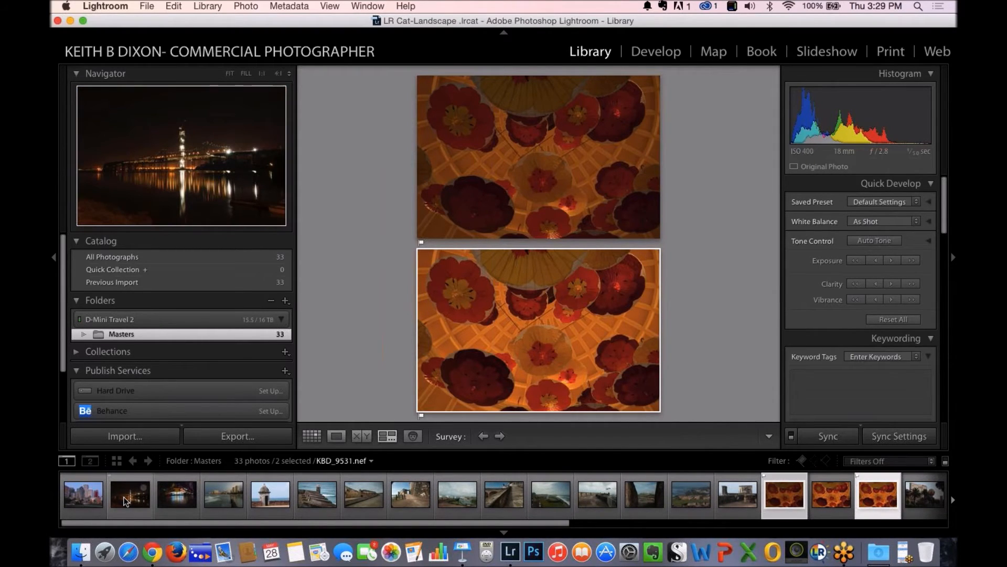
pyautogui.click(125, 498)
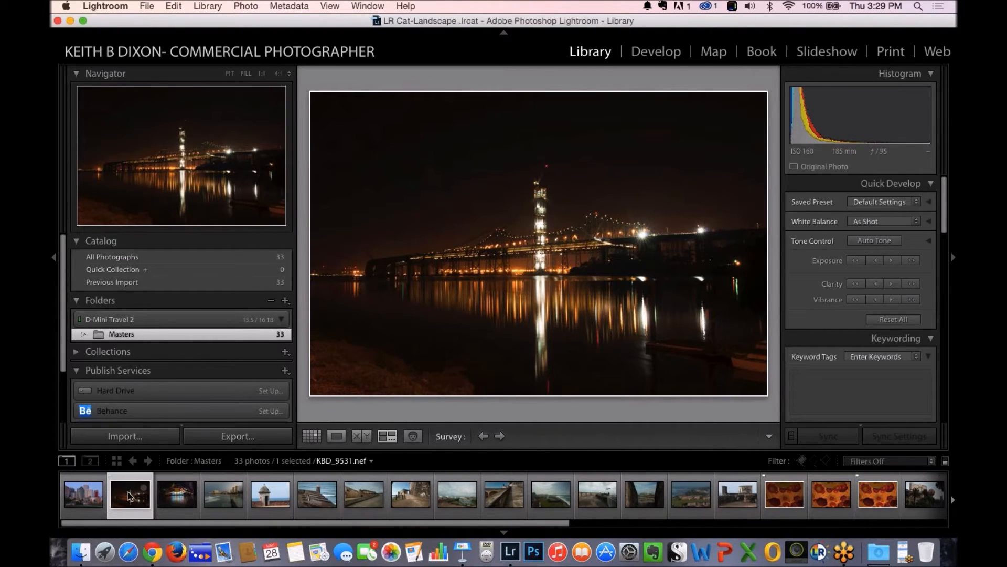
pyautogui.rightClick(129, 498)
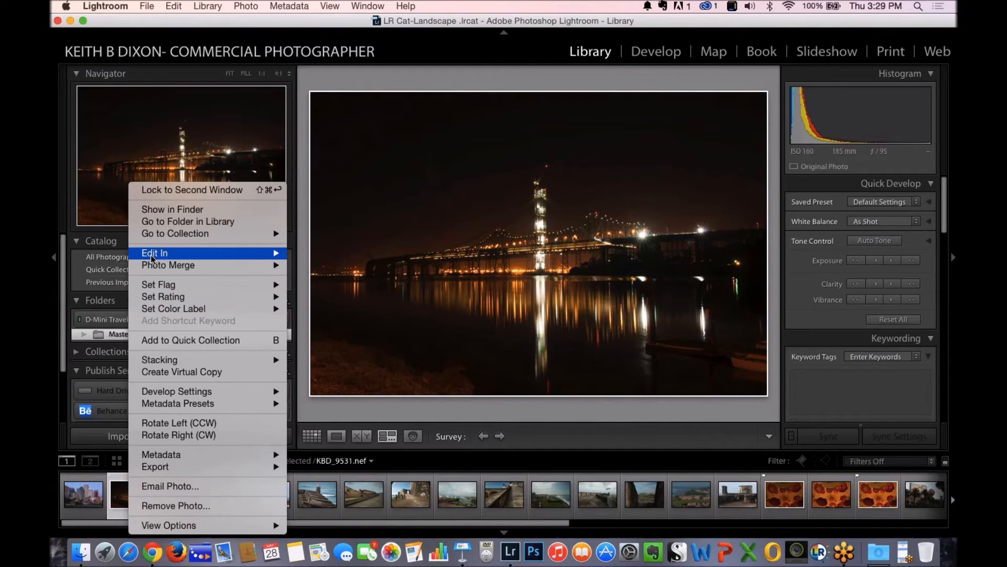
pyautogui.moveTo(258, 253)
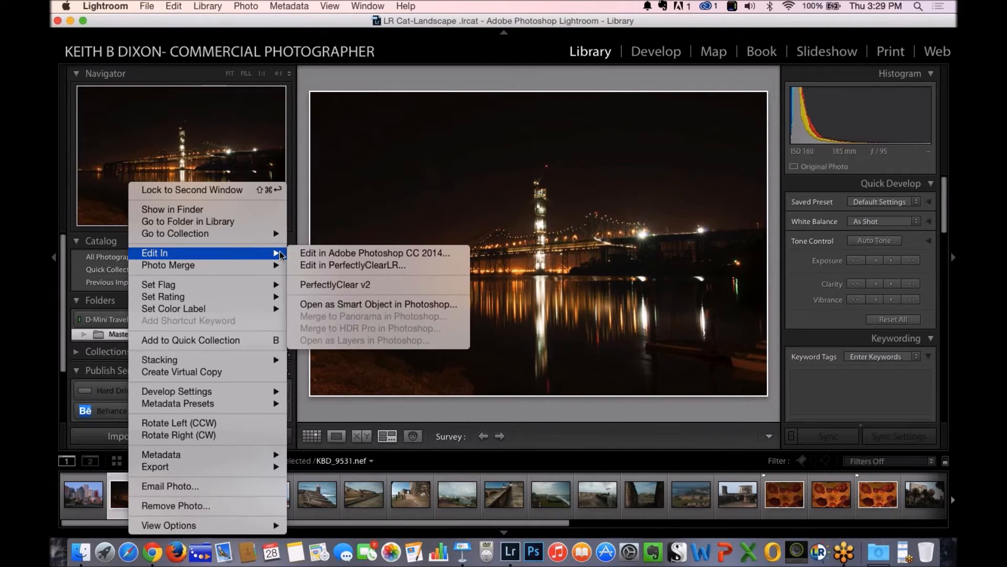
pyautogui.click(315, 285)
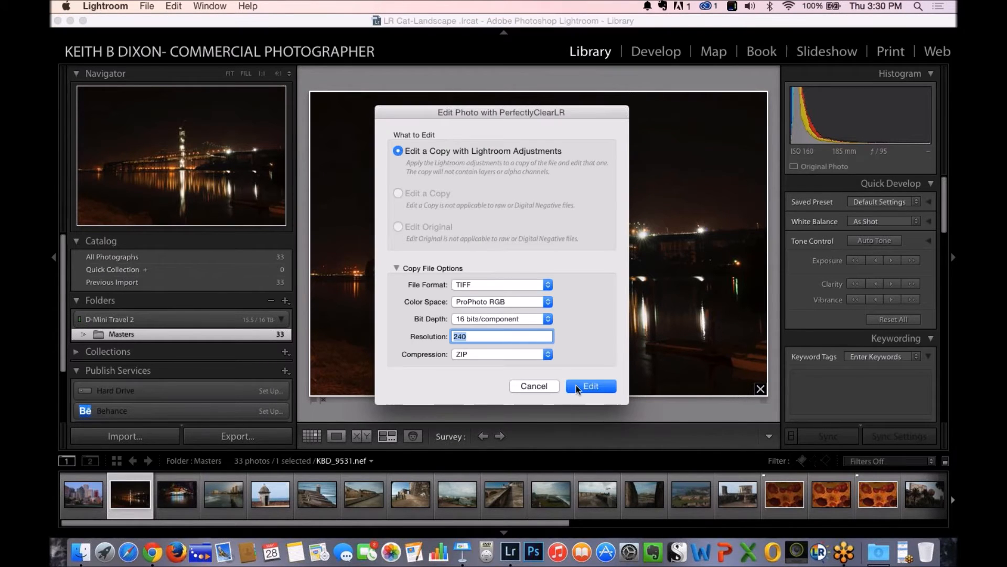
pyautogui.click(583, 389)
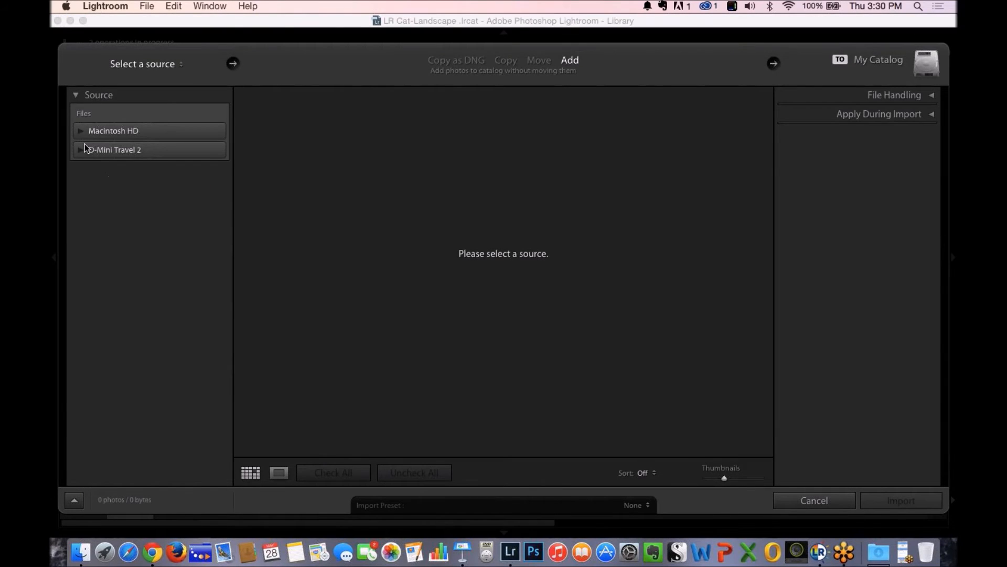
# Import the three storefront TIFFs from the Corrected folder of Webinar 9-052815 on D-Mini Travel 2, adding them without moving
pyautogui.click(80, 150)
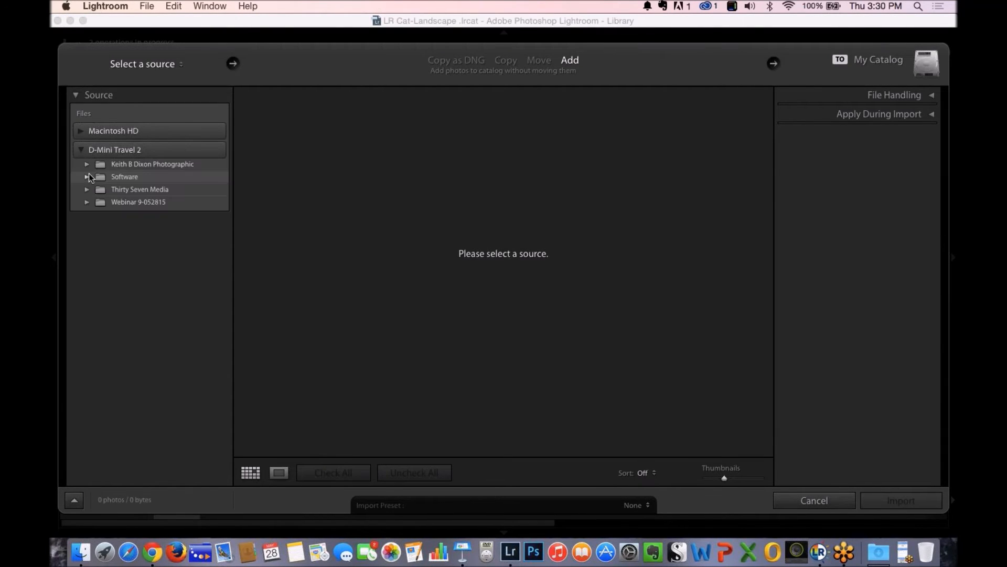
pyautogui.click(86, 202)
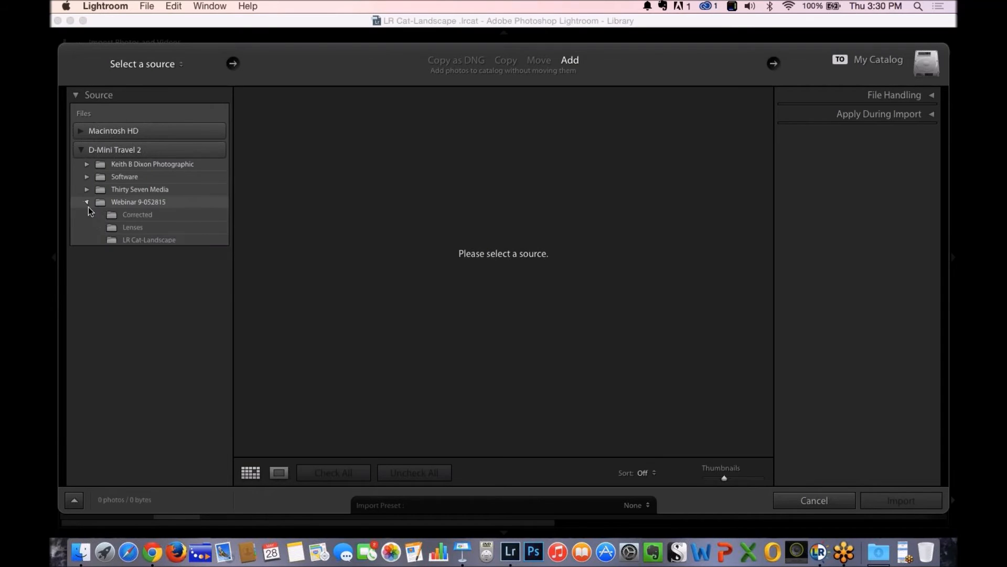
pyautogui.click(131, 215)
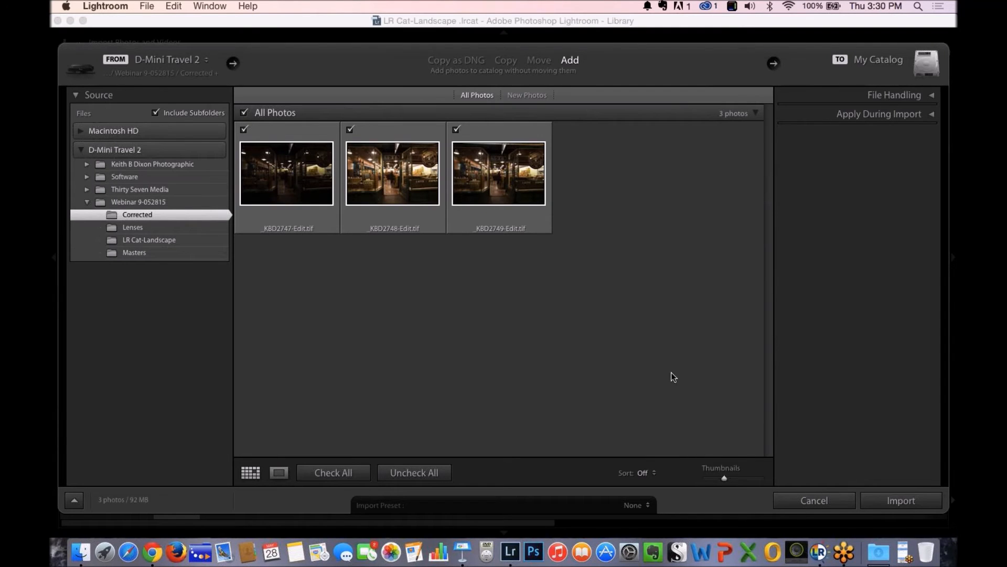
pyautogui.click(893, 500)
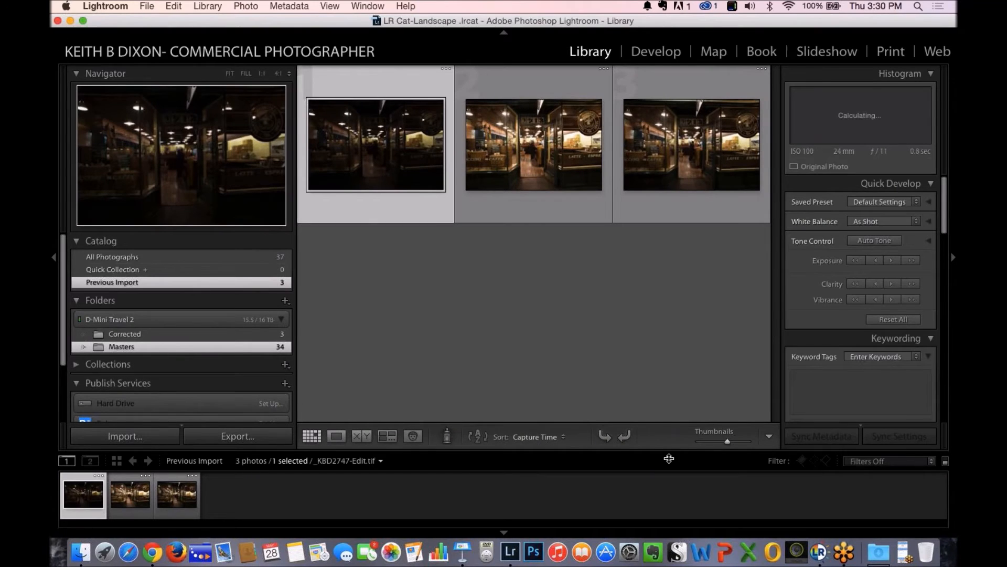
# Switch to Perfectly Clear, compare the bridge photo with its original, and try the Details and Fix Tint presets
pyautogui.click(820, 550)
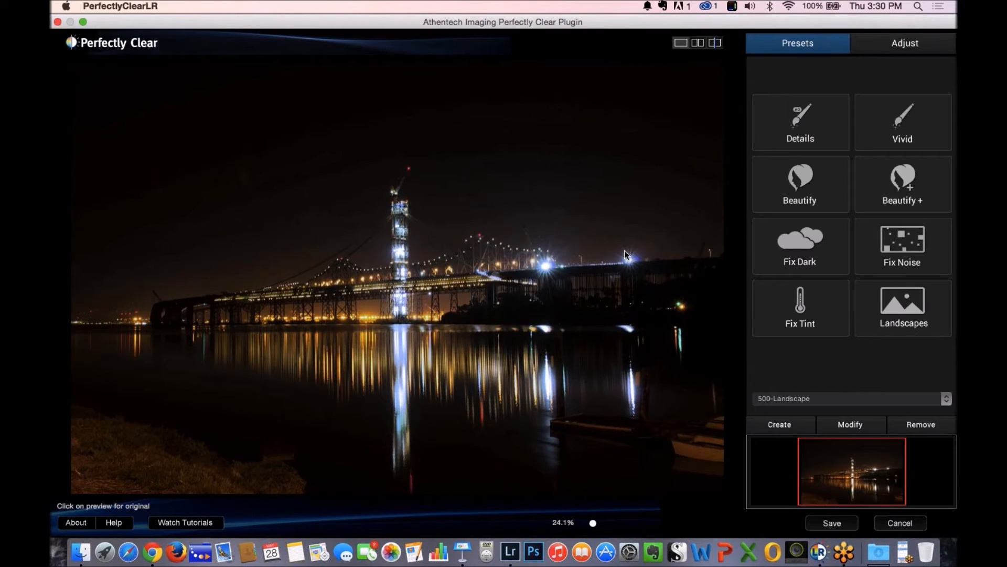
pyautogui.click(547, 232)
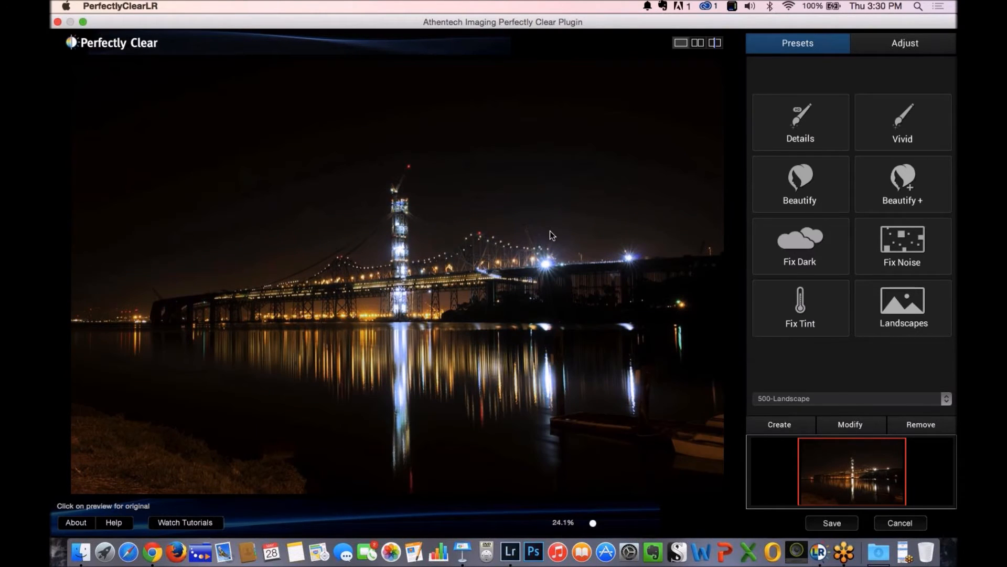
pyautogui.click(548, 232)
pyautogui.click(801, 129)
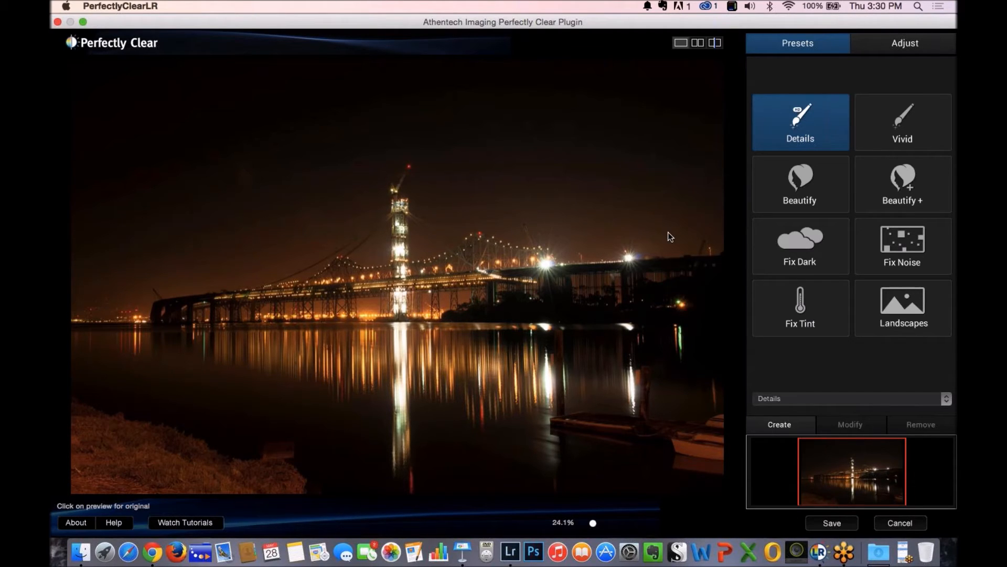
pyautogui.click(767, 310)
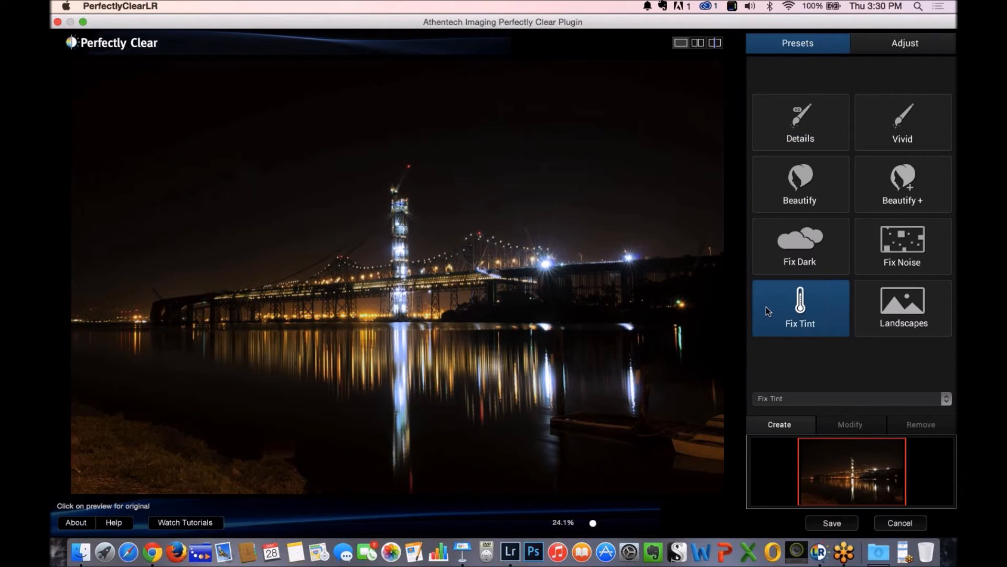
# Compare the Fix Noise preset with Fix Tint on the bridge at about 98% zoom, ending on Fix Tint
pyautogui.moveTo(592, 522); pyautogui.dragTo(625, 527)
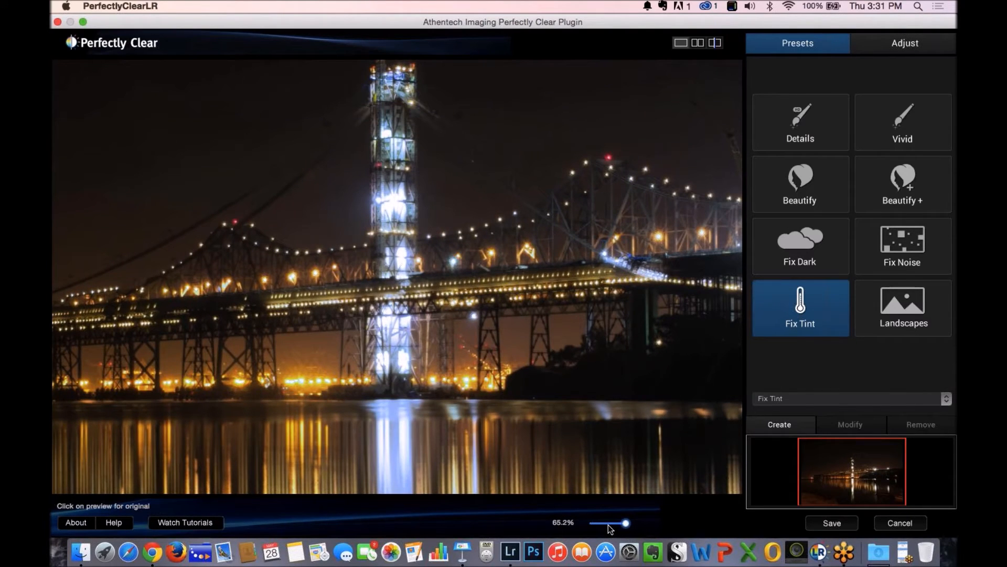
pyautogui.moveTo(625, 525); pyautogui.dragTo(651, 528)
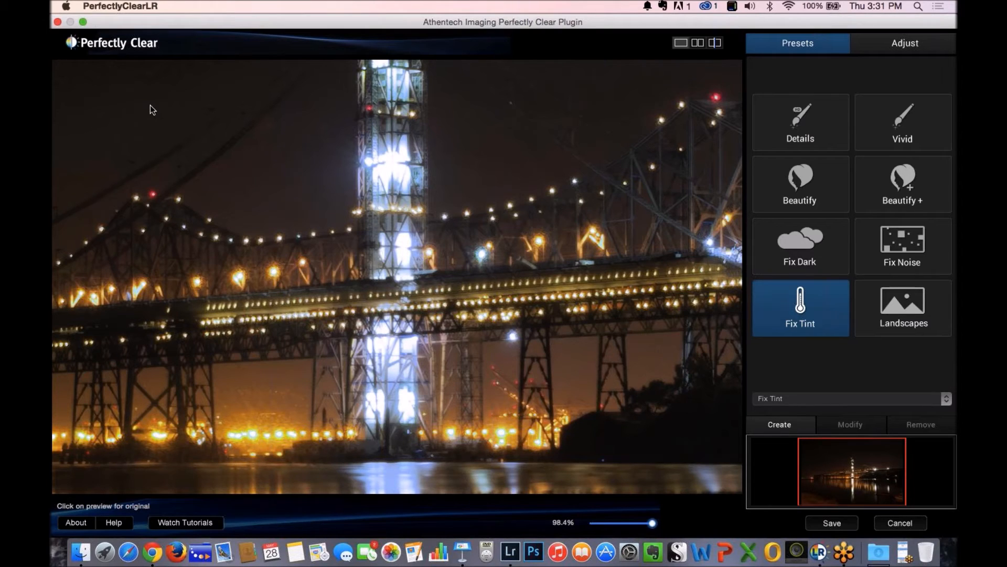
pyautogui.click(901, 258)
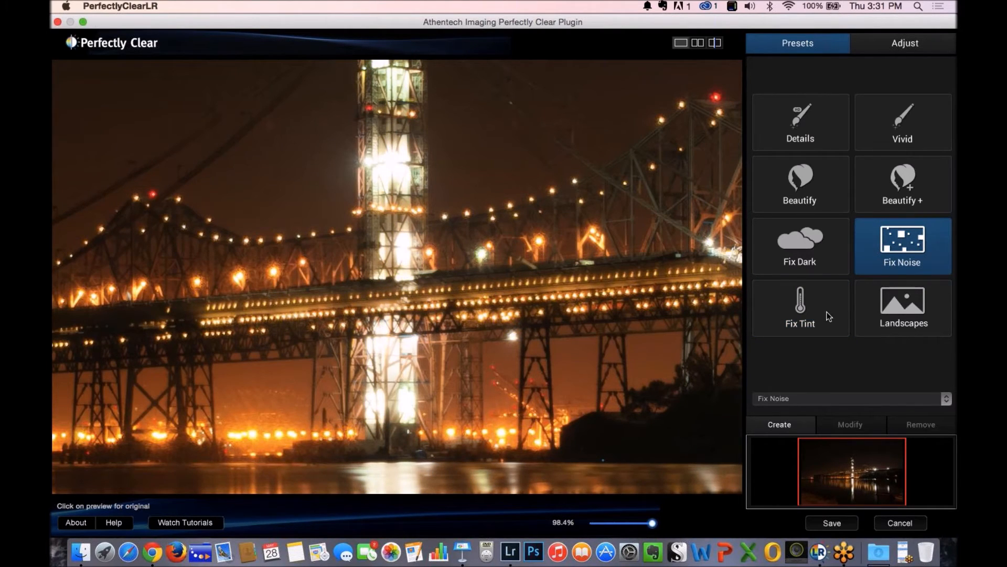
pyautogui.click(815, 324)
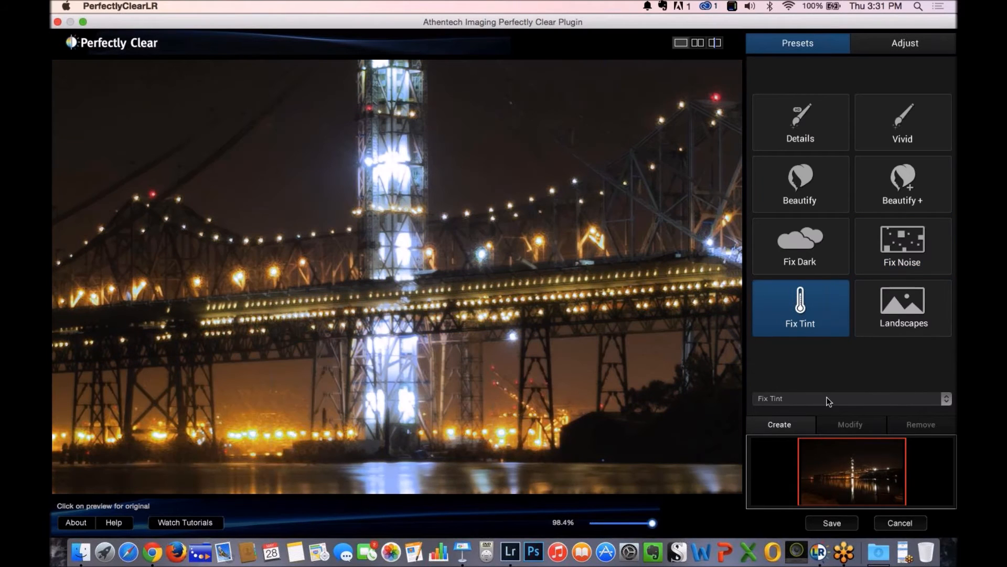
# Enable noise removal with the Night Scene option and set Sharpening to 200 for the bridge photo
pyautogui.click(887, 42)
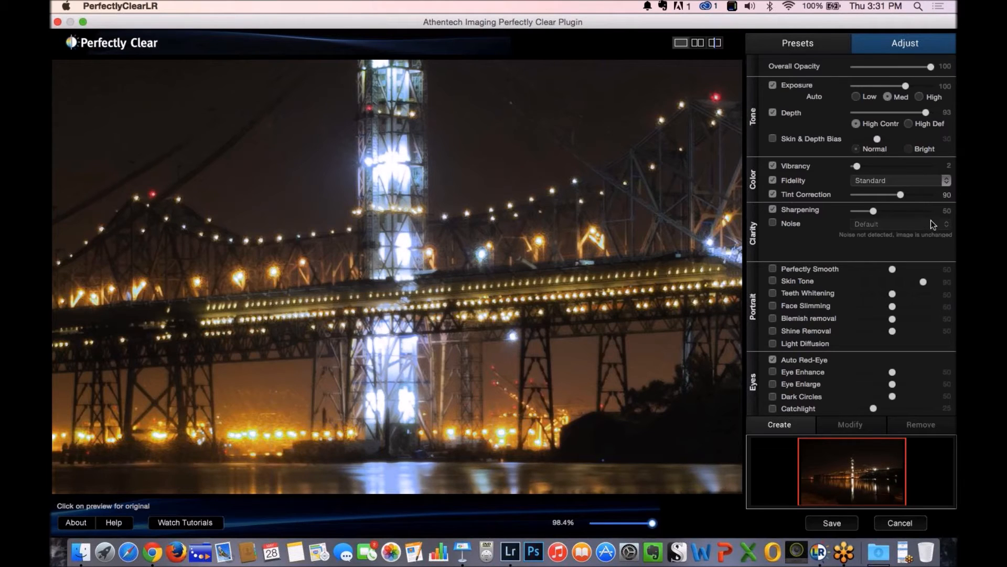
pyautogui.click(789, 224)
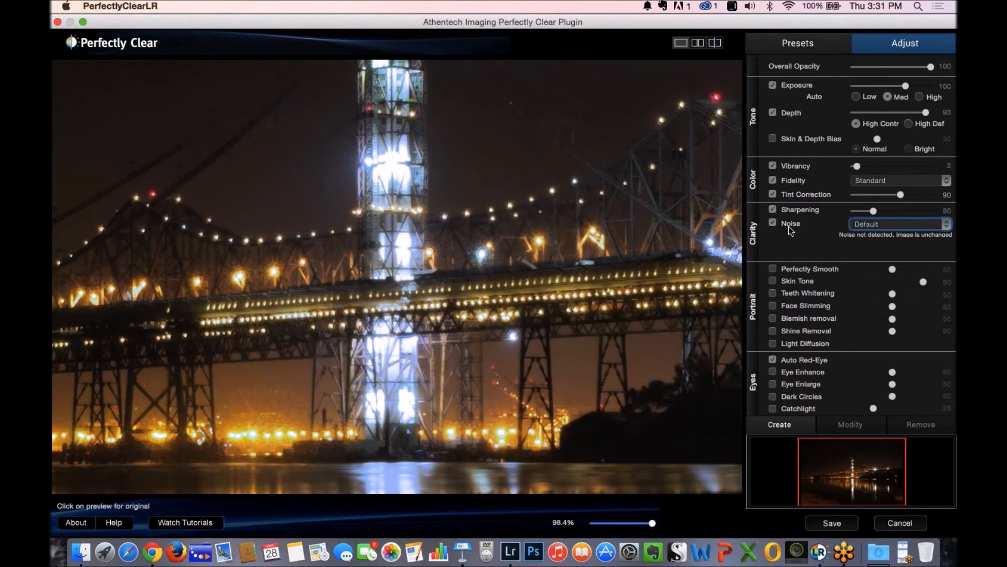
pyautogui.click(944, 224)
pyautogui.click(923, 244)
pyautogui.moveTo(874, 211); pyautogui.dragTo(931, 211)
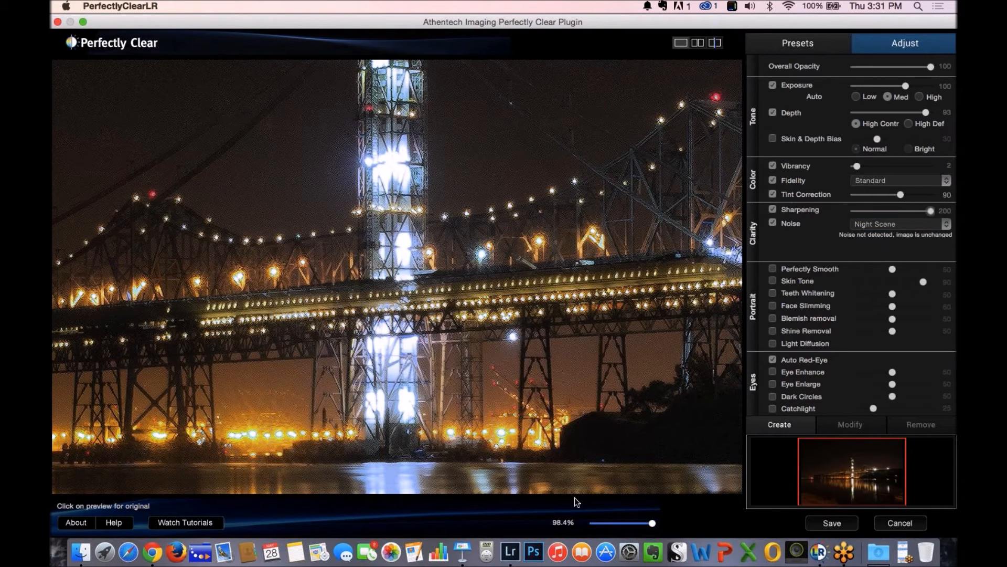
# Inspect the sky and the bridge at about 105% zoom, and cancel the Perfectly Clear edit
pyautogui.moveTo(652, 523); pyautogui.dragTo(659, 523)
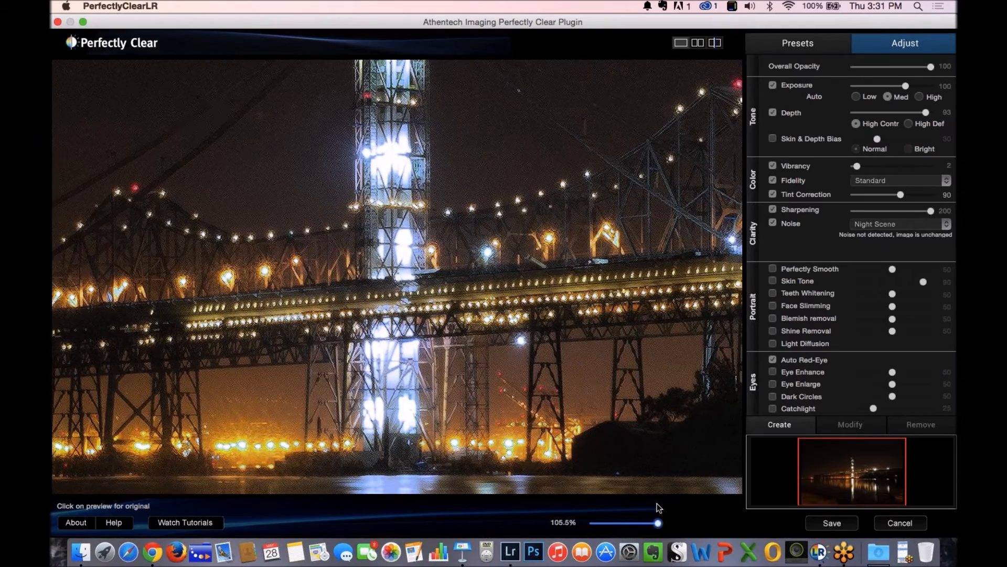
pyautogui.moveTo(859, 475); pyautogui.dragTo(826, 458)
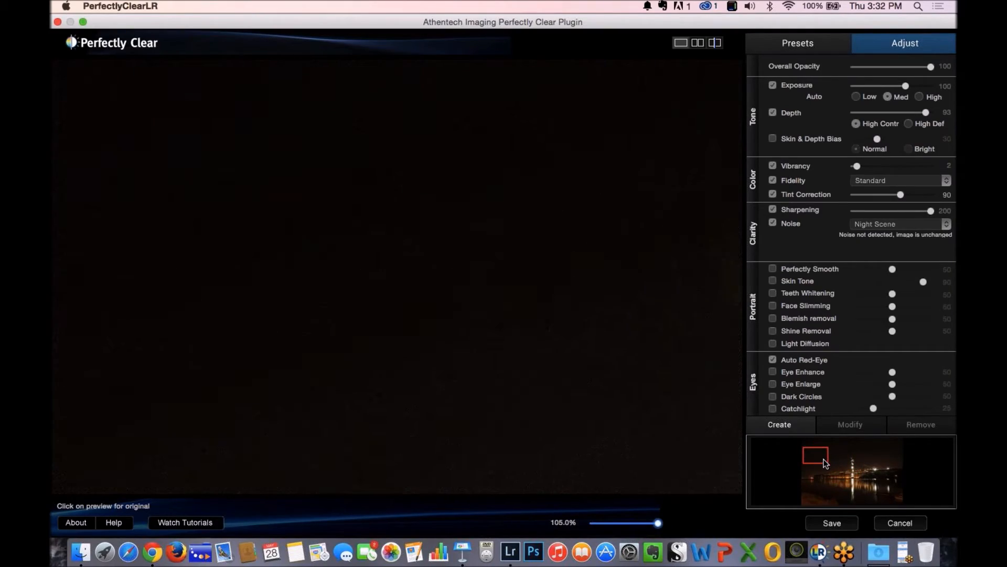
pyautogui.moveTo(848, 452); pyautogui.dragTo(836, 472)
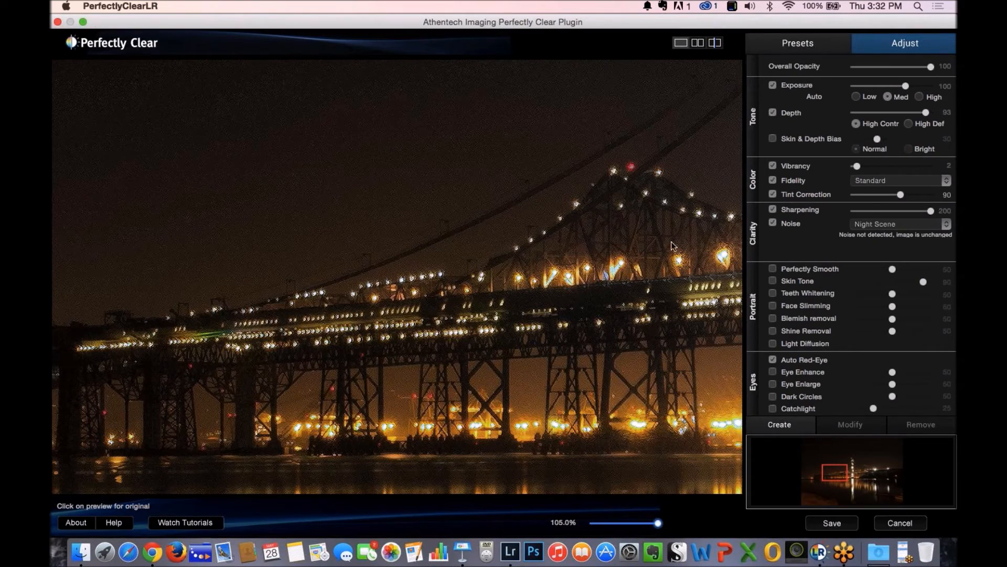
pyautogui.click(899, 523)
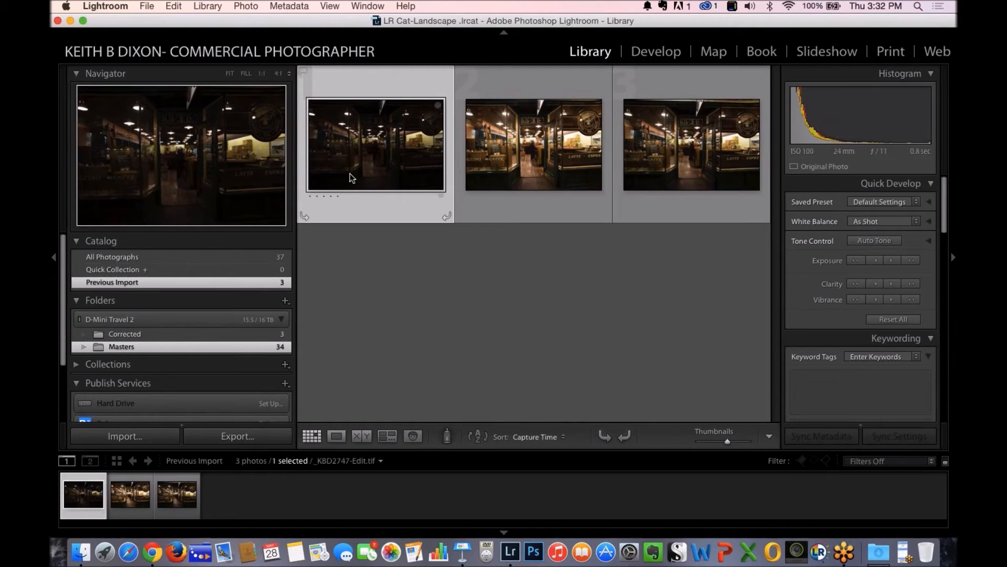
# Switch to the Keynote presentation, show slide 13 with the Rokinon 14mm lens as a slideshow, and end the show
pyautogui.hotkey('ctrl', 'Up')
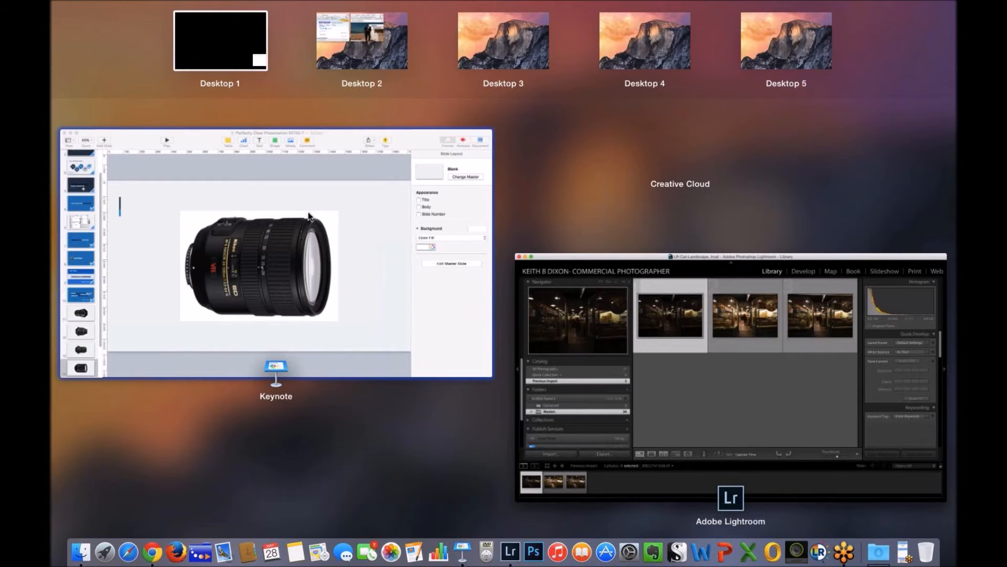
pyautogui.click(225, 217)
pyautogui.click(94, 478)
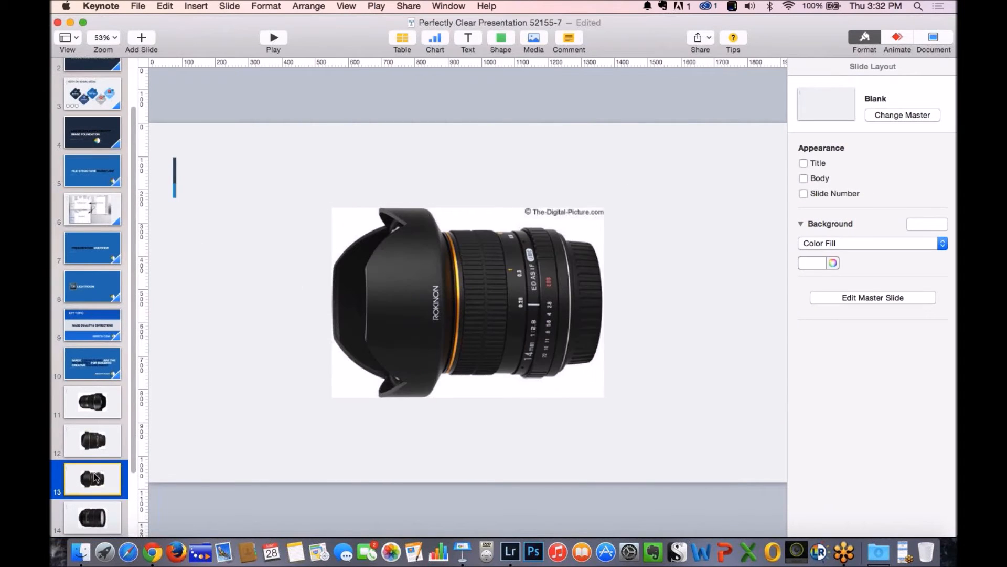
pyautogui.click(267, 39)
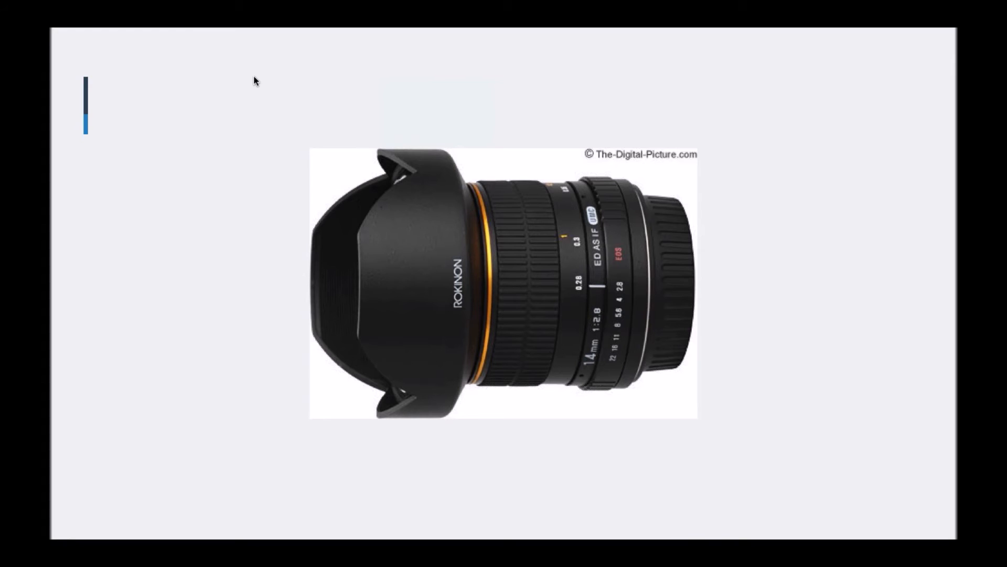
pyautogui.press('Right')
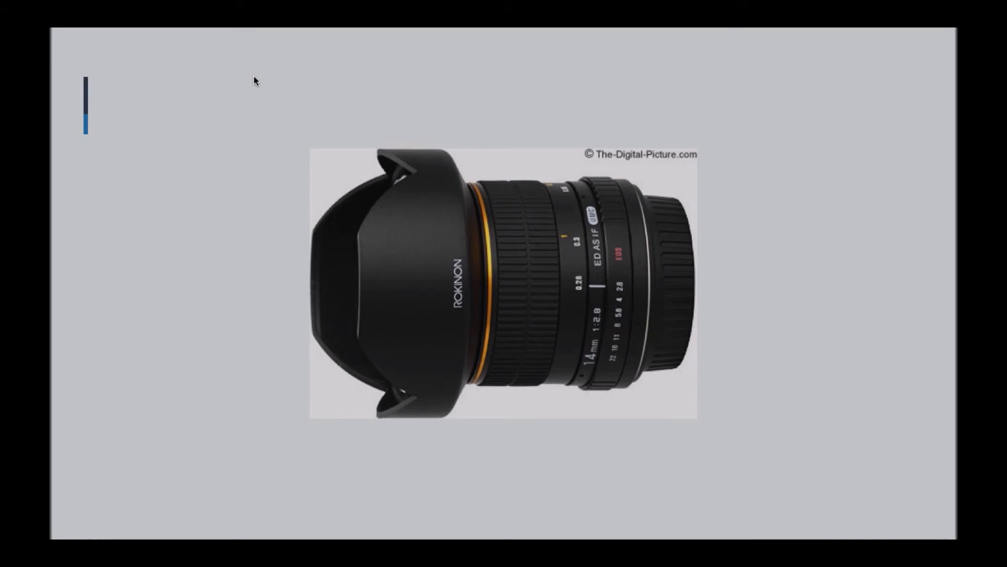
pyautogui.press('Escape')
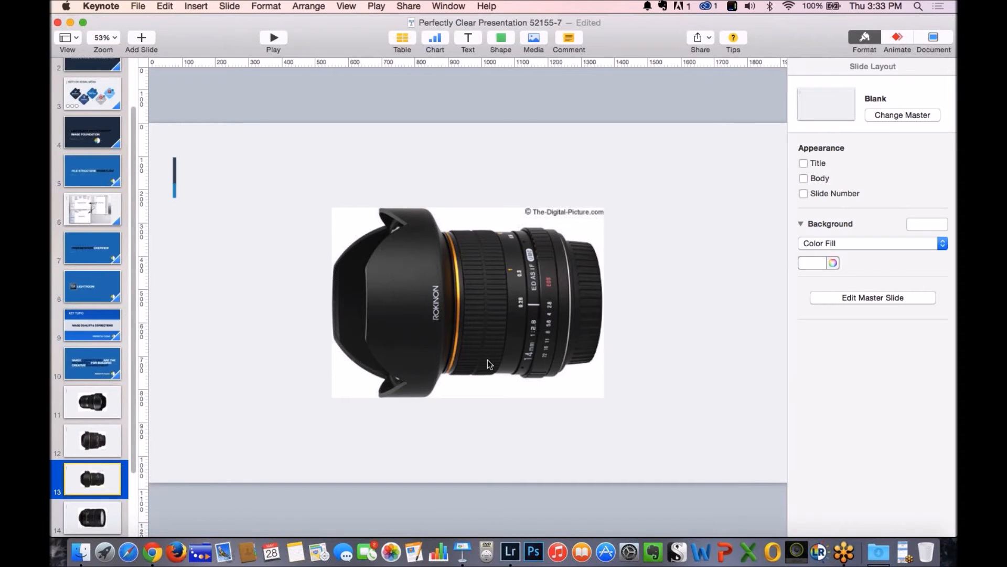
# Switch back to Lightroom, open the Masters folder, and select the stone sentry tower photo KBD_4534.nef
pyautogui.press('super+Tab')
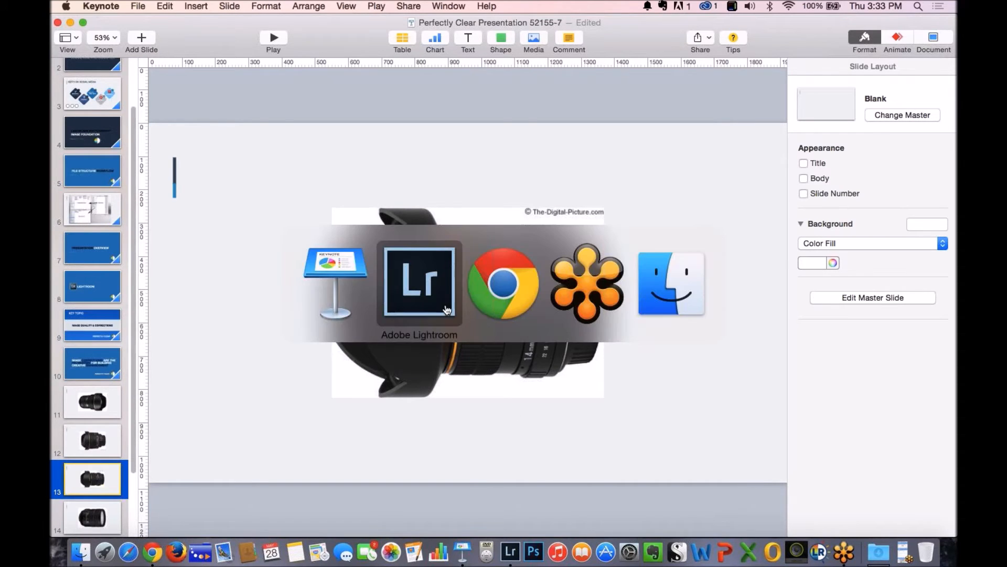
pyautogui.click(423, 292)
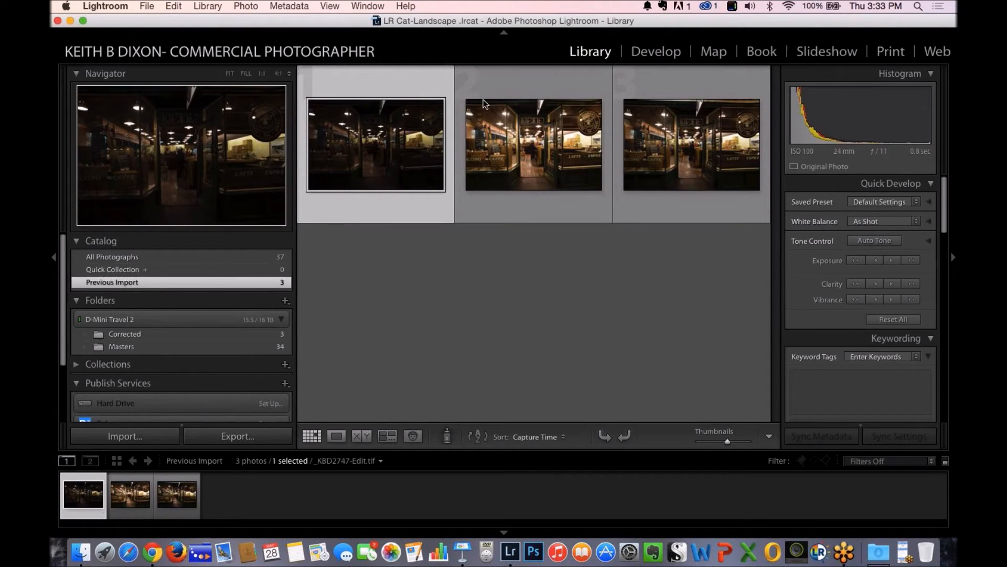
pyautogui.click(165, 347)
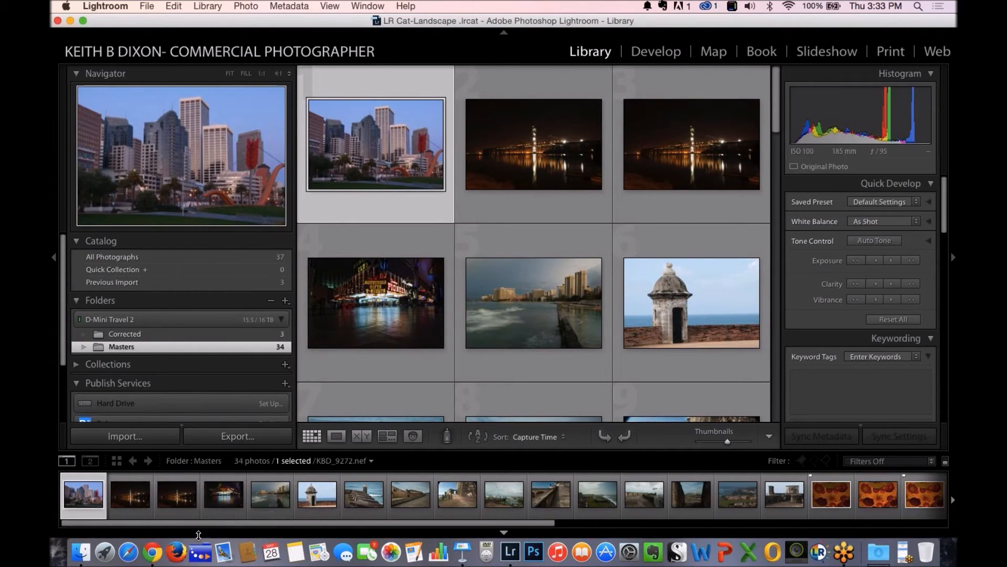
pyautogui.moveTo(254, 525); pyautogui.dragTo(279, 523)
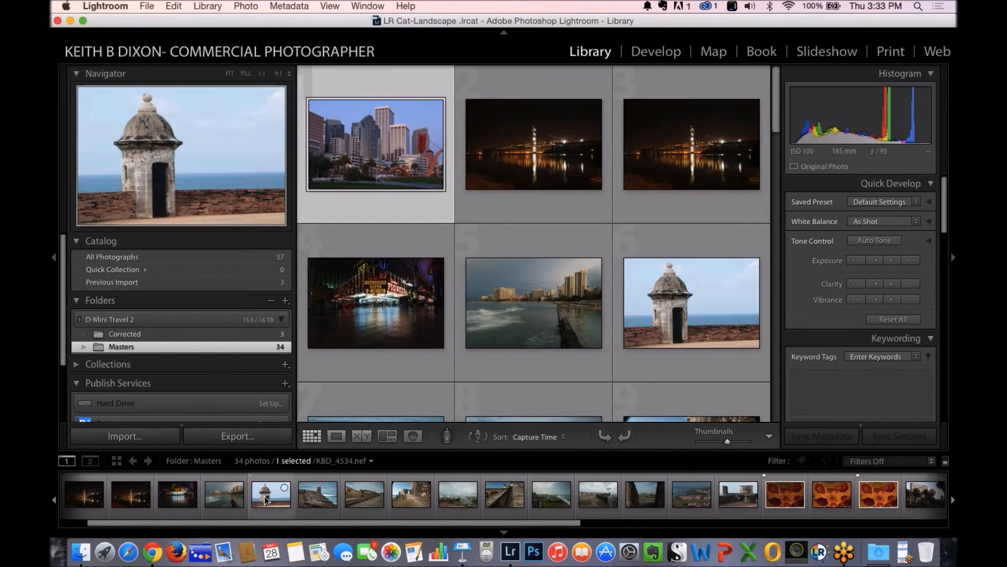
pyautogui.click(266, 499)
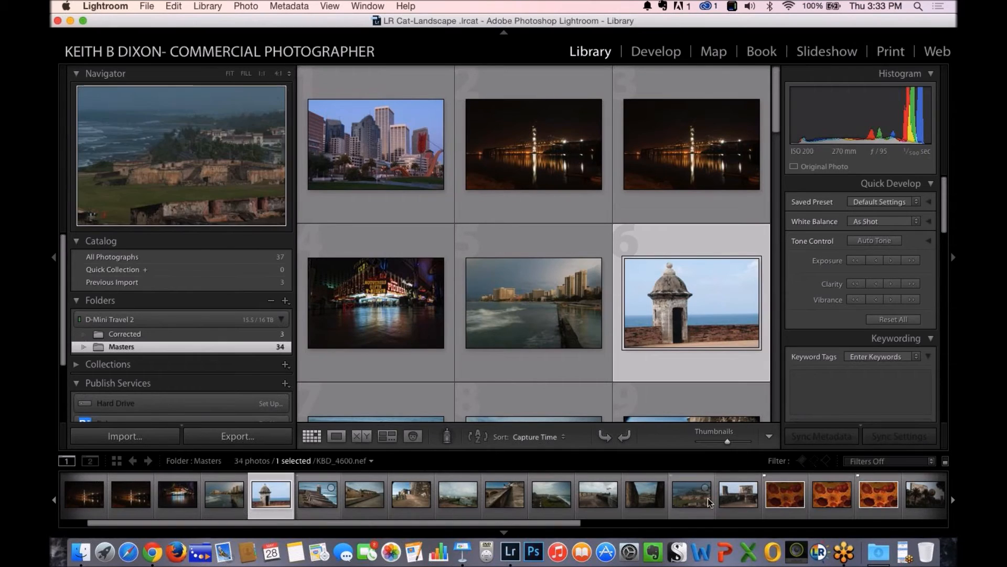
# Select the eleven fort photos from KBD_4534.nef through KBD_4628.nef, show them in Survey view, and make KBD_4628.nef the active photo
pyautogui.keyDown('shift'); pyautogui.click(732, 501); pyautogui.keyUp('shift')
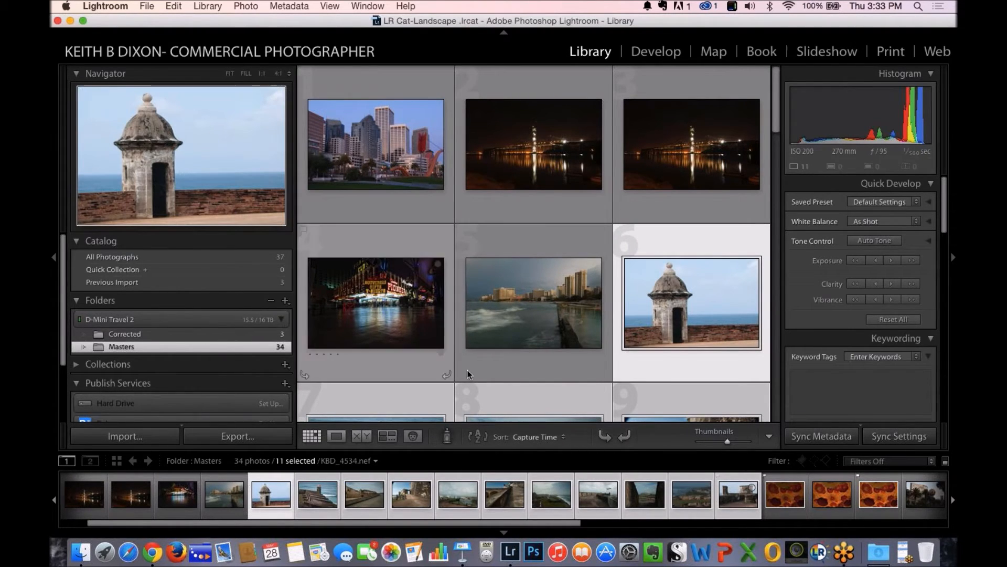
pyautogui.click(388, 436)
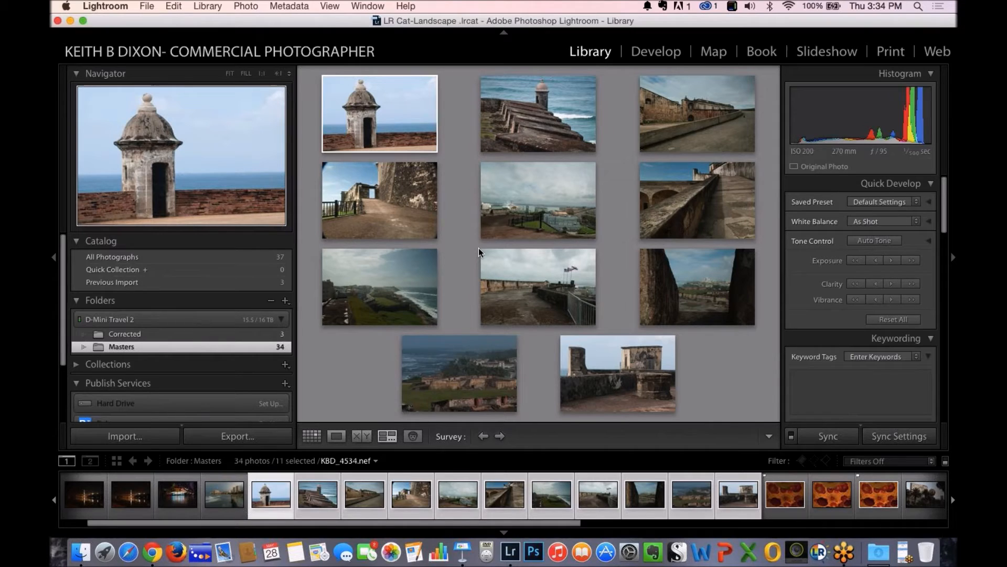
pyautogui.click(667, 403)
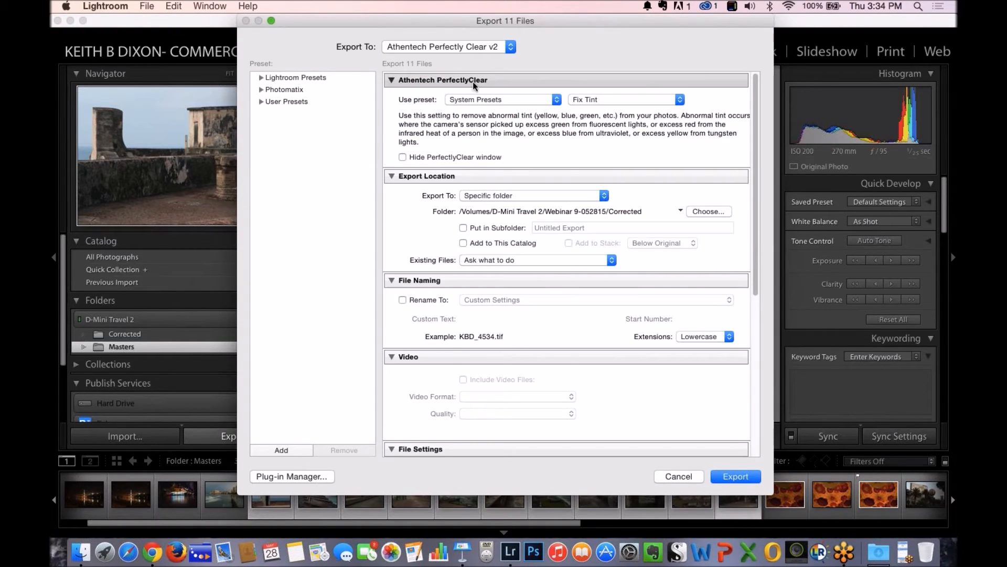
# Hide the PerfectlyClear window for the Athentech Perfectly Clear v2 export of the fort photos, and keep the Corrected folder as export location
pyautogui.click(403, 158)
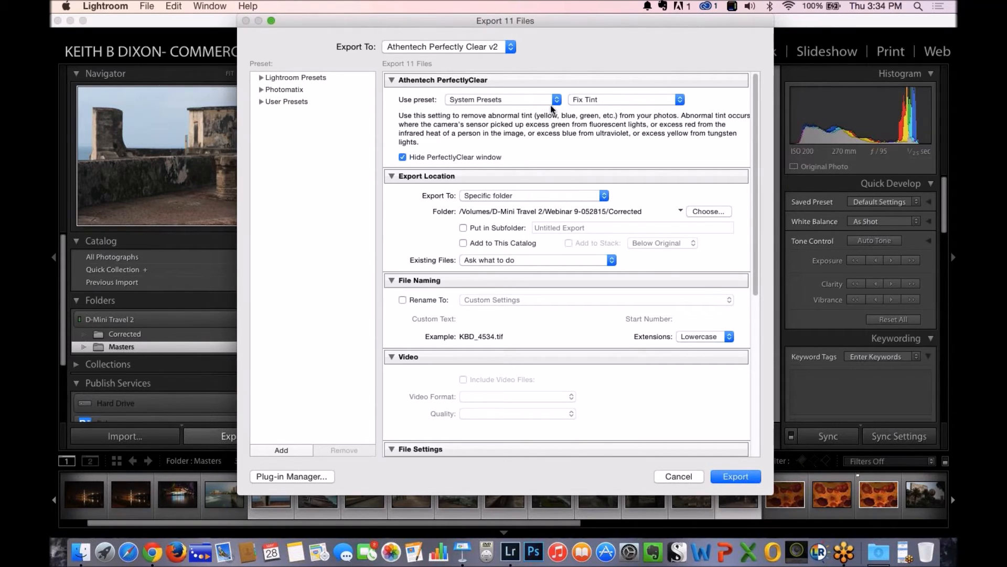
pyautogui.click(708, 213)
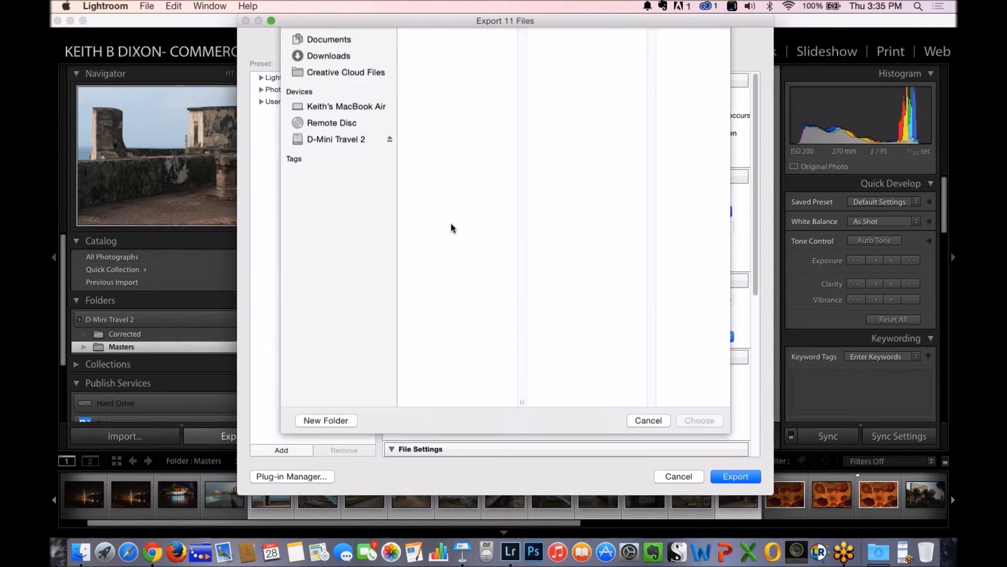
pyautogui.click(649, 525)
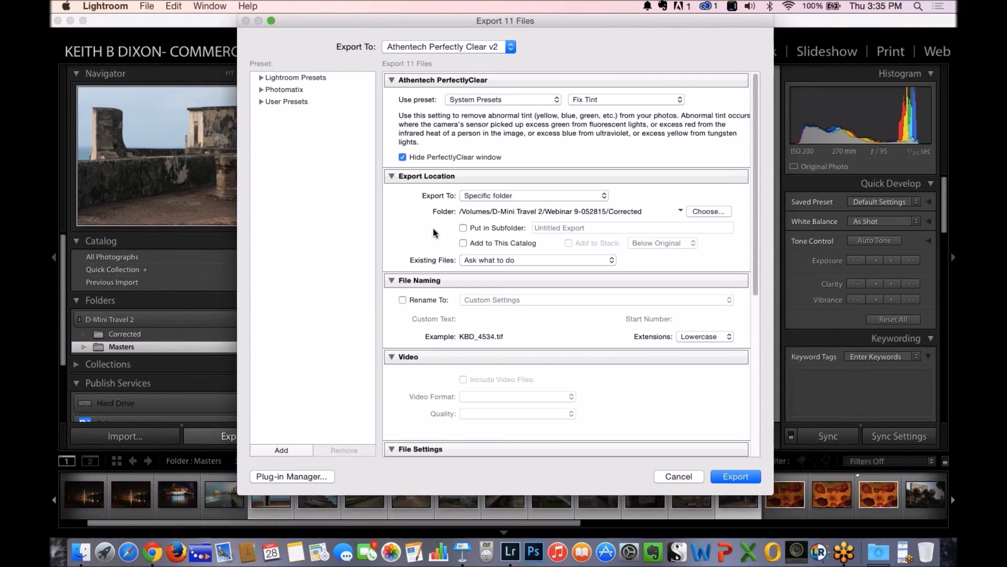
# Put the exported files in a subfolder named PR and start the export
pyautogui.click(588, 229)
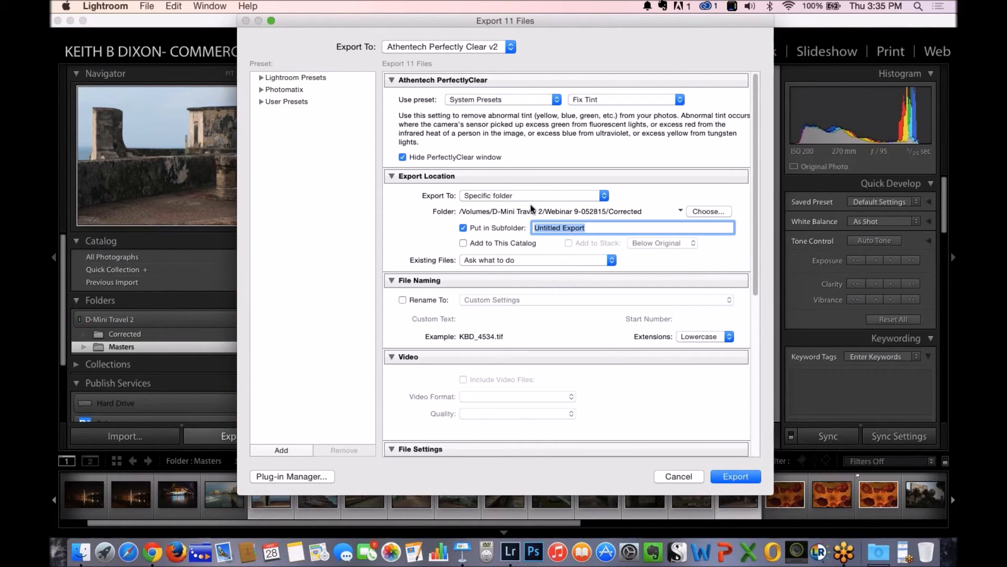
pyautogui.write('P')
pyautogui.write('uet')
pyautogui.press('BackSpace')
pyautogui.write('r')
pyautogui.press('BackSpace')
pyautogui.press('BackSpace')
pyautogui.write('r')
pyautogui.press('BackSpace')
pyautogui.press('BackSpace')
pyautogui.write('R')
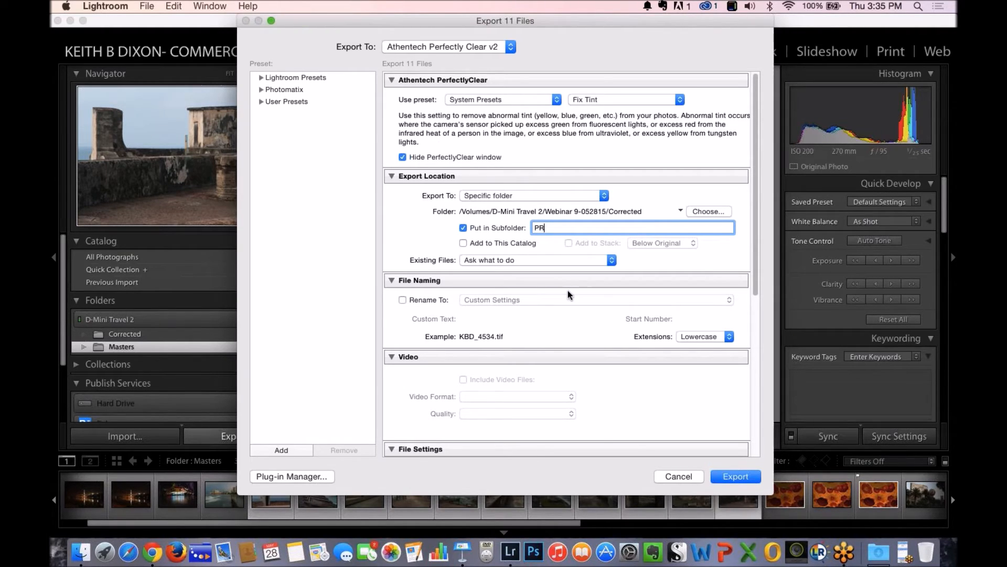
pyautogui.click(735, 477)
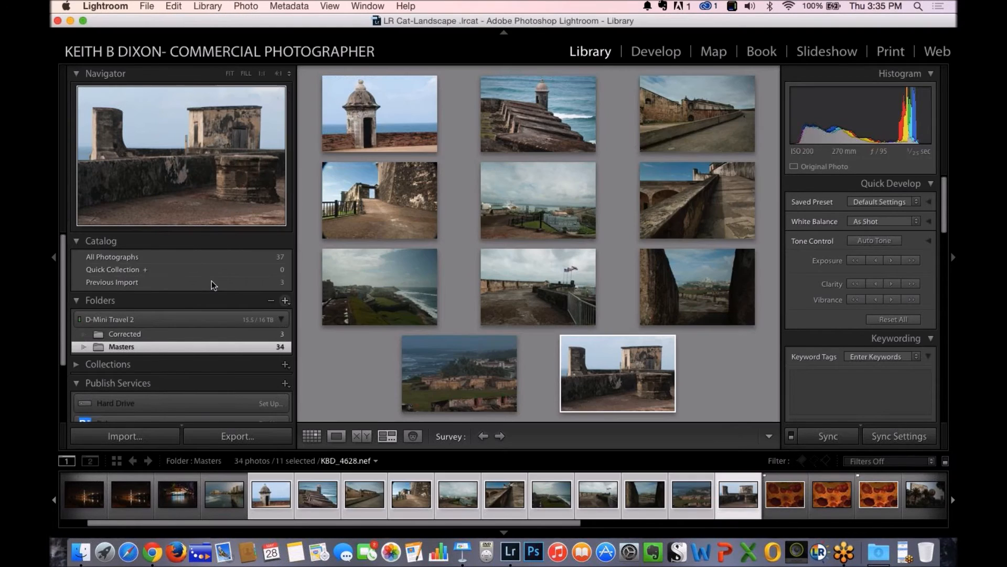
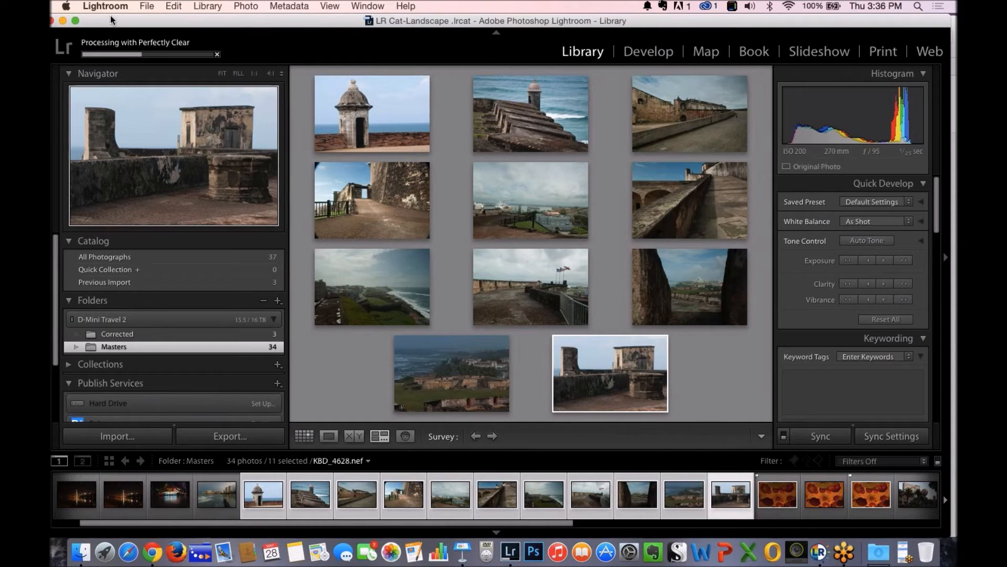
# Minimize Lightroom to reach the Keynote presentation, and start the slideshow from slide 11 with the Nikon 14-24mm lens
pyautogui.moveTo(64, 27); pyautogui.dragTo(98, 28)
pyautogui.click(96, 20)
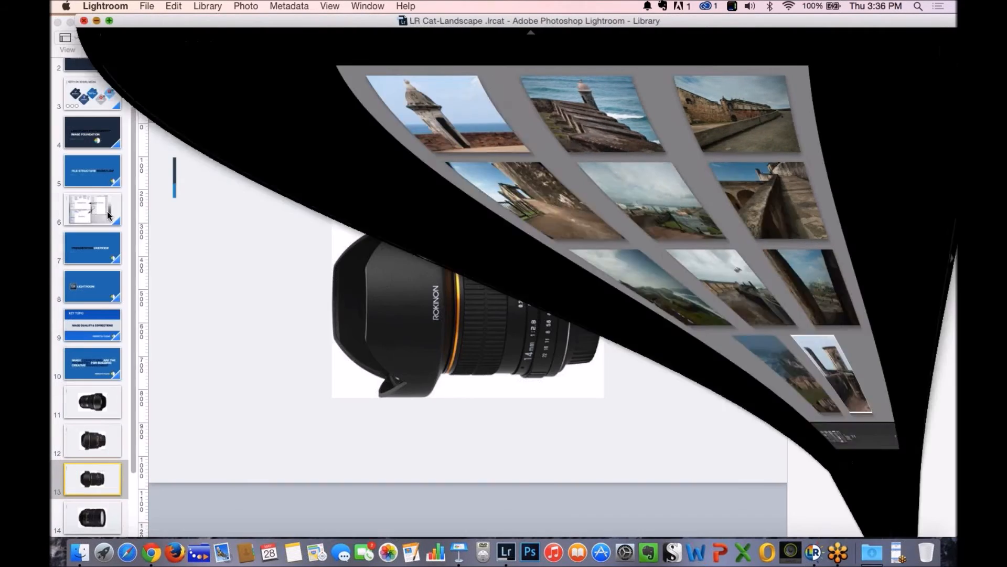
pyautogui.click(90, 401)
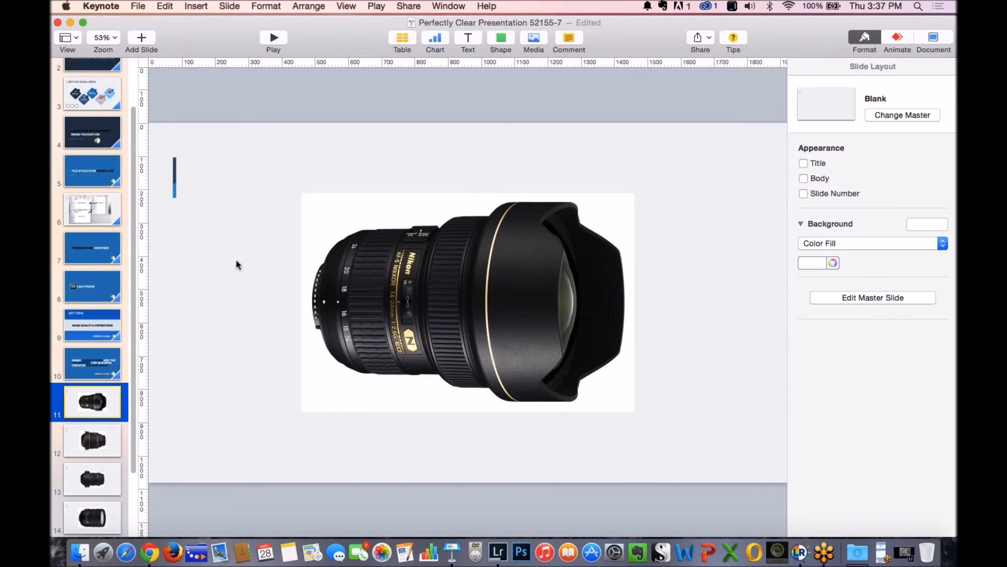
pyautogui.click(274, 39)
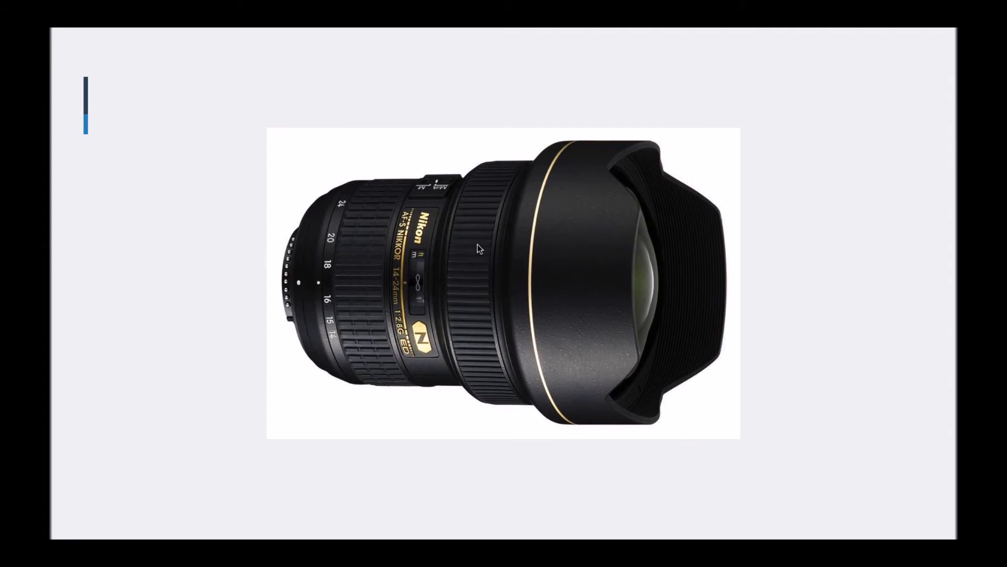
# Go through the Nikon 14mm, Rokinon 14mm and Nikon 24-120mm lens slides, and end the slideshow
pyautogui.click(477, 244)
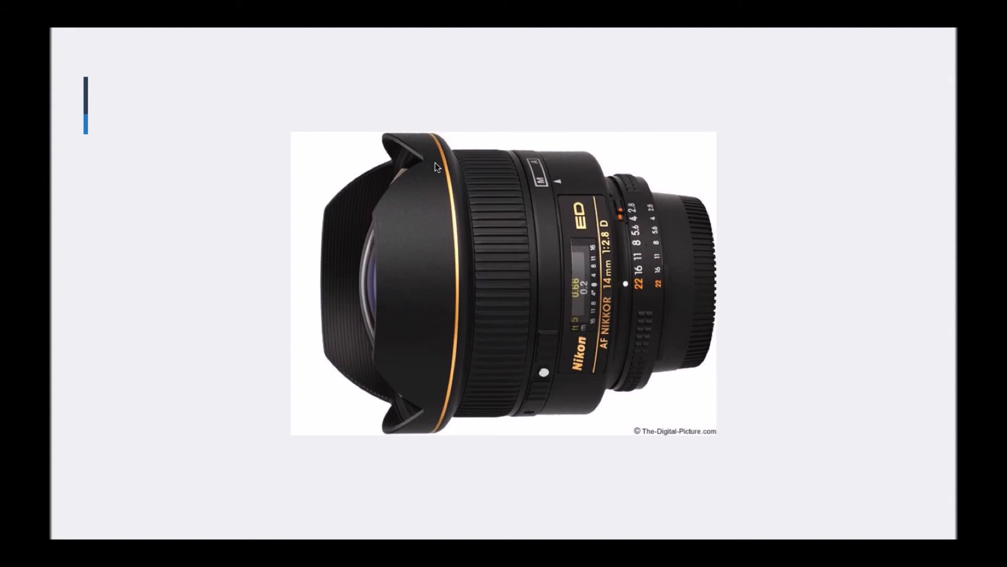
pyautogui.press('Right')
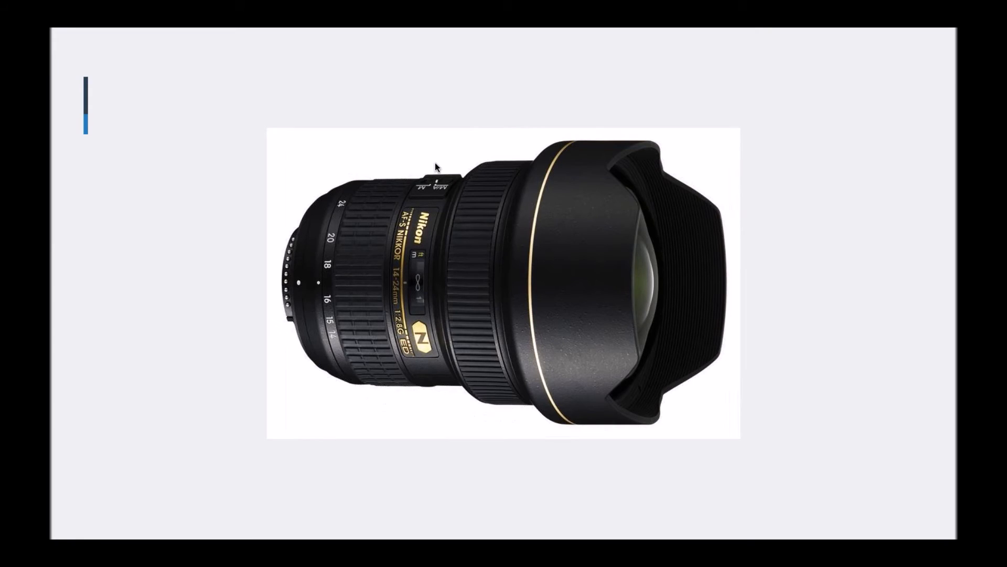
pyautogui.press('Left')
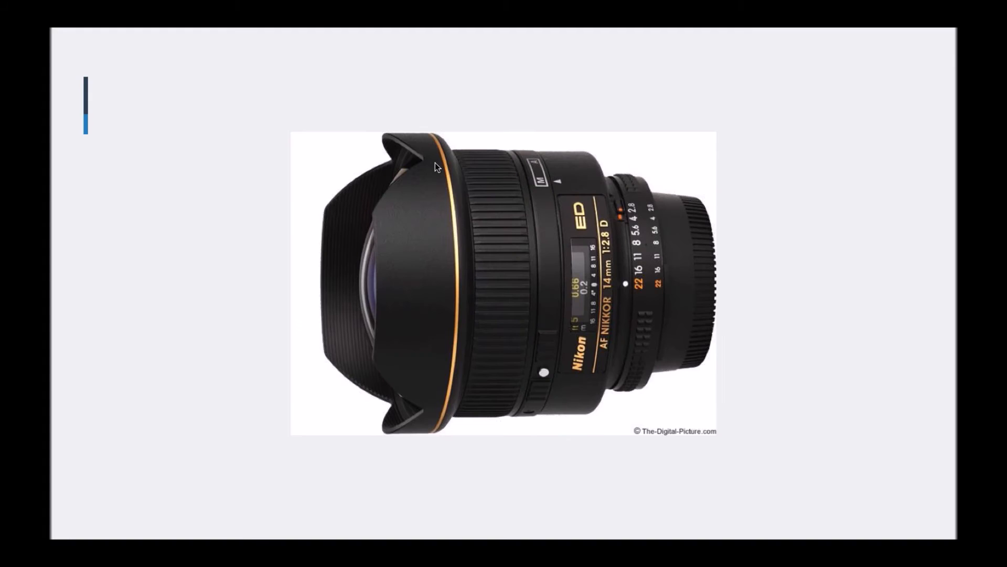
pyautogui.press('Left')
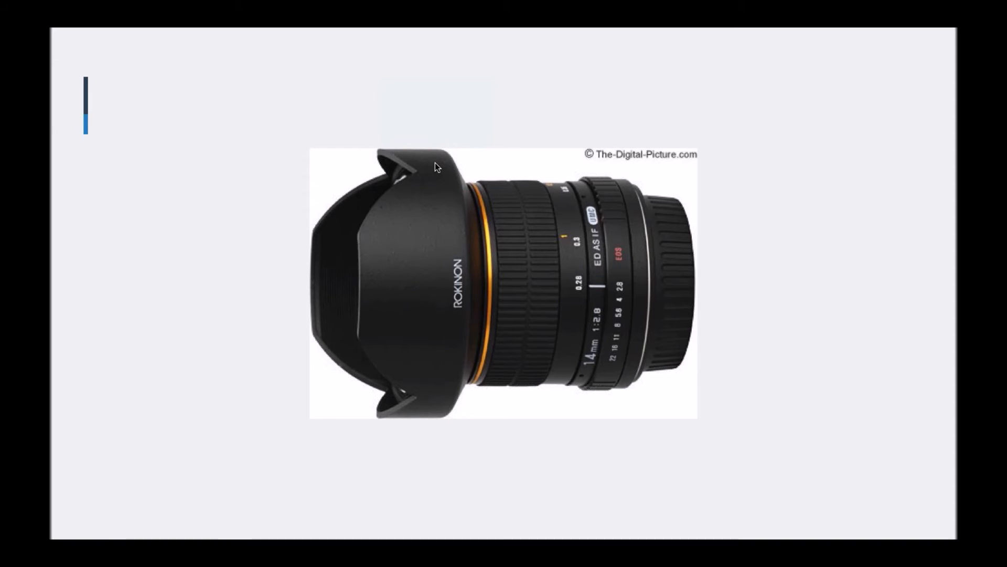
pyautogui.press('Right')
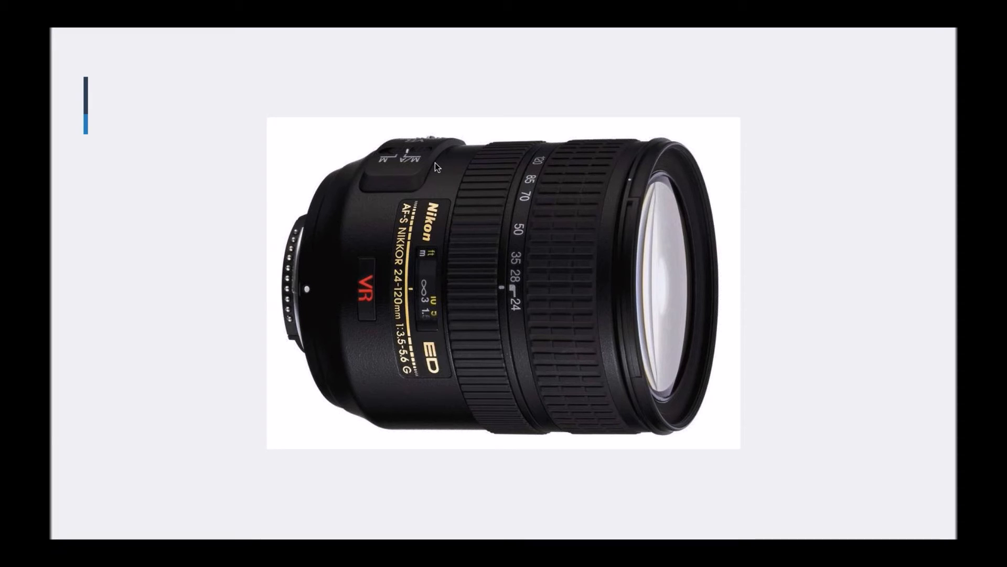
pyautogui.press('Right')
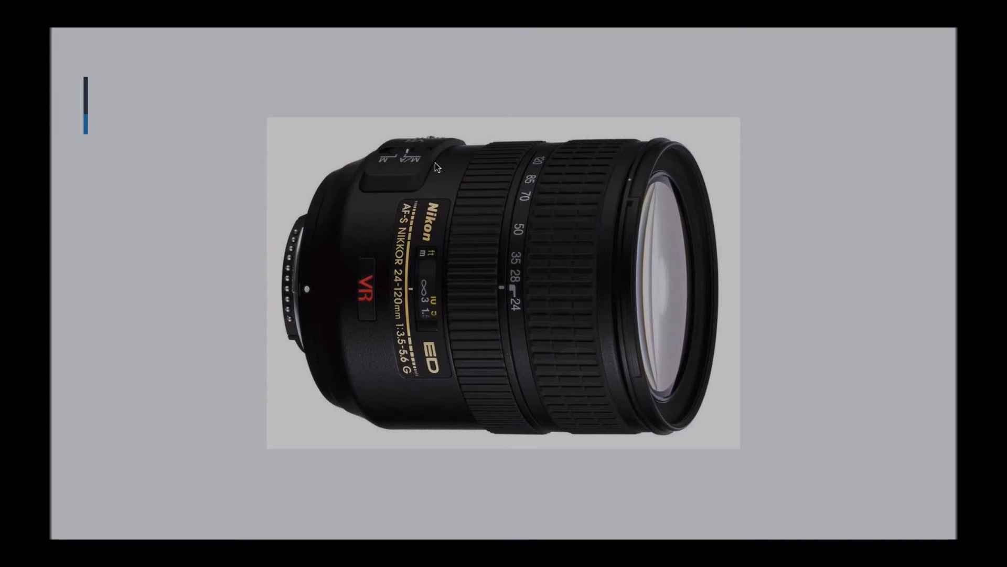
pyautogui.press('Escape')
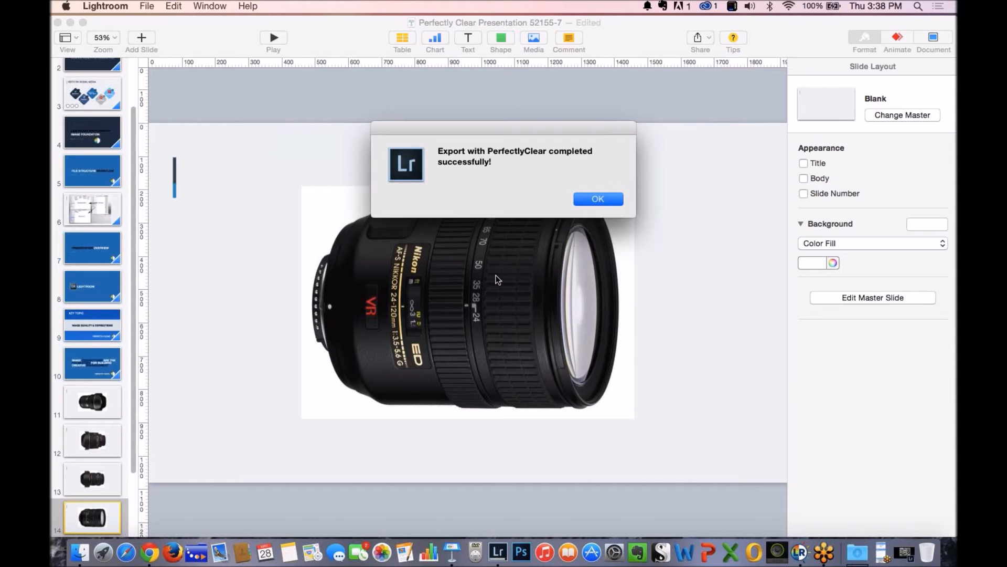
# Dismiss the export completion message and bring the minimized Lightroom window back to the front
pyautogui.click(586, 198)
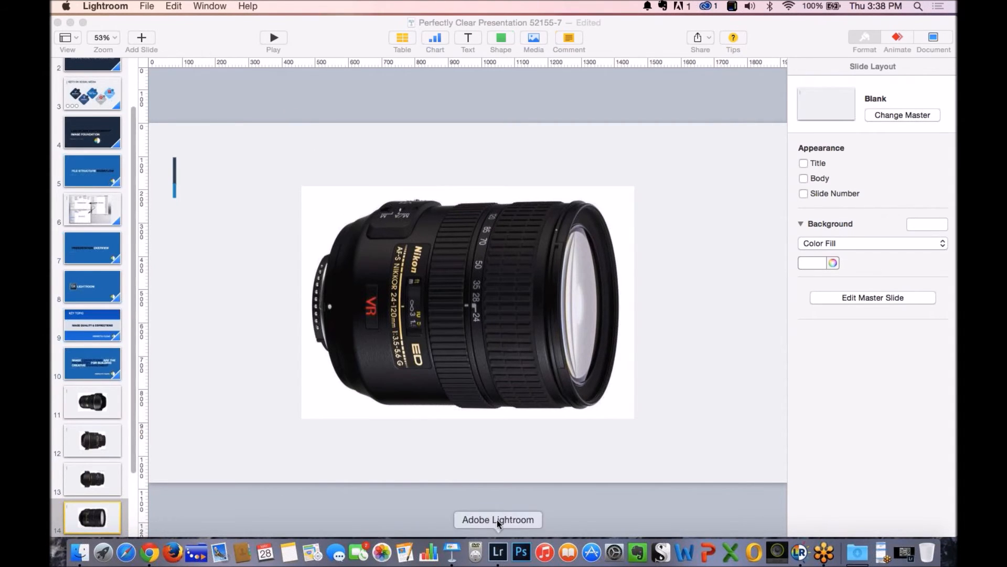
pyautogui.press('super+Tab')
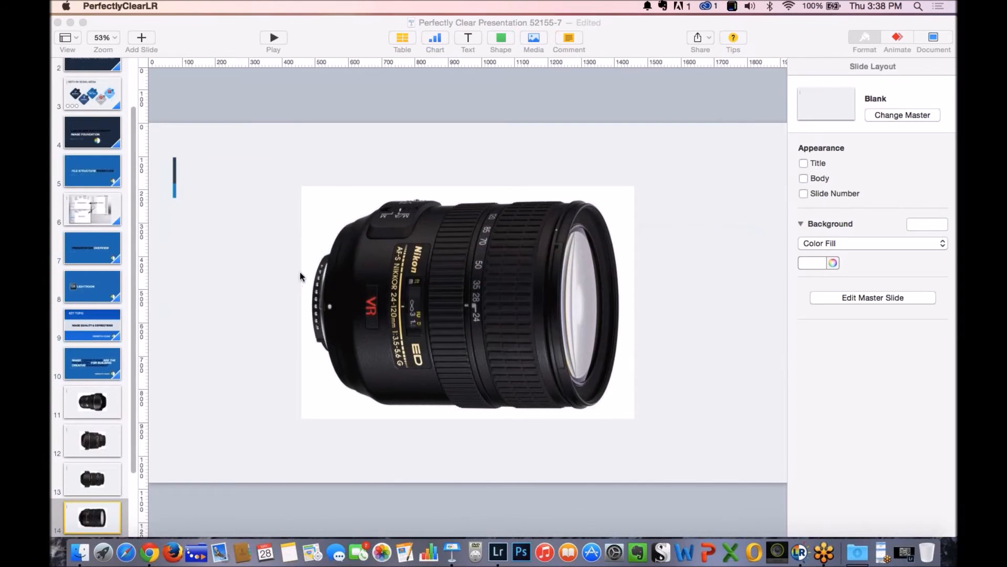
pyautogui.press('super+Tab')
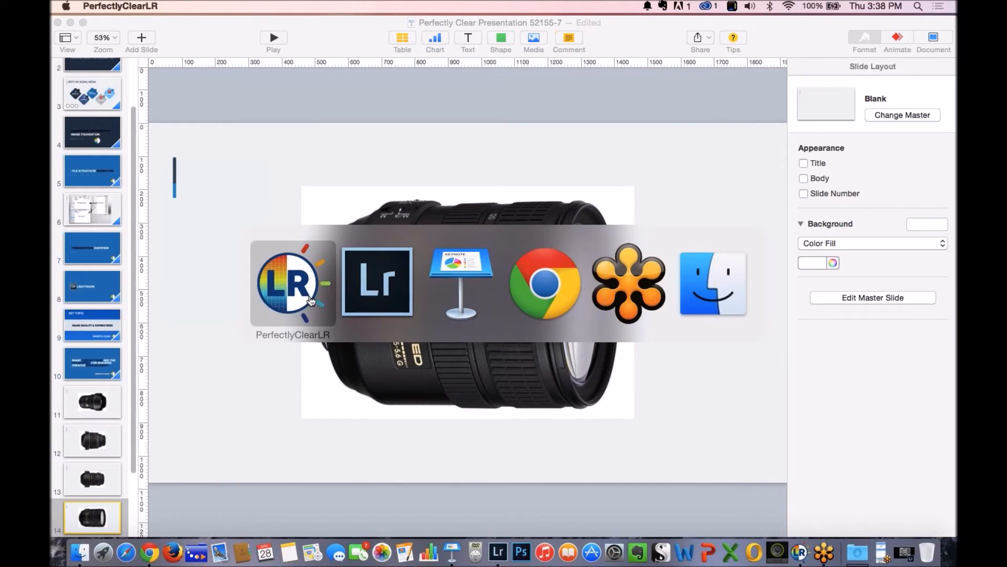
pyautogui.click(376, 300)
pyautogui.press('XF86MonBrightnessUp')
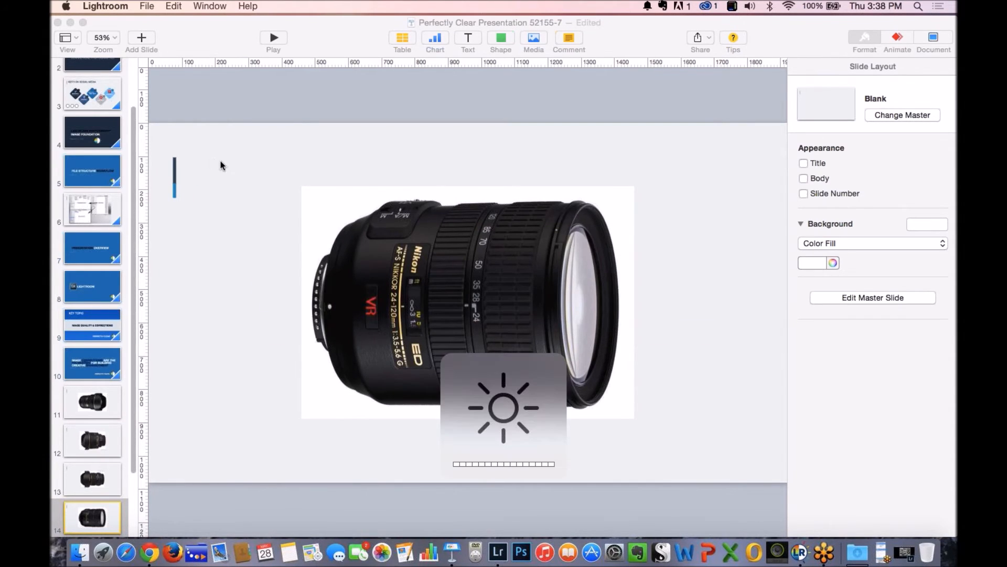
pyautogui.press('F3')
pyautogui.click(212, 53)
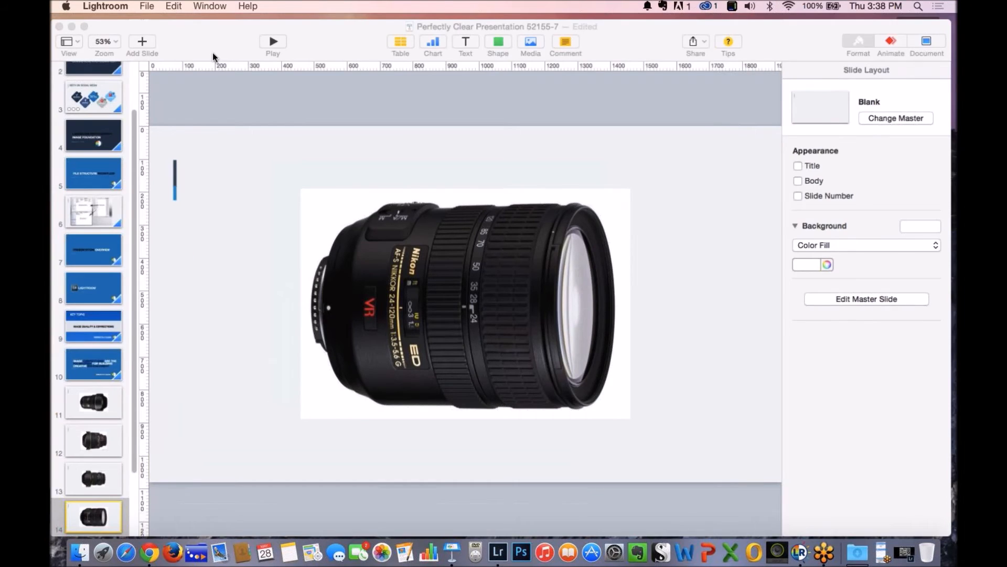
pyautogui.press('F3')
pyautogui.click(491, 535)
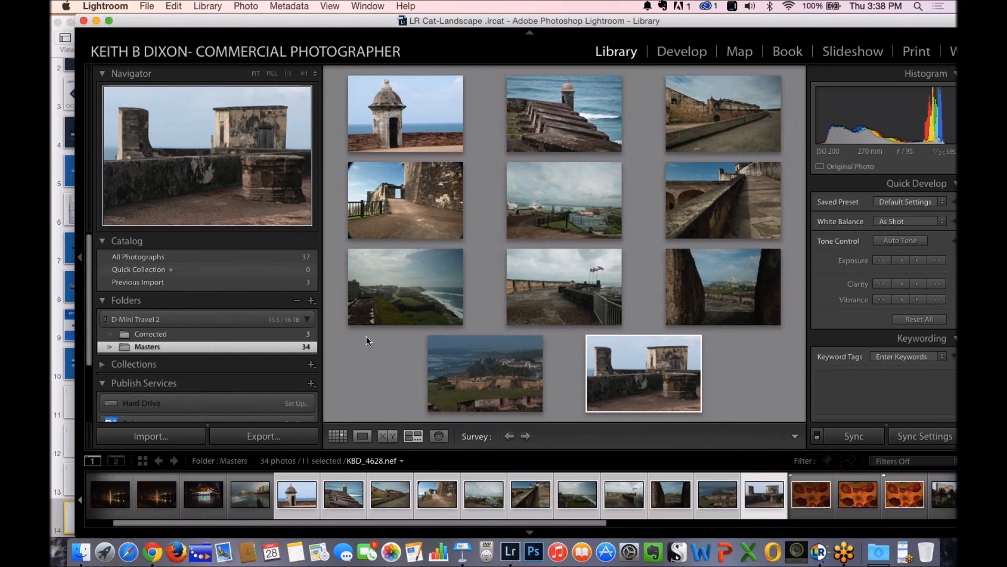
# Synchronize the Corrected folder to import the new photos, and open its PR subfolder
pyautogui.moveTo(143, 336)
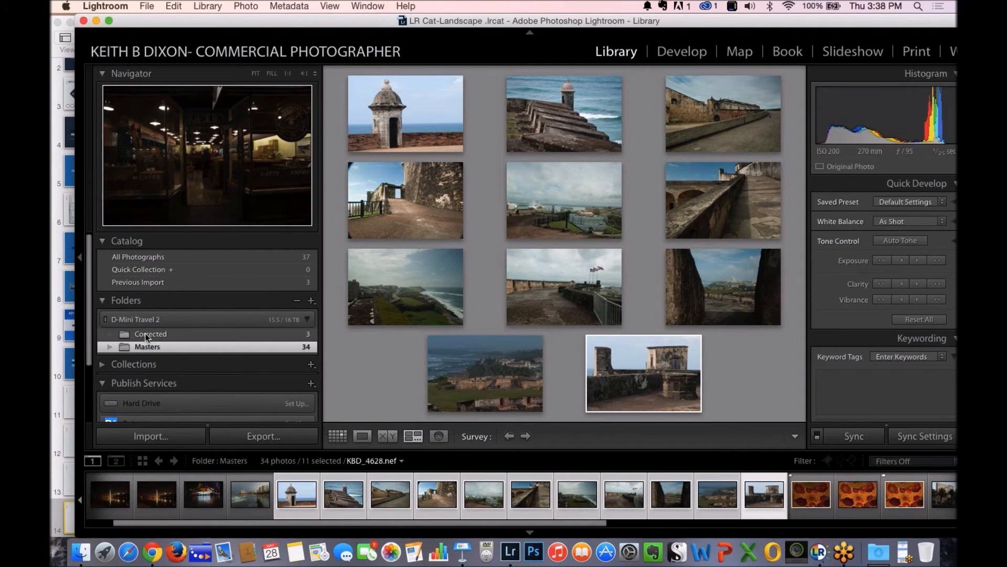
pyautogui.click(148, 336)
pyautogui.rightClick(148, 338)
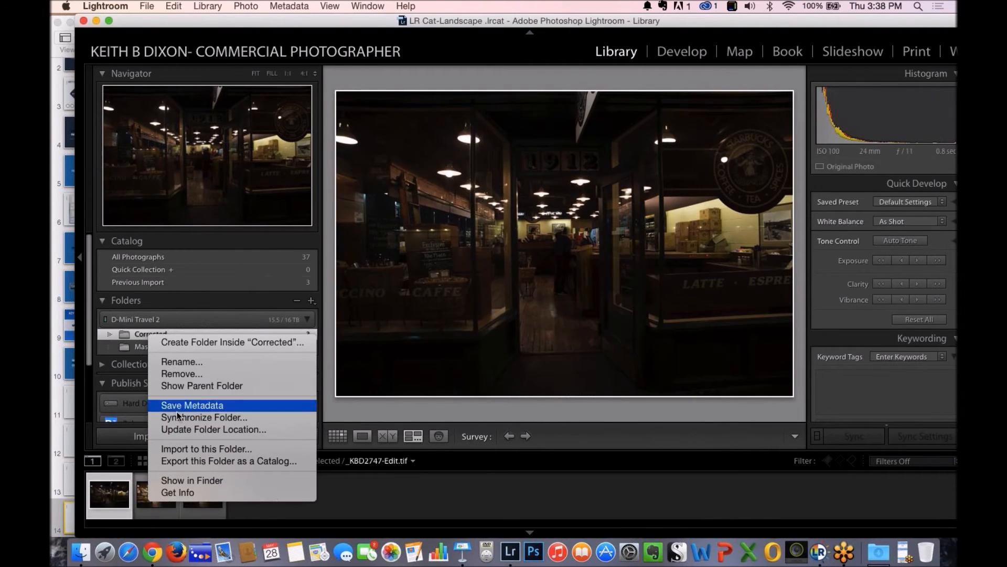
pyautogui.click(181, 416)
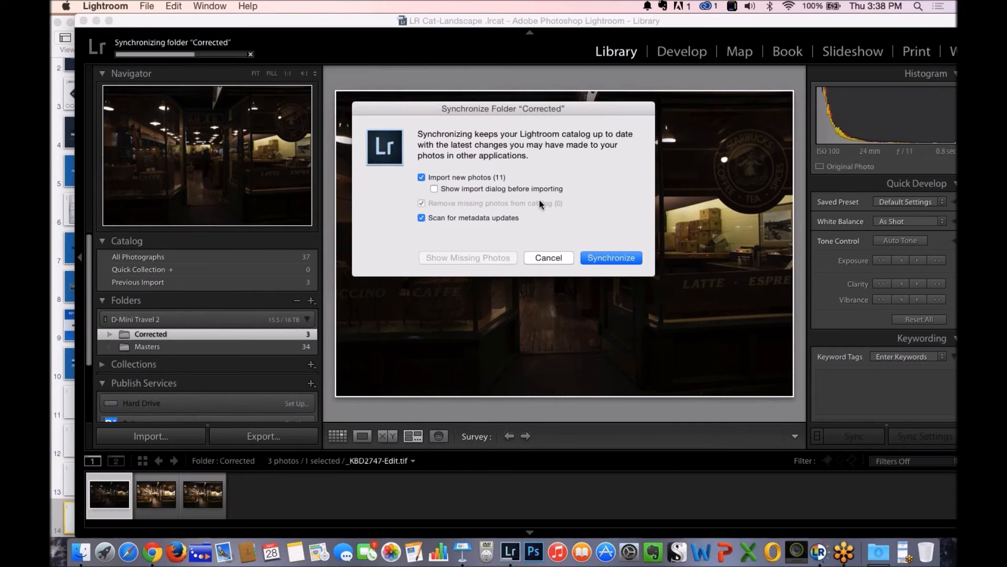
pyautogui.click(598, 258)
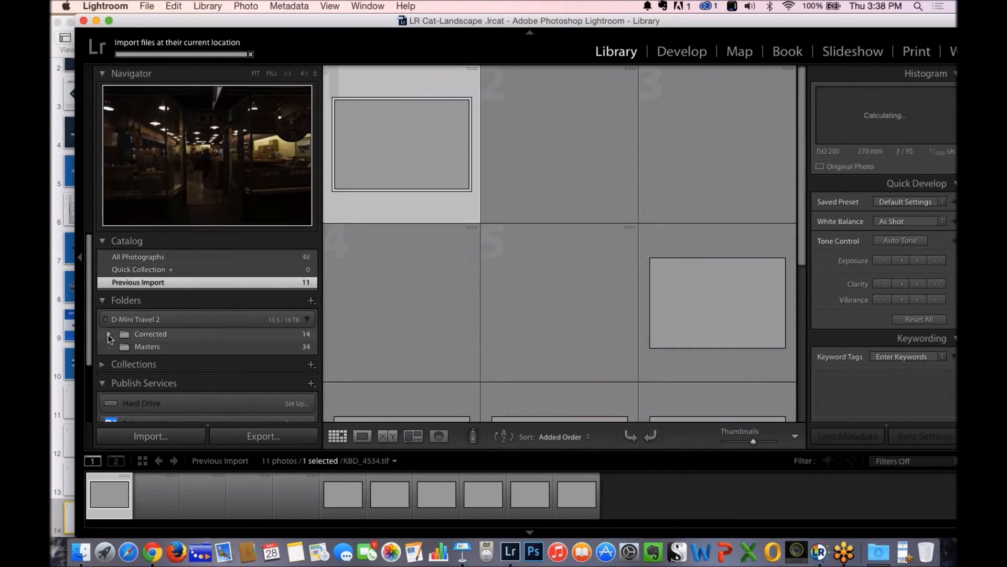
pyautogui.click(110, 333)
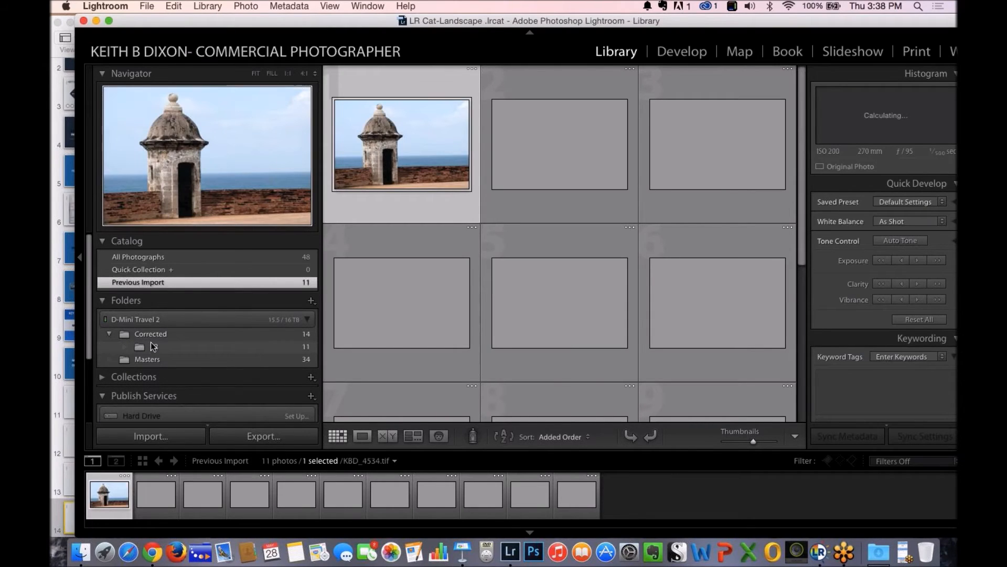
pyautogui.click(151, 346)
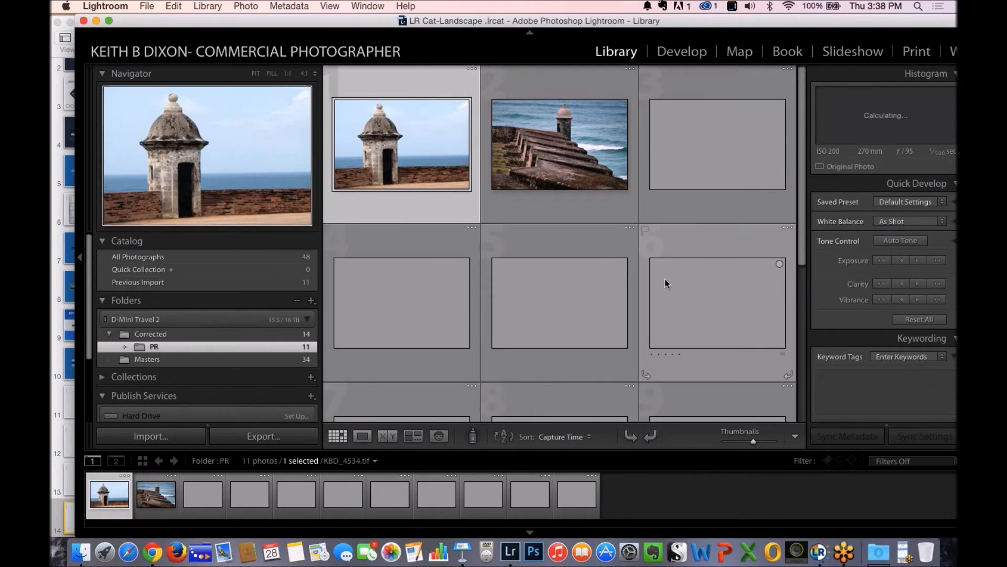
# Collapse both side panels and show the corrected sentry tower photo KBD_4534.tif in Loupe view
pyautogui.click(82, 259)
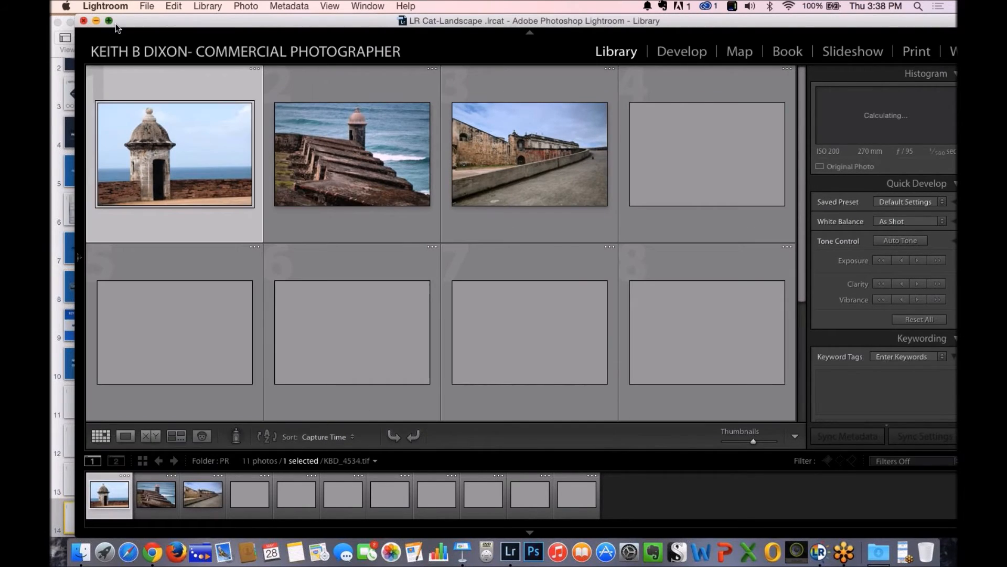
pyautogui.click(953, 257)
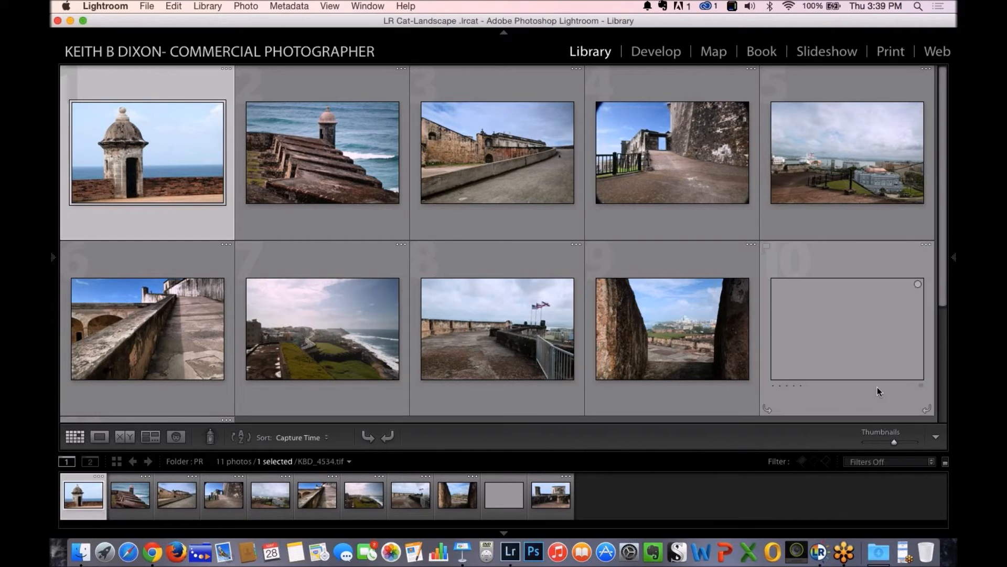
pyautogui.click(99, 436)
pyautogui.moveTo(50, 396)
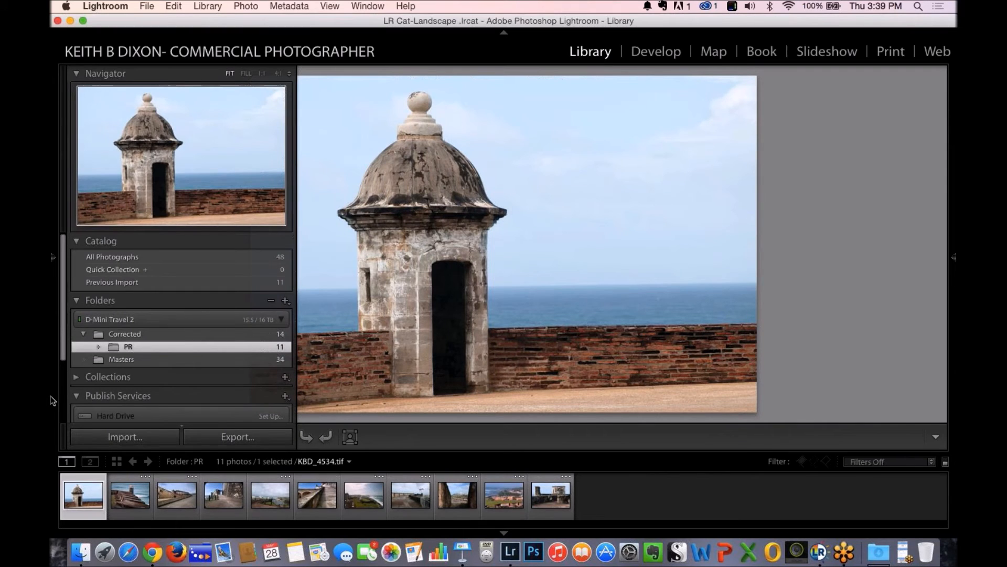
# Show the corrected KBD_4538.tif and create a collection named Pick that includes it
pyautogui.press('Right')
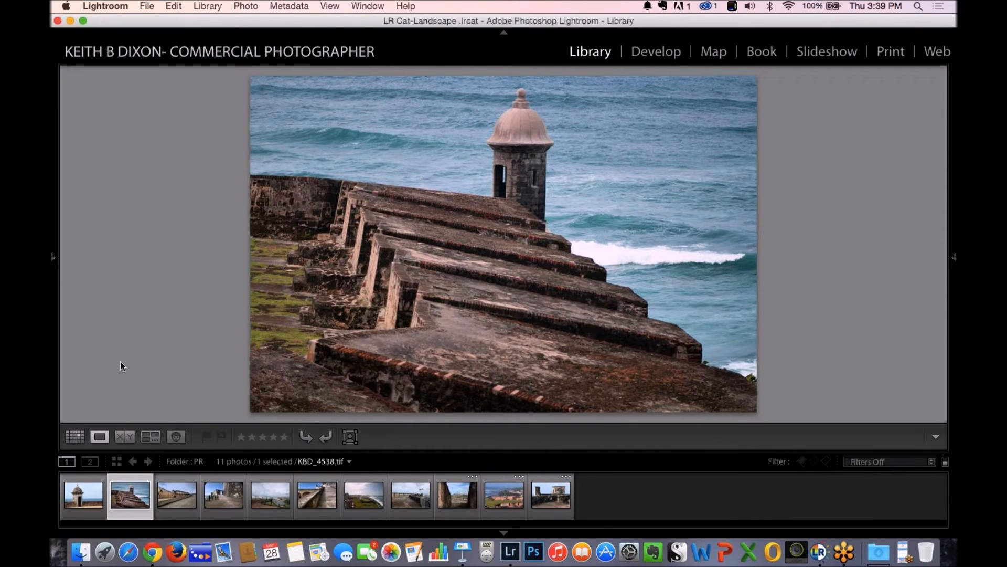
pyautogui.click(50, 257)
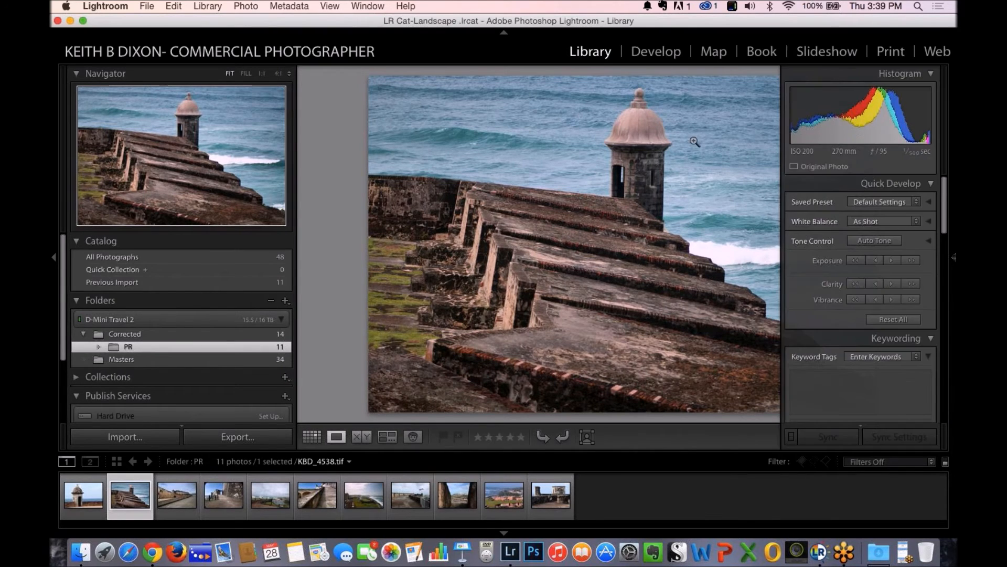
pyautogui.press('super+n')
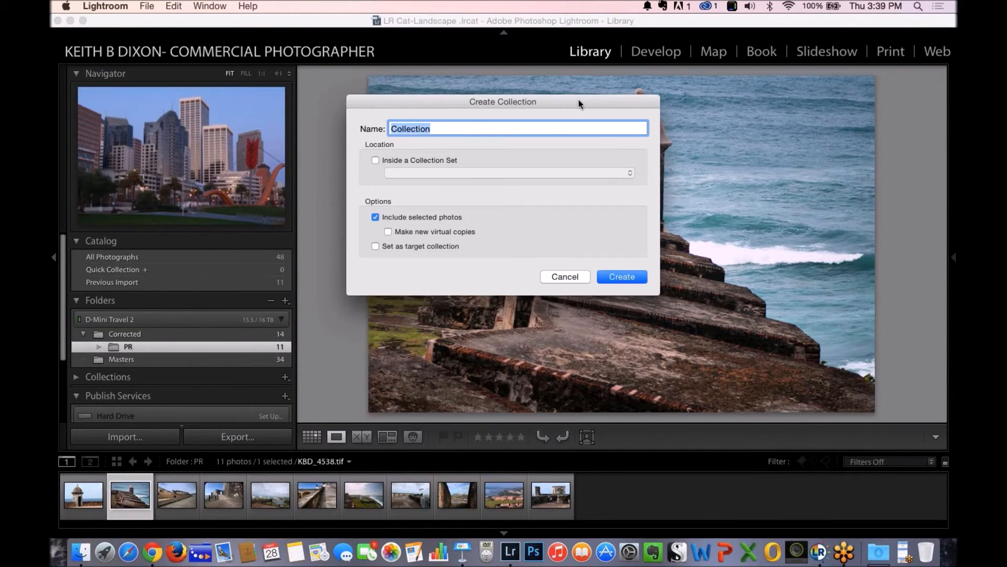
pyautogui.write('Pi')
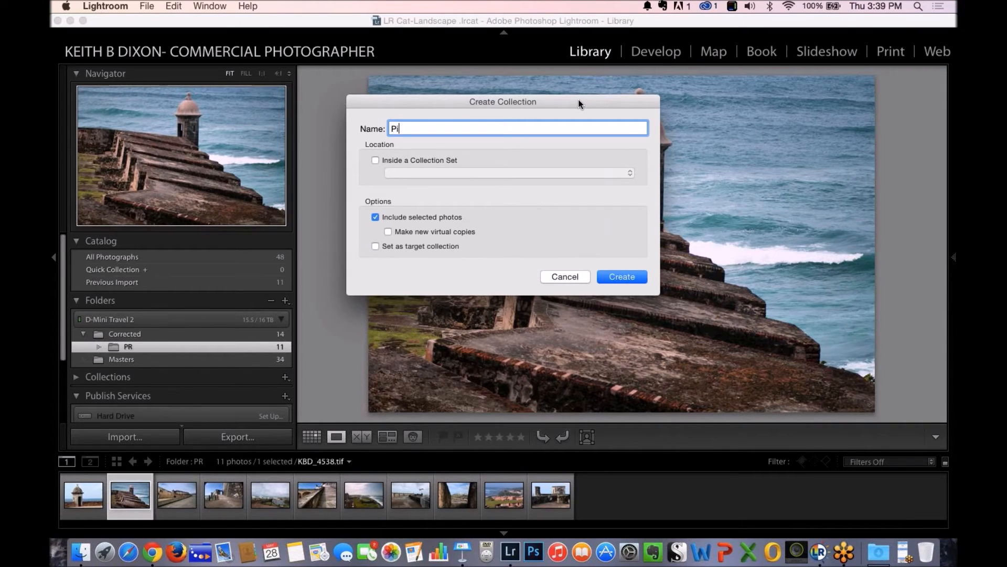
pyautogui.write('ck')
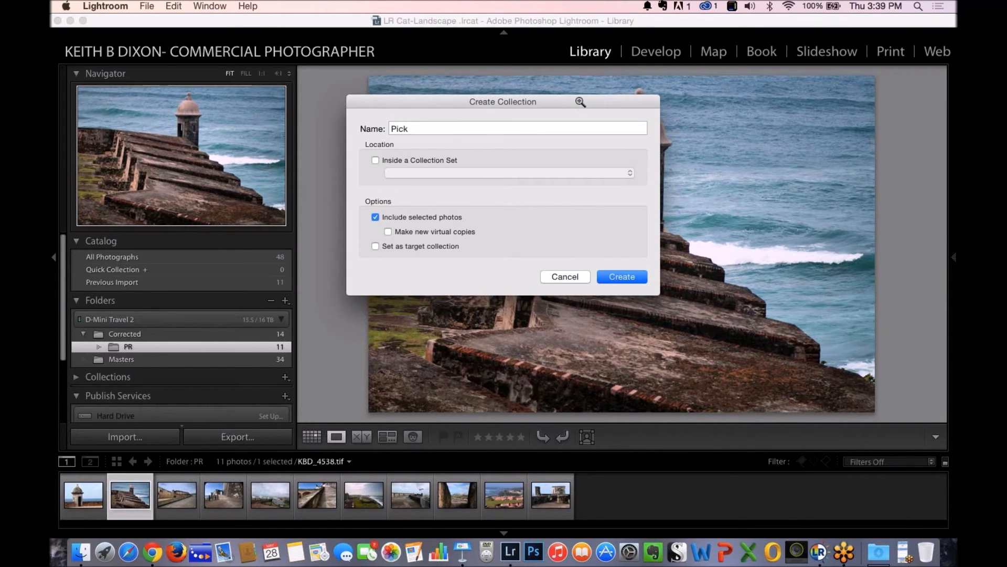
pyautogui.press('Return')
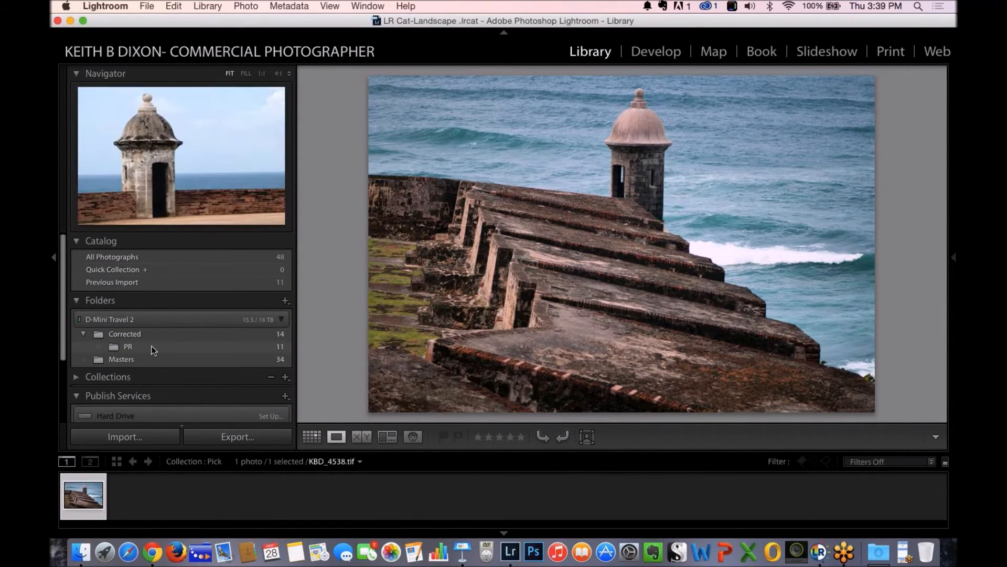
# Find the original KBD_4538.nef in the Masters folder and add it to the Pick collection
pyautogui.click(145, 358)
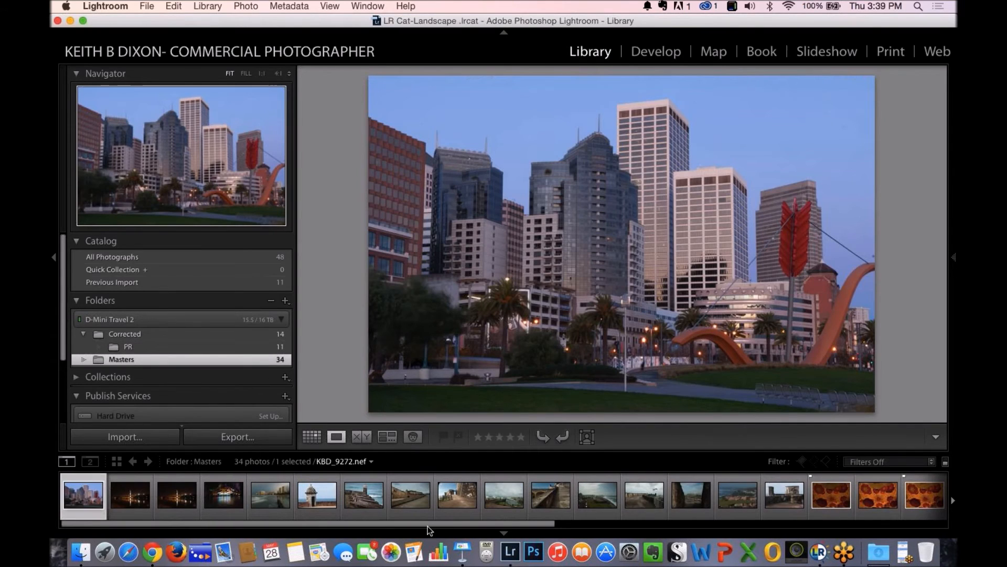
pyautogui.click(313, 493)
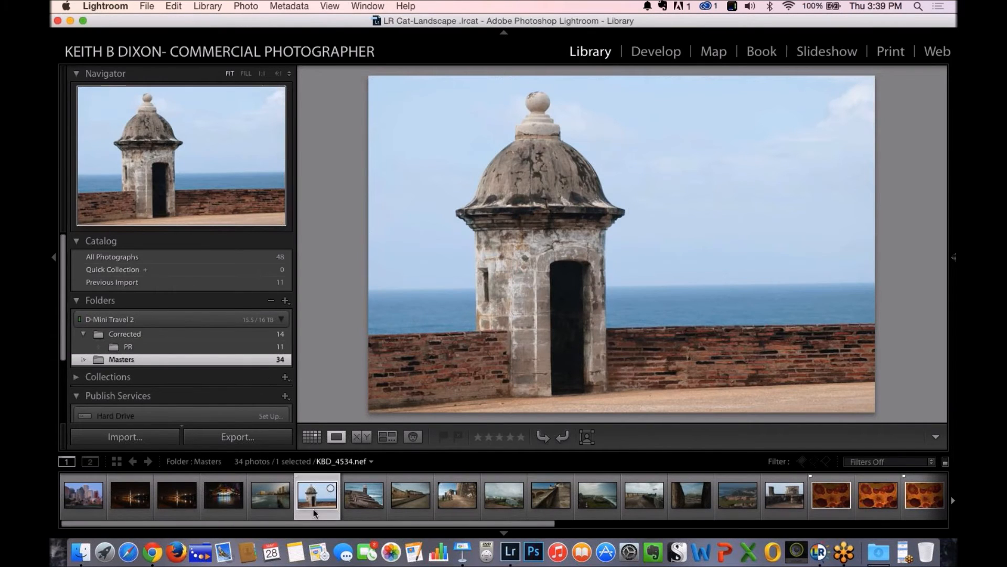
pyautogui.click(361, 495)
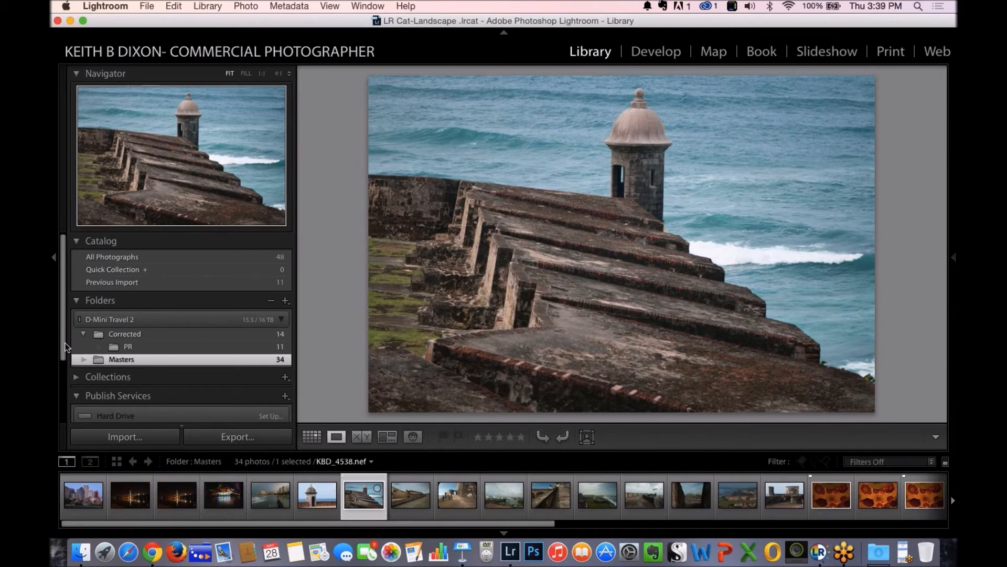
pyautogui.scroll(-3, 61, 338)
pyautogui.click(77, 326)
pyautogui.moveTo(362, 502); pyautogui.dragTo(196, 372)
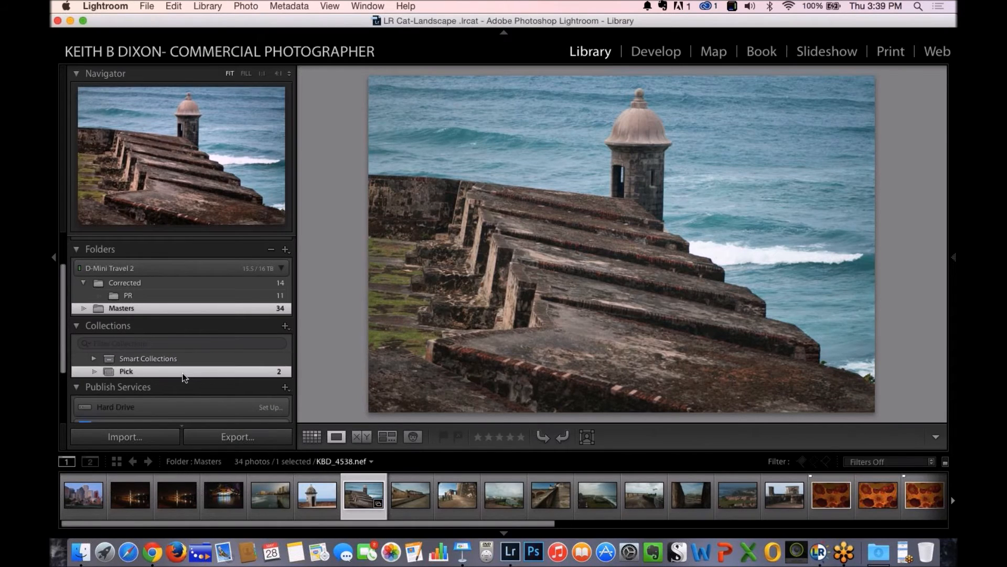
# Compare the original and corrected KBD_4538 photos from the Pick collection side by side in an enlarged Survey view
pyautogui.click(184, 374)
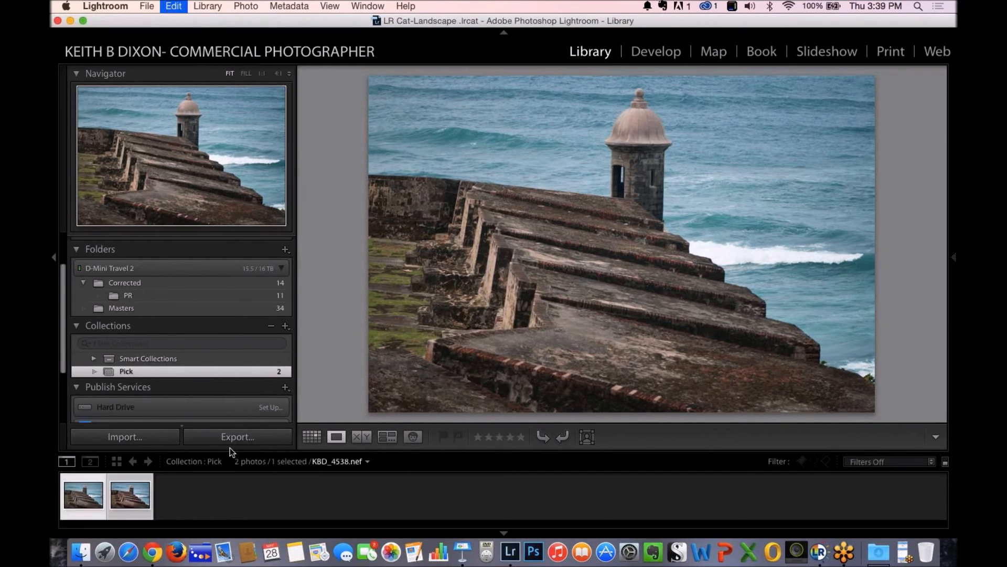
pyautogui.click(387, 437)
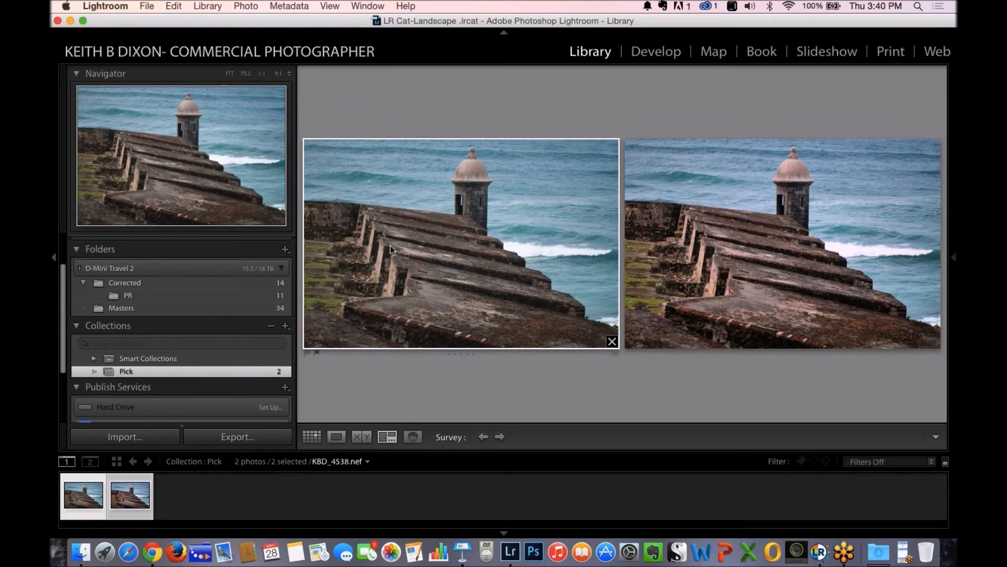
pyautogui.click(61, 260)
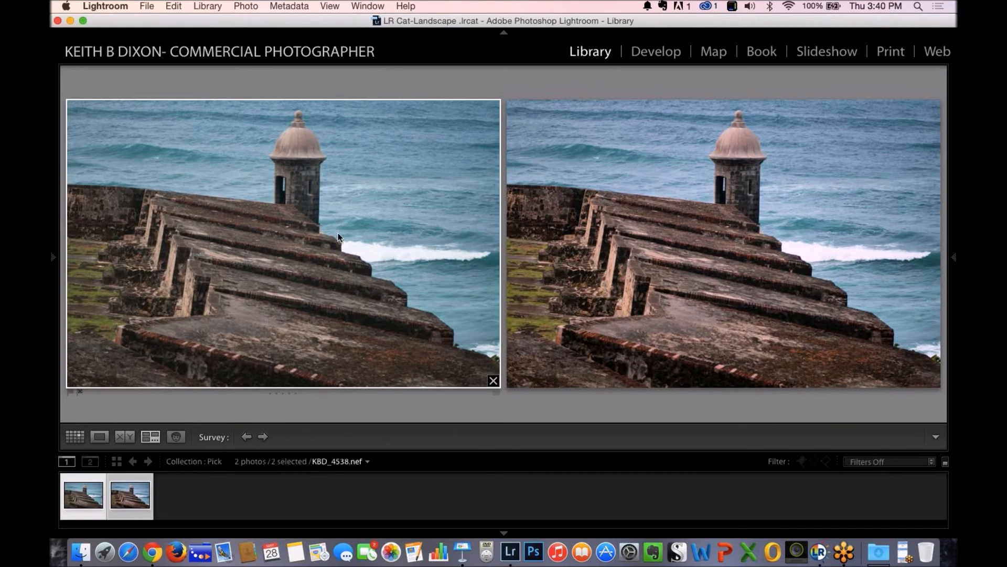
pyautogui.click(626, 275)
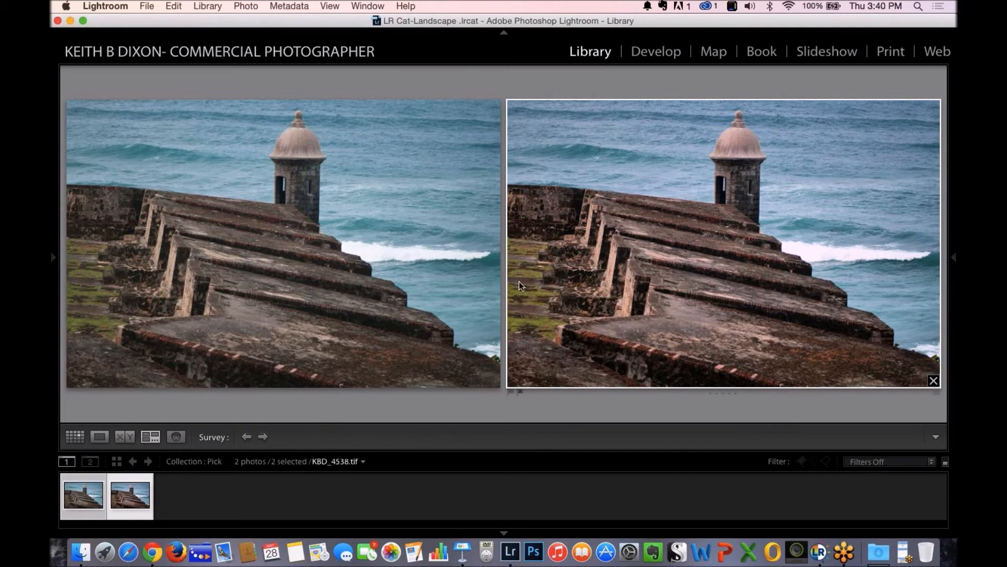
# Return to the PR folder and review the corrected photos with the interface dimmed, up to the coastline photo KBD_4570.tif
pyautogui.click(54, 259)
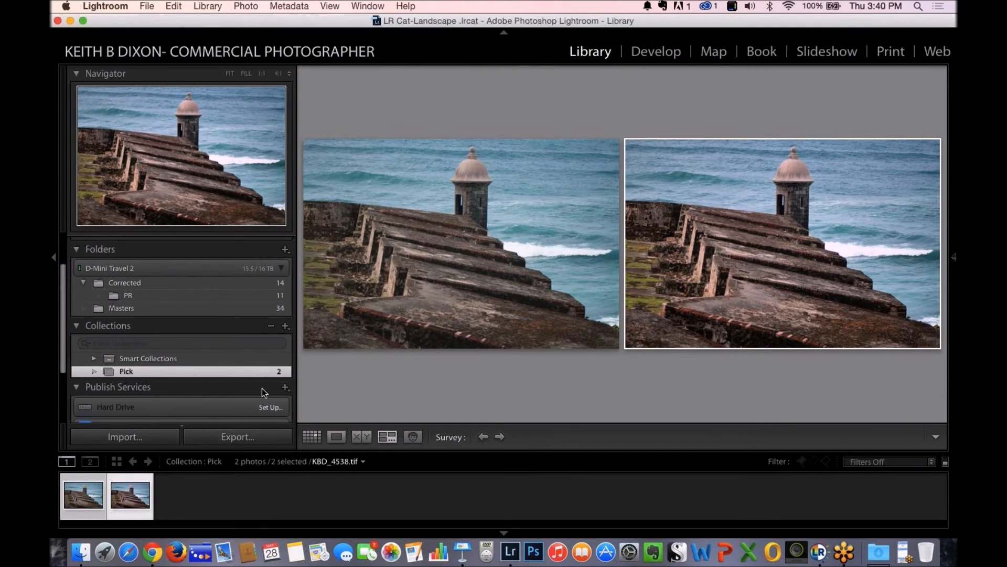
pyautogui.click(134, 295)
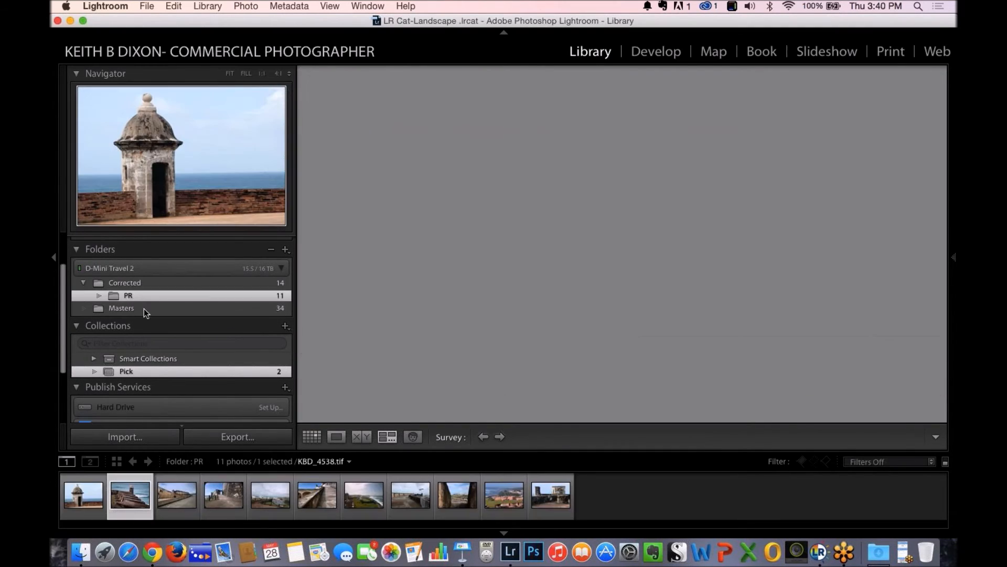
pyautogui.click(54, 259)
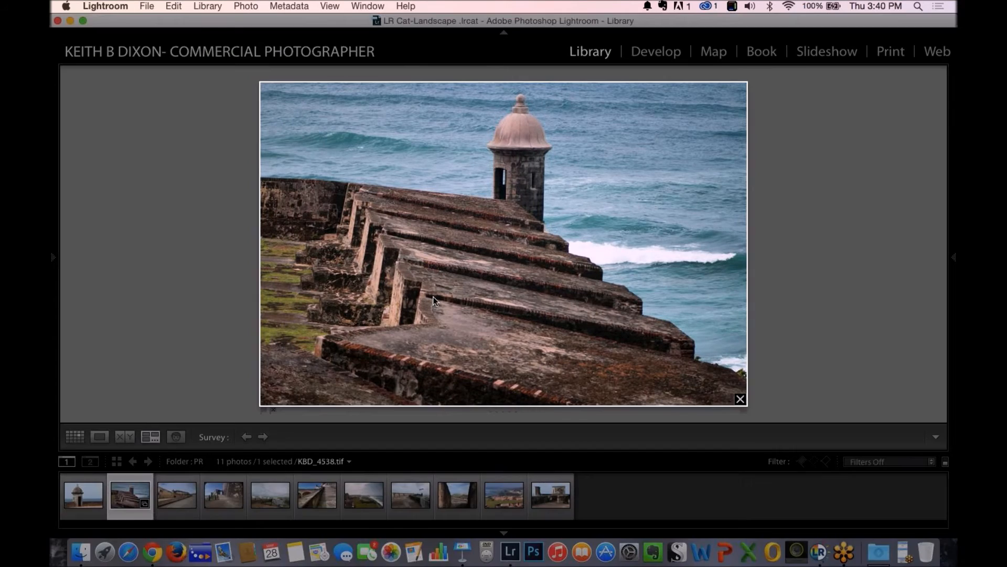
pyautogui.press('l')
pyautogui.press('Right')
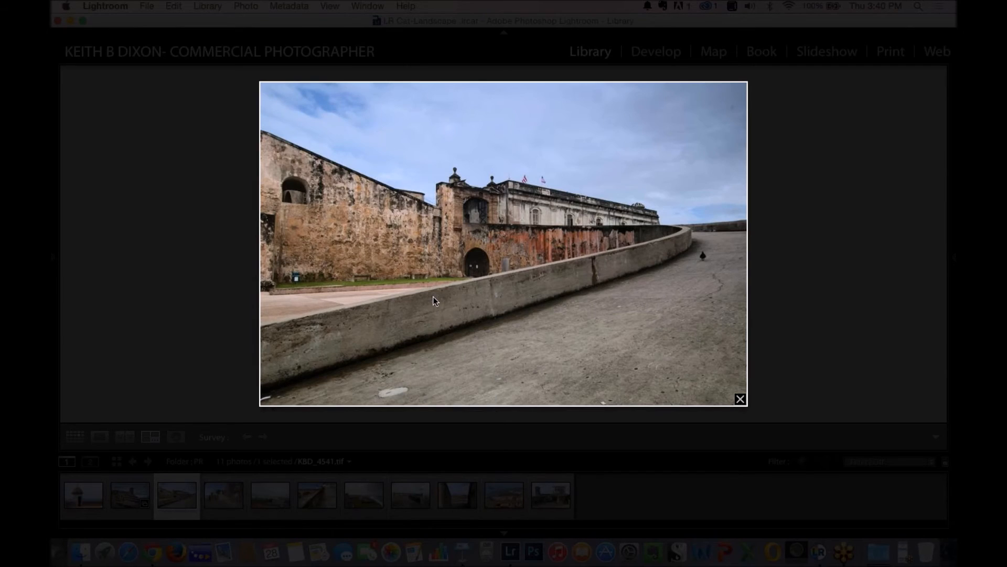
pyautogui.press('Right')
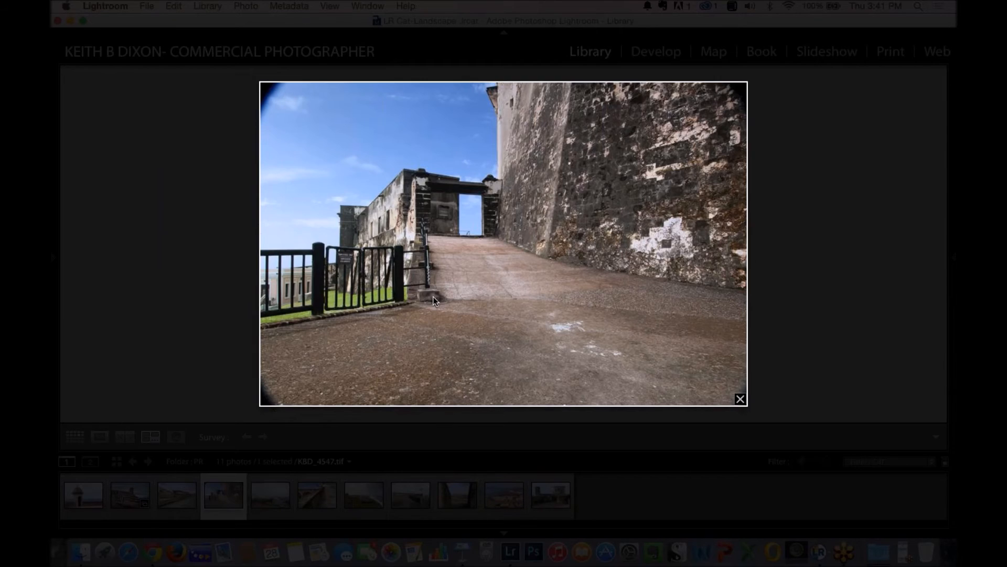
pyautogui.press('Right')
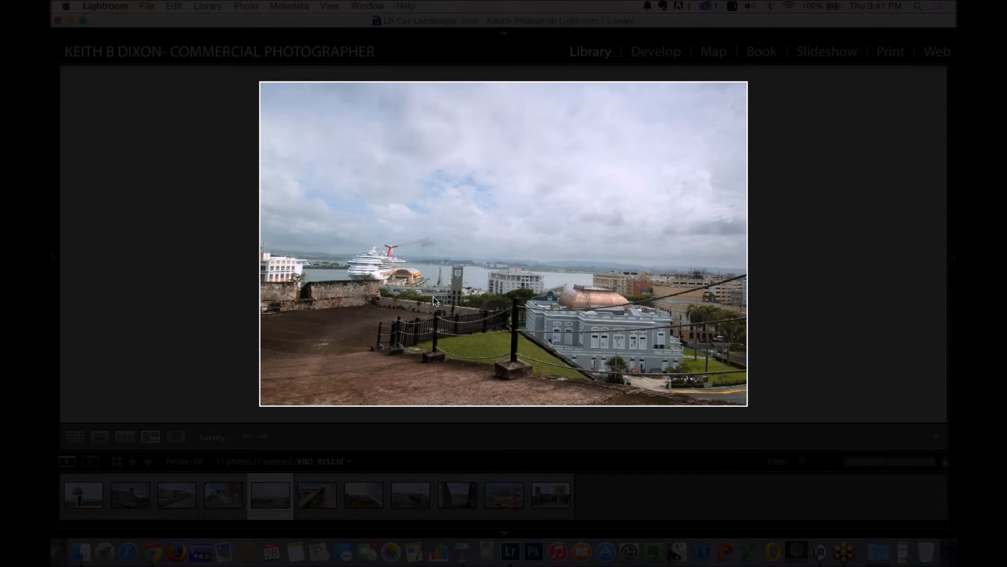
pyautogui.moveTo(433, 301)
pyautogui.press('Right')
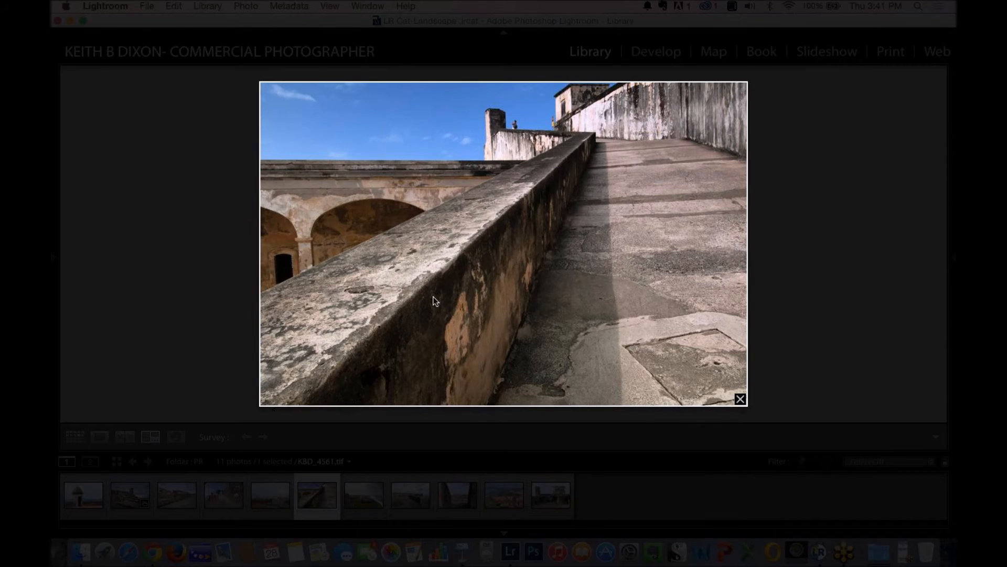
pyautogui.press('Right')
pyautogui.press('Right')
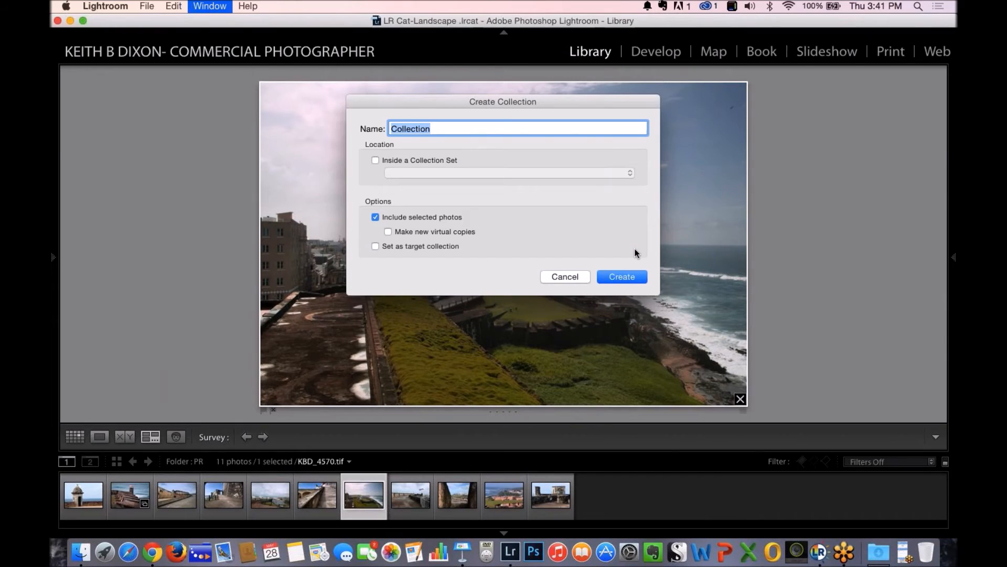
# Create a collection named Pick2 that includes KBD_4570.tif, and restore the normal interface brightness
pyautogui.write('Pick')
pyautogui.press('Right')
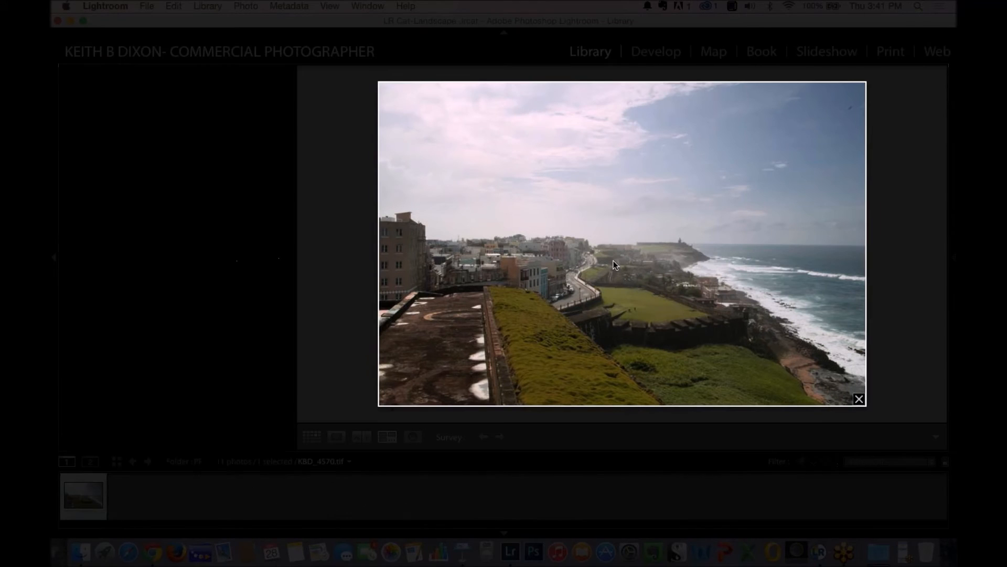
pyautogui.press('l')
pyautogui.press('l')
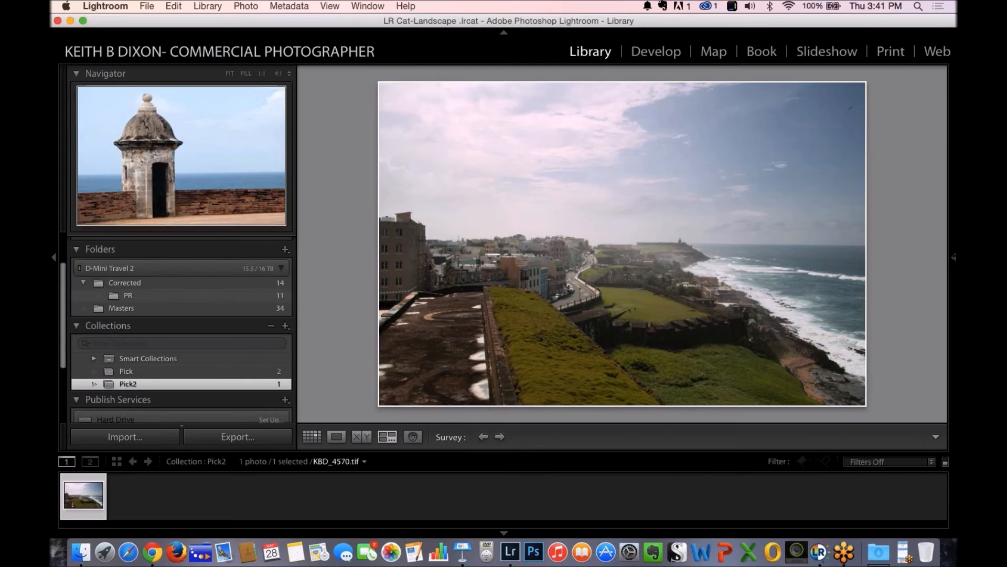
# Find the original coastline photo KBD_4570.jpg in the Masters folder and add it to the Pick2 collection
pyautogui.click(122, 308)
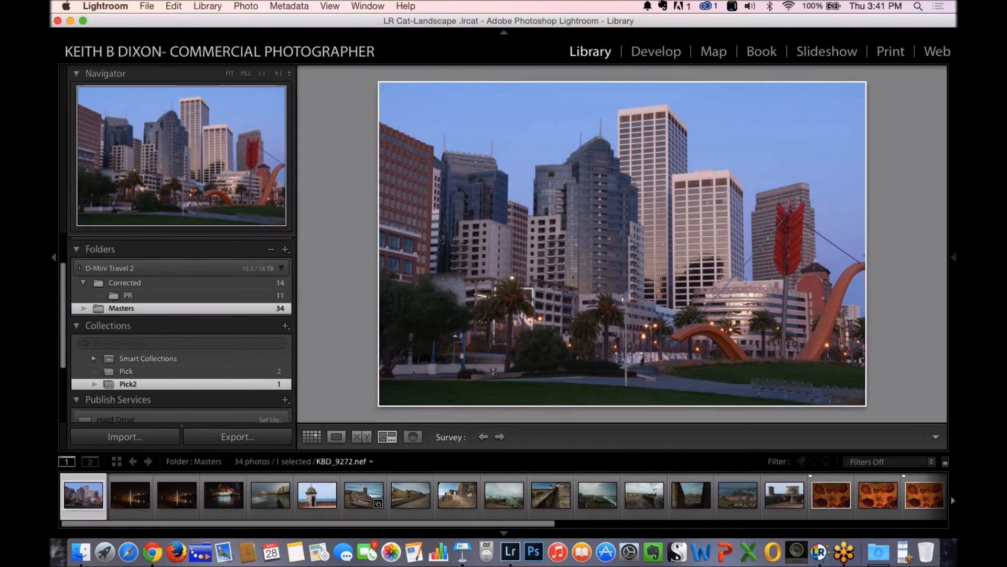
pyautogui.moveTo(486, 524); pyautogui.dragTo(517, 520)
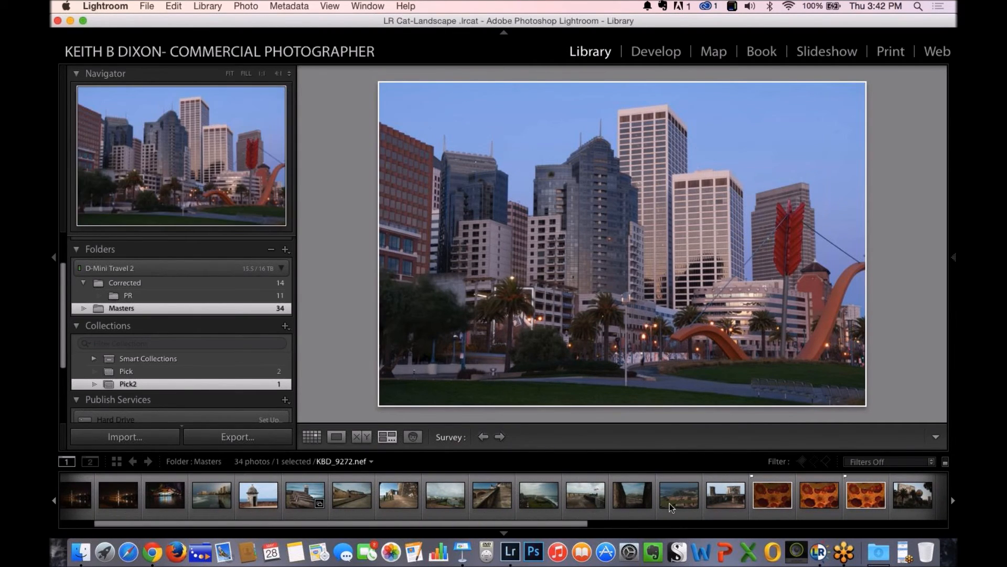
pyautogui.click(446, 486)
pyautogui.click(536, 501)
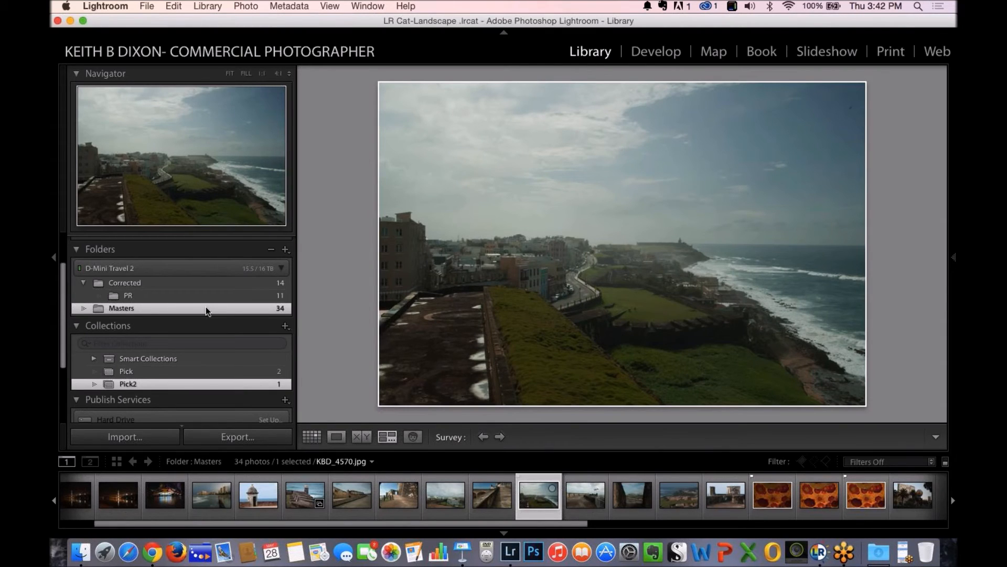
pyautogui.moveTo(541, 502); pyautogui.dragTo(229, 382)
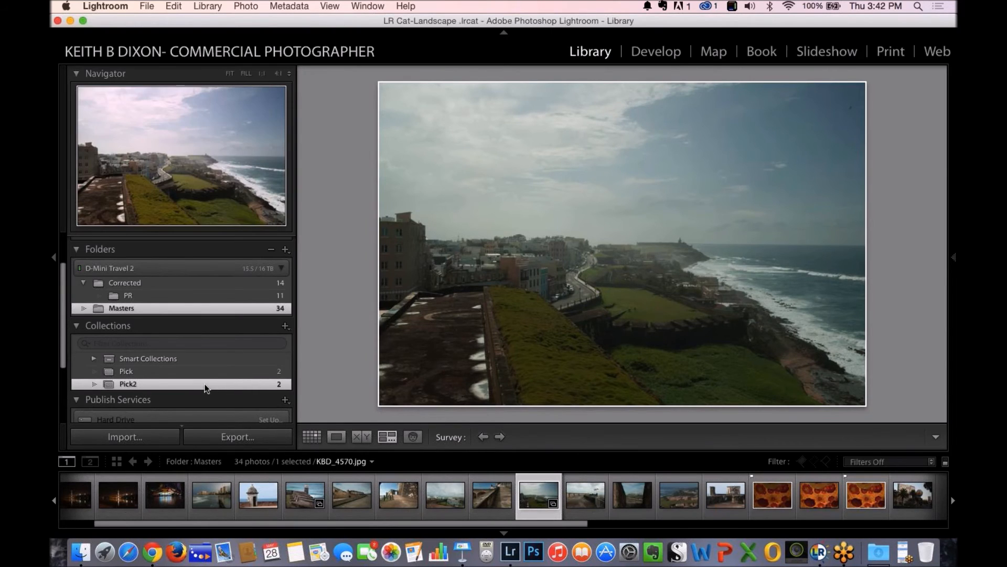
# Compare the original and corrected coastline photos from the Pick2 collection side by side in an enlarged Survey view
pyautogui.click(128, 295)
pyautogui.click(169, 382)
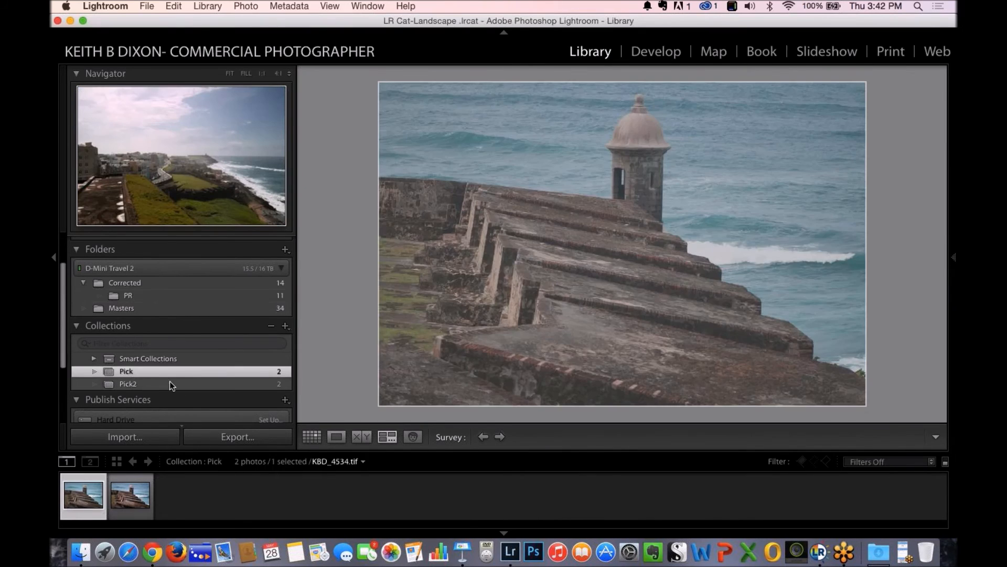
pyautogui.click(181, 497)
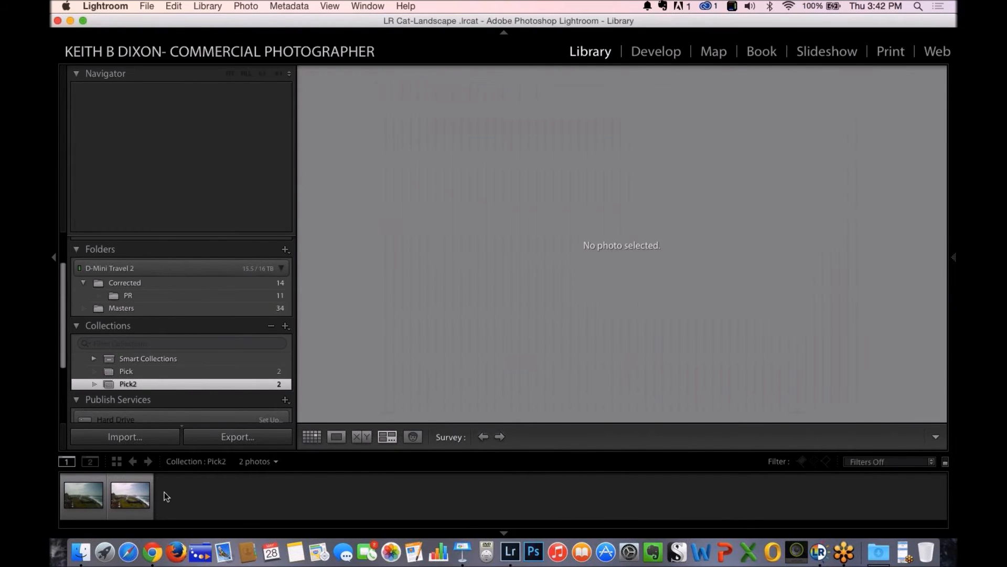
pyautogui.press('super+a')
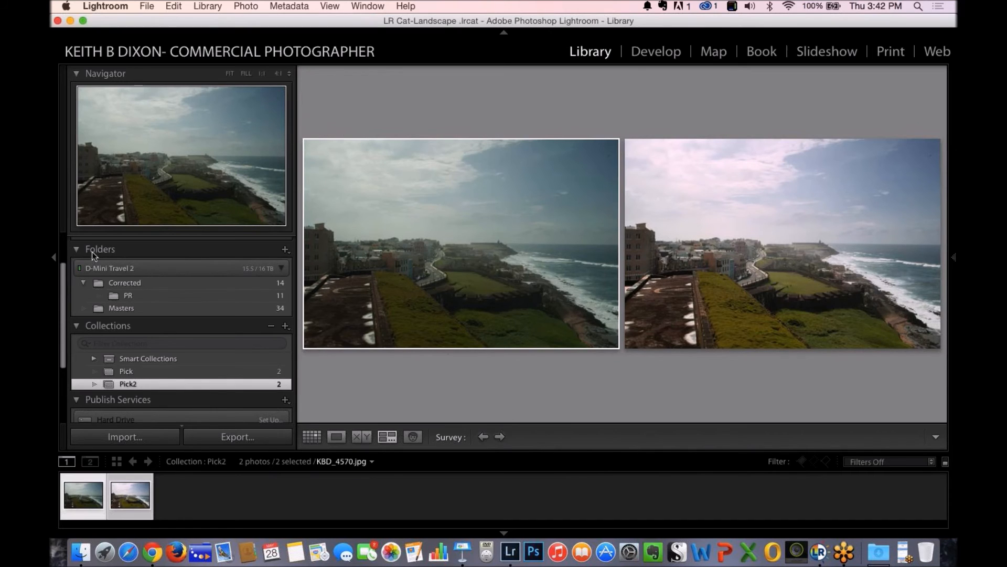
pyautogui.click(53, 259)
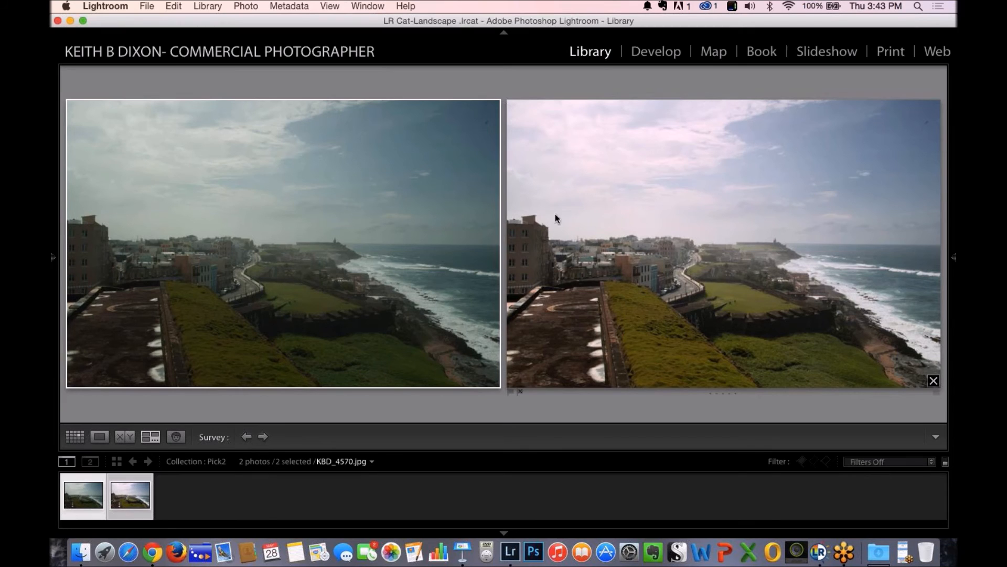
# Open the corrected KBD_4570.tif in the Develop module and lower its Highlights to -100
pyautogui.click(954, 258)
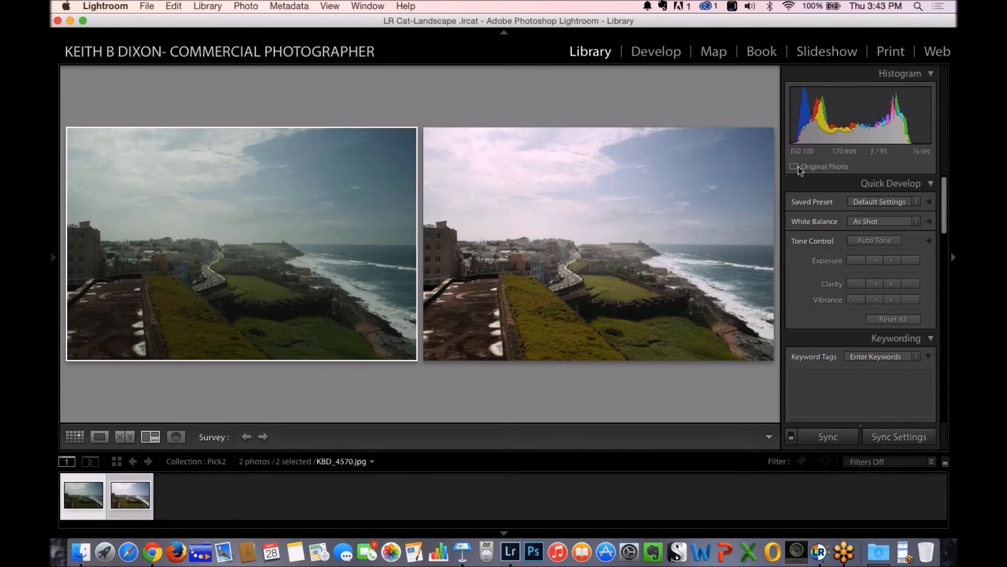
pyautogui.press('d')
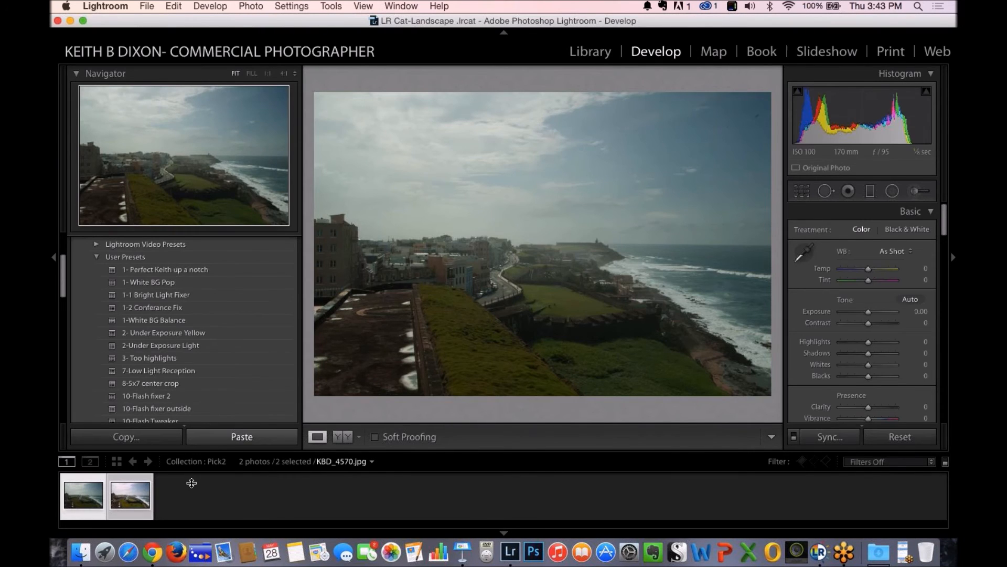
pyautogui.moveTo(861, 336); pyautogui.dragTo(798, 341)
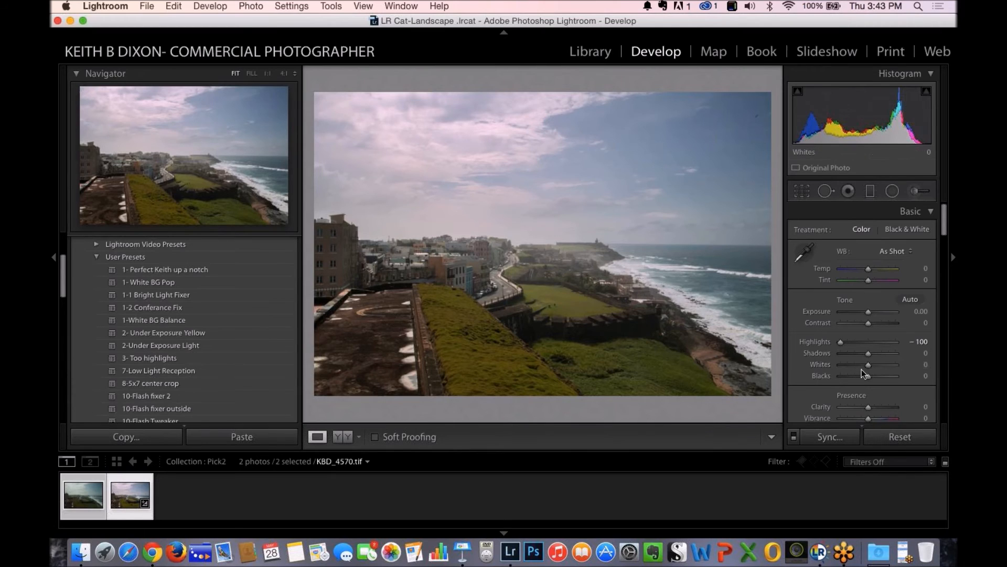
# Adjust the coastline photo's tone: Whites -62, Clarity +47, Contrast +16 and Exposure +0.05
pyautogui.moveTo(869, 365)
pyautogui.mouseDown()
pyautogui.moveTo(817, 359)
pyautogui.moveTo(851, 365)
pyautogui.mouseUp()
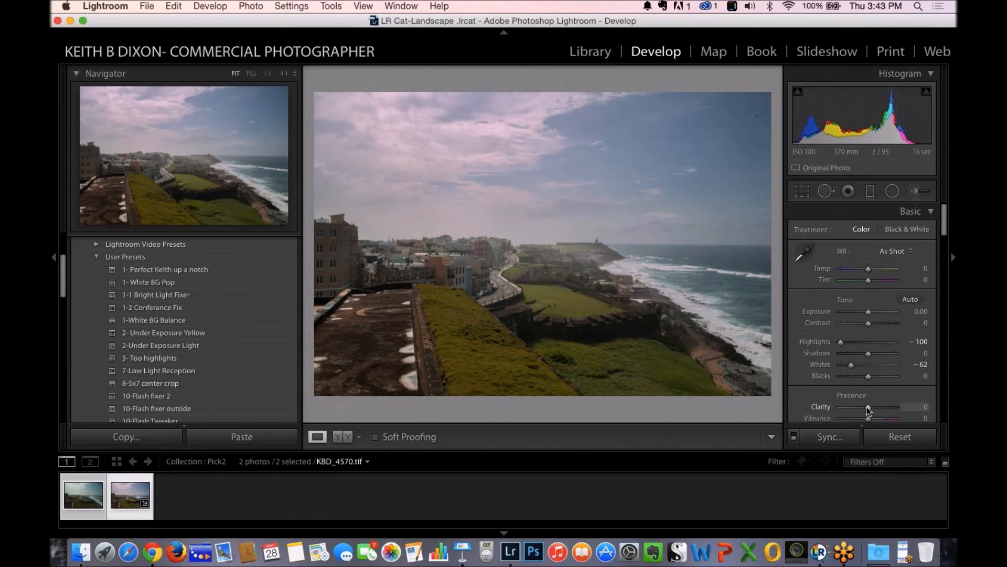
pyautogui.moveTo(880, 412)
pyautogui.mouseDown()
pyautogui.moveTo(871, 411)
pyautogui.moveTo(898, 420)
pyautogui.moveTo(855, 410)
pyautogui.moveTo(888, 416)
pyautogui.moveTo(880, 415)
pyautogui.mouseUp()
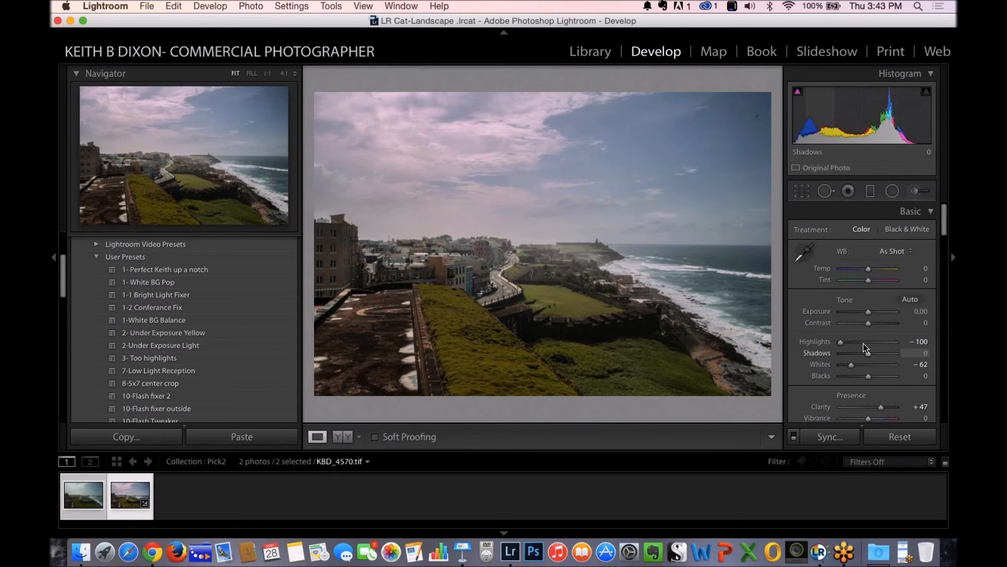
pyautogui.moveTo(869, 322); pyautogui.dragTo(880, 323)
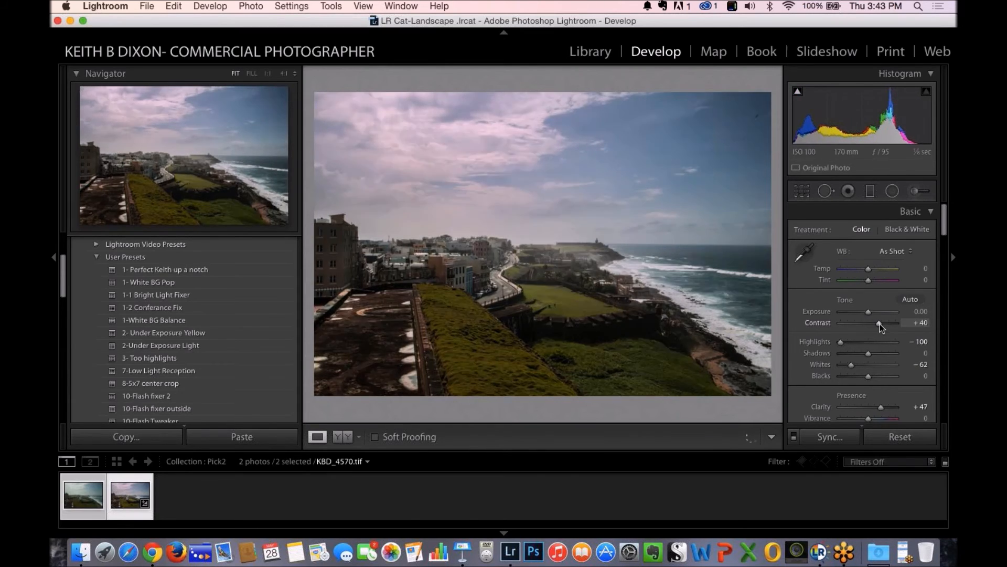
pyautogui.doubleClick(886, 325)
pyautogui.moveTo(857, 325)
pyautogui.mouseDown()
pyautogui.moveTo(874, 328)
pyautogui.moveTo(861, 311)
pyautogui.mouseUp()
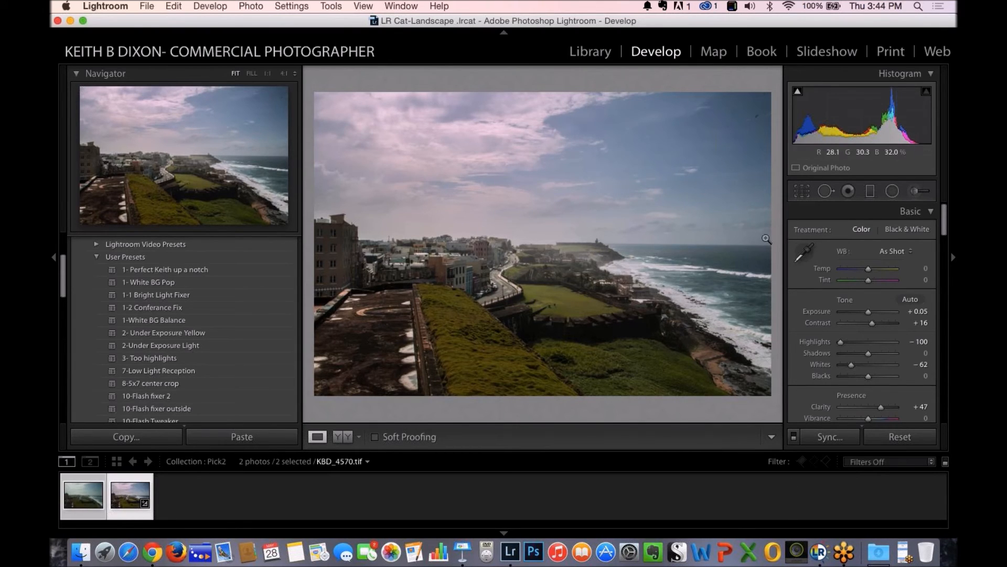
# Activate Spot Removal in Heal mode and turn on Visualize Spots for the coastline photo
pyautogui.click(824, 192)
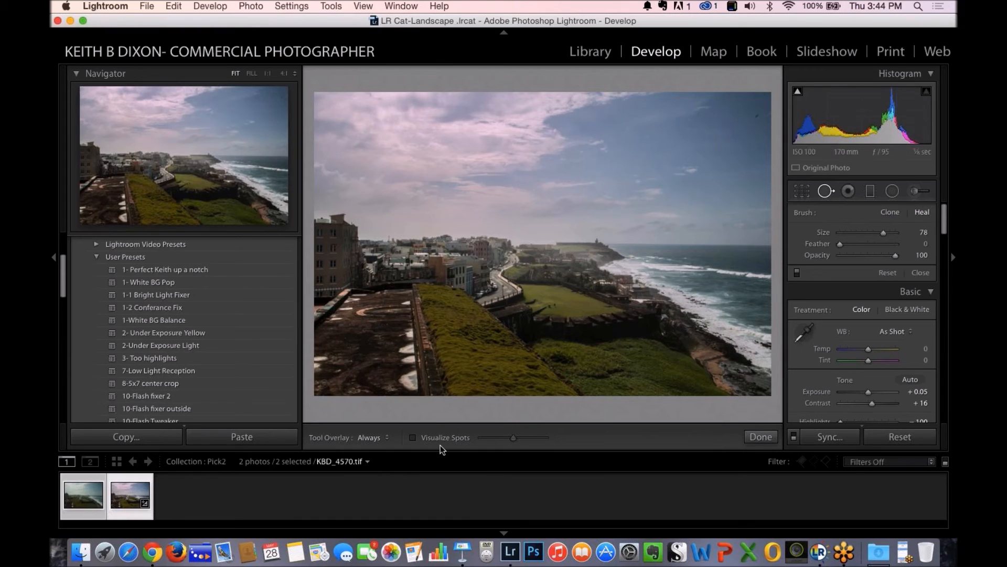
pyautogui.click(414, 437)
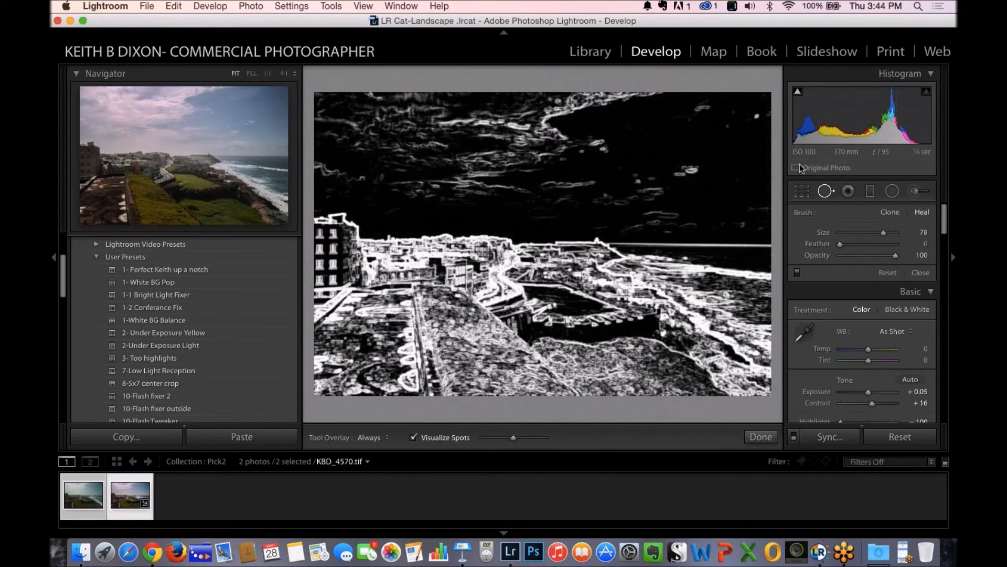
pyautogui.click(756, 117)
pyautogui.moveTo(884, 233); pyautogui.dragTo(863, 234)
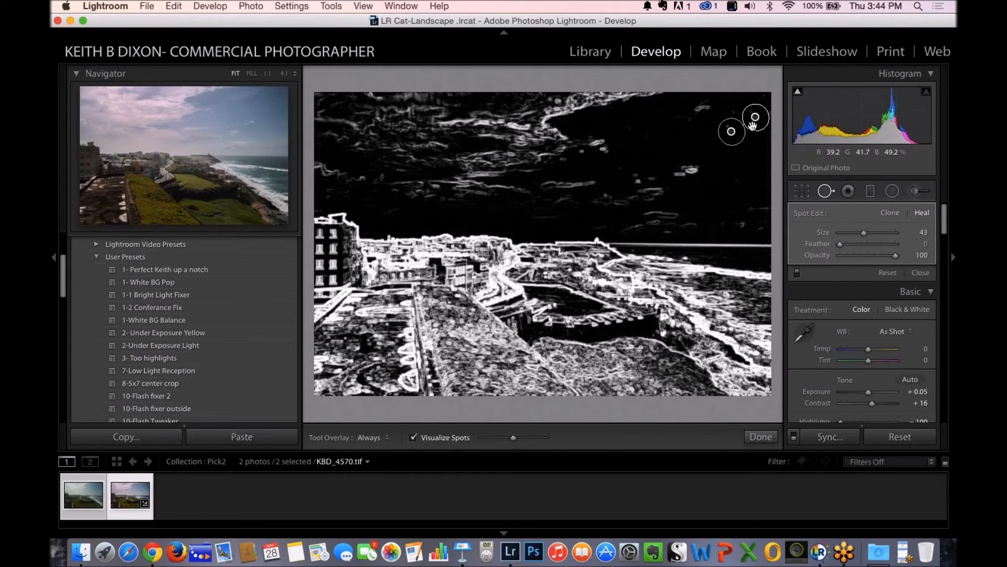
pyautogui.press('Delete')
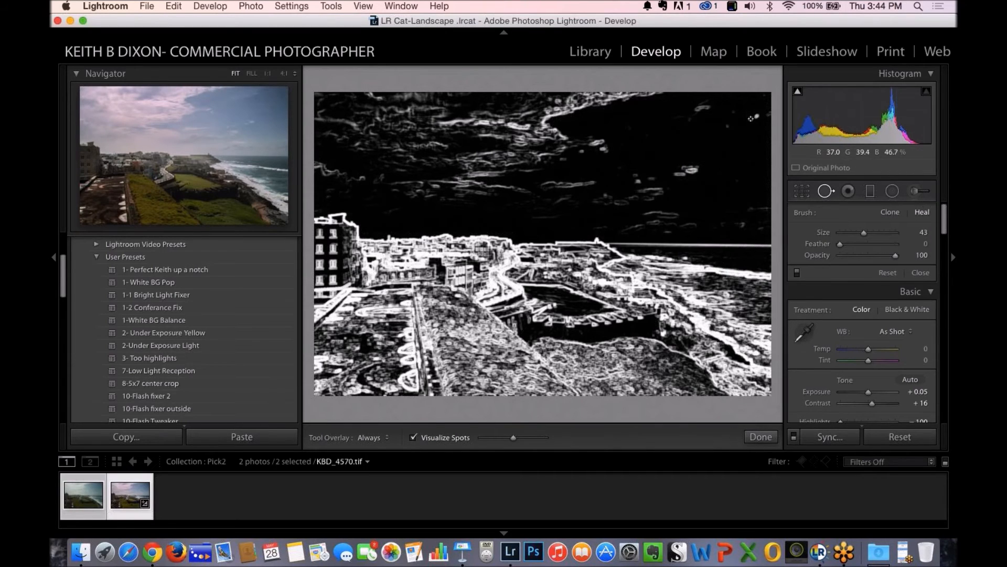
# Heal the dust spots across the upper sky with a brush size of 67 and finish spot removal
pyautogui.moveTo(864, 232); pyautogui.dragTo(878, 234)
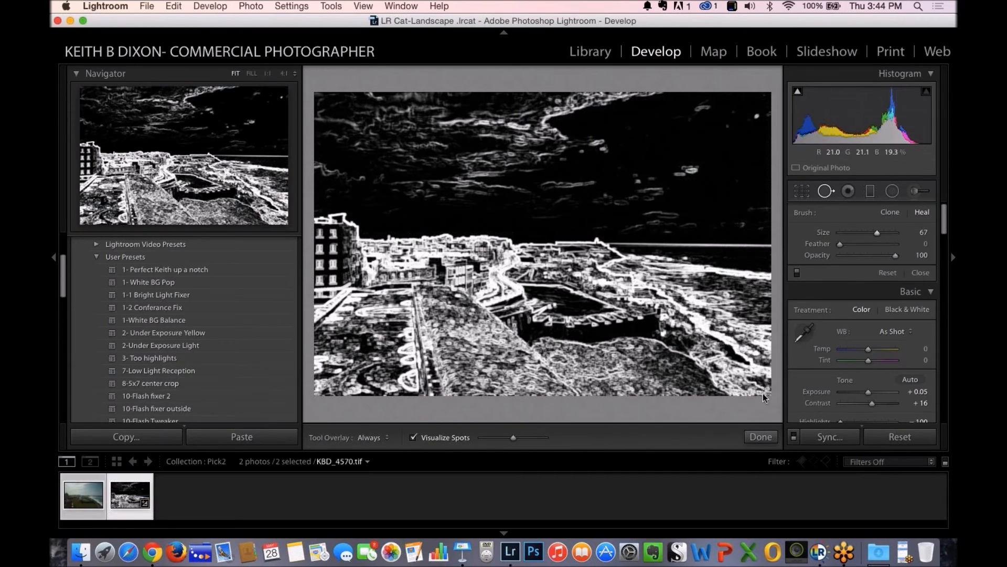
pyautogui.click(754, 117)
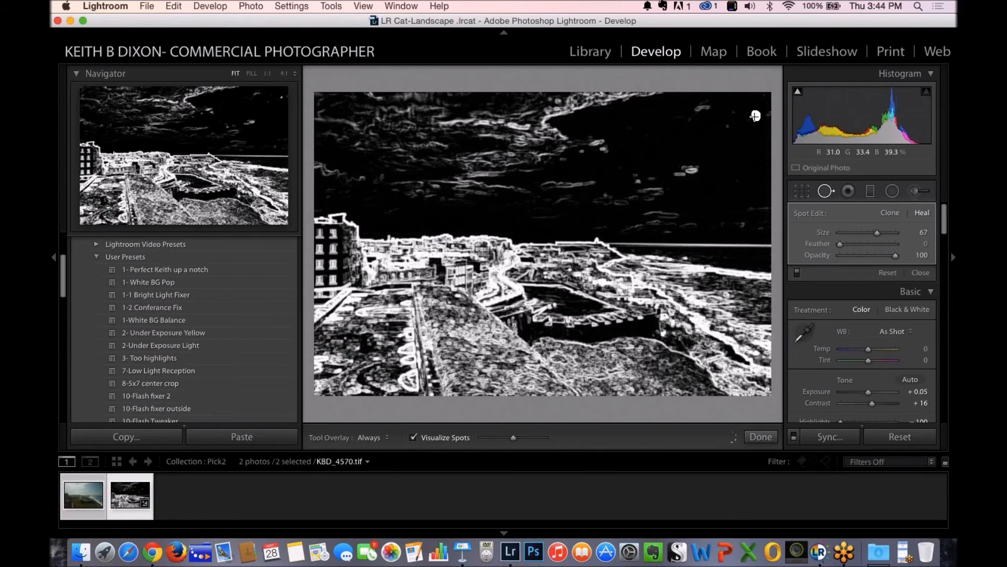
pyautogui.click(729, 128)
pyautogui.click(735, 180)
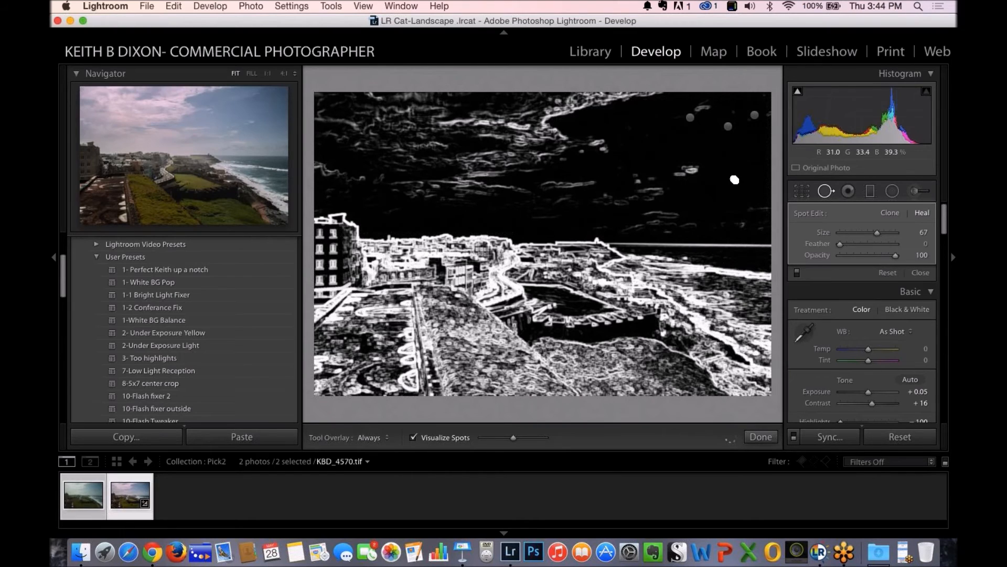
pyautogui.click(618, 169)
pyautogui.click(734, 110)
pyautogui.click(763, 95)
pyautogui.click(768, 114)
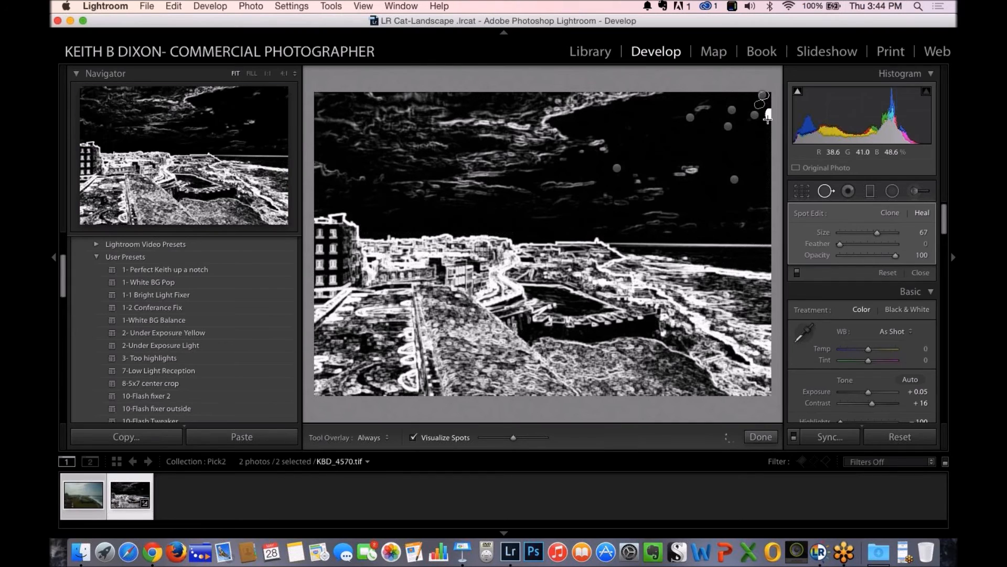
pyautogui.click(760, 436)
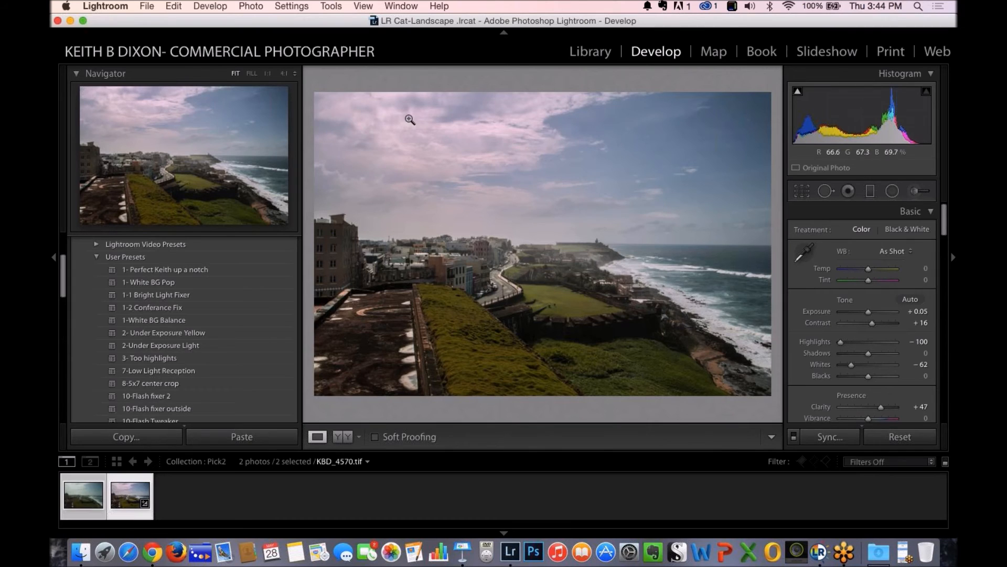
# Examine the coastline photo at 1:1 for noise and softness, from the sky over the buildings to the shoreline
pyautogui.click(268, 74)
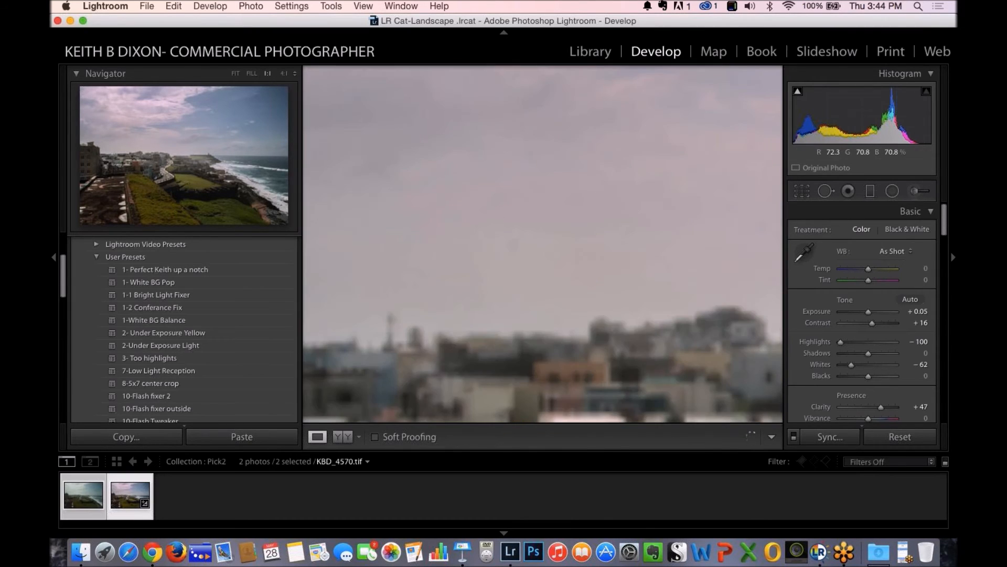
pyautogui.moveTo(680, 256); pyautogui.dragTo(452, 222)
pyautogui.moveTo(660, 284); pyautogui.dragTo(517, 148)
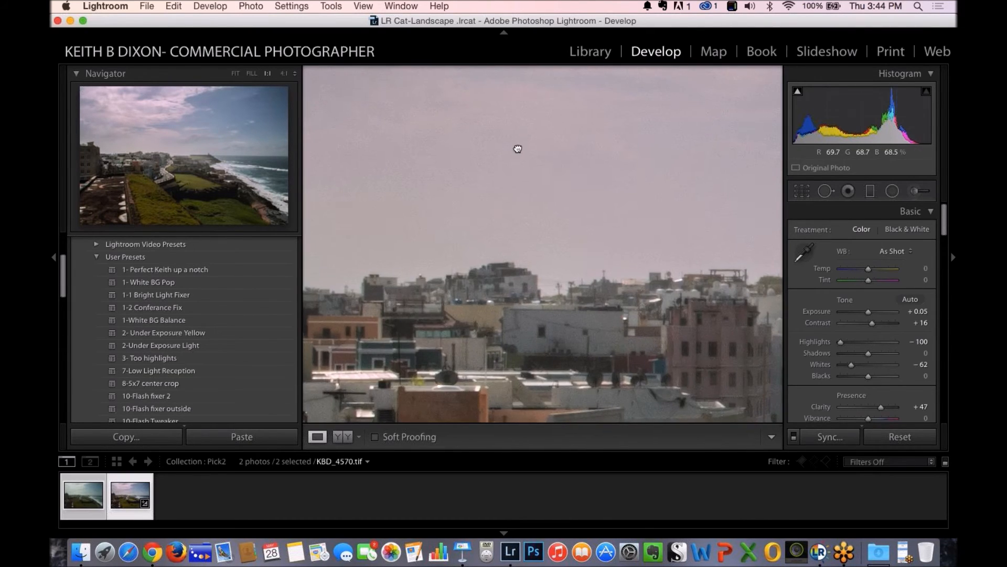
pyautogui.moveTo(673, 234); pyautogui.dragTo(477, 209)
pyautogui.moveTo(661, 289); pyautogui.dragTo(571, 252)
pyautogui.moveTo(660, 288); pyautogui.dragTo(494, 219)
pyautogui.moveTo(609, 241); pyautogui.dragTo(434, 225)
pyautogui.moveTo(659, 281); pyautogui.dragTo(490, 293)
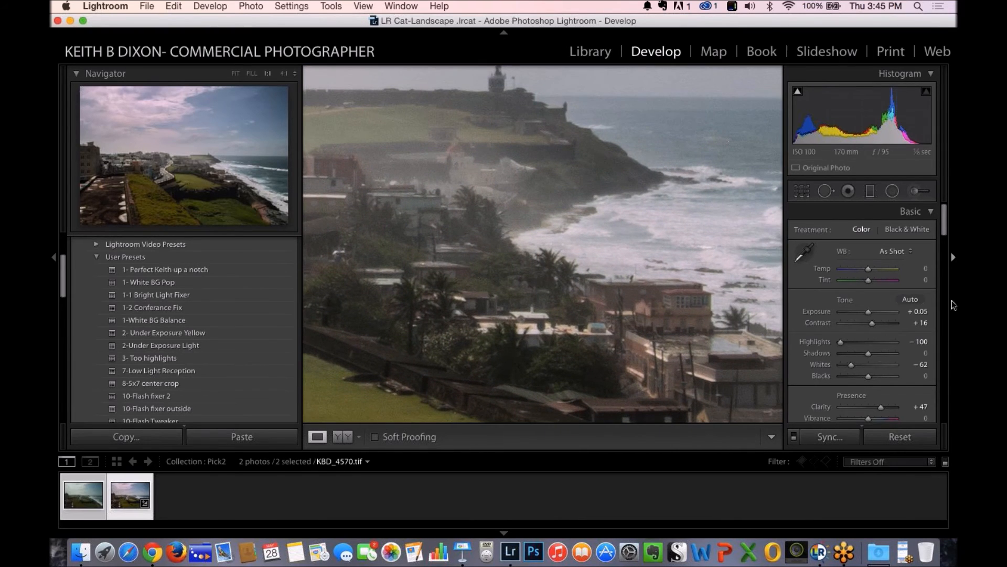
# Set the Luminance noise reduction to 31 and return the photo to the fitted view
pyautogui.moveTo(946, 226); pyautogui.dragTo(934, 295)
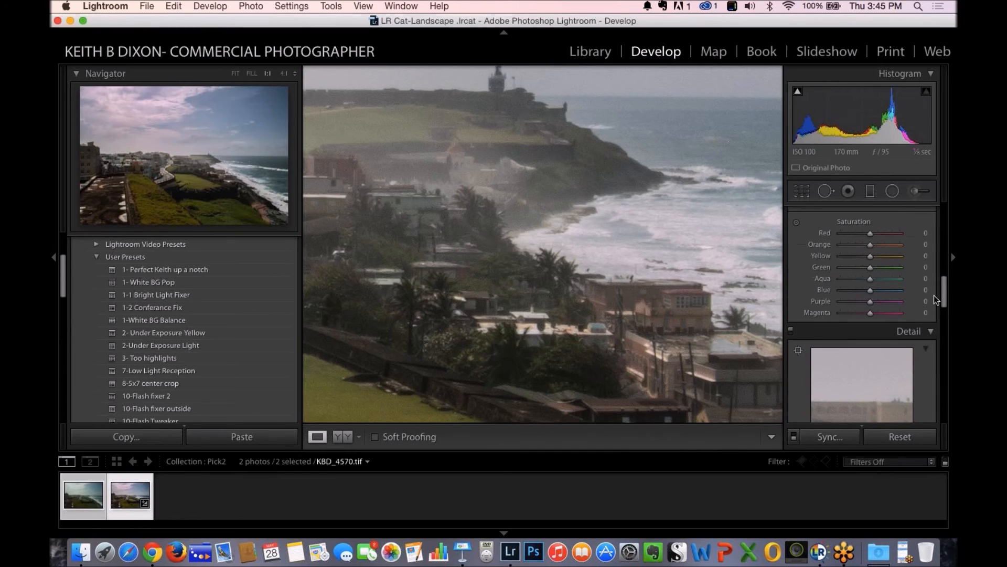
pyautogui.moveTo(934, 295)
pyautogui.mouseDown()
pyautogui.moveTo(940, 319)
pyautogui.moveTo(939, 309)
pyautogui.mouseUp()
pyautogui.moveTo(844, 388); pyautogui.dragTo(868, 389)
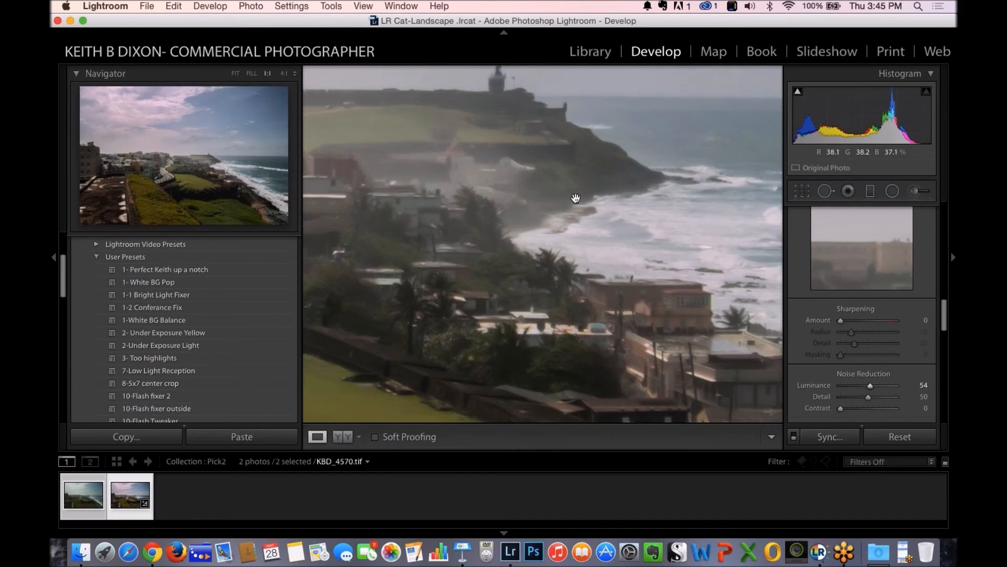
pyautogui.moveTo(873, 386); pyautogui.dragTo(847, 389)
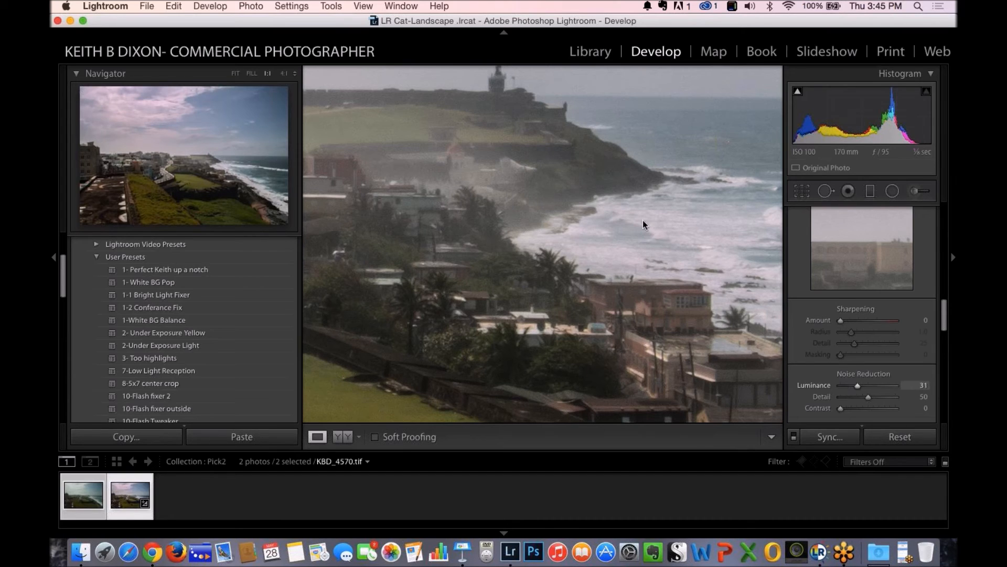
pyautogui.click(619, 204)
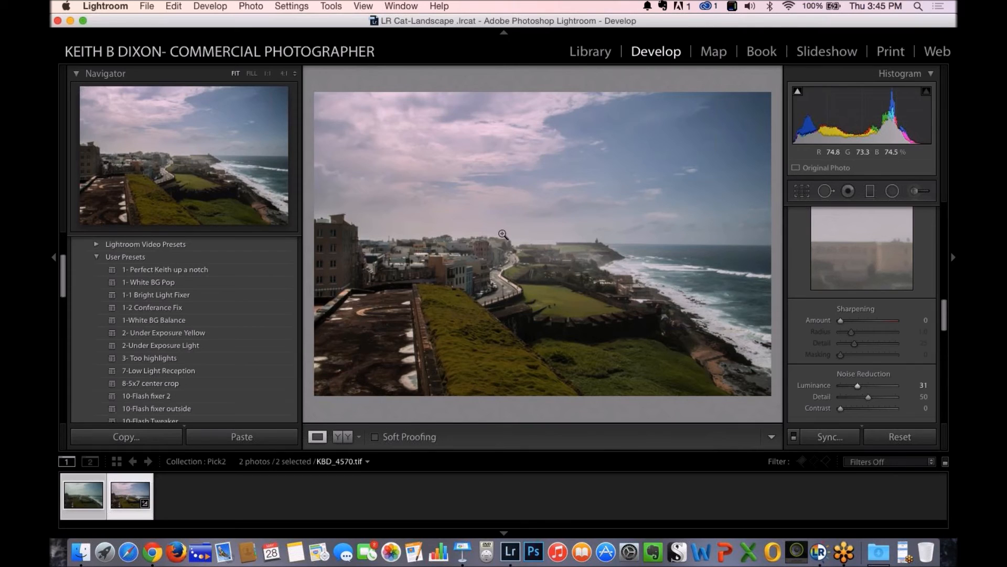
# Crop the coastline photo to a smaller 5 x 7 frame that trims much of the sky and the sea side, and apply it
pyautogui.click(802, 191)
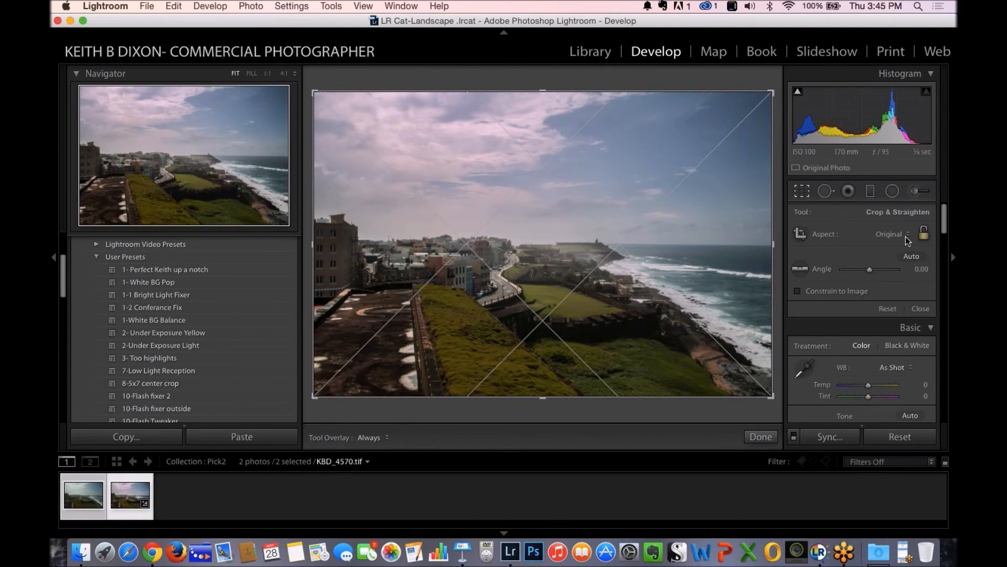
pyautogui.click(906, 234)
pyautogui.click(816, 285)
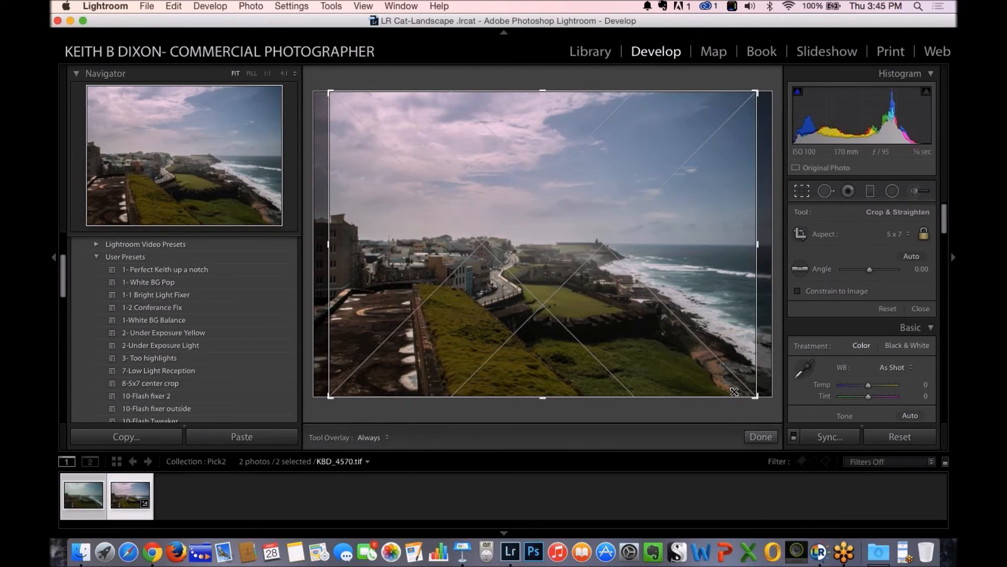
pyautogui.moveTo(756, 396); pyautogui.dragTo(714, 363)
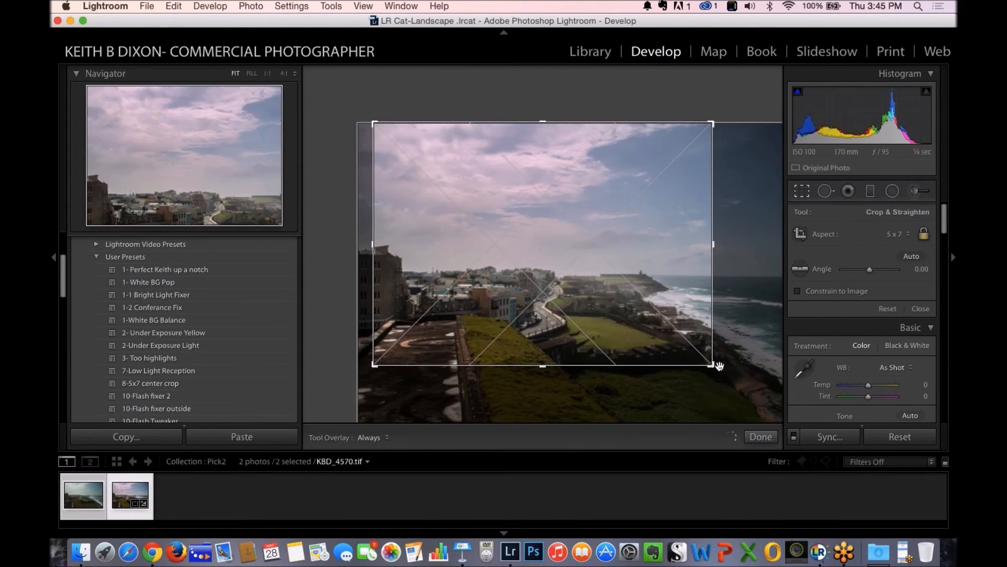
pyautogui.moveTo(546, 257); pyautogui.dragTo(594, 164)
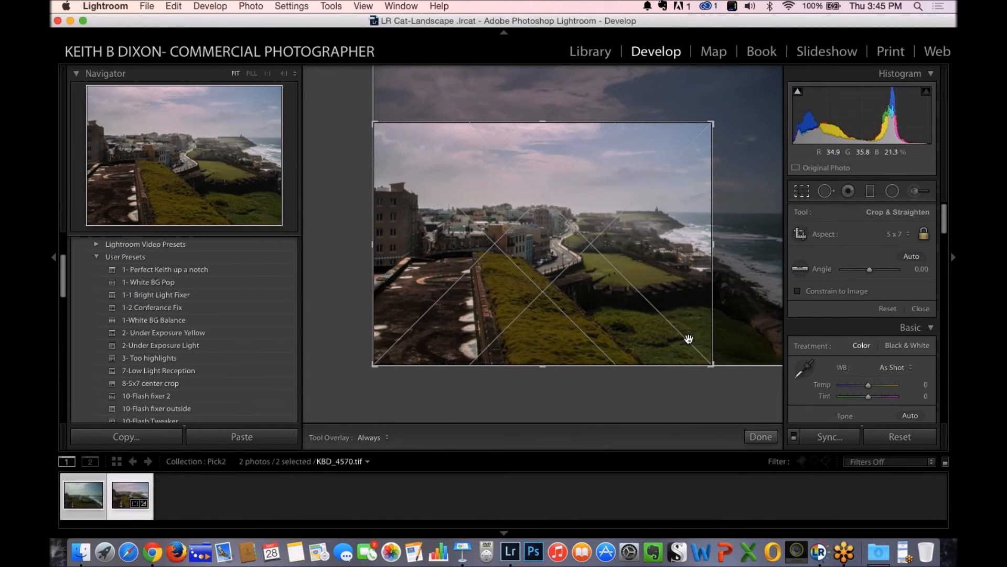
pyautogui.press('Return')
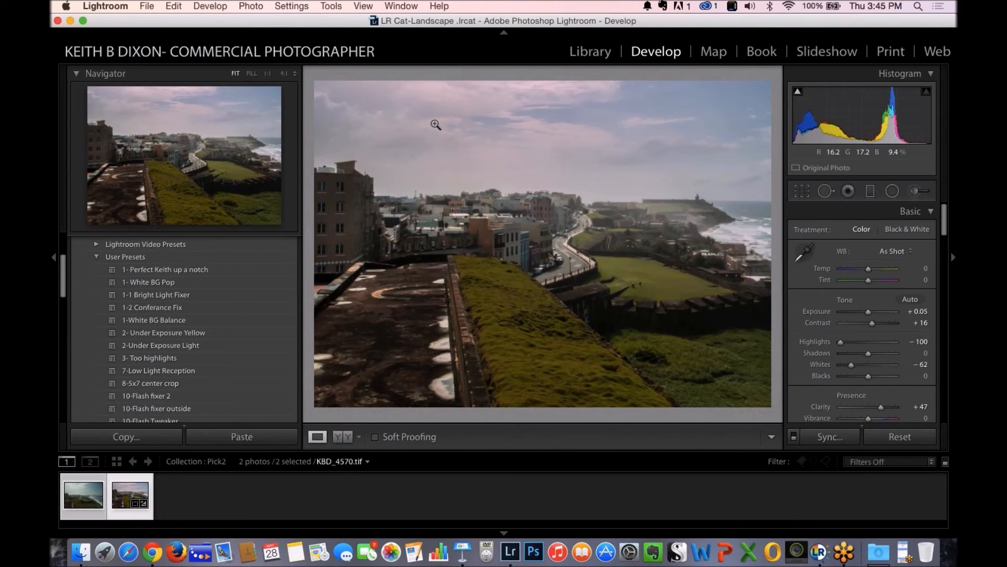
# Compare the original coastline photo with the cropped, corrected version side by side in the Library's Survey view
pyautogui.click(590, 51)
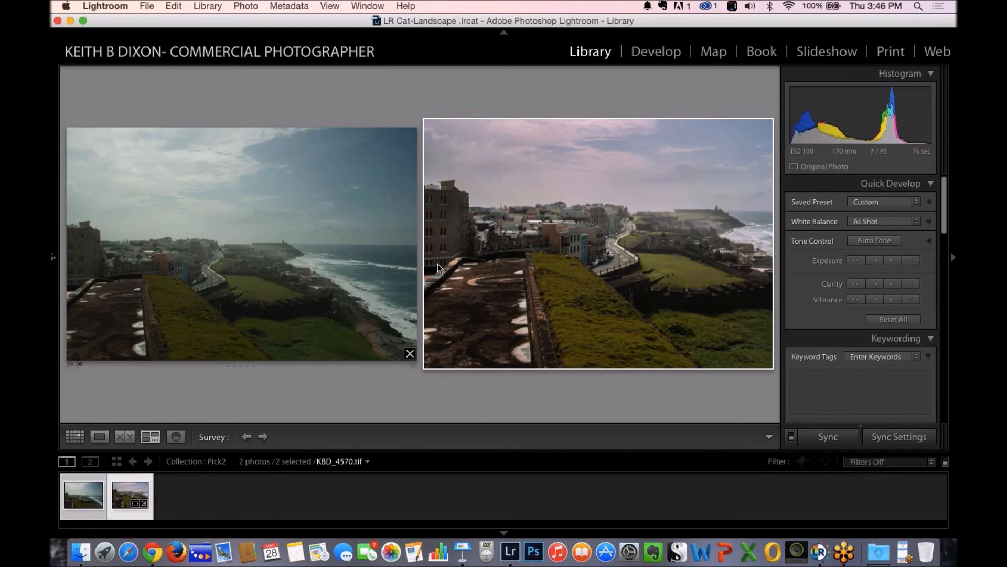
pyautogui.click(651, 54)
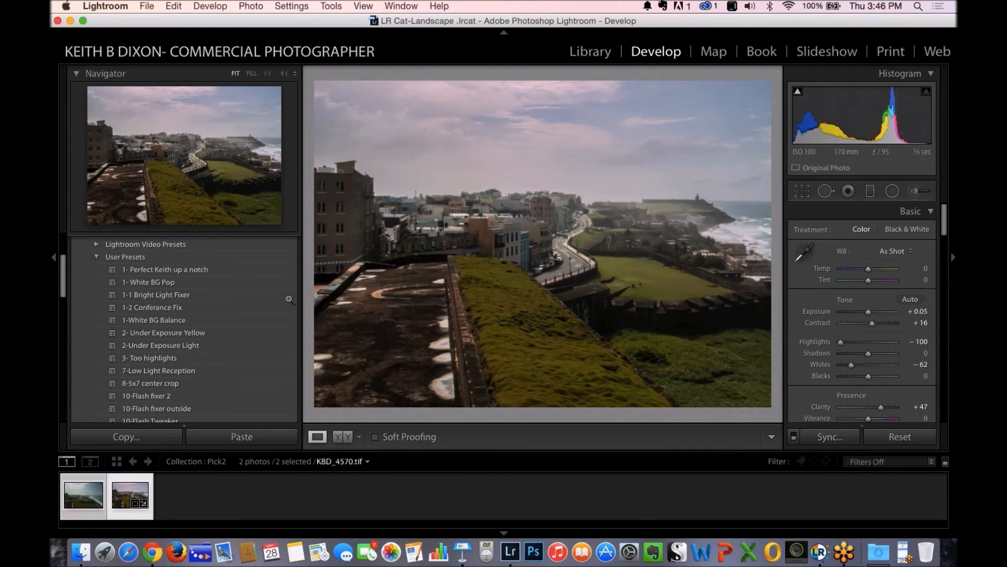
pyautogui.click(53, 257)
pyautogui.click(53, 257)
pyautogui.click(590, 51)
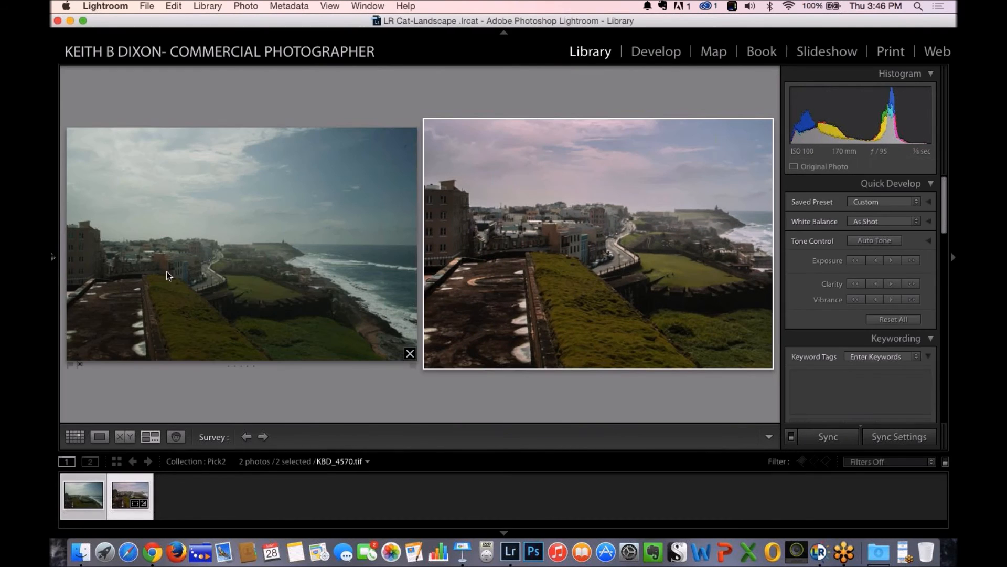
# Show the Masters folder and select the night freeway photo _KBD2576-Edit.tif
pyautogui.click(53, 257)
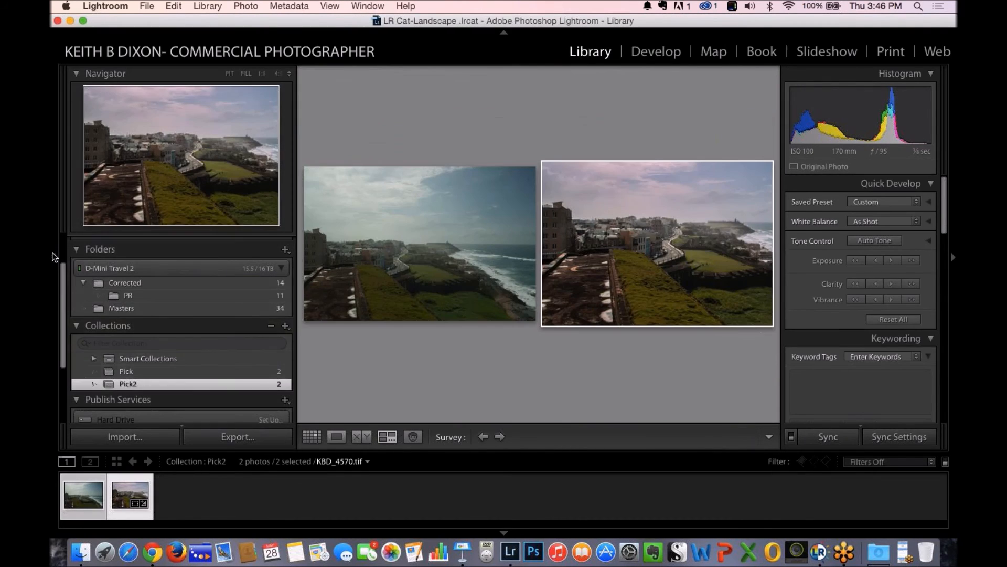
pyautogui.click(141, 307)
pyautogui.moveTo(568, 523); pyautogui.dragTo(901, 556)
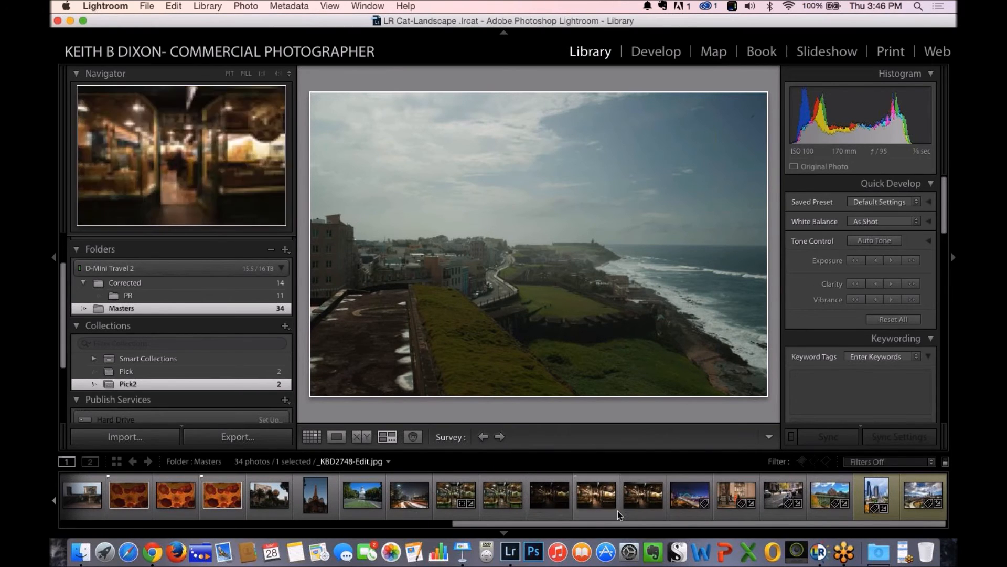
pyautogui.moveTo(837, 524); pyautogui.dragTo(814, 529)
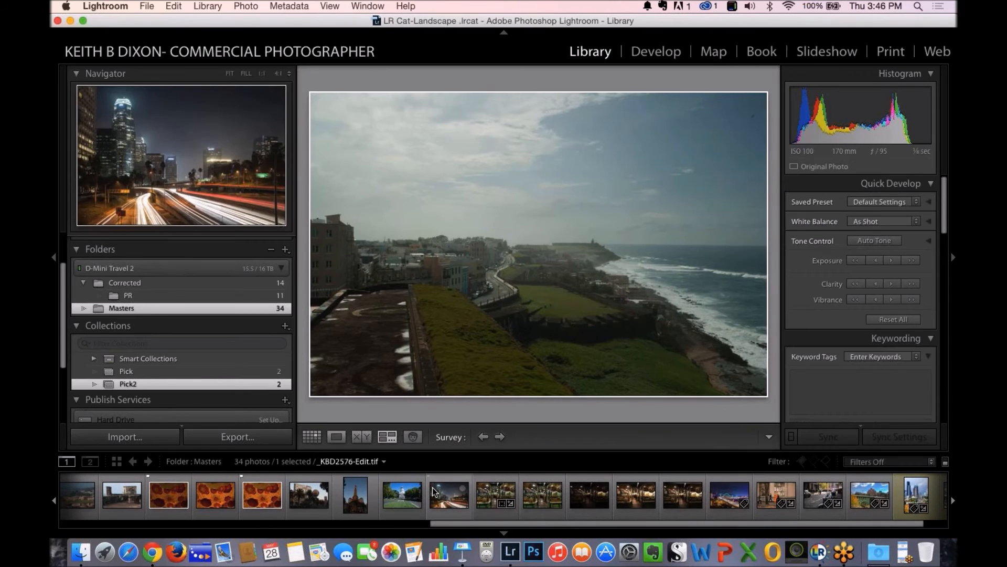
pyautogui.click(436, 493)
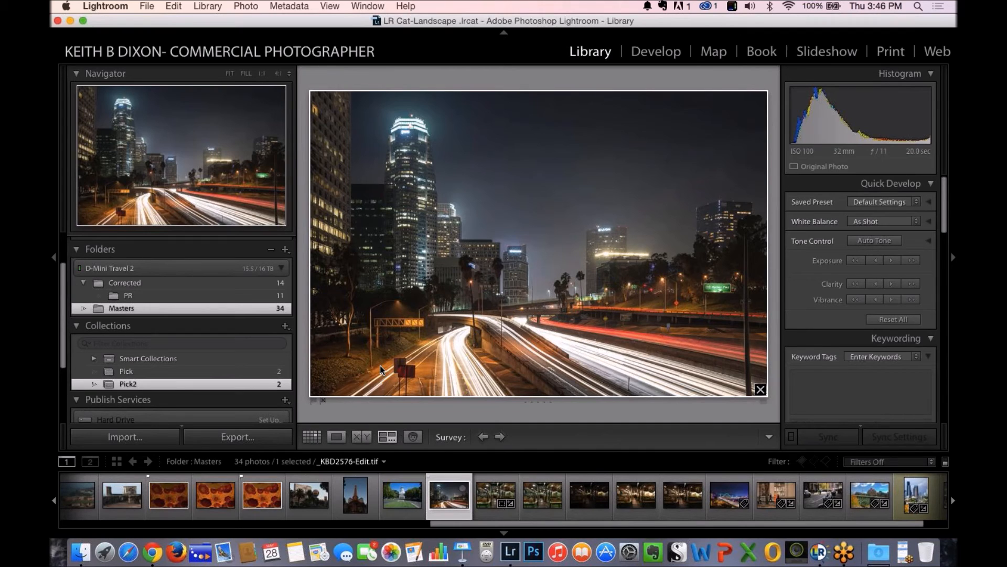
# Examine the night freeway photo at 1:1, checking the road signs by the overpass and the dark sky
pyautogui.click(261, 74)
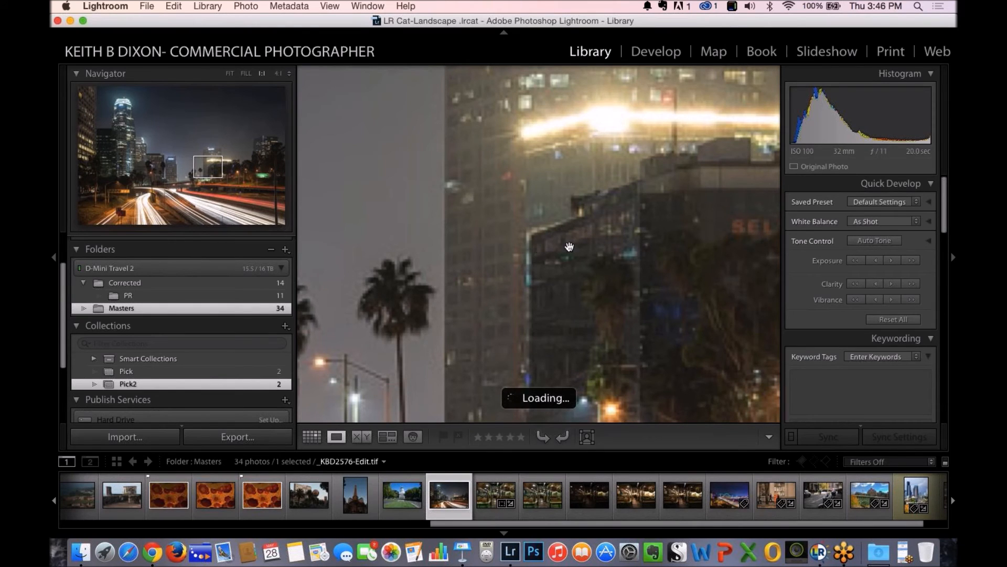
pyautogui.moveTo(201, 171)
pyautogui.mouseDown()
pyautogui.moveTo(205, 179)
pyautogui.moveTo(177, 188)
pyautogui.moveTo(92, 193)
pyautogui.moveTo(203, 180)
pyautogui.mouseUp()
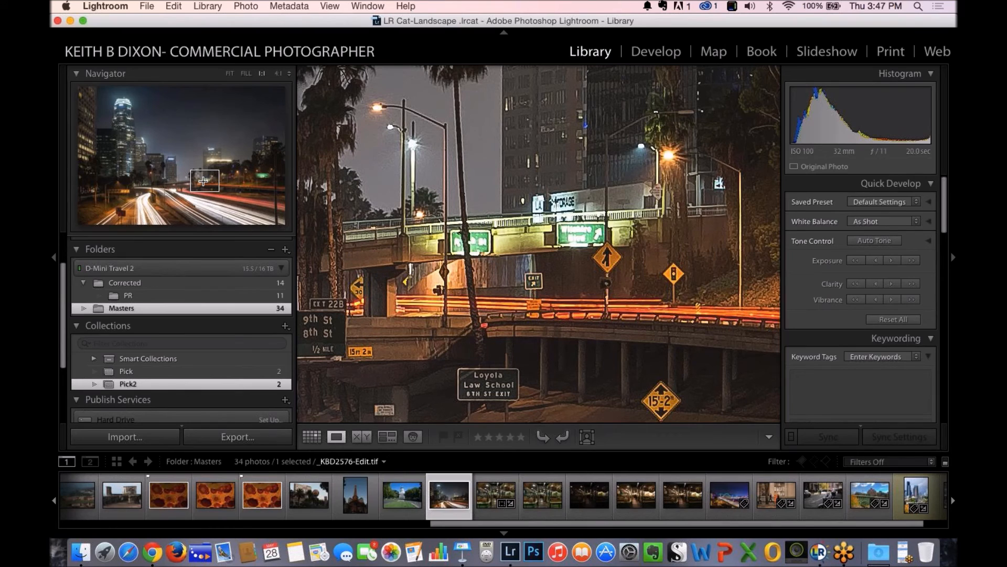
pyautogui.moveTo(203, 181); pyautogui.dragTo(168, 109)
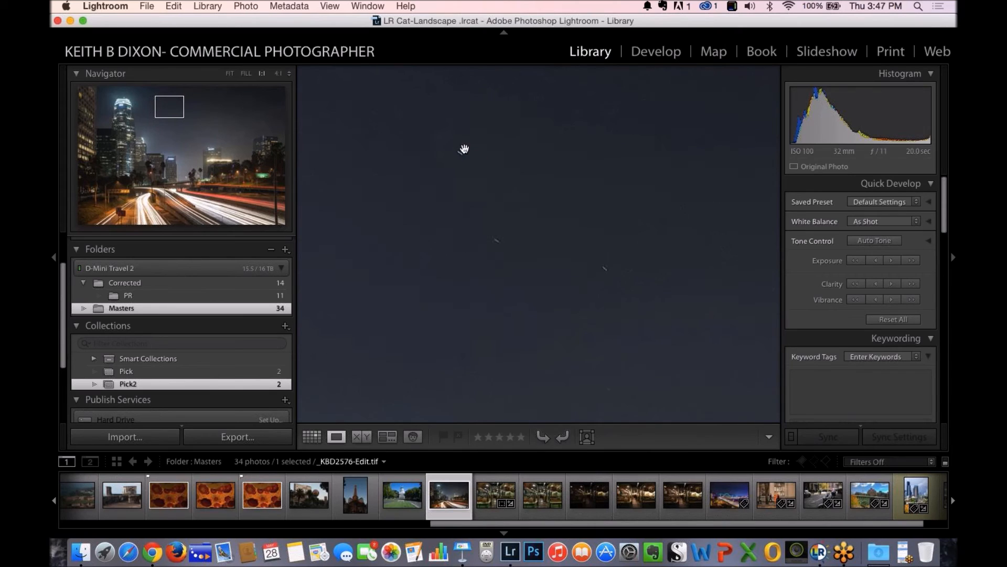
# Heal five specks in the dark night sky in Develop, using the Spot Removal brush in Heal mode at size 67
pyautogui.click(656, 50)
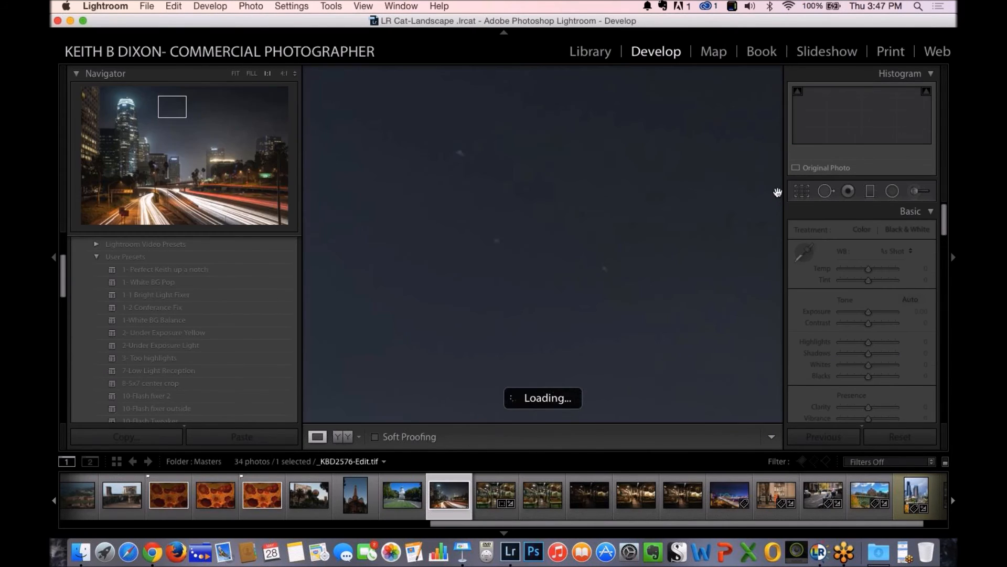
pyautogui.press('q')
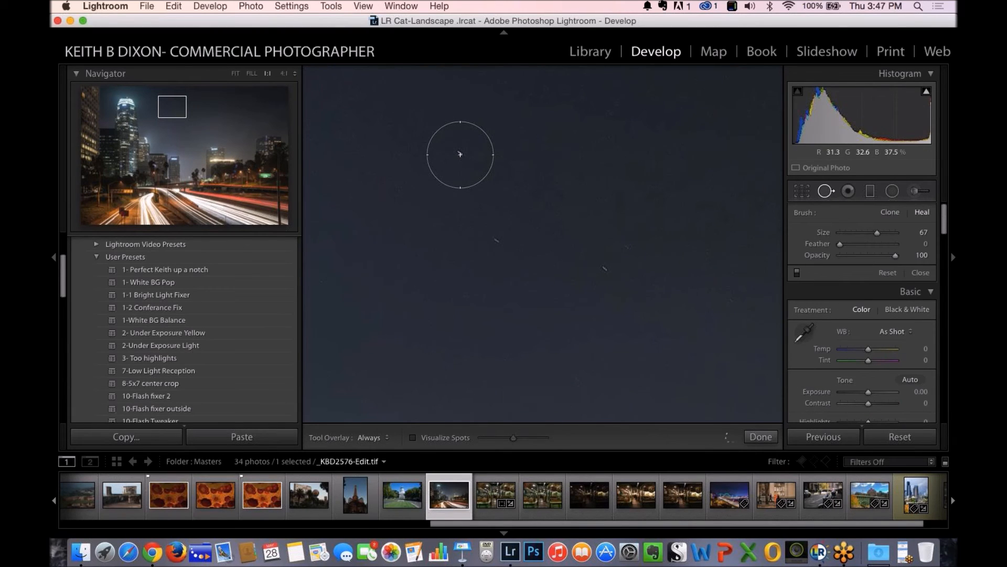
pyautogui.click(461, 153)
pyautogui.click(491, 243)
pyautogui.click(612, 270)
pyautogui.click(605, 123)
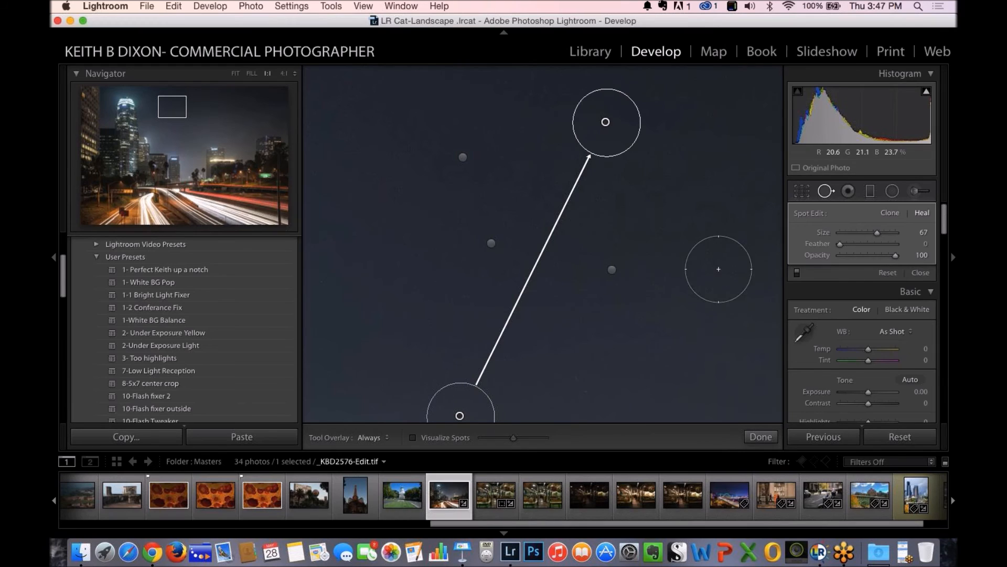
pyautogui.click(730, 302)
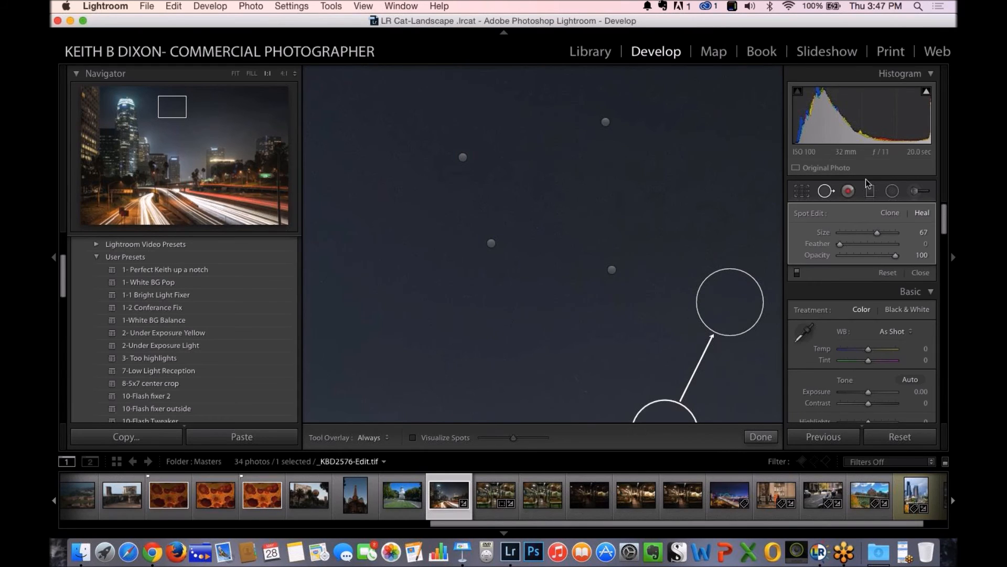
# Review the retouched night freeway photo's metadata in the Library, including its dimensions, exposure and lens details
pyautogui.click(589, 52)
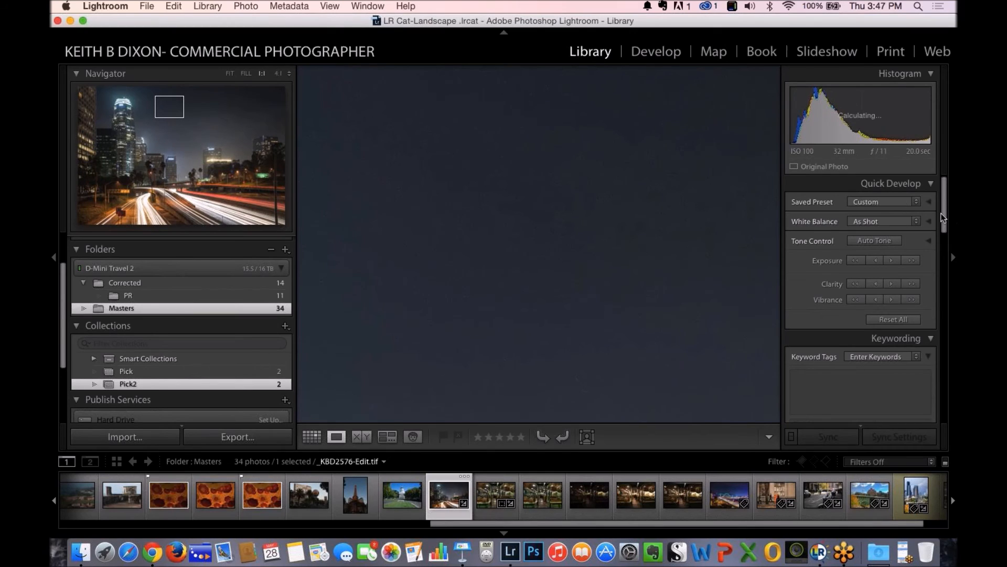
pyautogui.moveTo(945, 216); pyautogui.dragTo(947, 394)
pyautogui.scroll(-3, 946, 394)
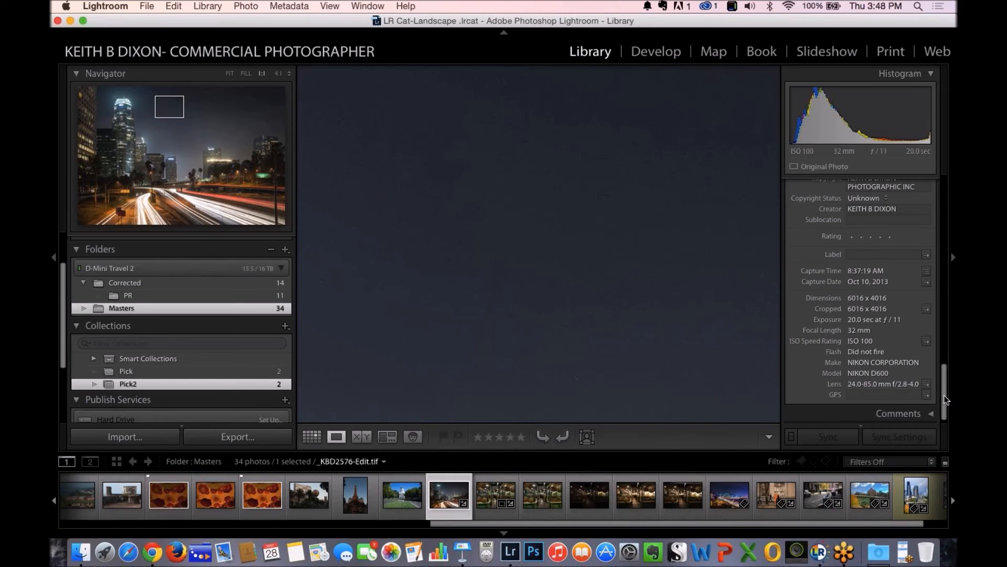
pyautogui.scroll(5, 941, 380)
pyautogui.scroll(10, 932, 350)
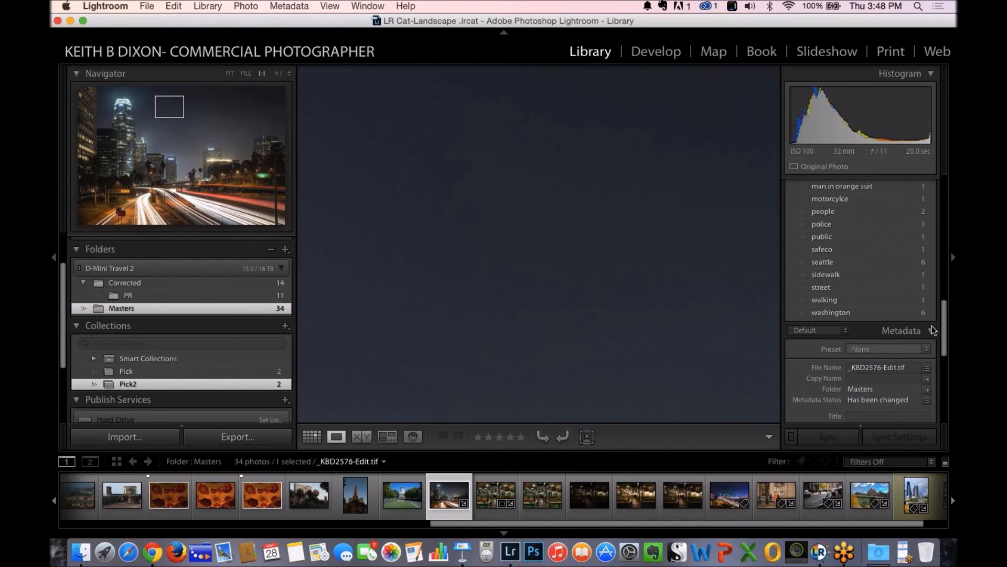
pyautogui.moveTo(943, 267); pyautogui.dragTo(935, 205)
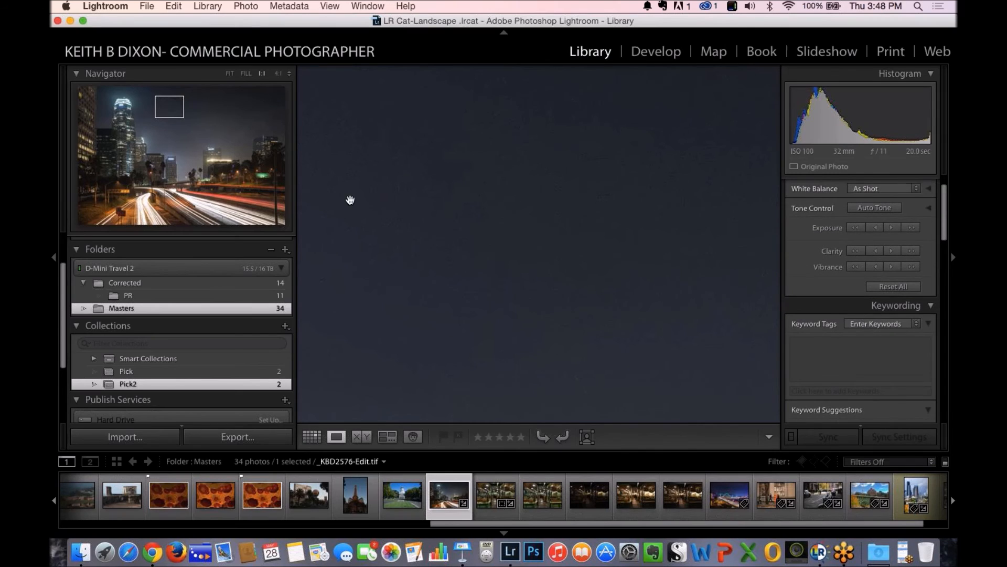
# Examine the green freeway sign and the Road Work Ahead sign at 1:1, and return to the fitted view
pyautogui.click(231, 73)
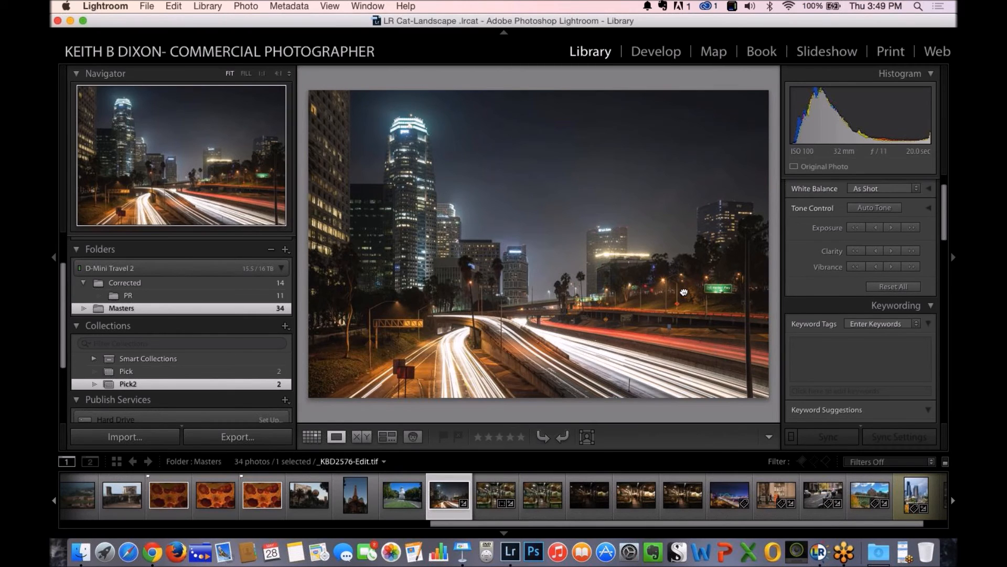
pyautogui.click(680, 289)
pyautogui.moveTo(630, 289); pyautogui.dragTo(457, 292)
pyautogui.moveTo(351, 283); pyautogui.dragTo(516, 253)
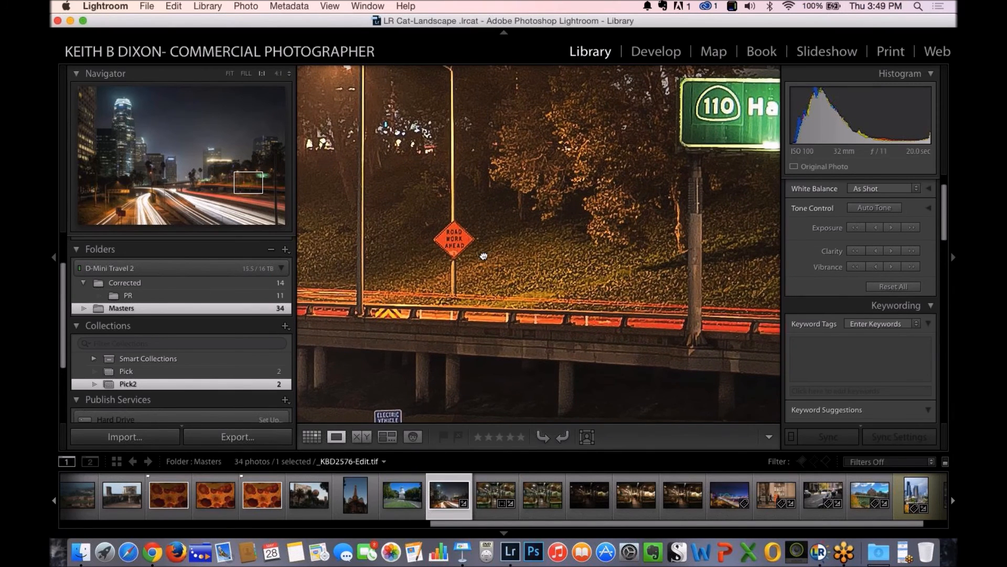
pyautogui.click(478, 254)
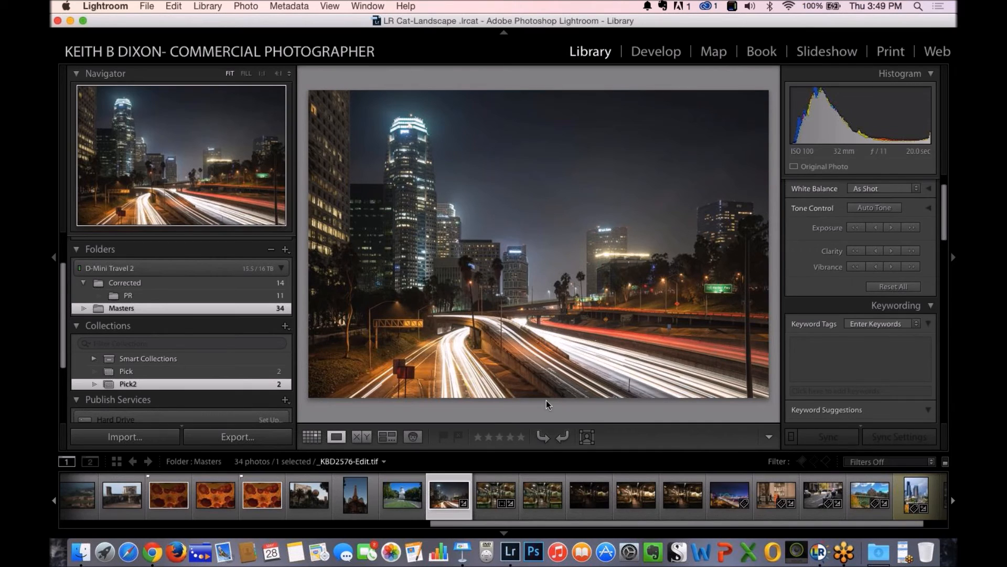
# Open a 16-bit ProPhoto RGB TIFF copy of _KBD2576-Edit.tif with Lightroom adjustments in PerfectlyClear v2 and switch to the plugin
pyautogui.rightClick(442, 498)
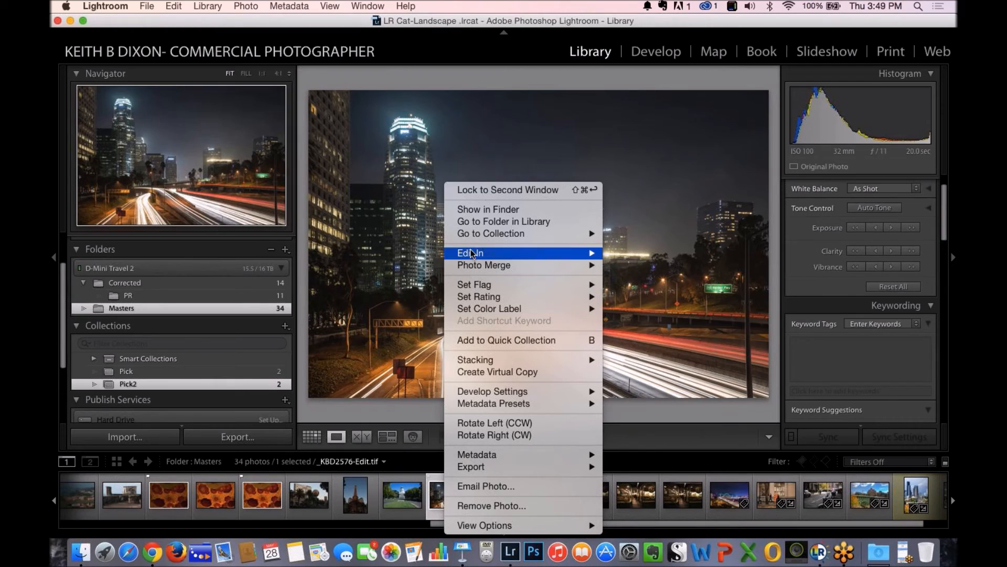
pyautogui.moveTo(472, 254)
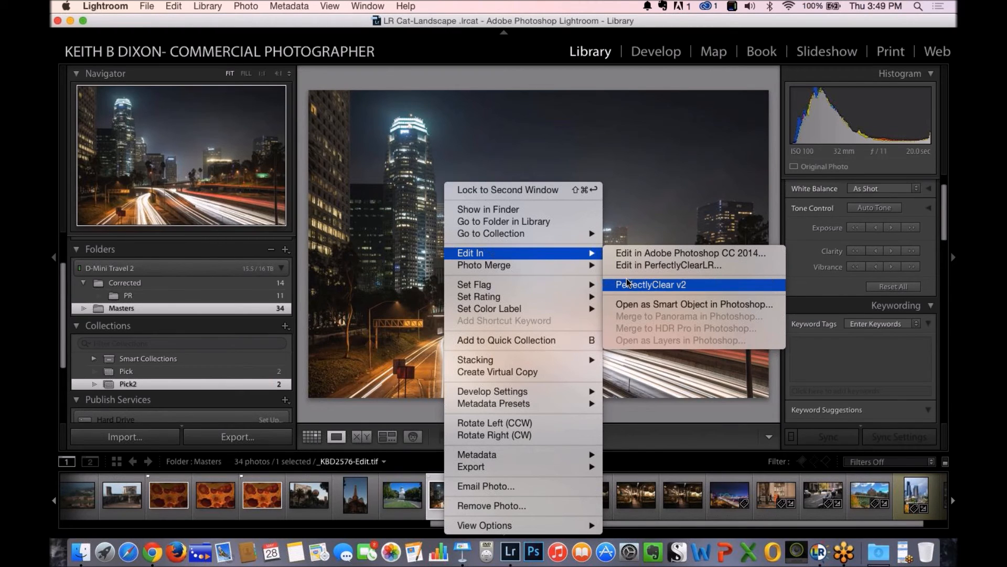
pyautogui.click(628, 284)
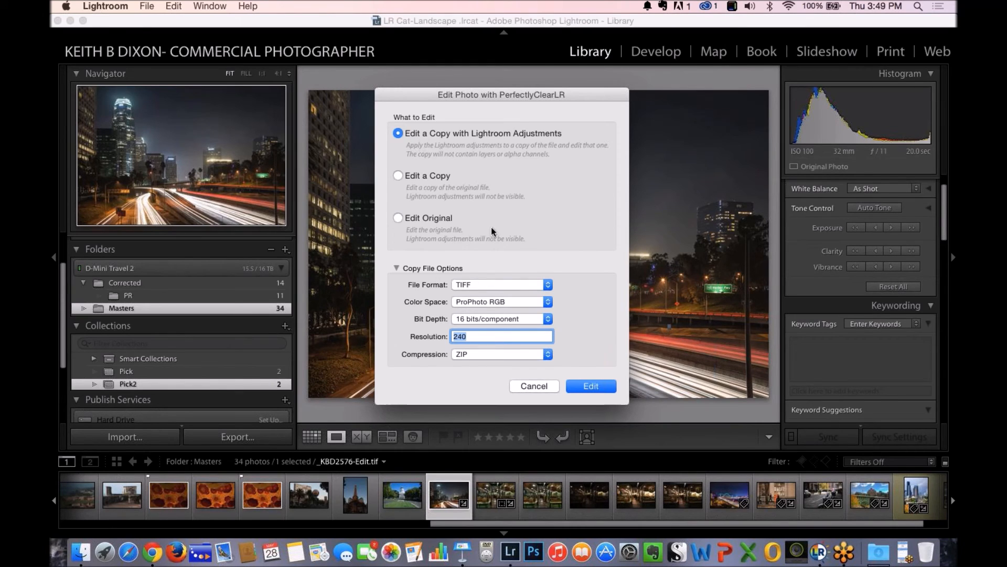
pyautogui.click(584, 387)
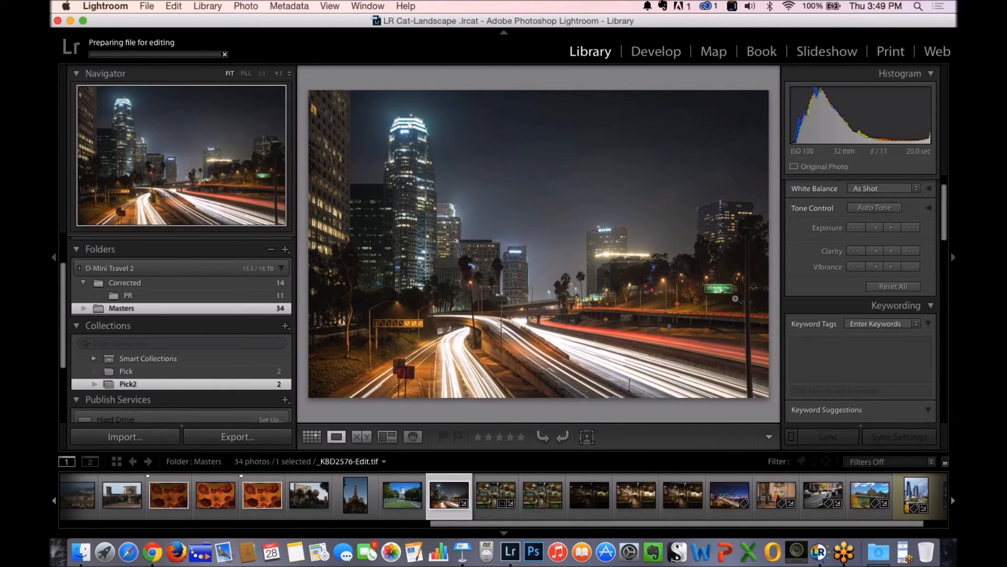
pyautogui.moveTo(942, 232); pyautogui.dragTo(946, 396)
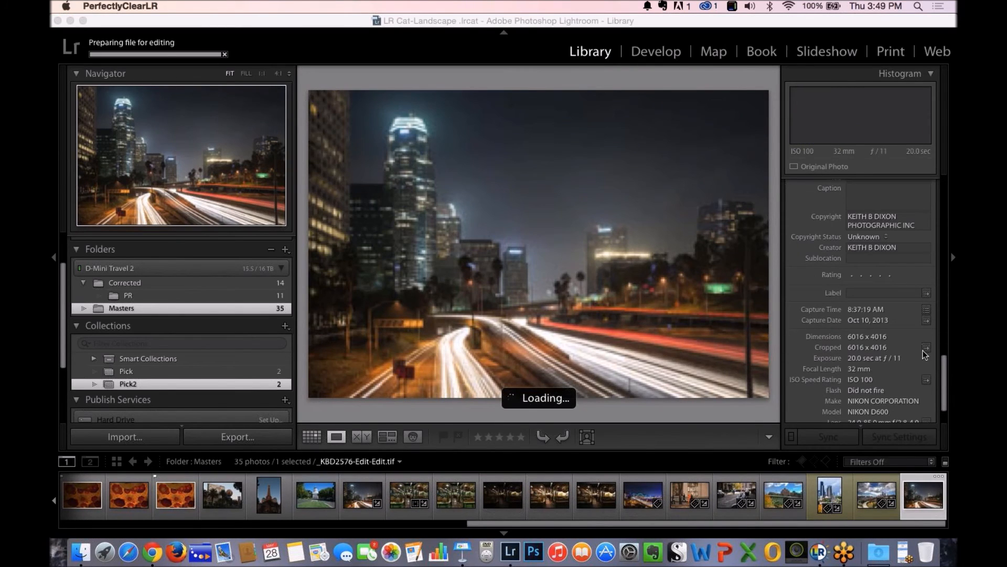
pyautogui.moveTo(941, 387)
pyautogui.mouseDown()
pyautogui.moveTo(932, 356)
pyautogui.moveTo(897, 322)
pyautogui.mouseUp()
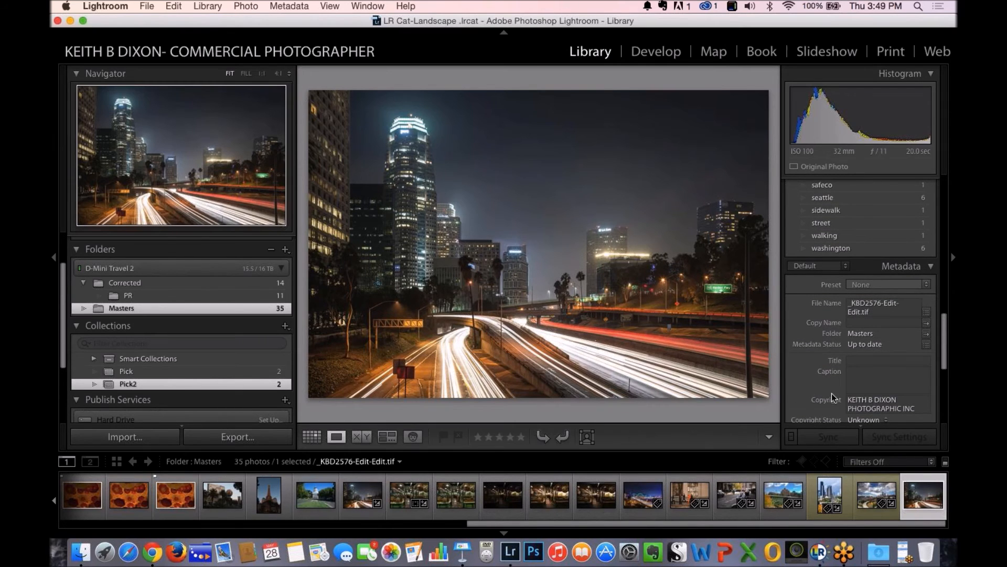
pyautogui.click(816, 550)
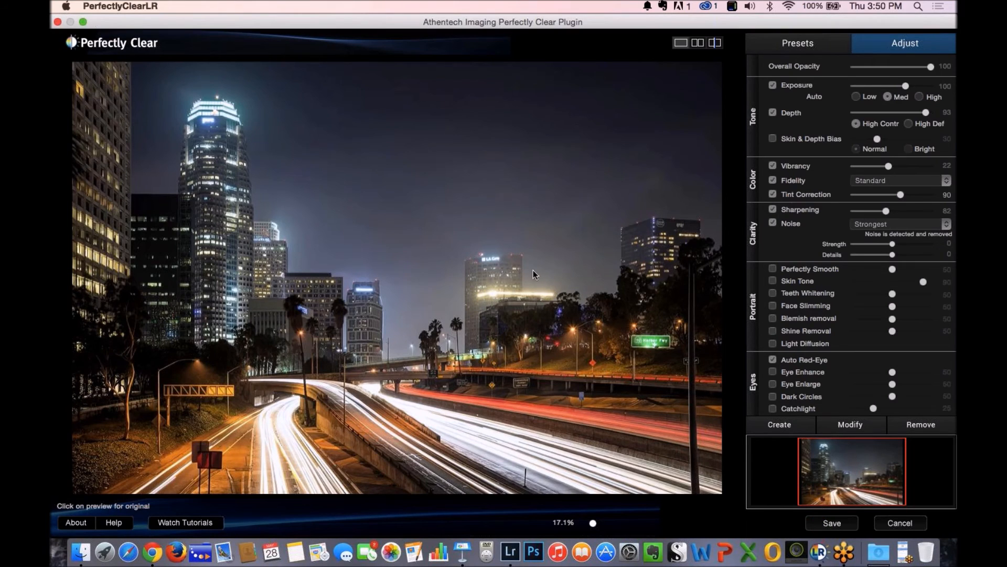
# Compare the corrected freeway preview with the original and apply the Fix Tint preset
pyautogui.click(465, 165)
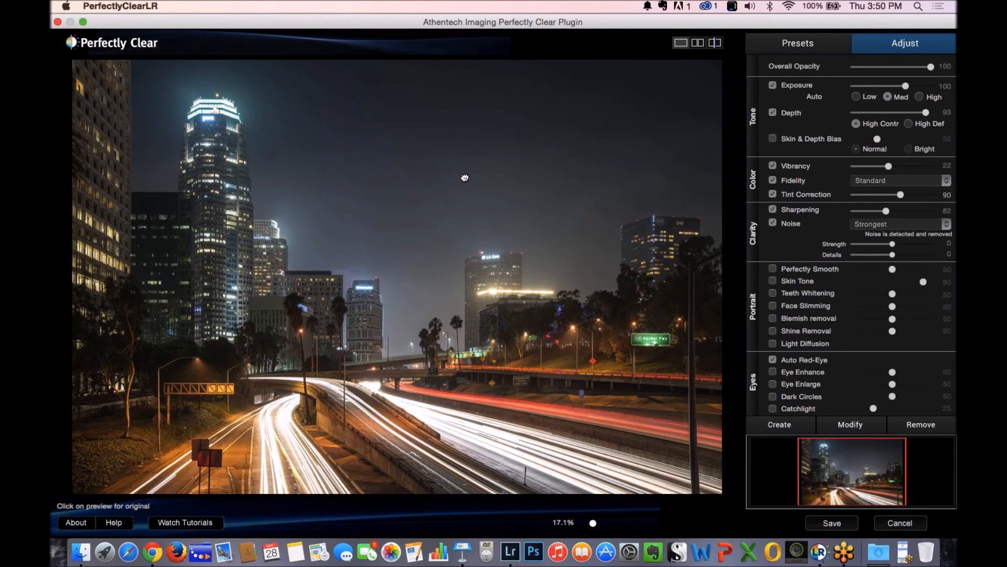
pyautogui.click(464, 176)
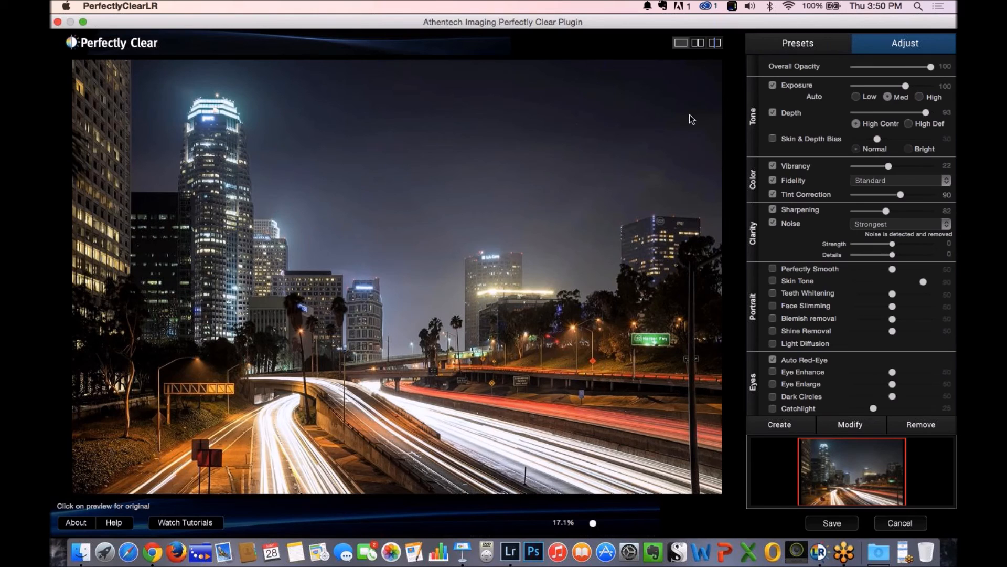
pyautogui.click(781, 46)
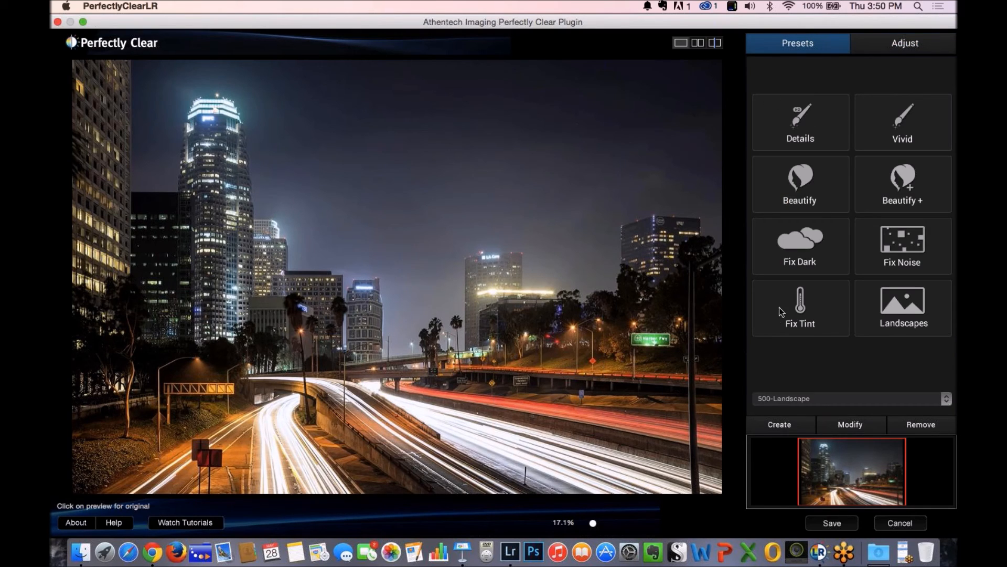
pyautogui.click(799, 315)
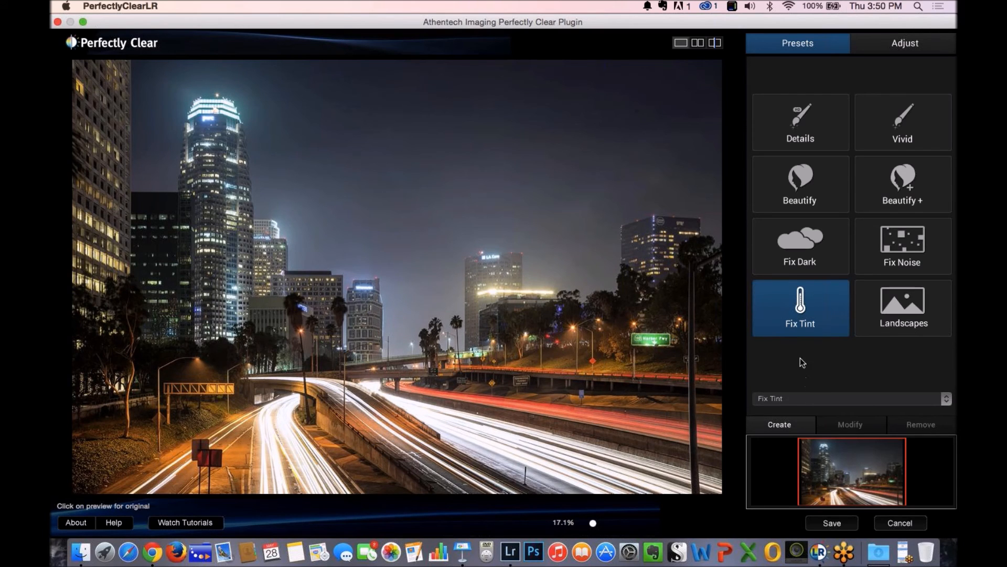
# Zoom the preview to 99.9% and examine the detail in the buildings, sky, trees and freeway sign
pyautogui.click(631, 269)
pyautogui.moveTo(593, 523); pyautogui.dragTo(659, 534)
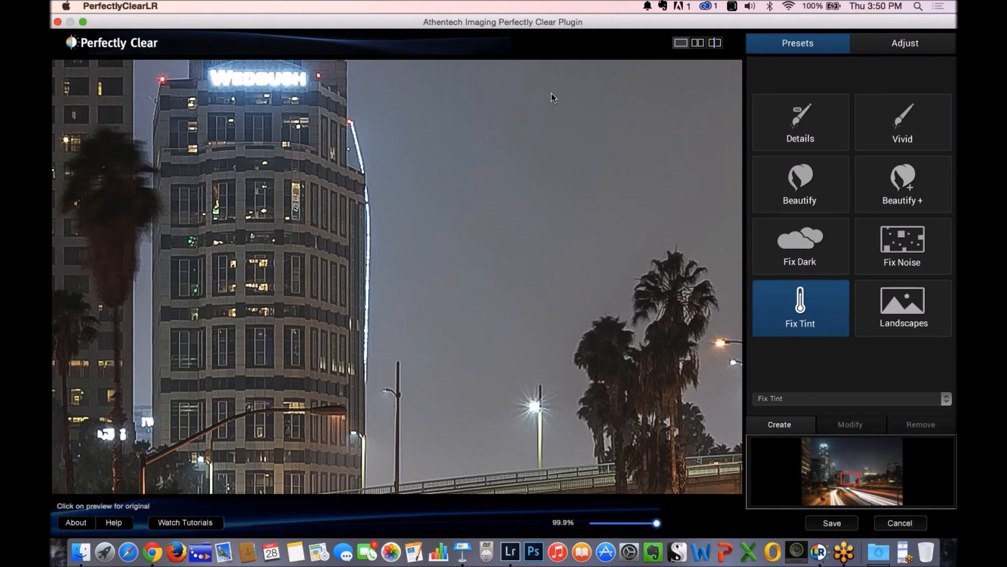
pyautogui.moveTo(453, 409); pyautogui.dragTo(514, 130)
pyautogui.moveTo(418, 276); pyautogui.dragTo(287, 61)
pyautogui.moveTo(596, 333); pyautogui.dragTo(258, 211)
pyautogui.moveTo(531, 266); pyautogui.dragTo(270, 344)
pyautogui.moveTo(532, 191); pyautogui.dragTo(322, 394)
pyautogui.moveTo(577, 206); pyautogui.dragTo(465, 334)
pyautogui.moveTo(541, 57); pyautogui.dragTo(499, 281)
pyautogui.moveTo(380, 62); pyautogui.dragTo(177, 218)
pyautogui.moveTo(545, 314); pyautogui.dragTo(436, 270)
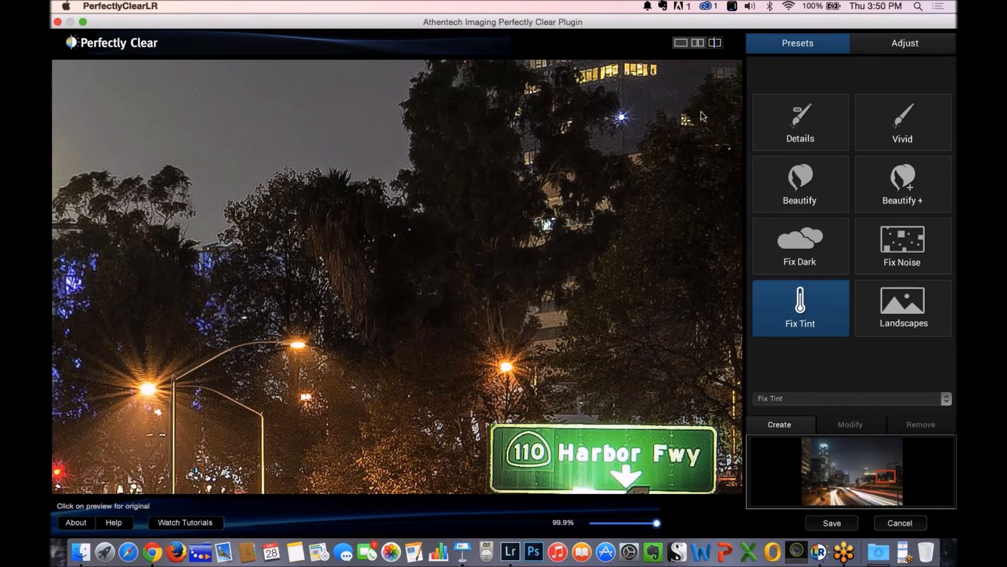
# Compare the original and the Fix Tint correction side by side and with the movable split divider
pyautogui.click(699, 43)
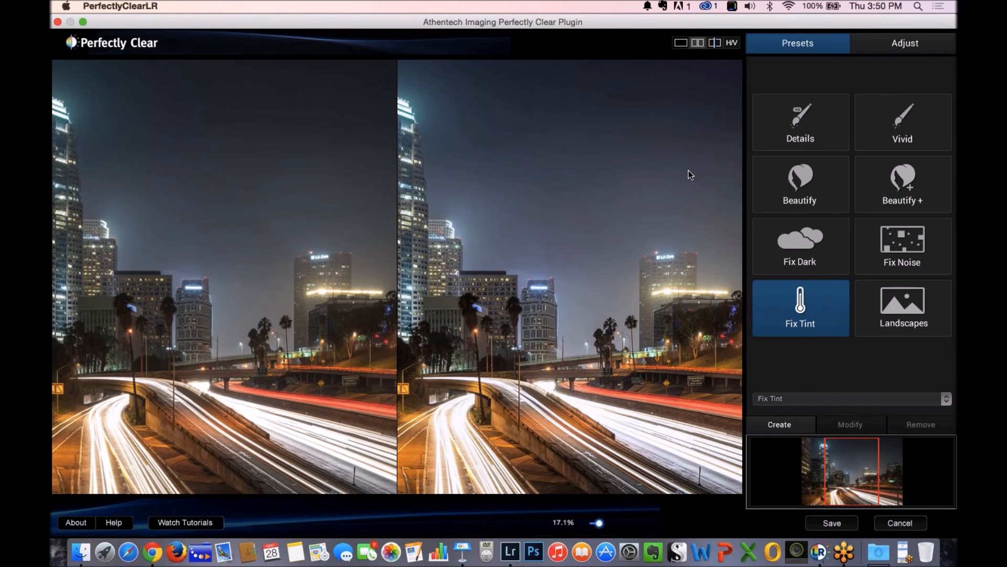
pyautogui.click(715, 44)
pyautogui.moveTo(614, 220); pyautogui.dragTo(660, 236)
pyautogui.moveTo(556, 235); pyautogui.dragTo(73, 268)
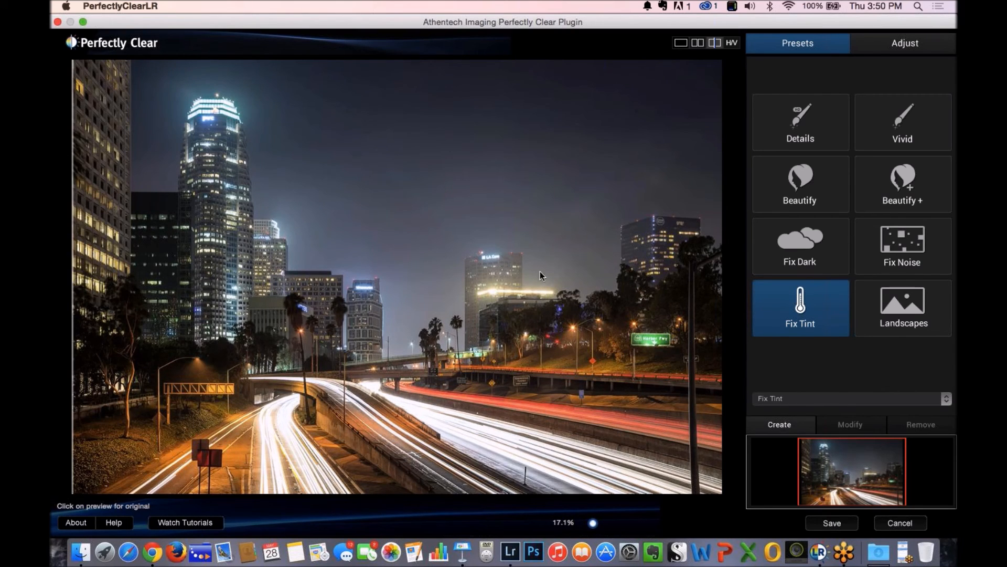
# Try the Fix Dark and Landscapes presets, and compare the Landscapes correction with the original in the single-image view
pyautogui.click(798, 244)
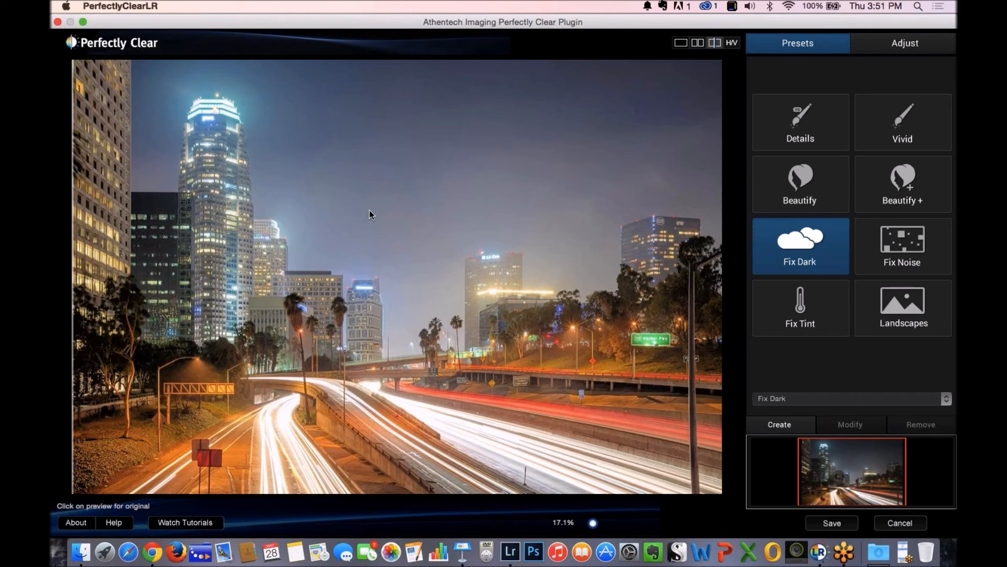
pyautogui.click(865, 317)
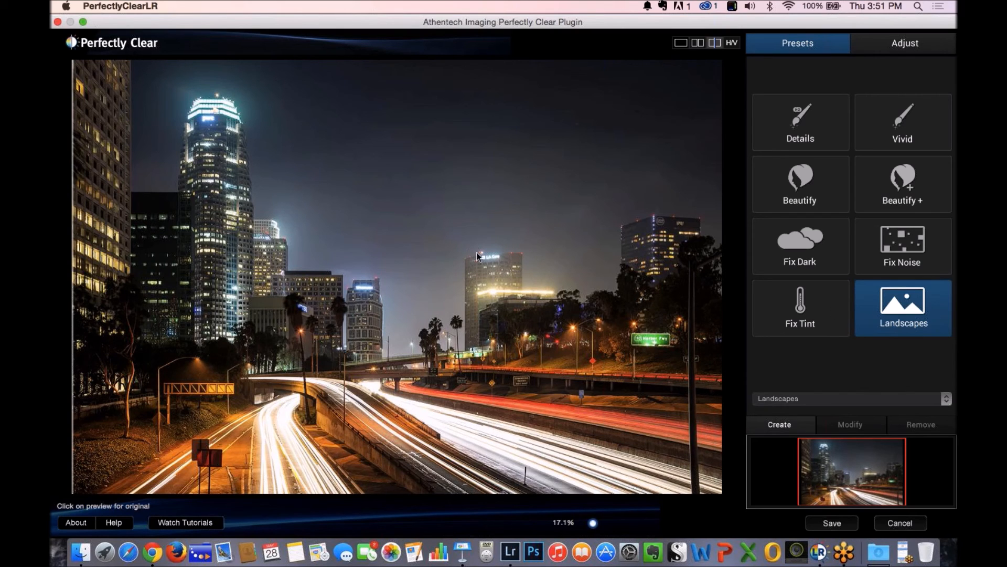
pyautogui.click(681, 43)
pyautogui.click(544, 200)
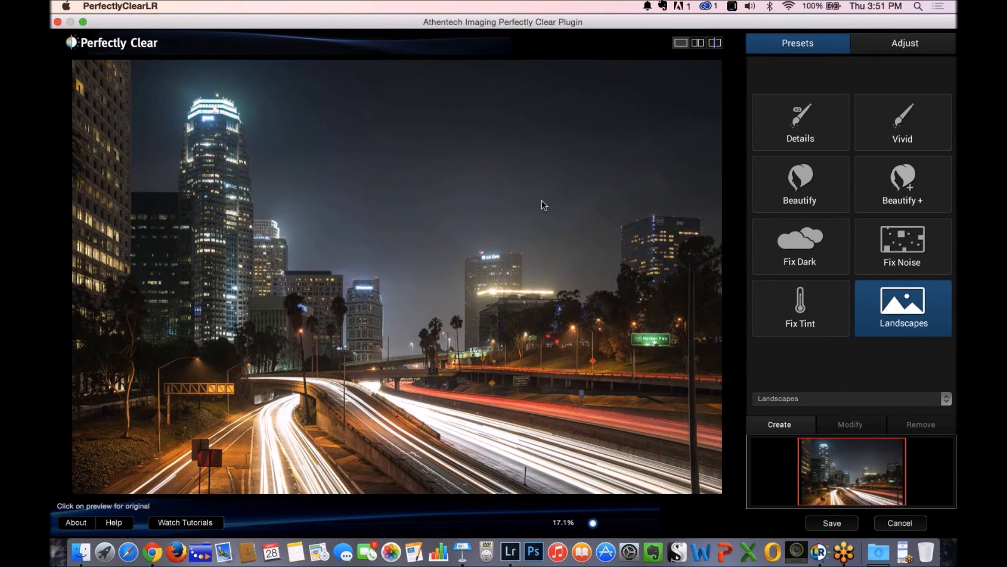
pyautogui.click(545, 203)
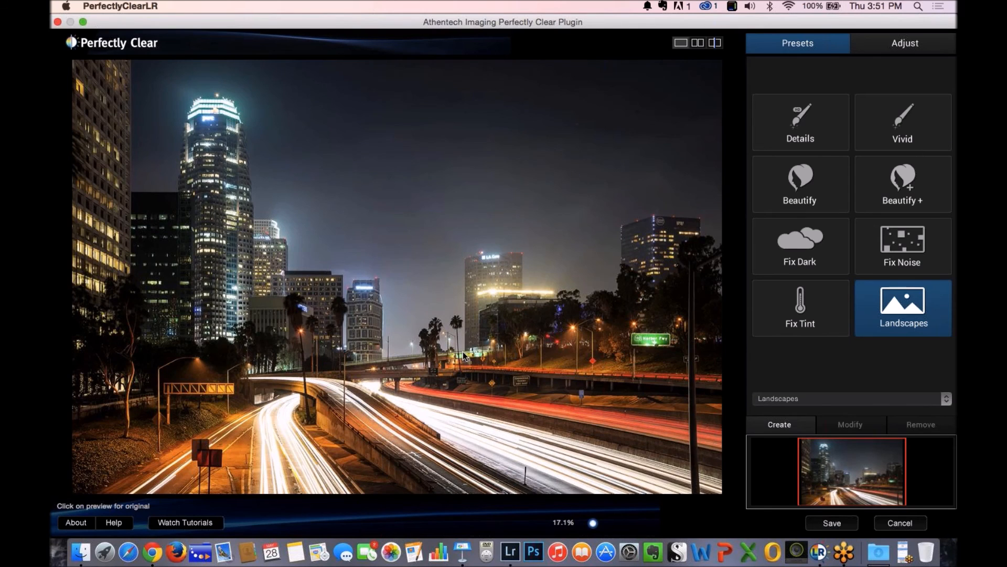
pyautogui.click(449, 231)
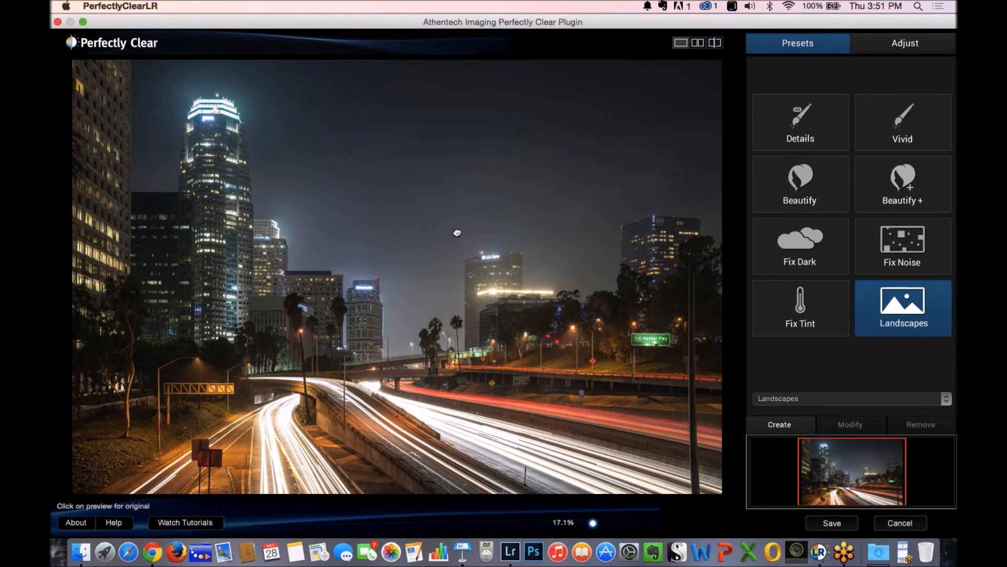
pyautogui.moveTo(453, 232); pyautogui.dragTo(461, 234)
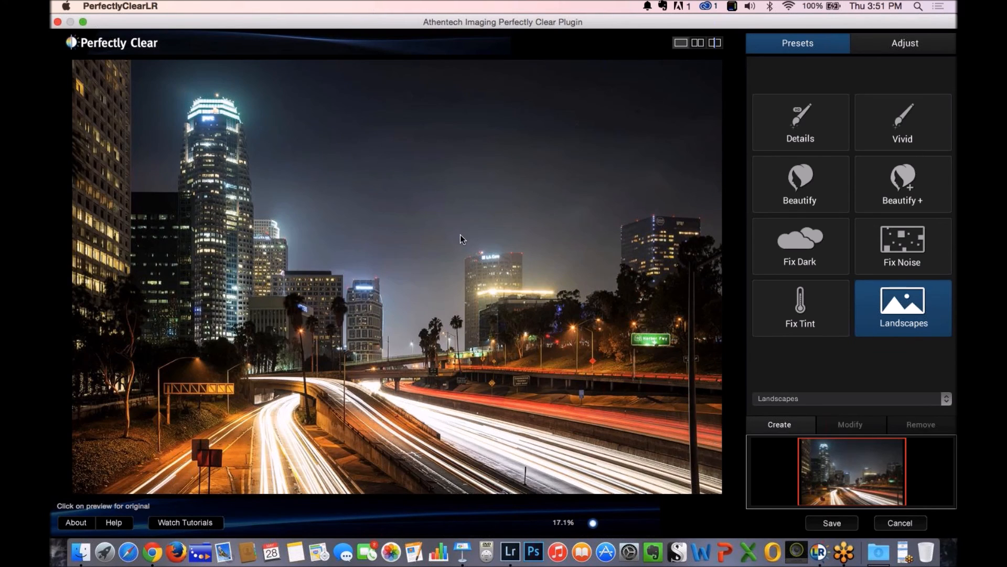
# Try the Fix Tint preset on the freeway photo with Tint Correction at 76 and a much lower Exposure
pyautogui.click(782, 308)
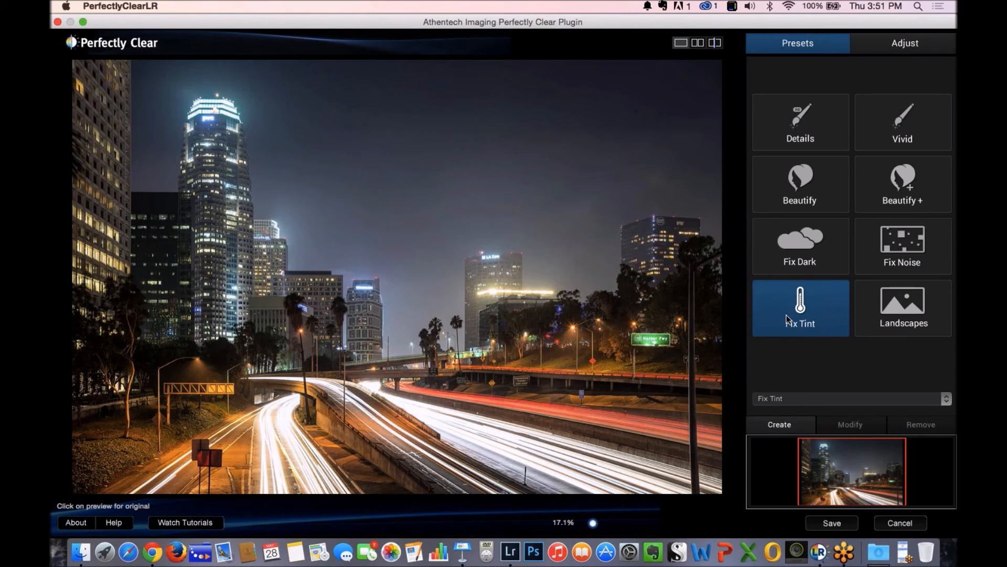
pyautogui.click(904, 43)
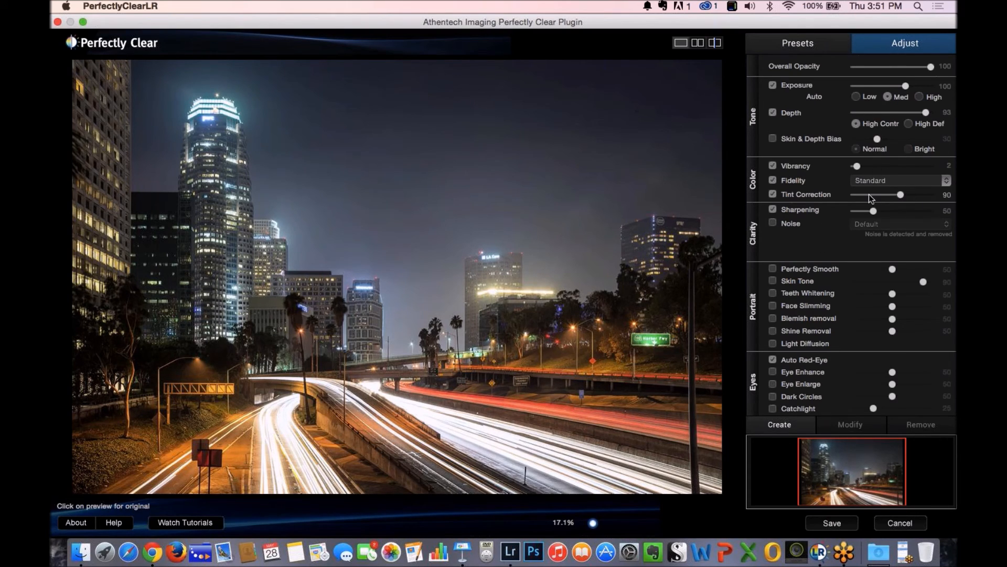
pyautogui.moveTo(897, 195)
pyautogui.mouseDown()
pyautogui.moveTo(817, 199)
pyautogui.moveTo(906, 196)
pyautogui.moveTo(955, 213)
pyautogui.moveTo(890, 195)
pyautogui.mouseUp()
pyautogui.moveTo(932, 86); pyautogui.dragTo(930, 87)
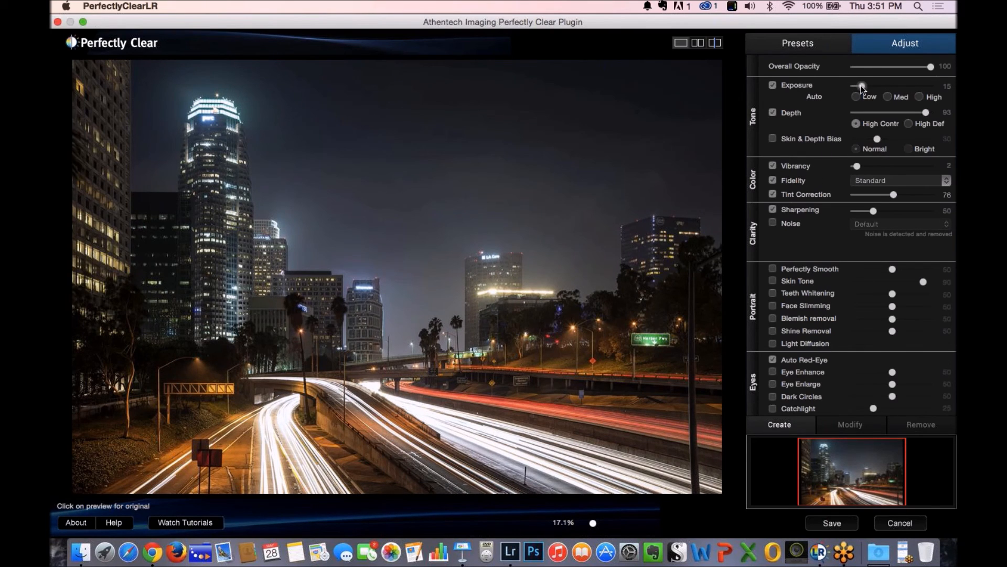
pyautogui.moveTo(862, 84); pyautogui.dragTo(866, 86)
pyautogui.click(791, 46)
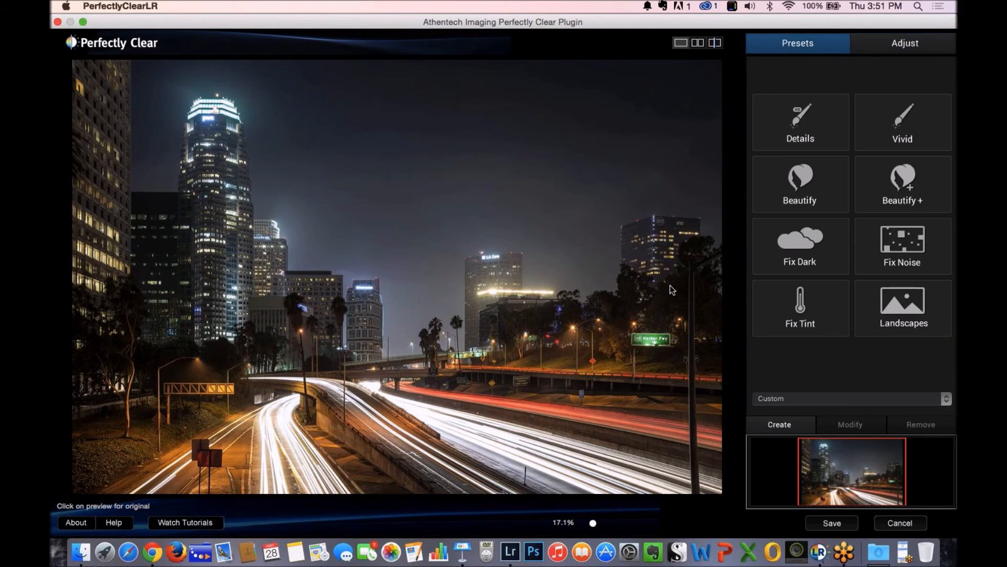
# Compare the Details, Vivid, Beautify and Beautify + presets on the freeway photo, returning to Details
pyautogui.click(800, 126)
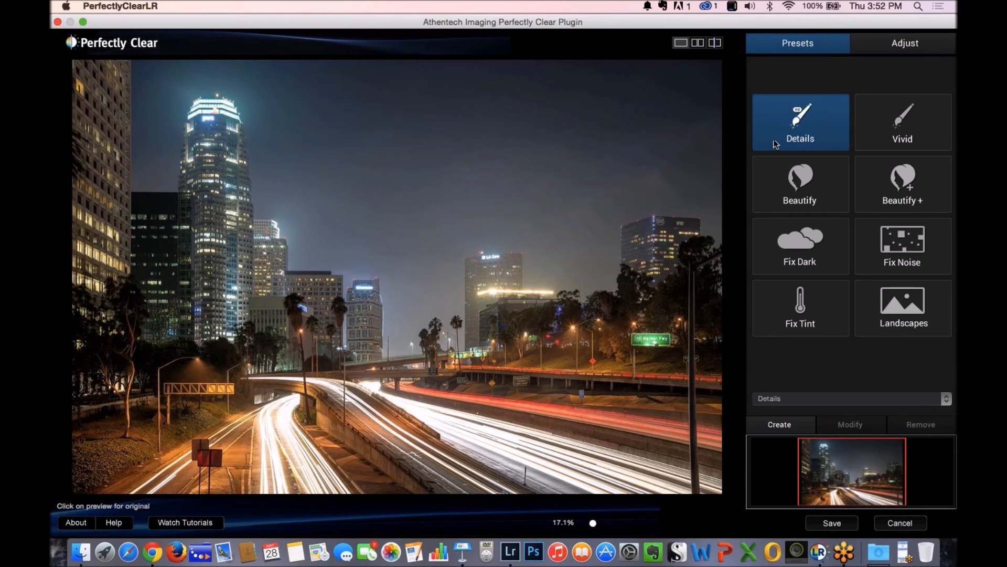
pyautogui.click(892, 135)
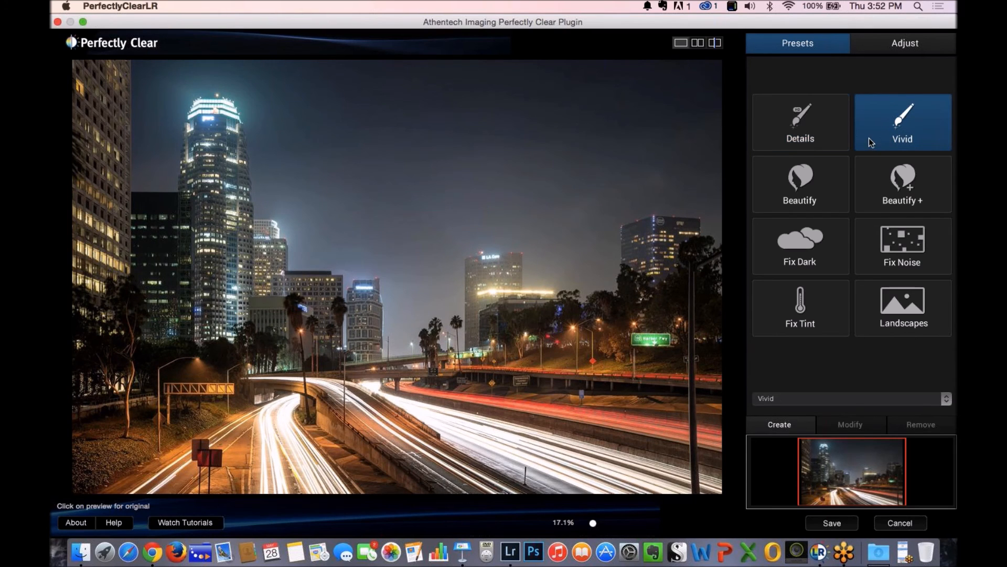
pyautogui.click(809, 139)
pyautogui.click(865, 134)
pyautogui.click(813, 127)
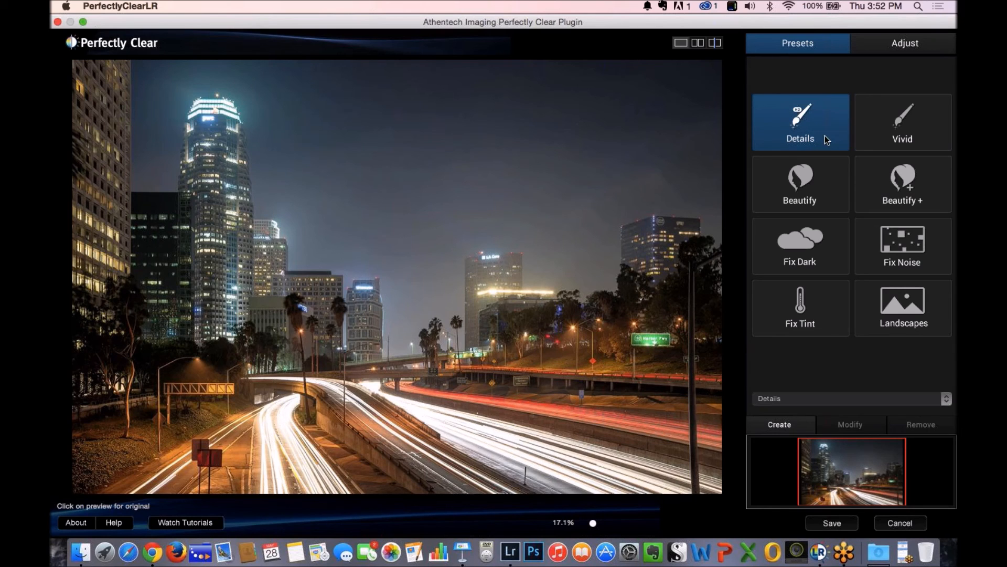
pyautogui.click(798, 196)
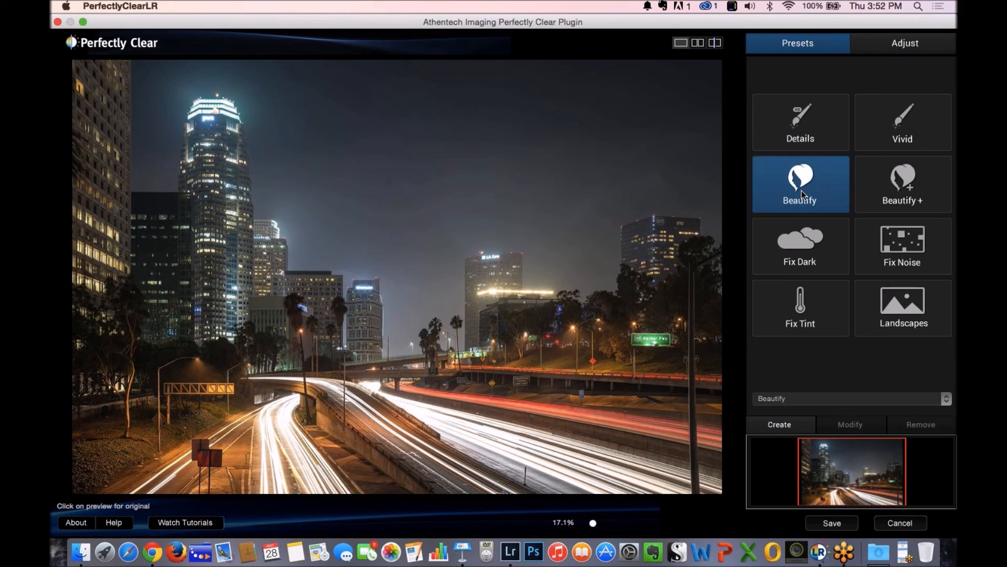
pyautogui.click(887, 190)
pyautogui.click(803, 184)
pyautogui.click(805, 125)
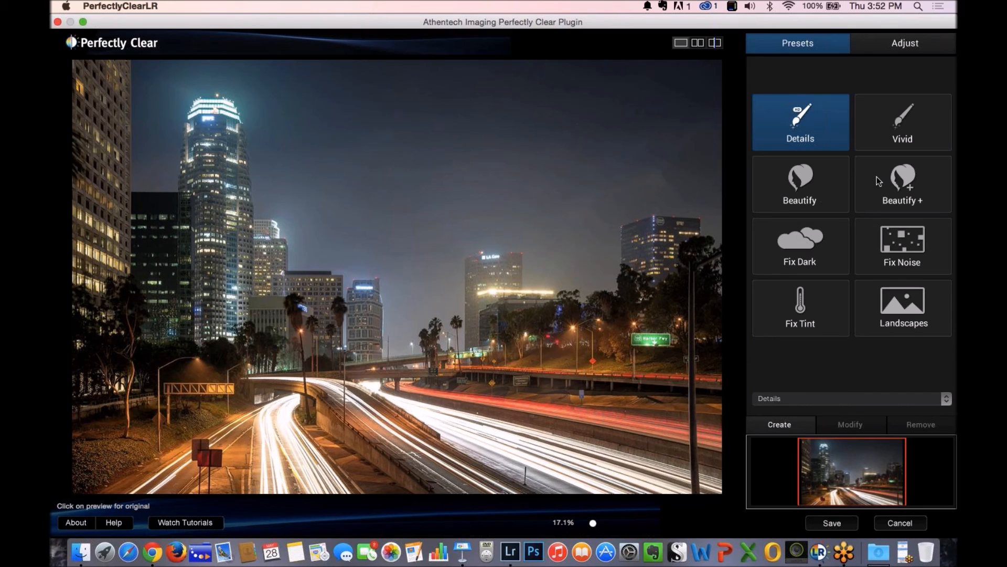
# Try the Fix Noise preset with the Night Scene noise setting and inspect the freeway detail close up
pyautogui.click(886, 256)
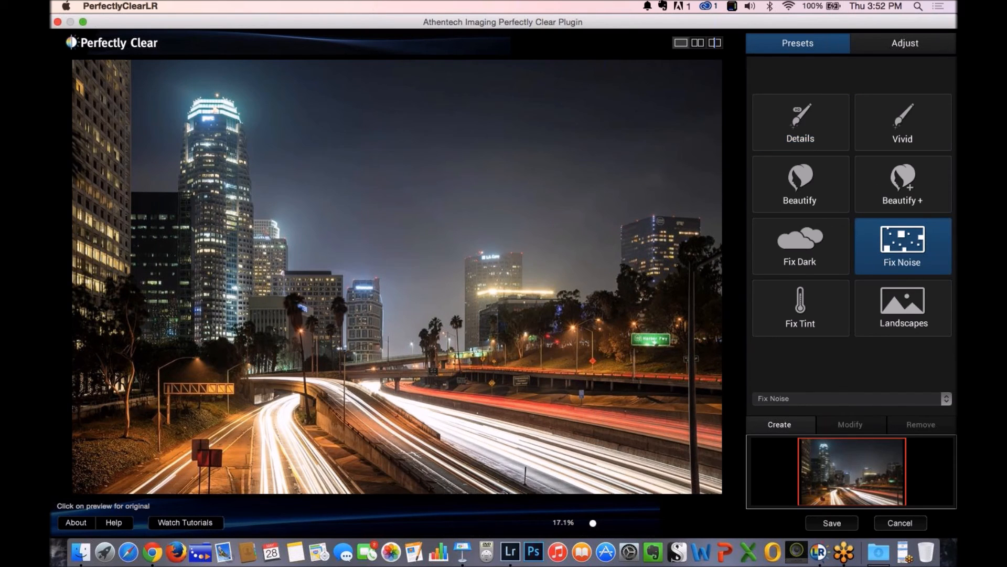
pyautogui.click(886, 47)
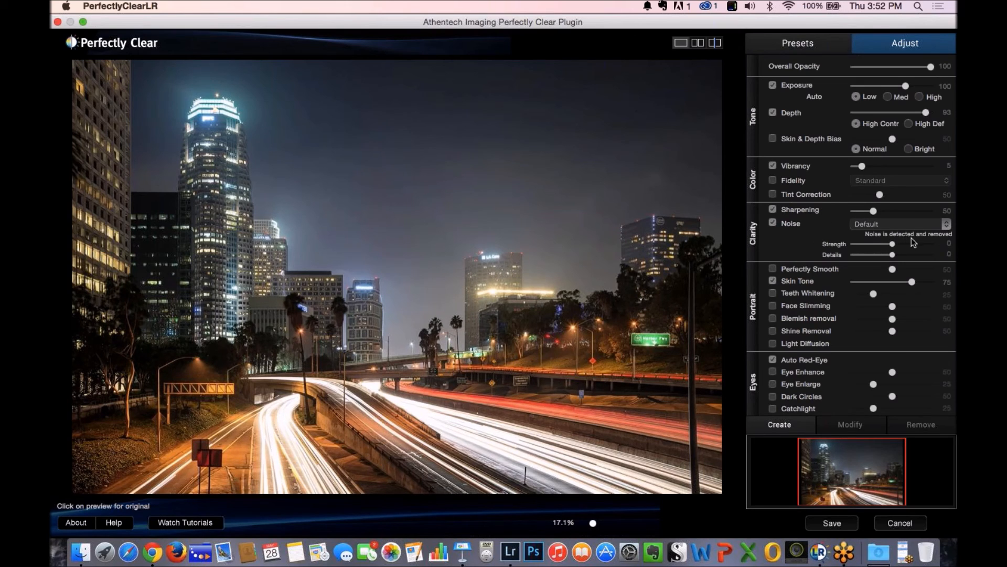
pyautogui.click(946, 225)
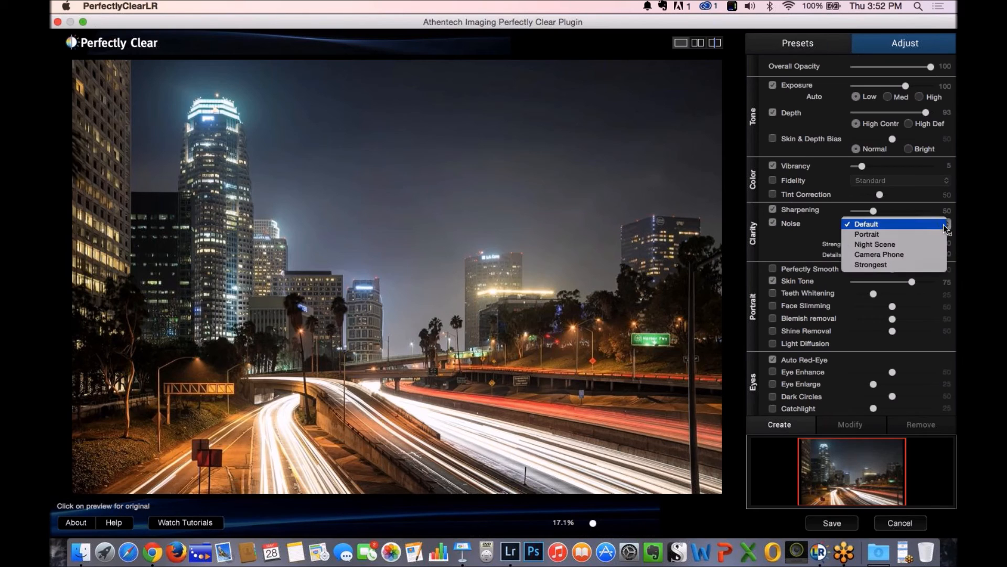
pyautogui.click(925, 244)
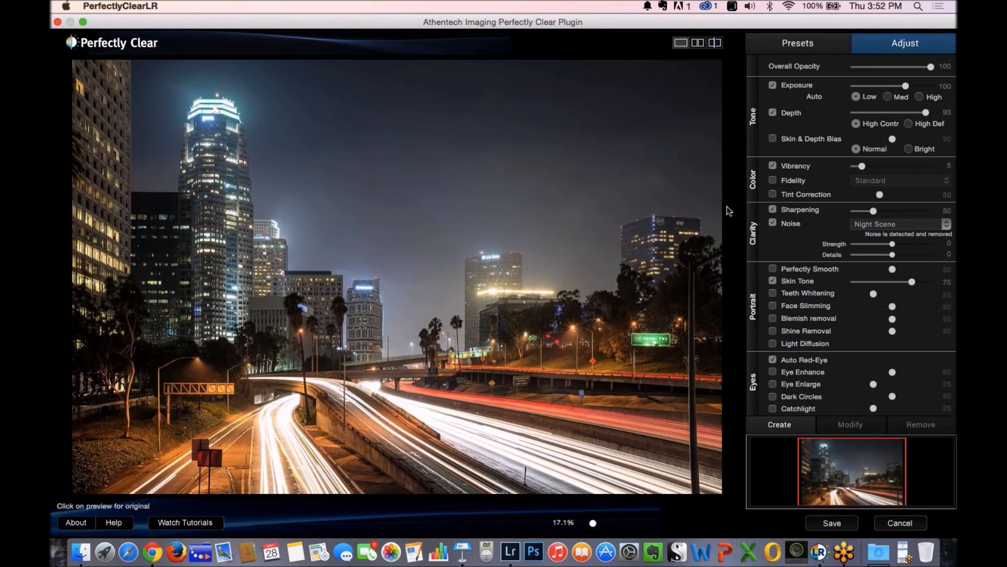
pyautogui.moveTo(595, 523); pyautogui.dragTo(674, 523)
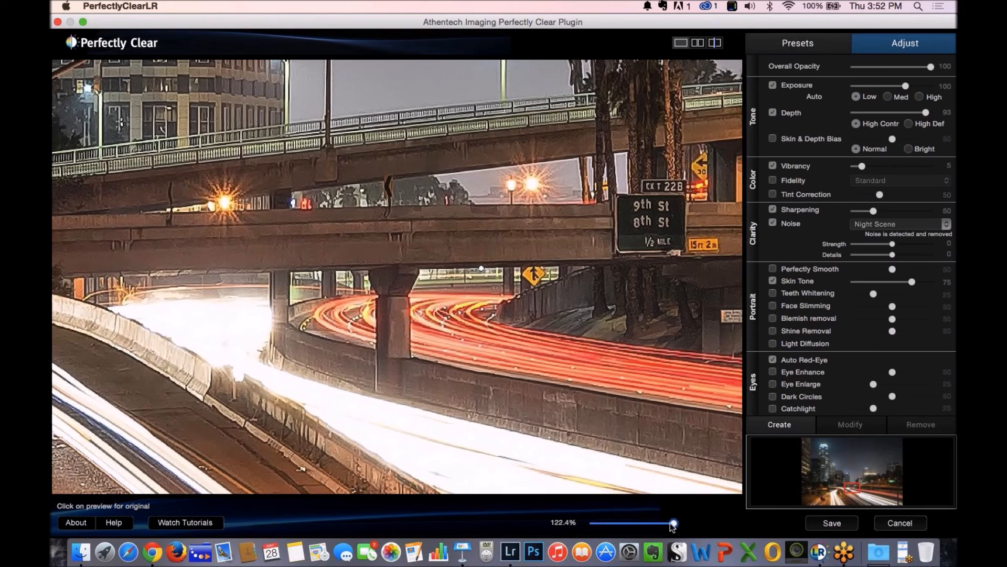
pyautogui.moveTo(673, 523); pyautogui.dragTo(606, 523)
pyautogui.click(797, 43)
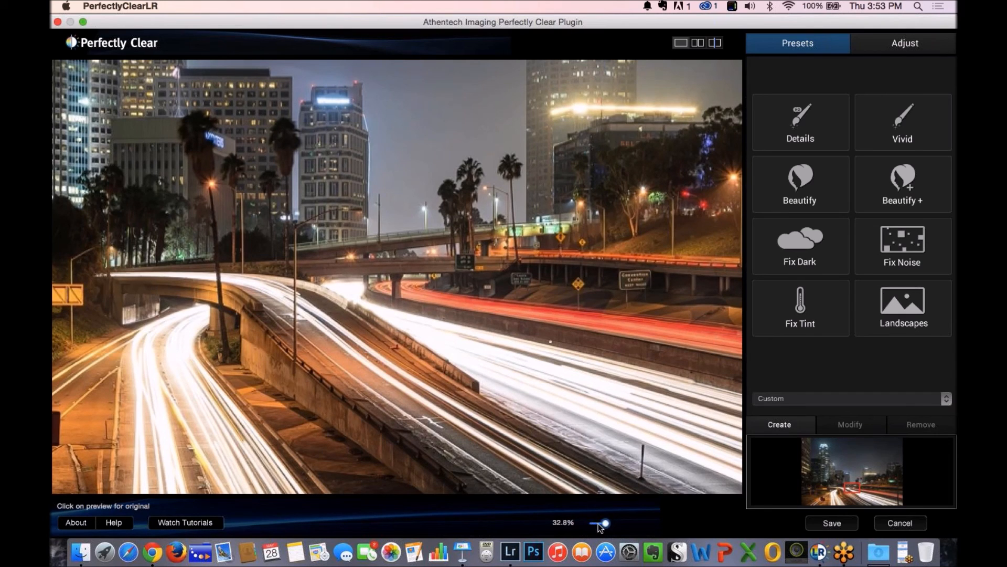
pyautogui.moveTo(603, 524); pyautogui.dragTo(592, 524)
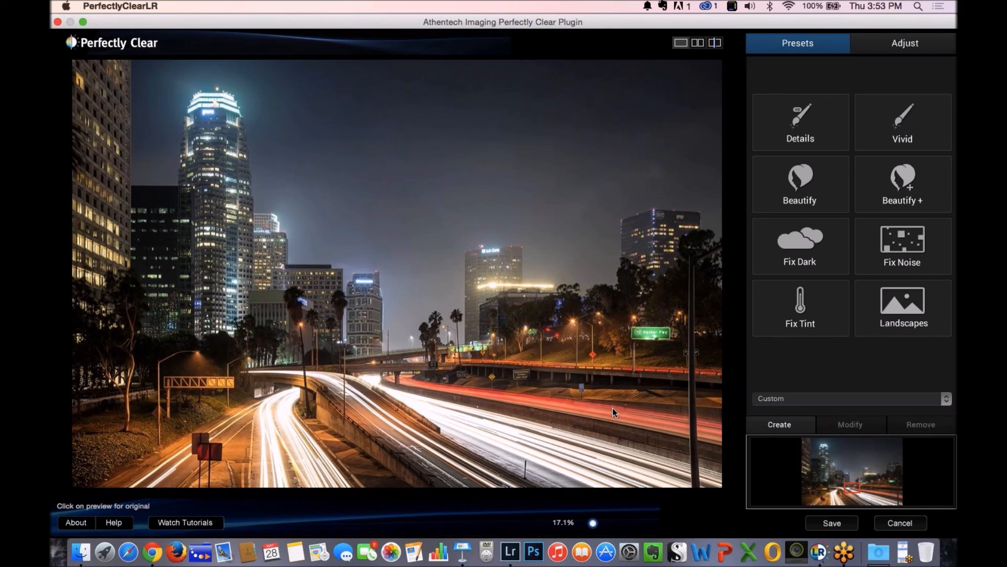
# Compare the Fix Tint, Landscapes and Details presets, keep Landscapes for the freeway photo, and save the correction
pyautogui.click(790, 310)
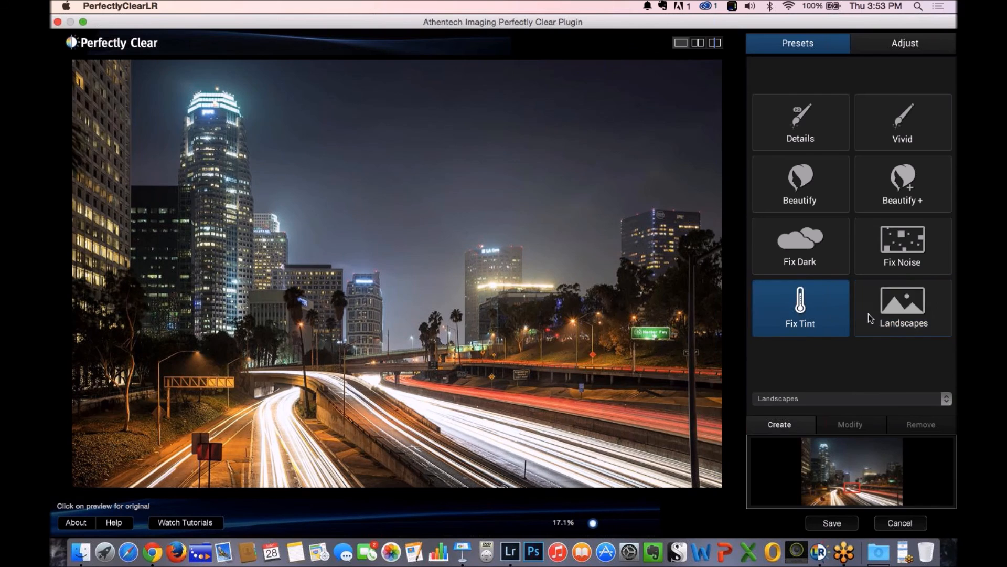
pyautogui.click(895, 327)
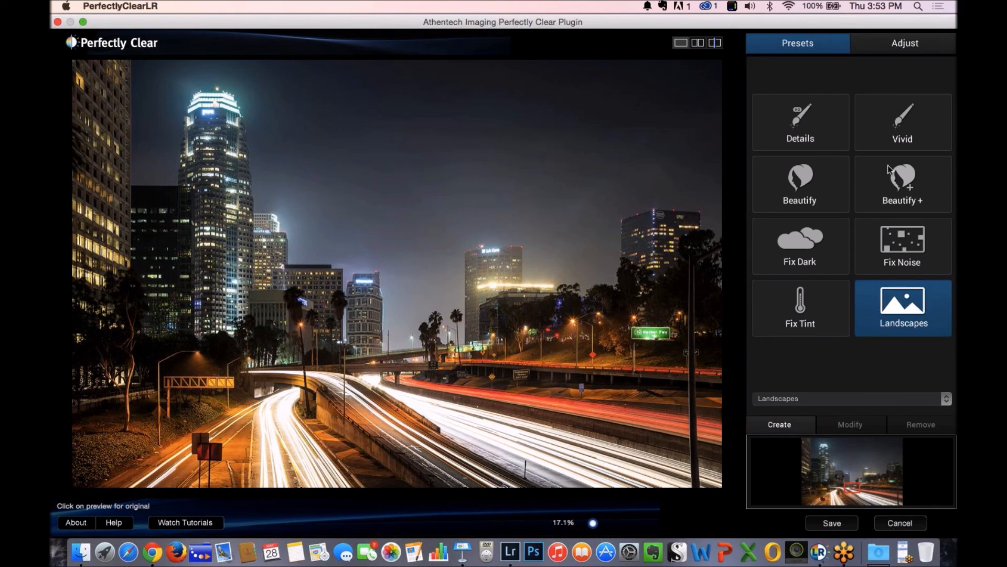
pyautogui.click(806, 128)
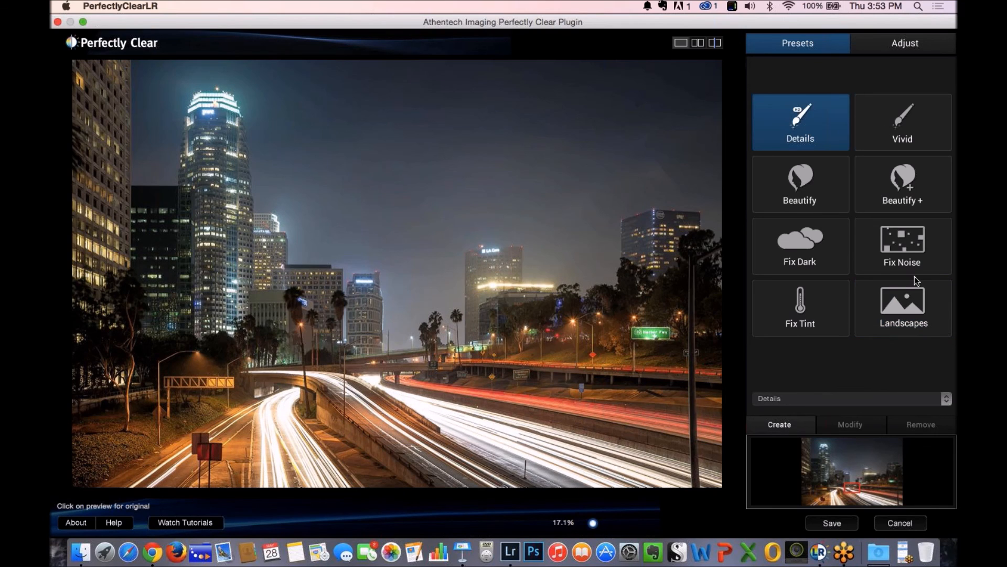
pyautogui.click(909, 310)
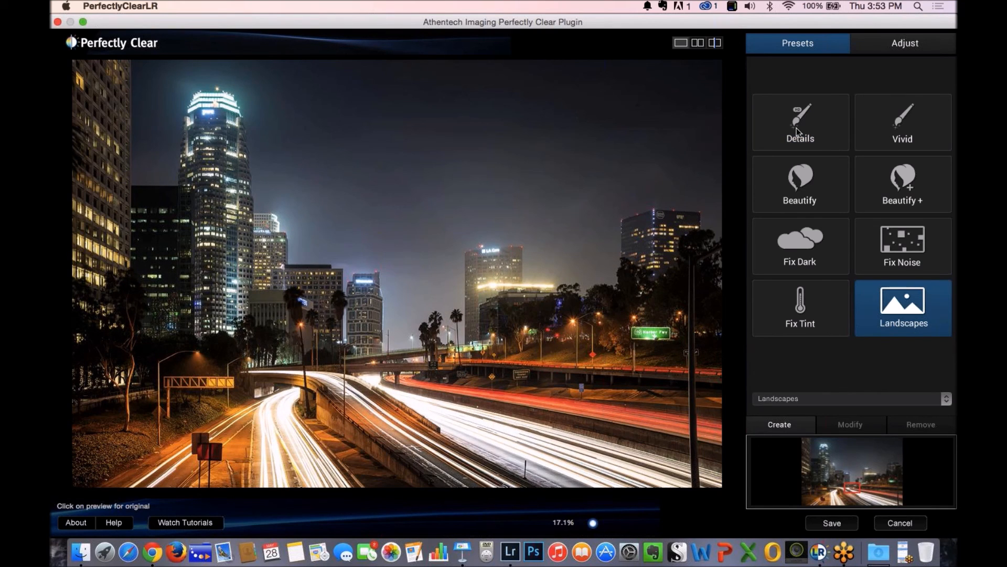
pyautogui.click(832, 522)
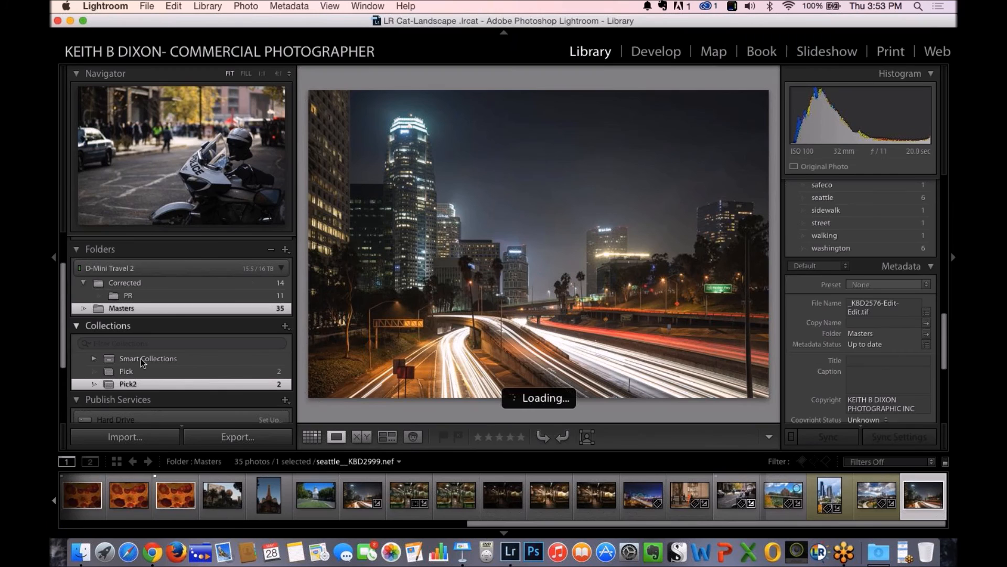
# Look through the Corrected and Masters folders in Lightroom and display the saved freeway photo in Masters
pyautogui.click(102, 283)
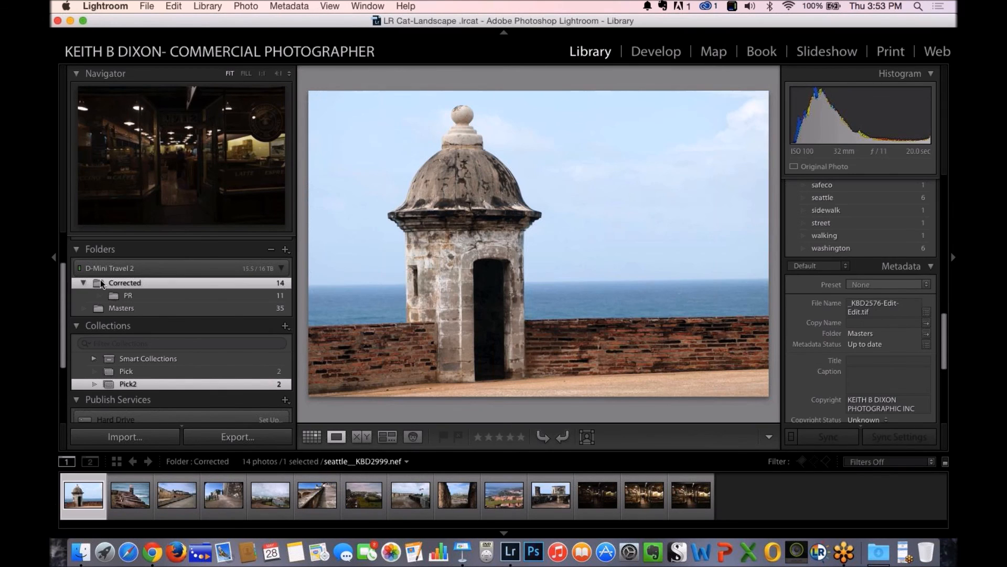
pyautogui.click(128, 308)
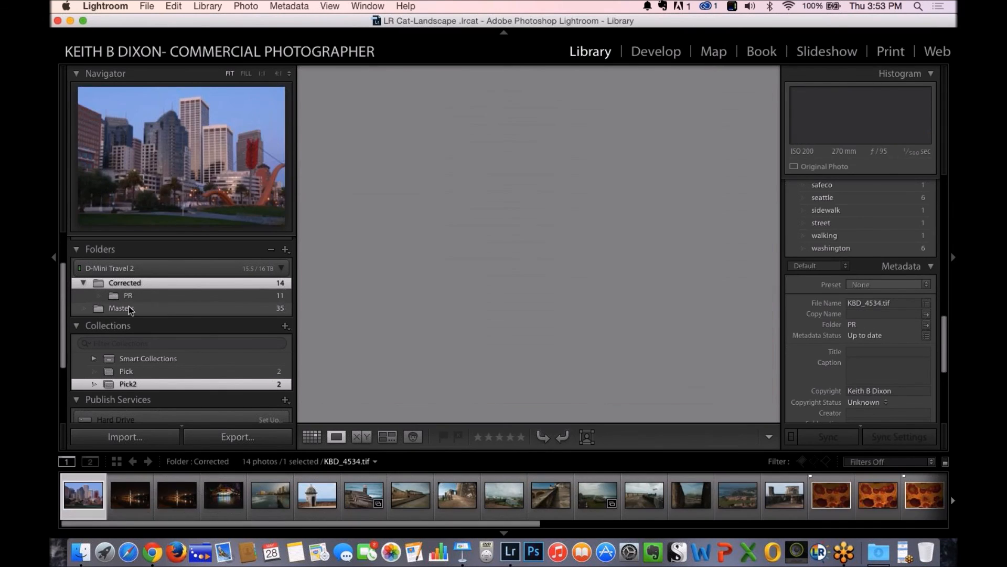
pyautogui.click(131, 284)
pyautogui.rightClick(131, 289)
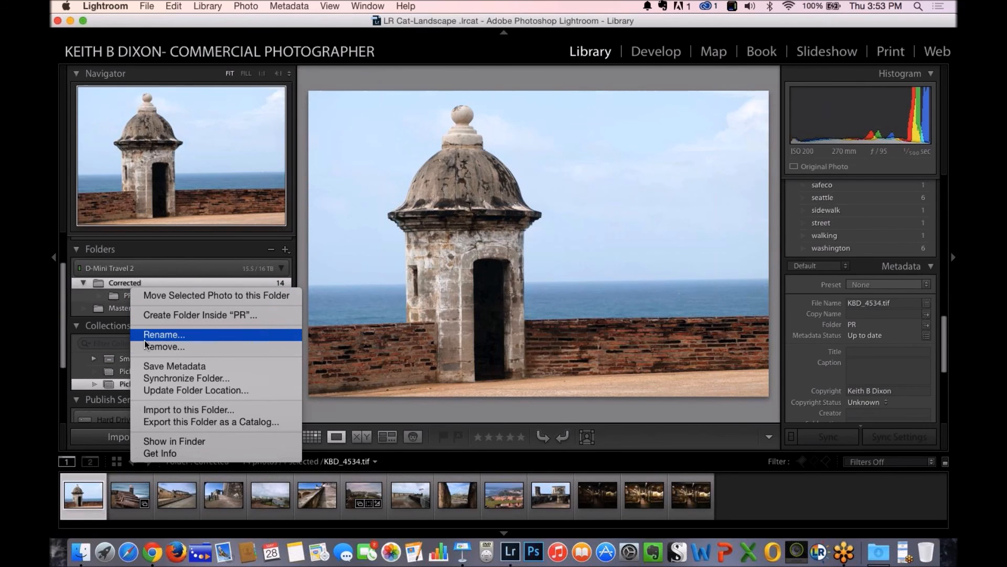
pyautogui.click(117, 311)
pyautogui.click(121, 310)
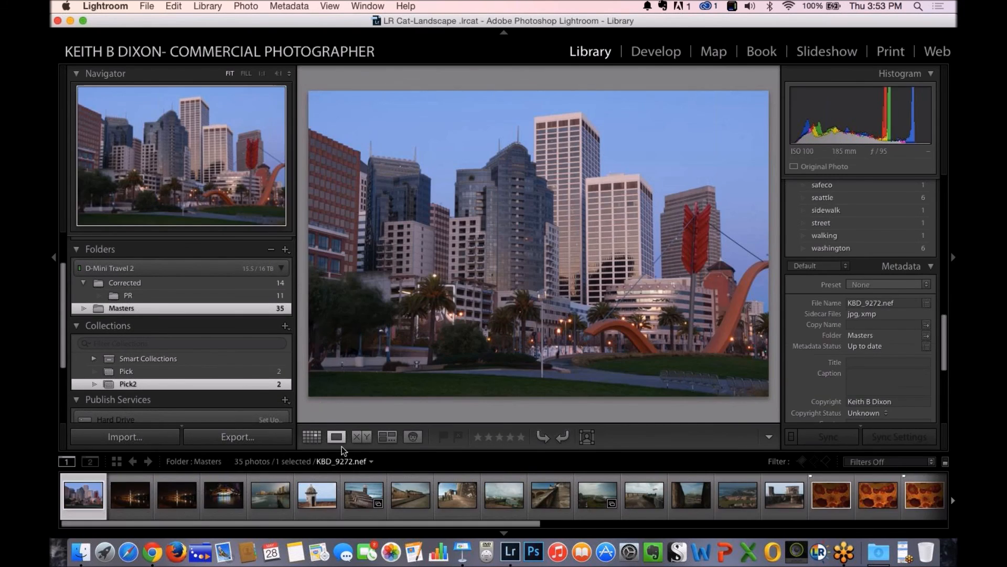
pyautogui.moveTo(451, 518); pyautogui.dragTo(811, 524)
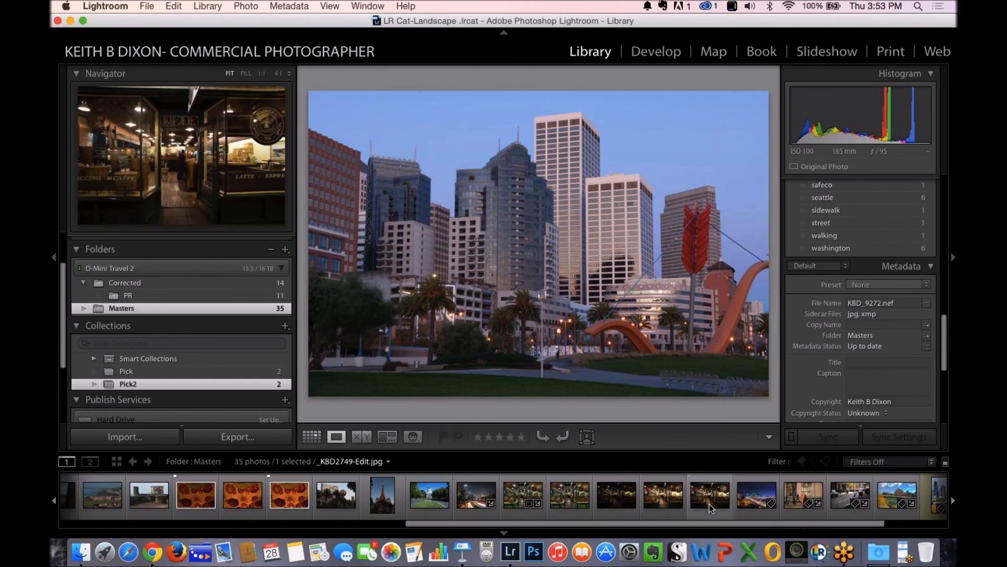
pyautogui.moveTo(852, 525); pyautogui.dragTo(924, 525)
pyautogui.click(923, 494)
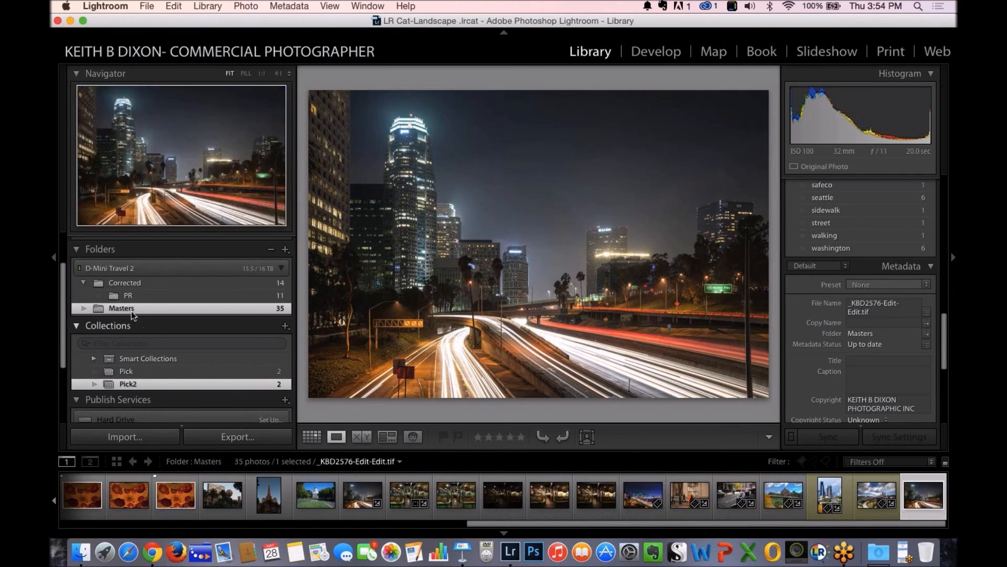
# Synchronize the Corrected folder with the catalog, scanning for metadata updates
pyautogui.click(126, 283)
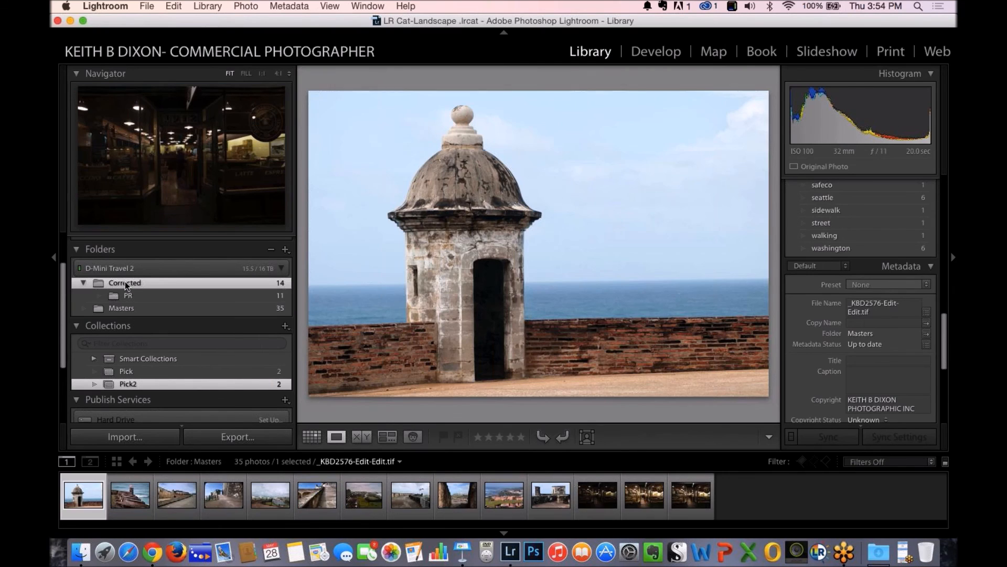
pyautogui.rightClick(129, 285)
pyautogui.click(164, 372)
pyautogui.click(610, 260)
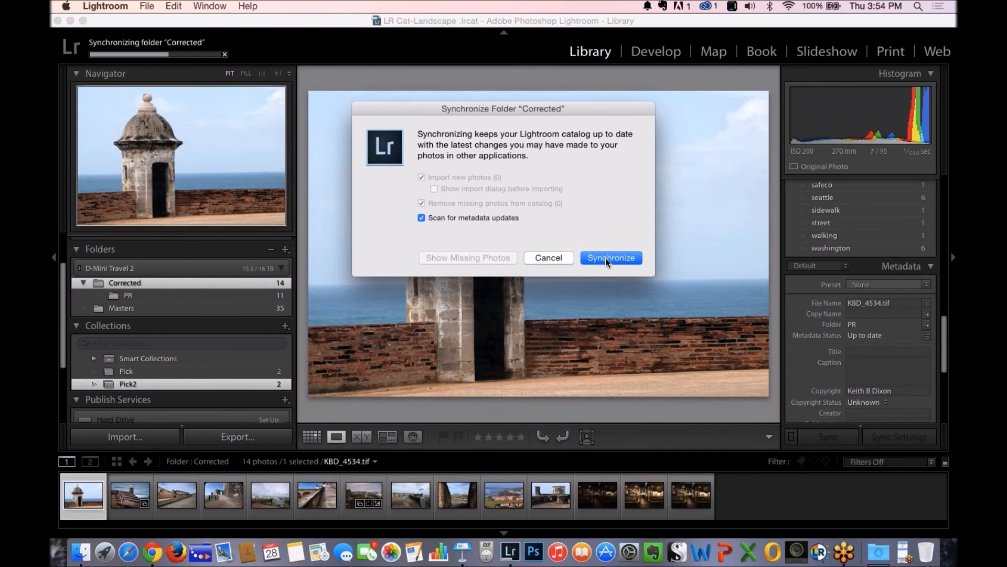
# Synchronize the PR subfolder inside Corrected with the catalog
pyautogui.click(131, 296)
pyautogui.rightClick(132, 300)
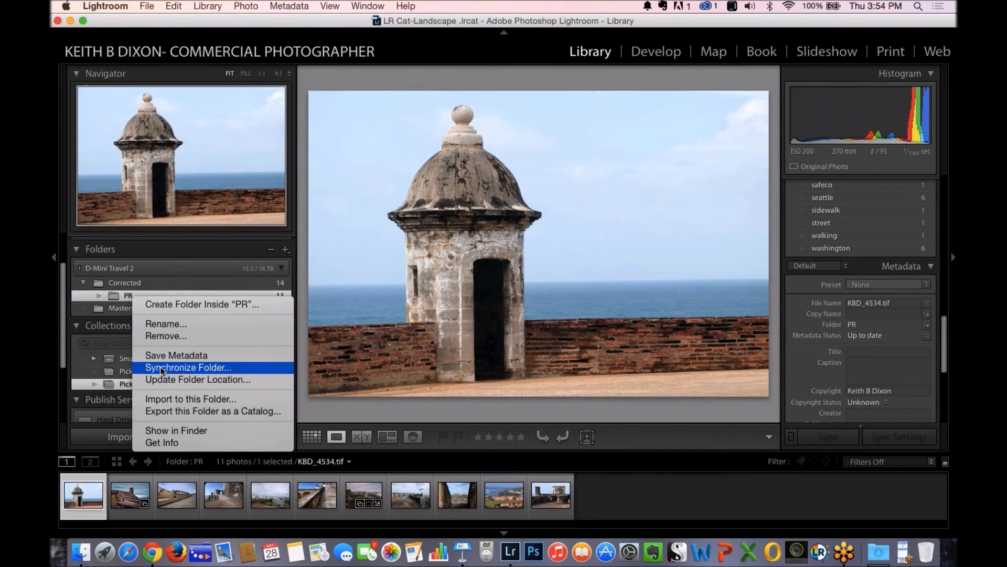
pyautogui.click(184, 369)
pyautogui.click(601, 259)
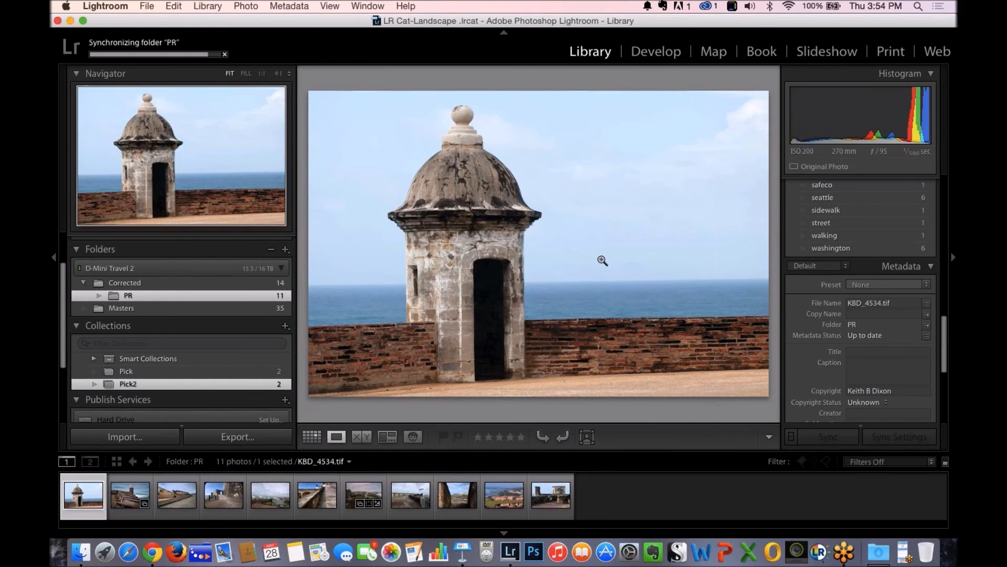
# Synchronize the Masters folder with the catalog, scanning for metadata updates
pyautogui.click(162, 310)
pyautogui.rightClick(162, 312)
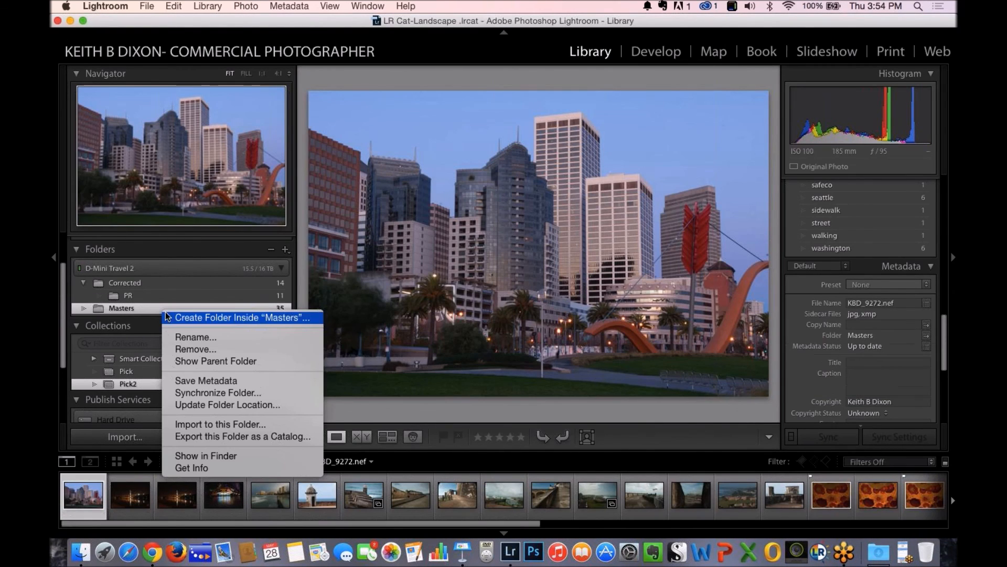
pyautogui.click(200, 393)
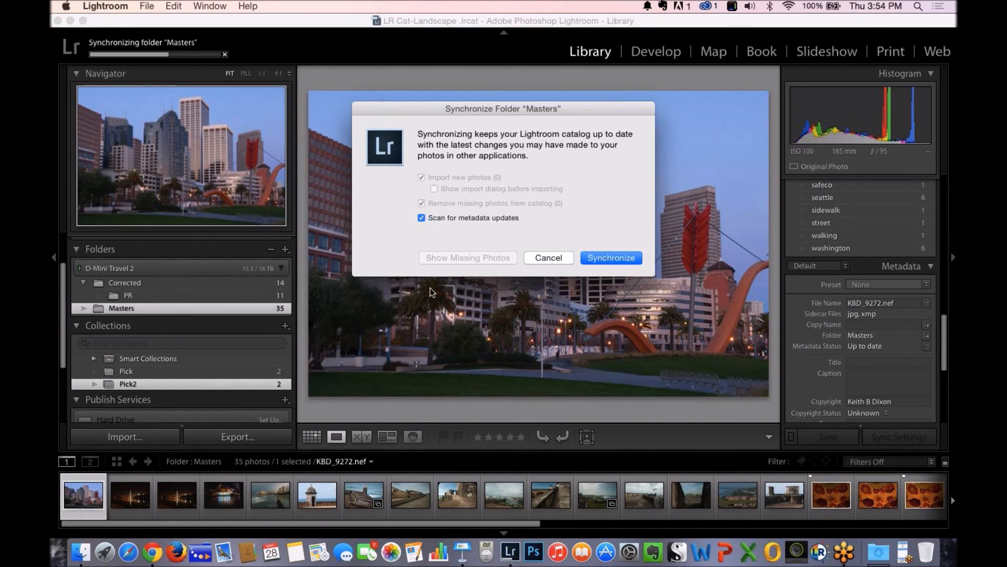
pyautogui.click(603, 260)
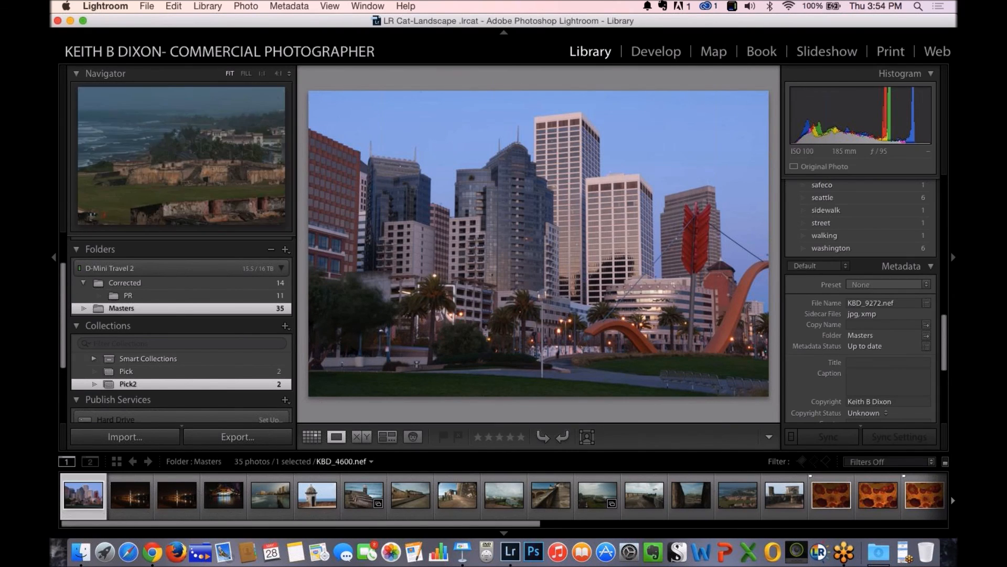
# View the photos in the Pick collection and return to the Masters folder
pyautogui.click(175, 372)
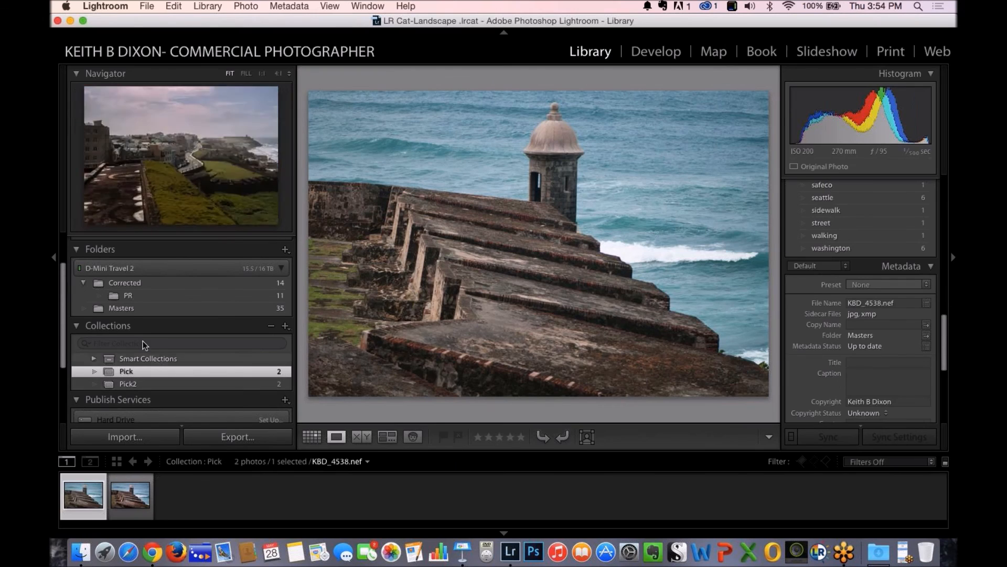
pyautogui.click(160, 307)
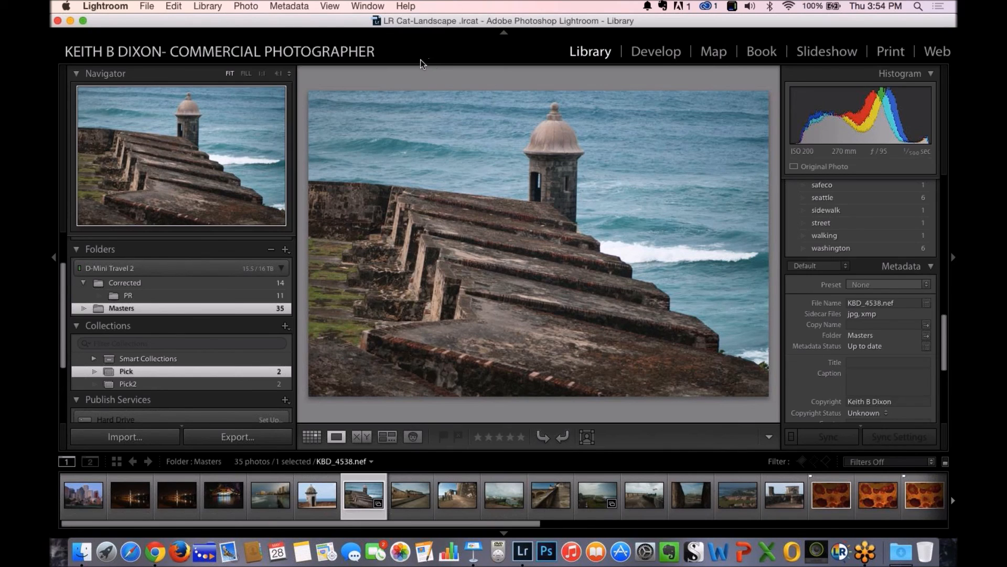
# Switch to Keynote, play the presentation from the Nikon lens slide and advance to the Questions slide
pyautogui.hotkey('ctrl', 'Up')
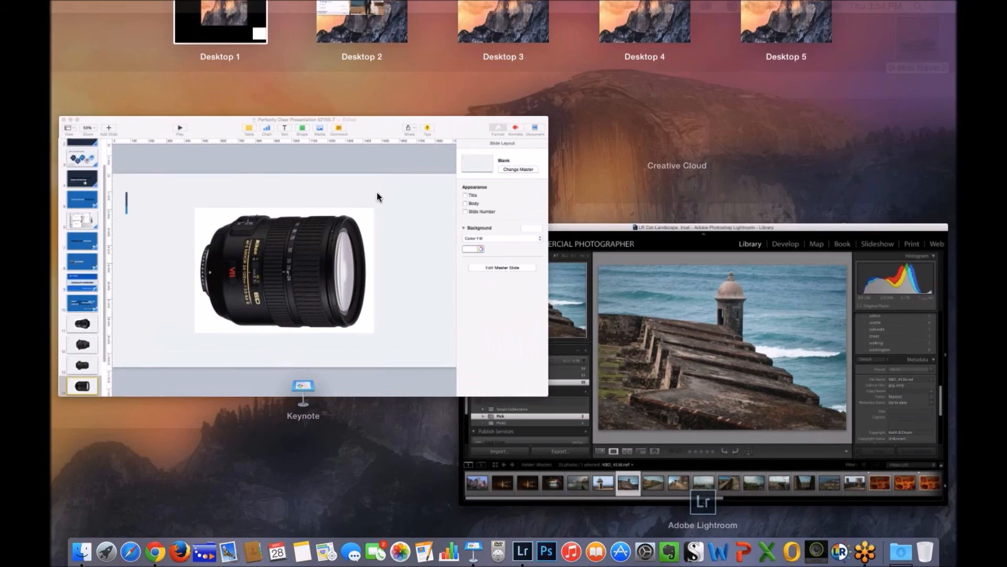
pyautogui.click(376, 192)
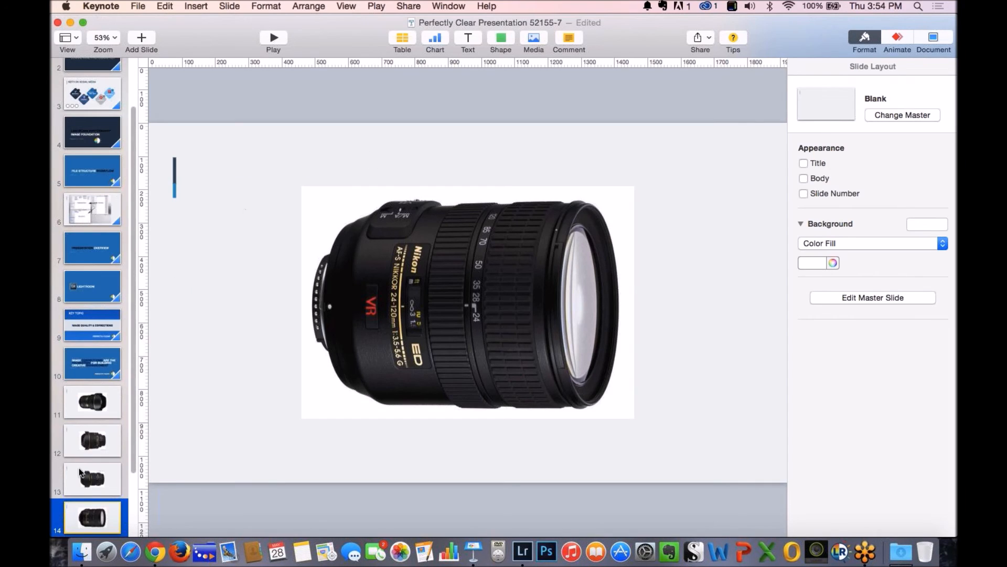
pyautogui.click(273, 37)
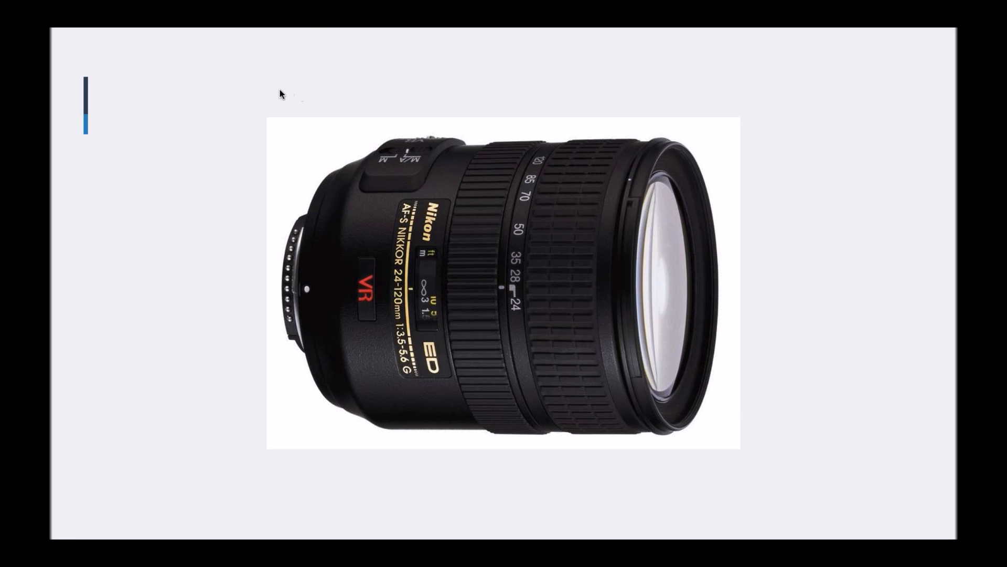
pyautogui.click(247, 80)
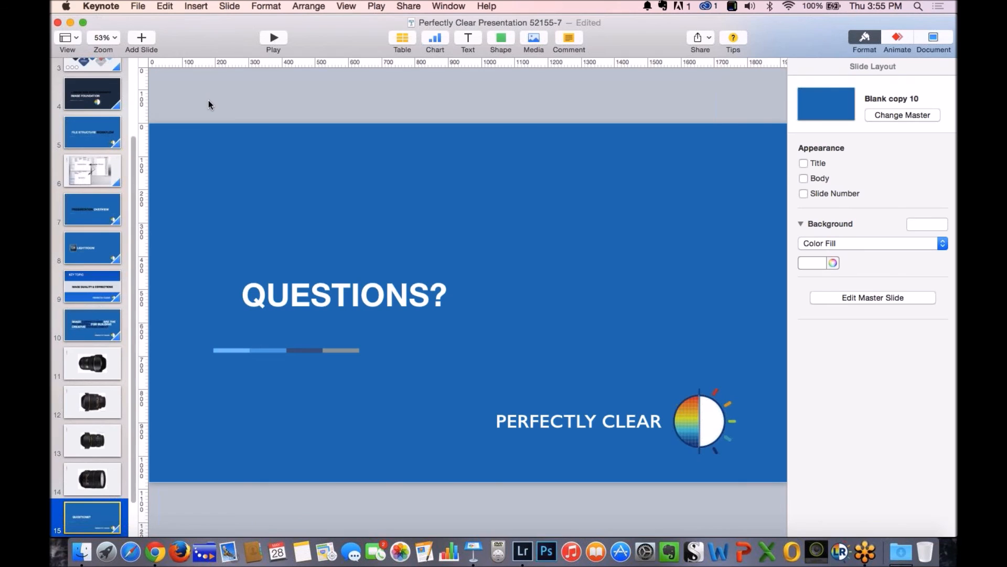
pyautogui.scroll(-2, 83, 323)
pyautogui.scroll(-2, 83, 323)
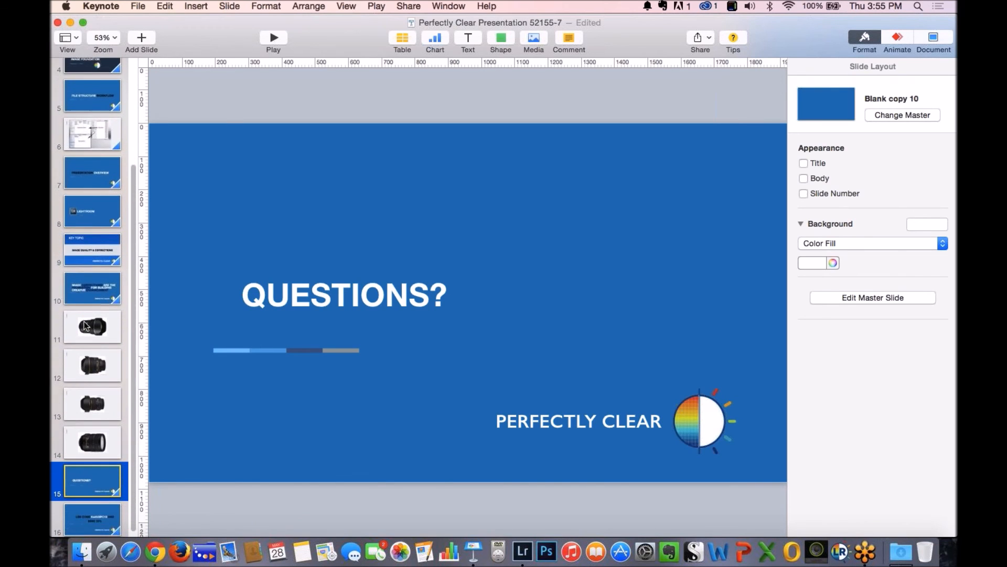